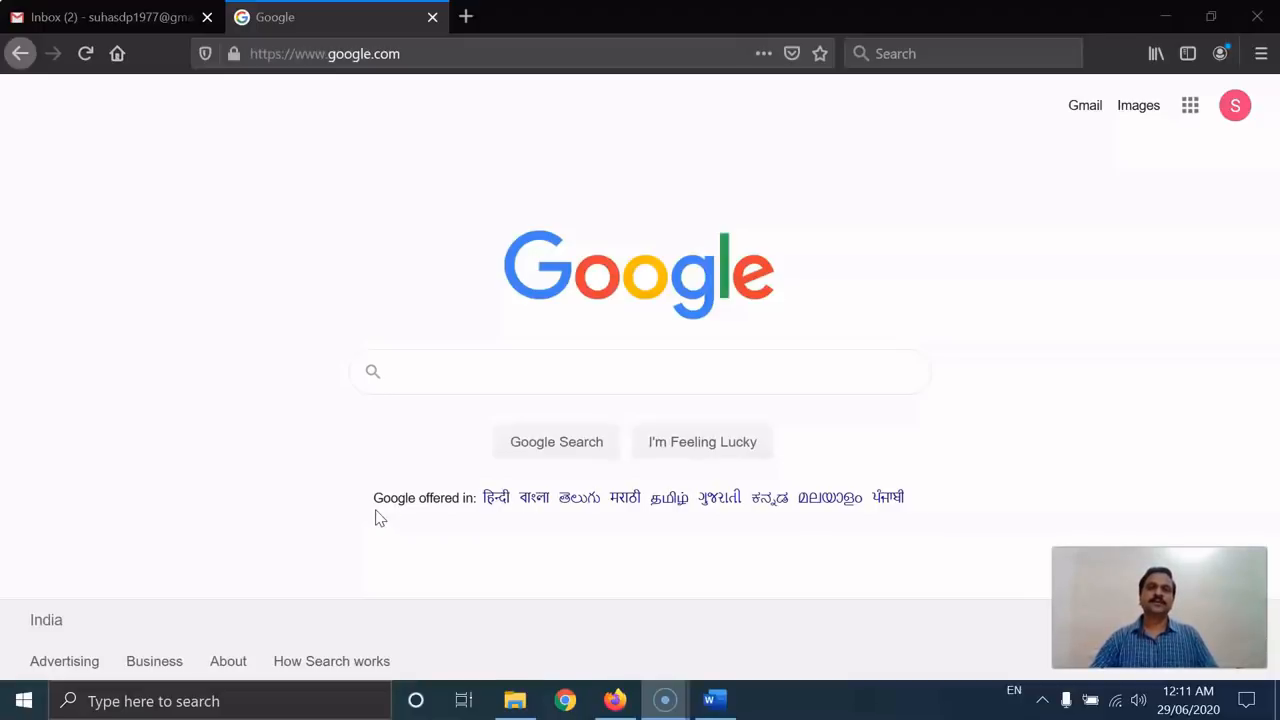
# Switch to the Word 'Forms contents' document and highlight the title 'Quiz on General Knowledge'
pyautogui.click(377, 518)
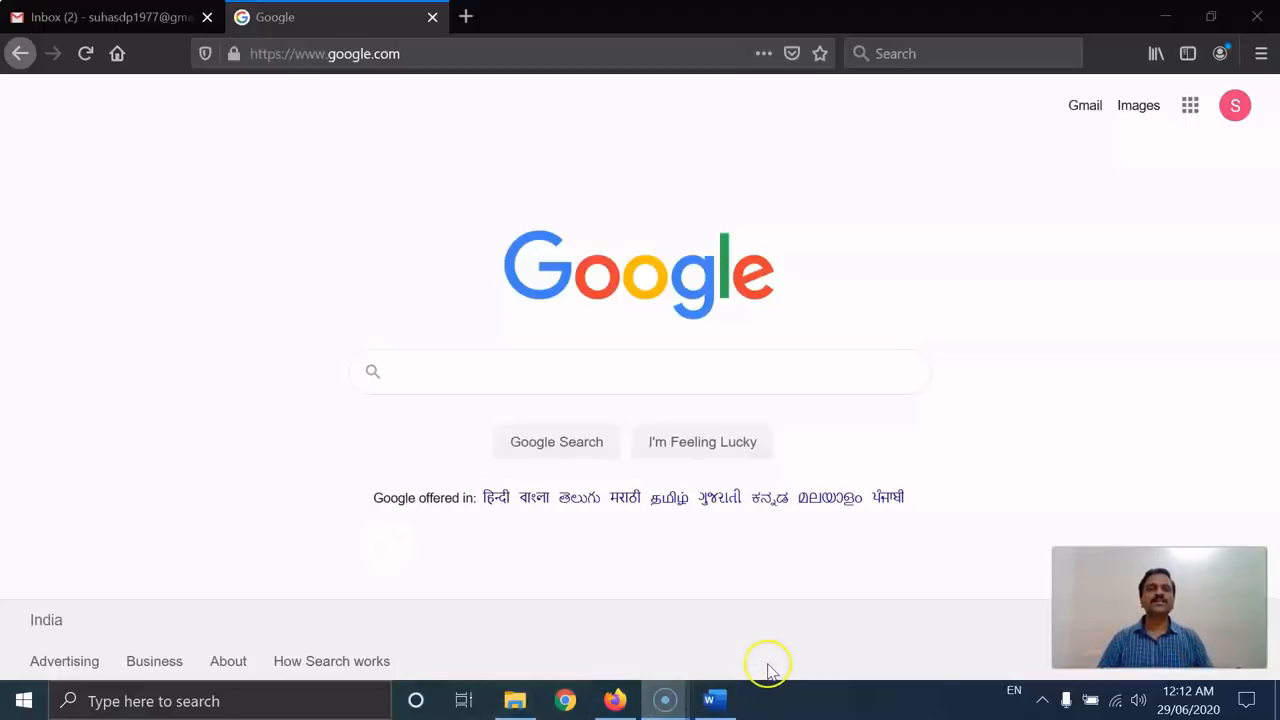
pyautogui.click(712, 700)
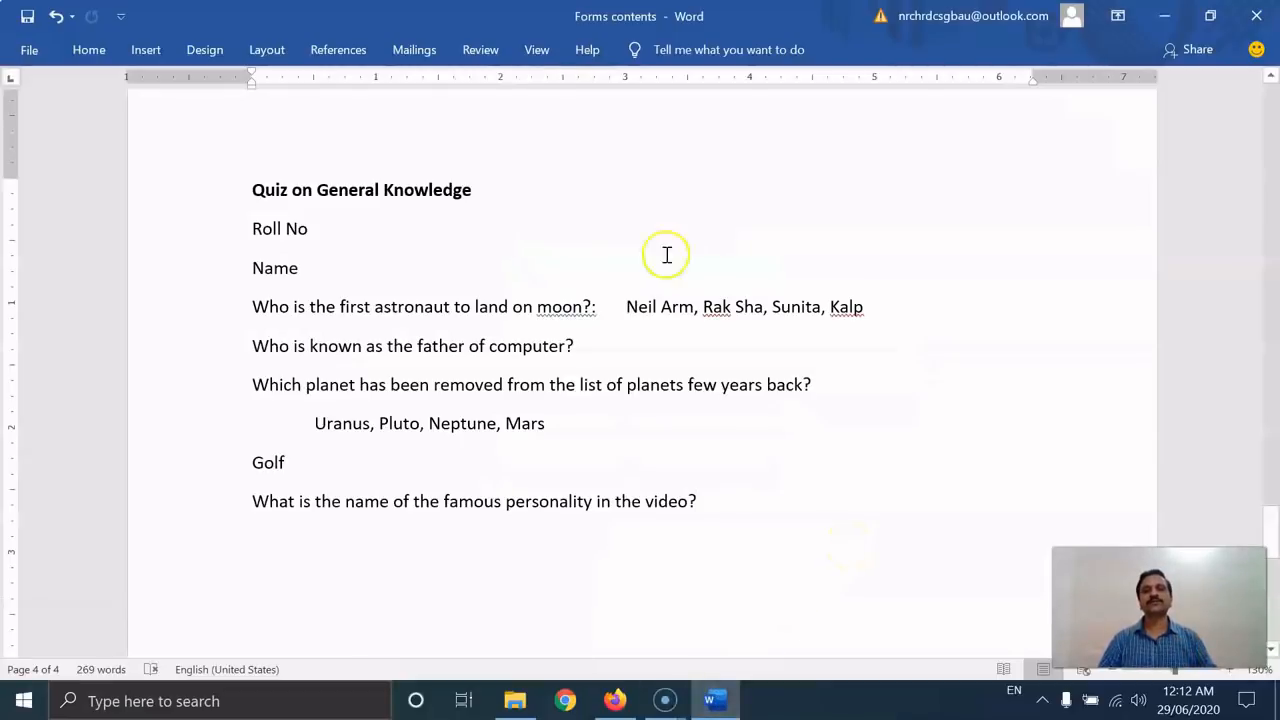
pyautogui.tripleClick(338, 190)
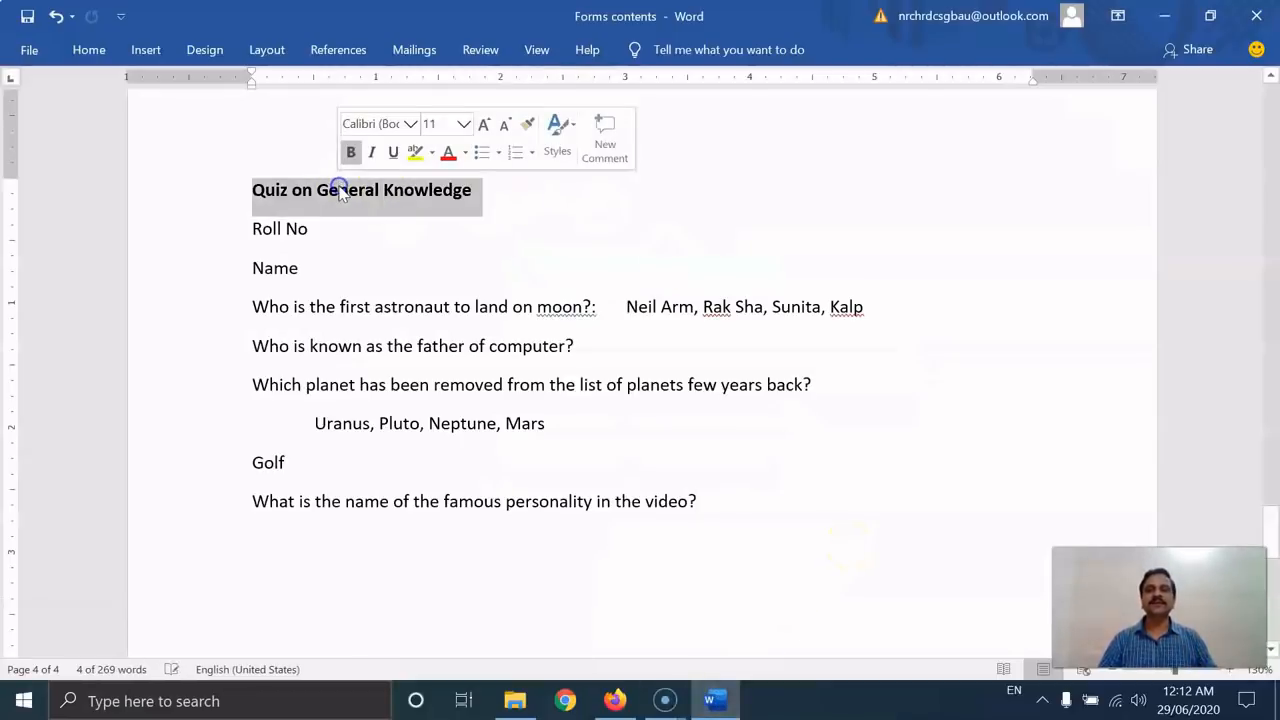
pyautogui.click(529, 198)
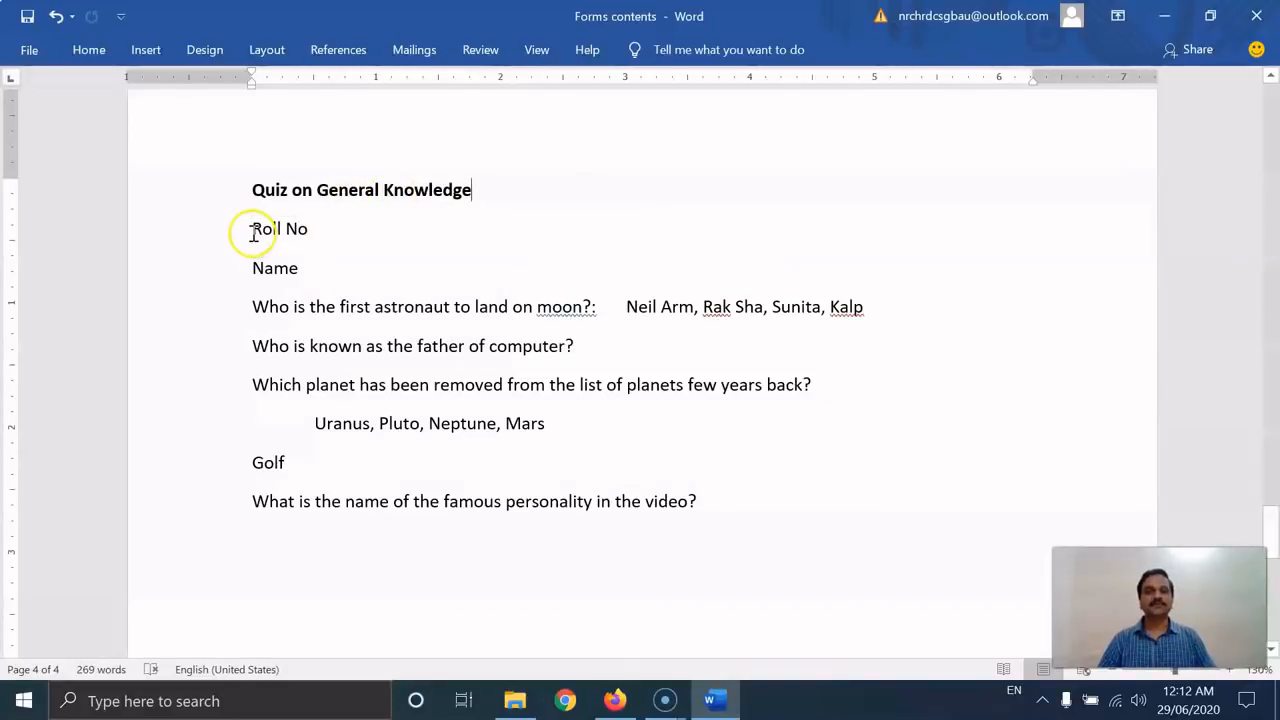
# Highlight the Roll No and Name lines, then the list of quiz questions
pyautogui.moveTo(250, 229); pyautogui.dragTo(329, 266)
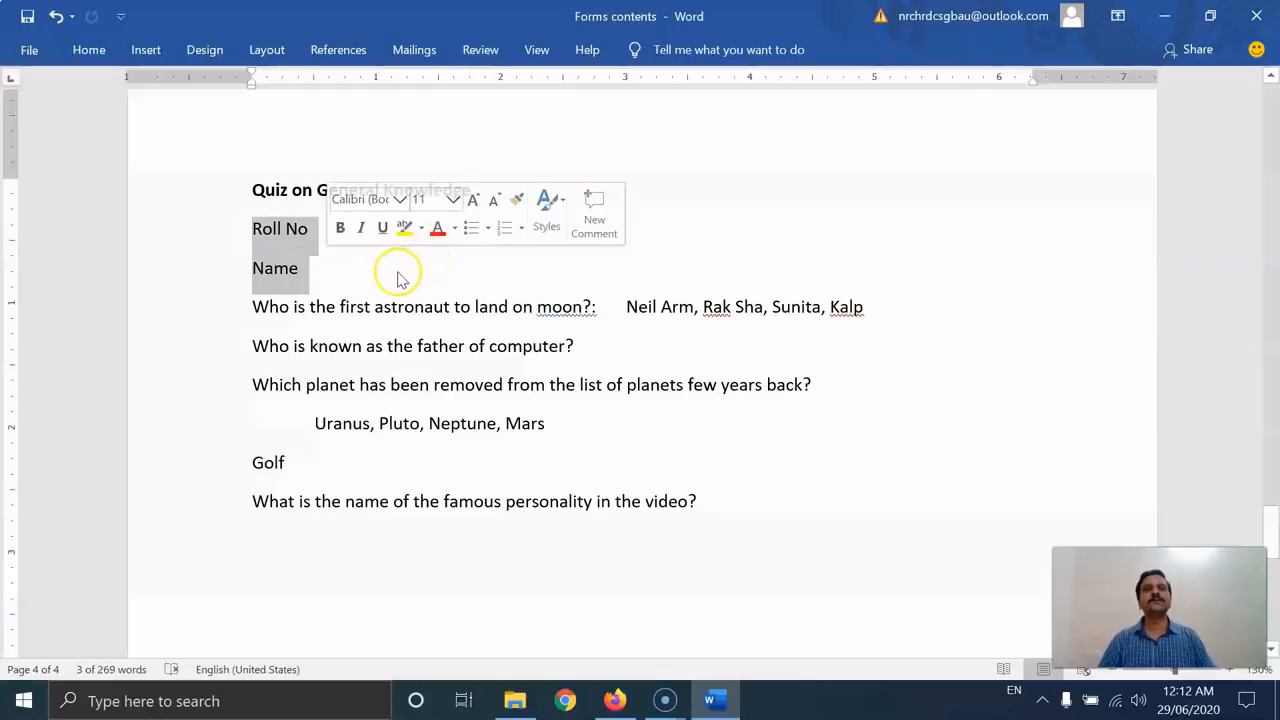
pyautogui.click(346, 272)
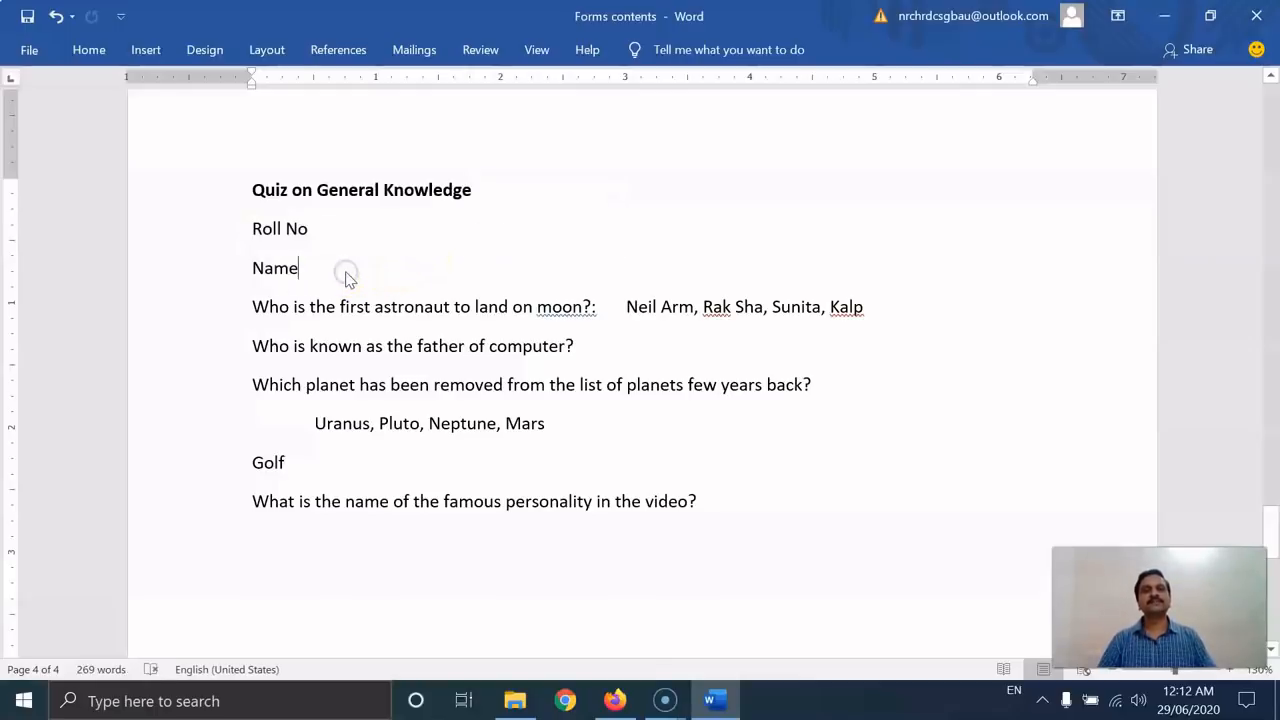
pyautogui.moveTo(251, 229); pyautogui.dragTo(311, 266)
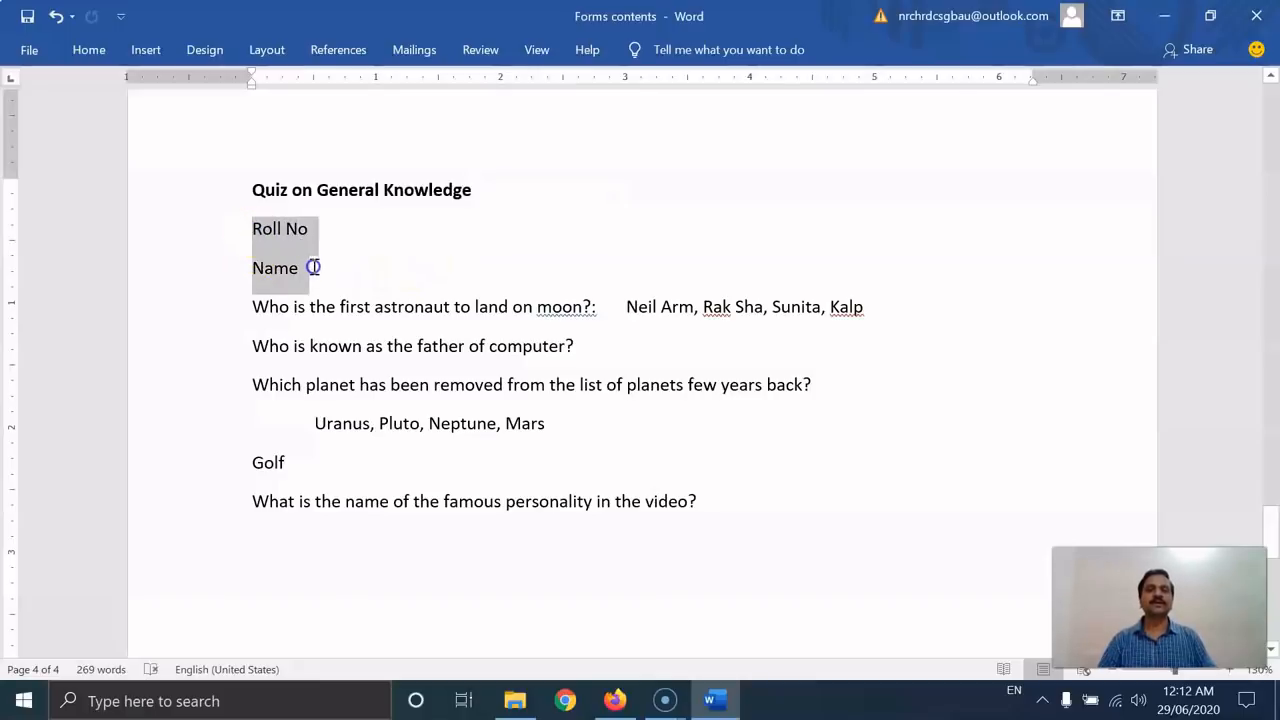
pyautogui.click(522, 307)
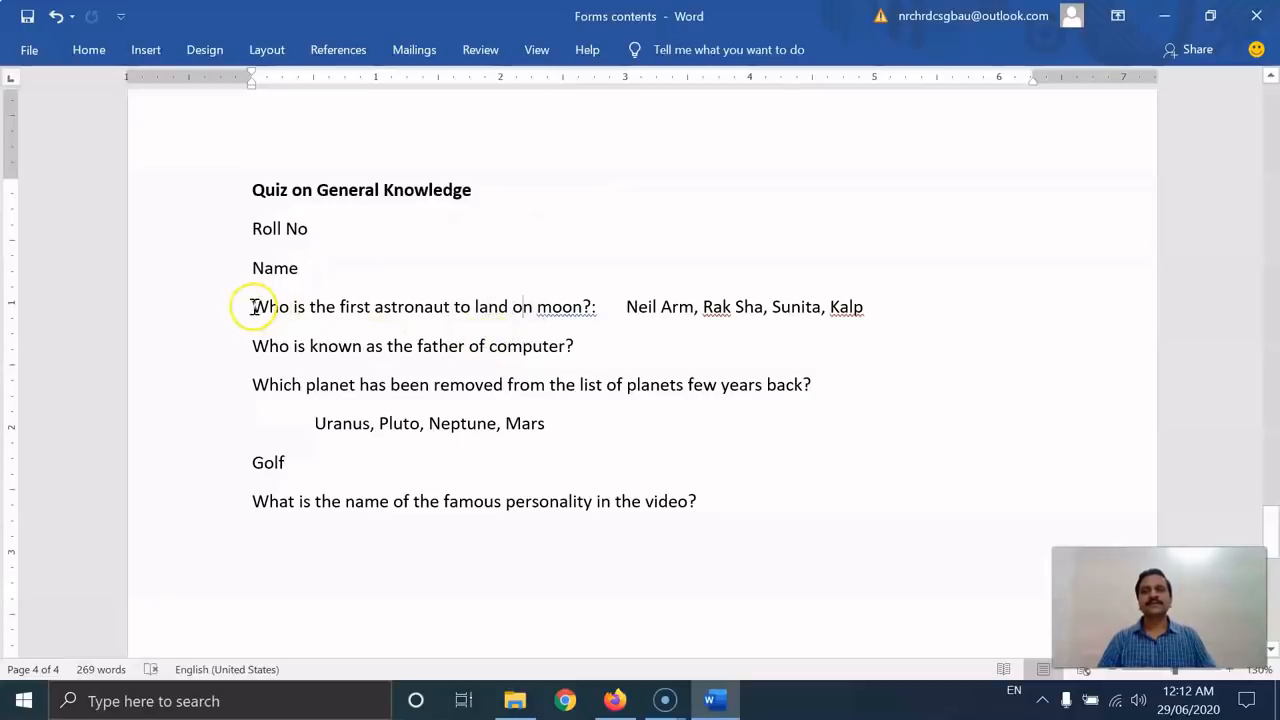
pyautogui.moveTo(254, 306); pyautogui.dragTo(751, 508)
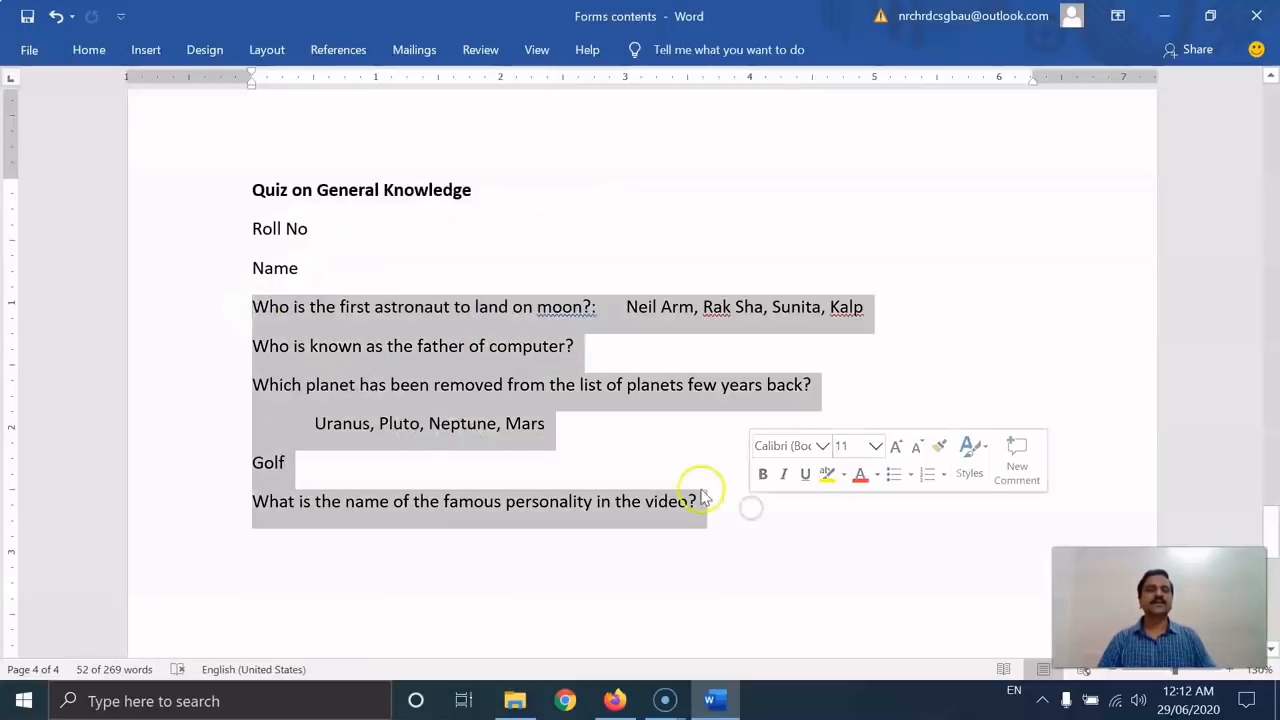
pyautogui.click(589, 347)
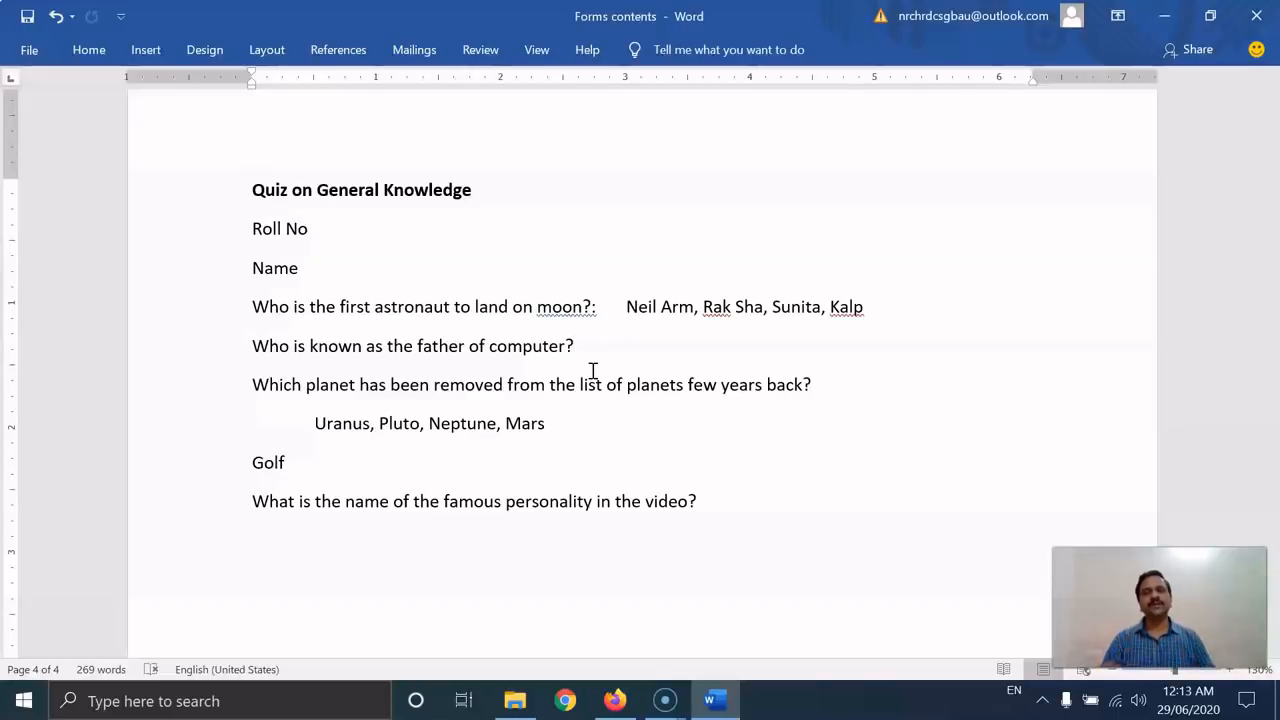
# Search Google for 'google forms' and open the 'Google Forms: Sign-in' result
pyautogui.click(616, 700)
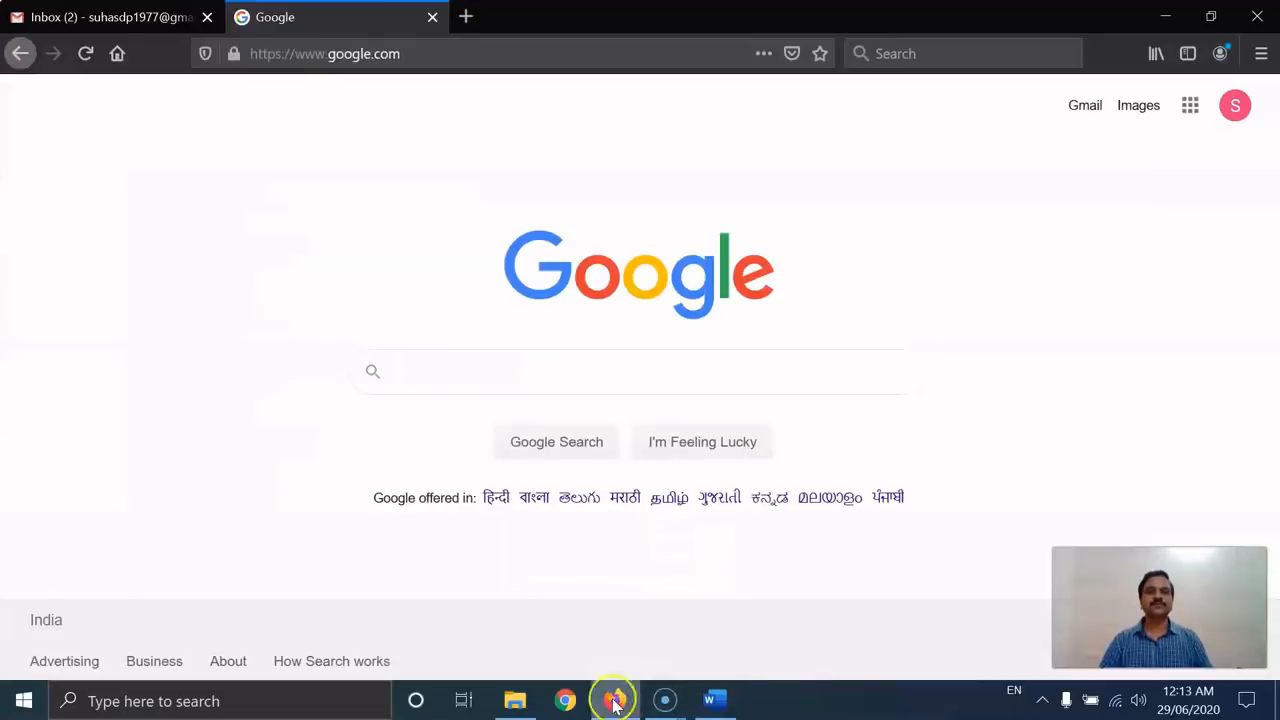
pyautogui.click(659, 370)
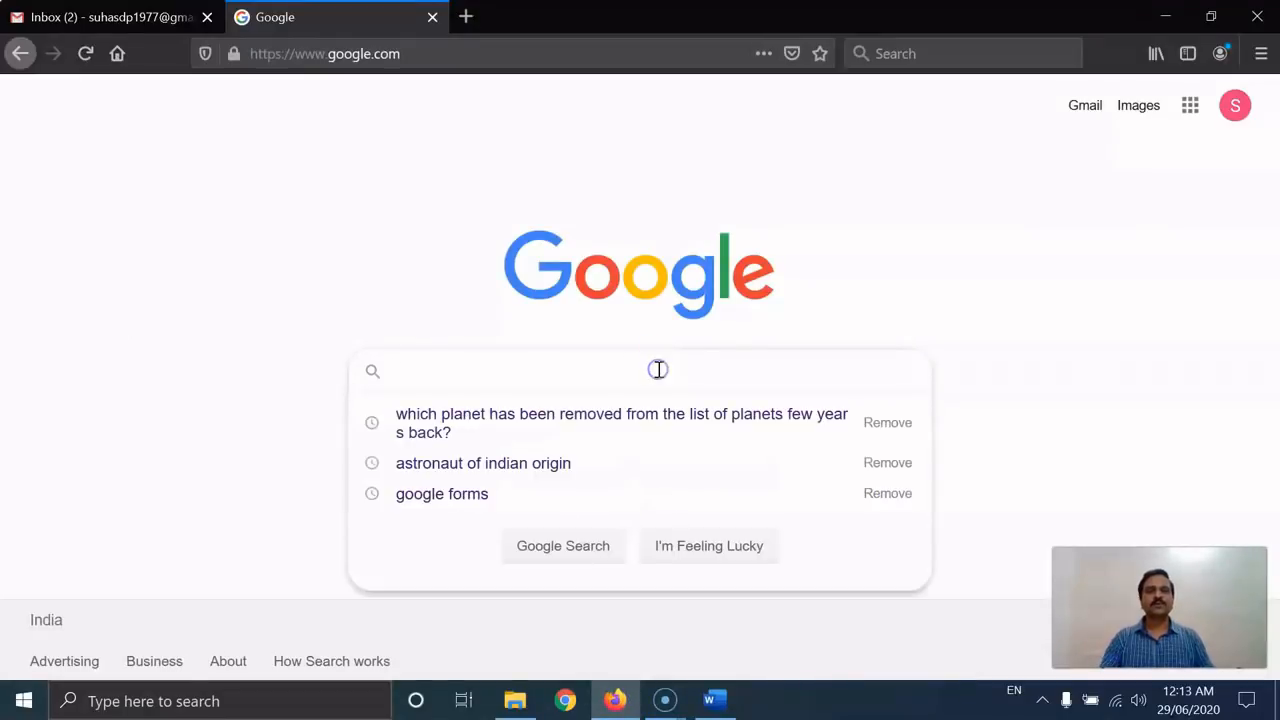
pyautogui.write('google')
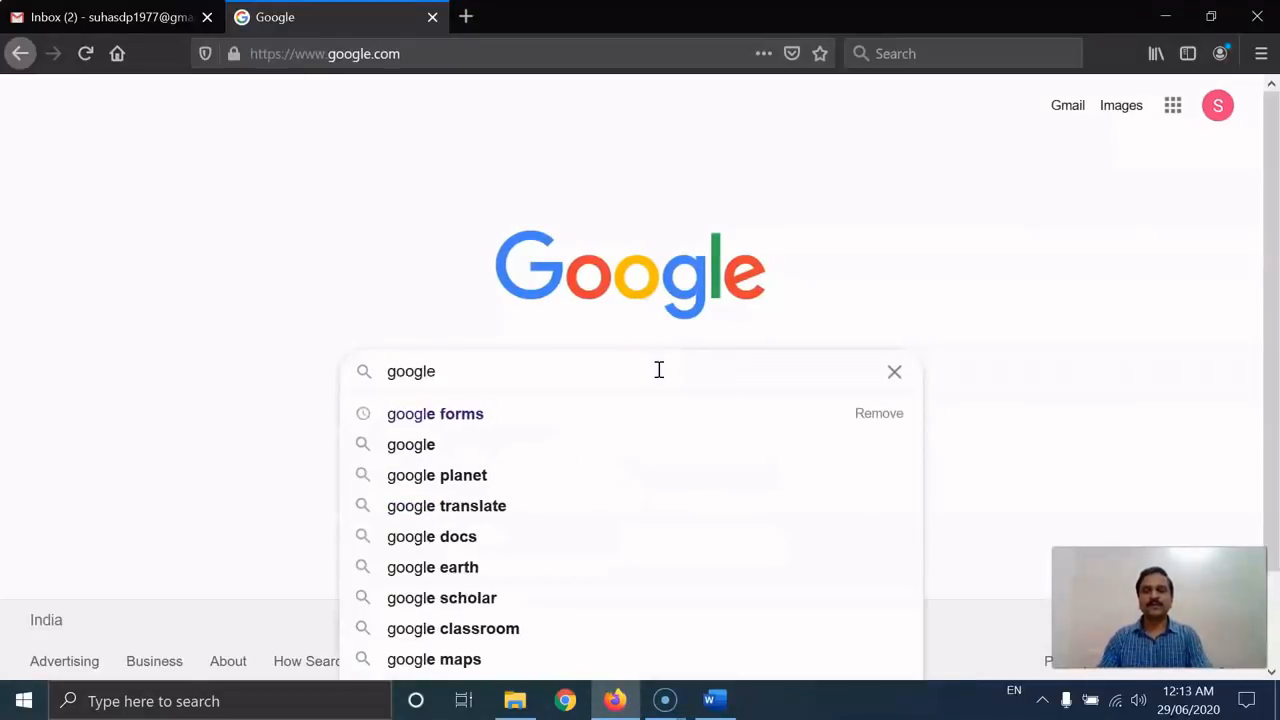
pyautogui.write(' forms')
pyautogui.press('Return')
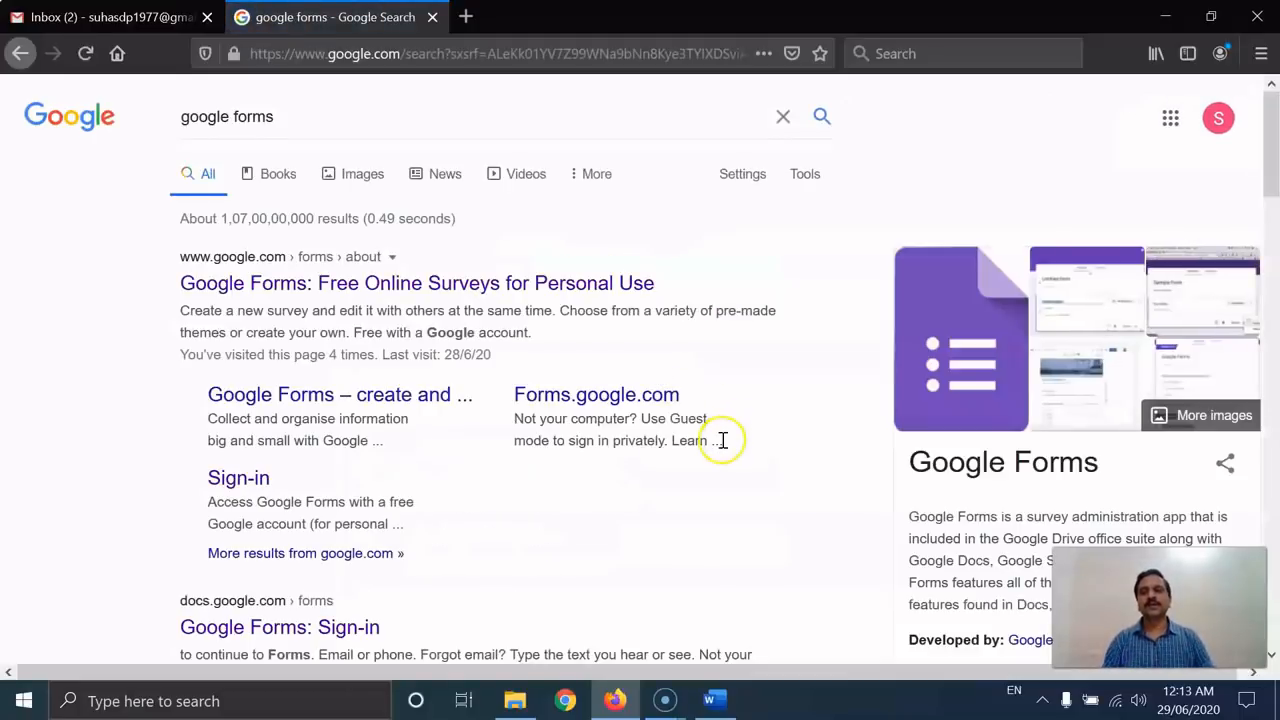
pyautogui.scroll(-2, 722, 445)
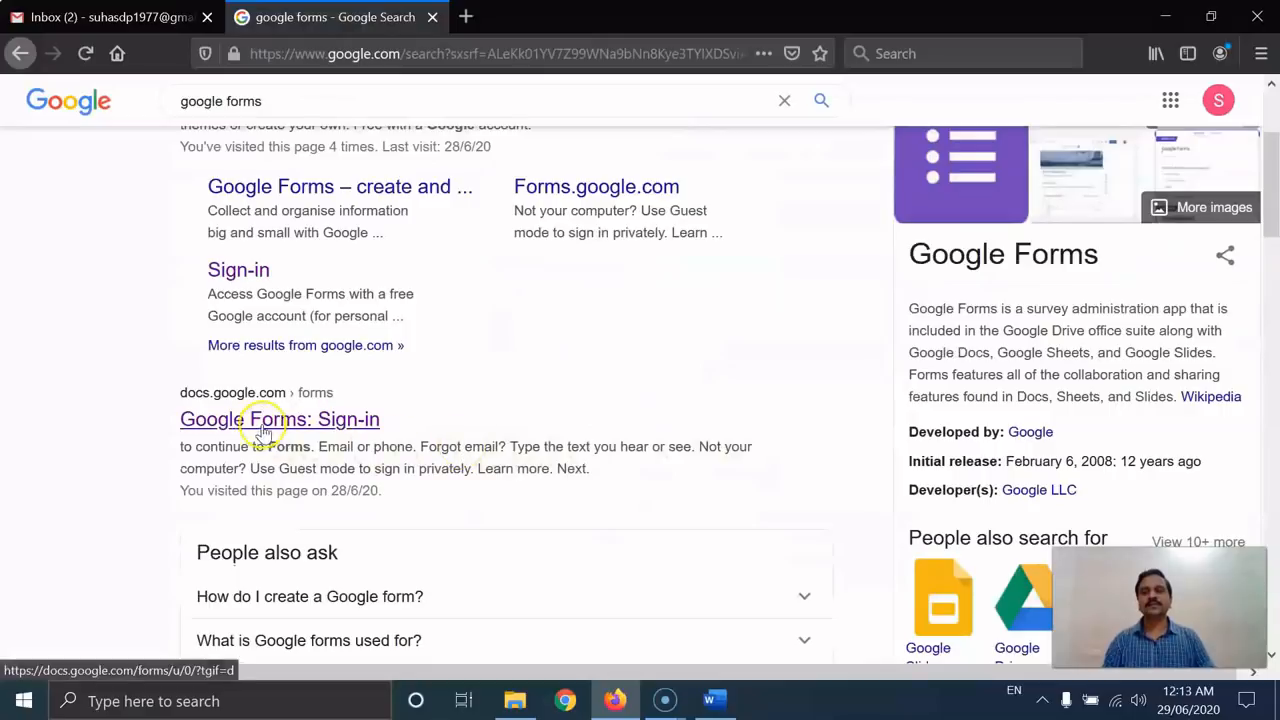
pyautogui.click(300, 426)
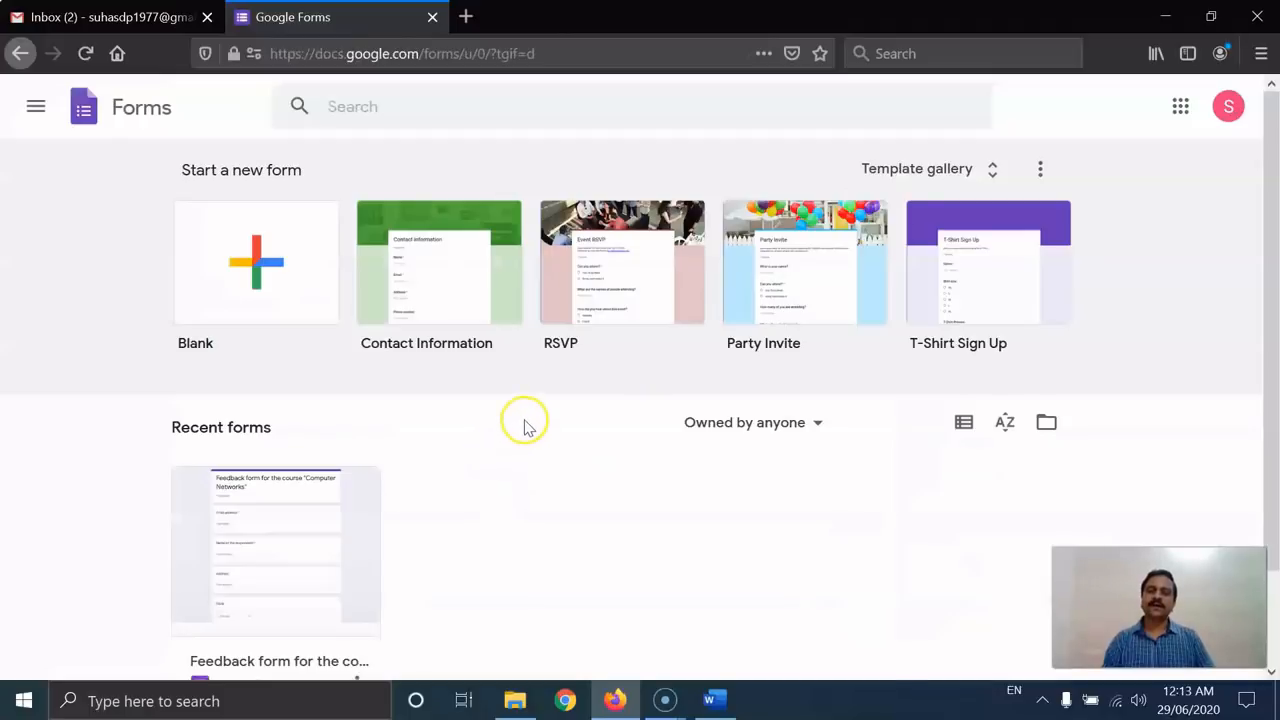
# Create a blank form and title it 'Quiz on General Knowledge'
pyautogui.click(270, 272)
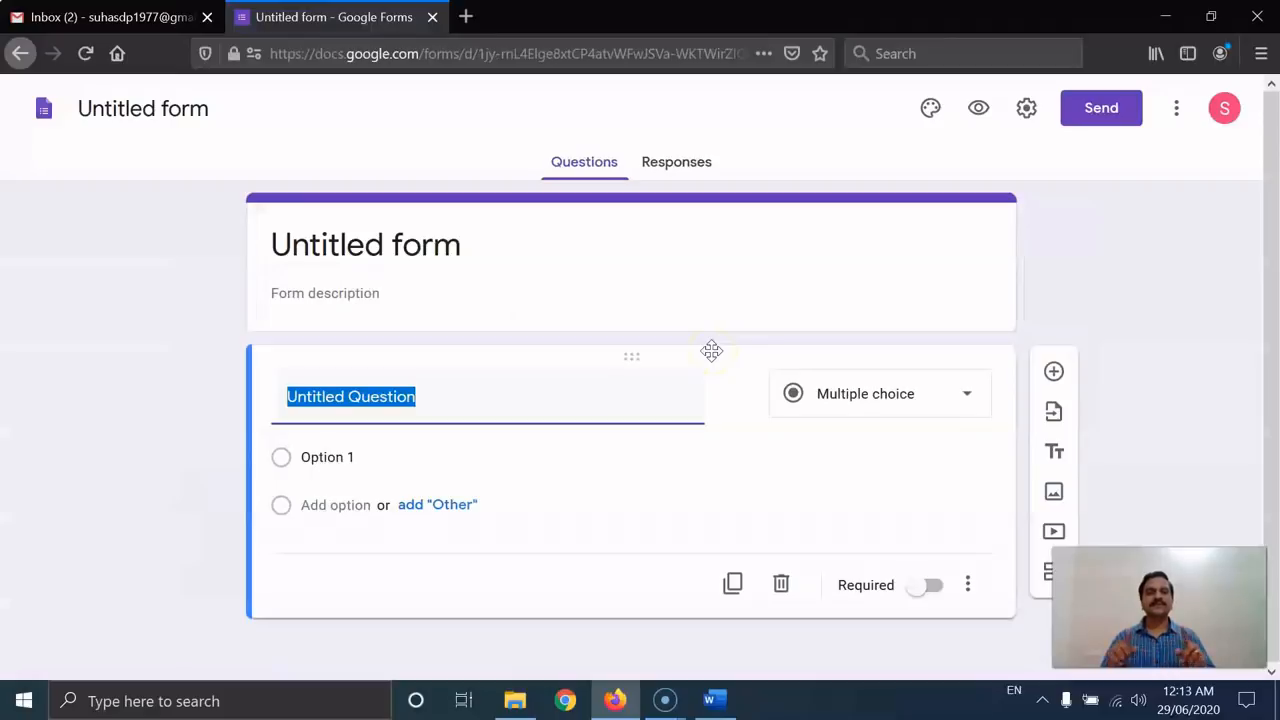
pyautogui.click(491, 251)
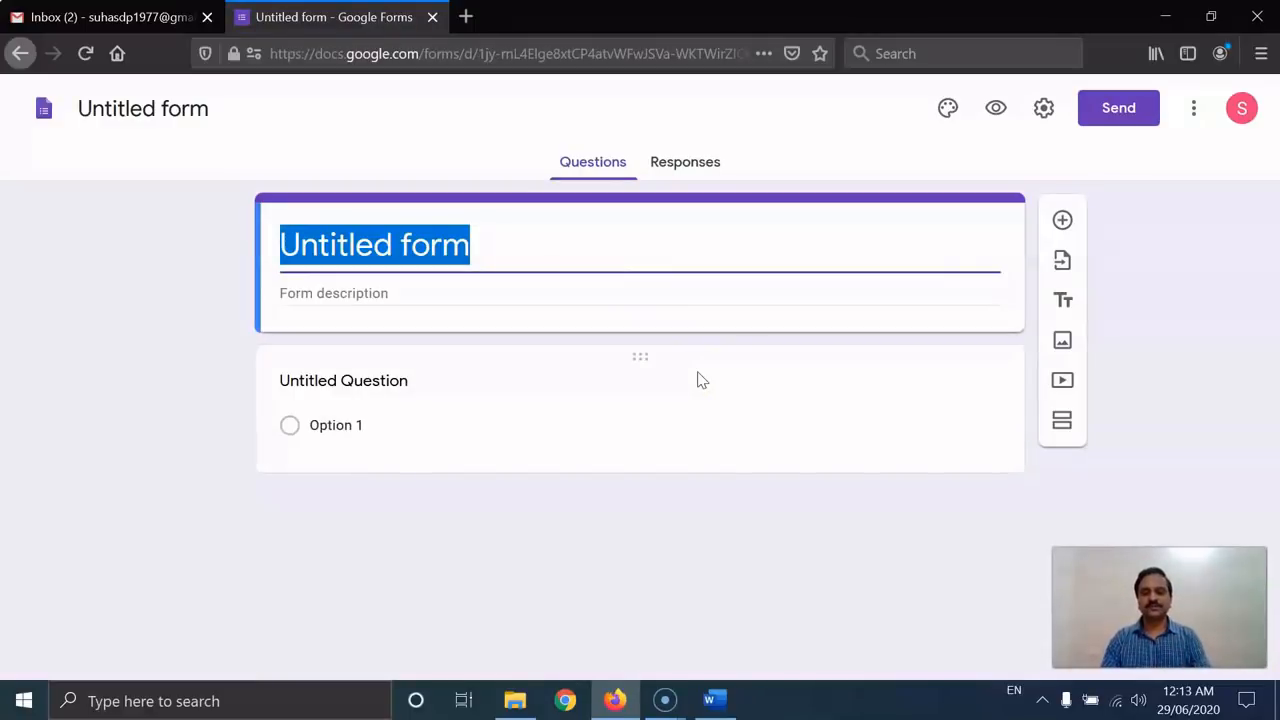
pyautogui.write('Qui')
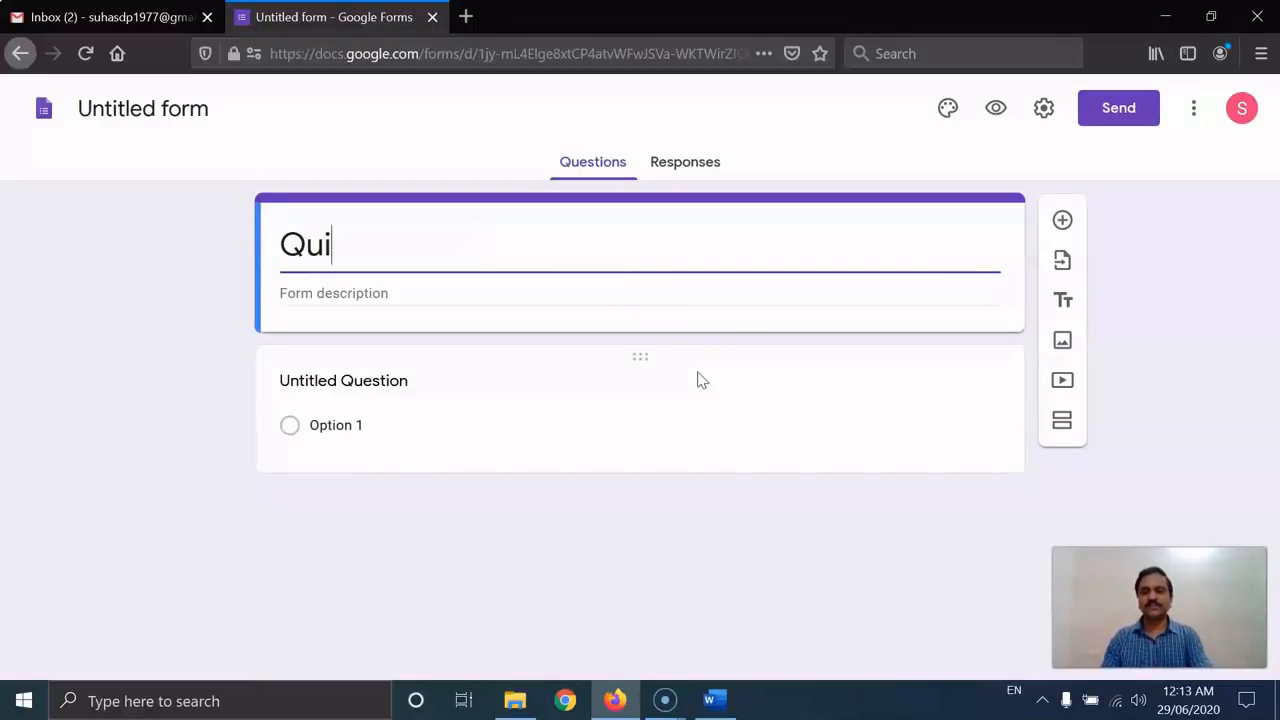
pyautogui.write('z on Ge')
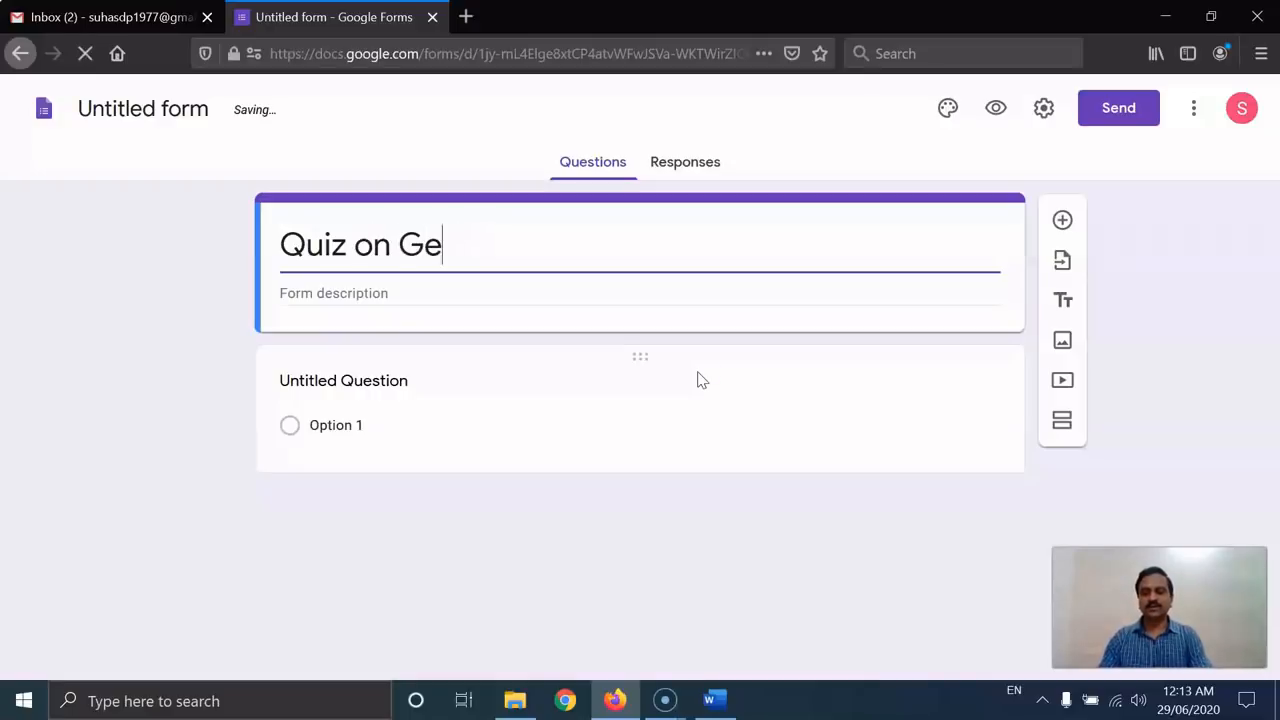
pyautogui.write('neral K')
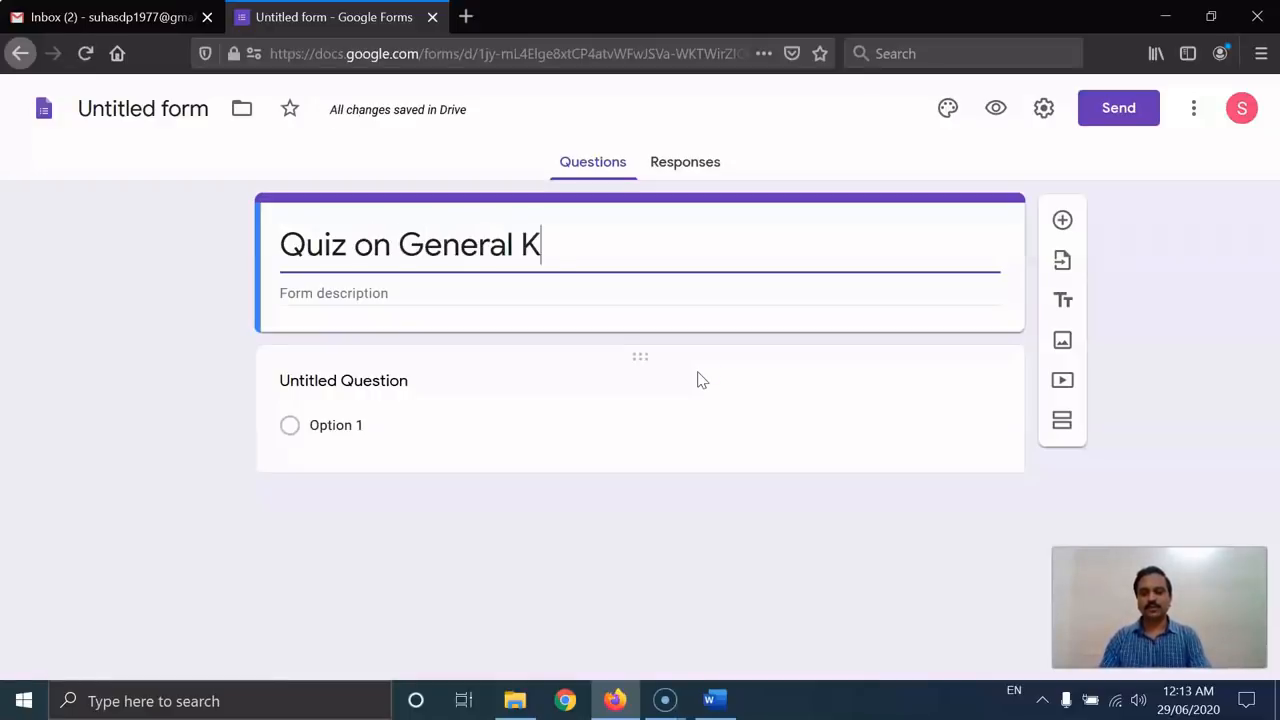
pyautogui.write('nowledge')
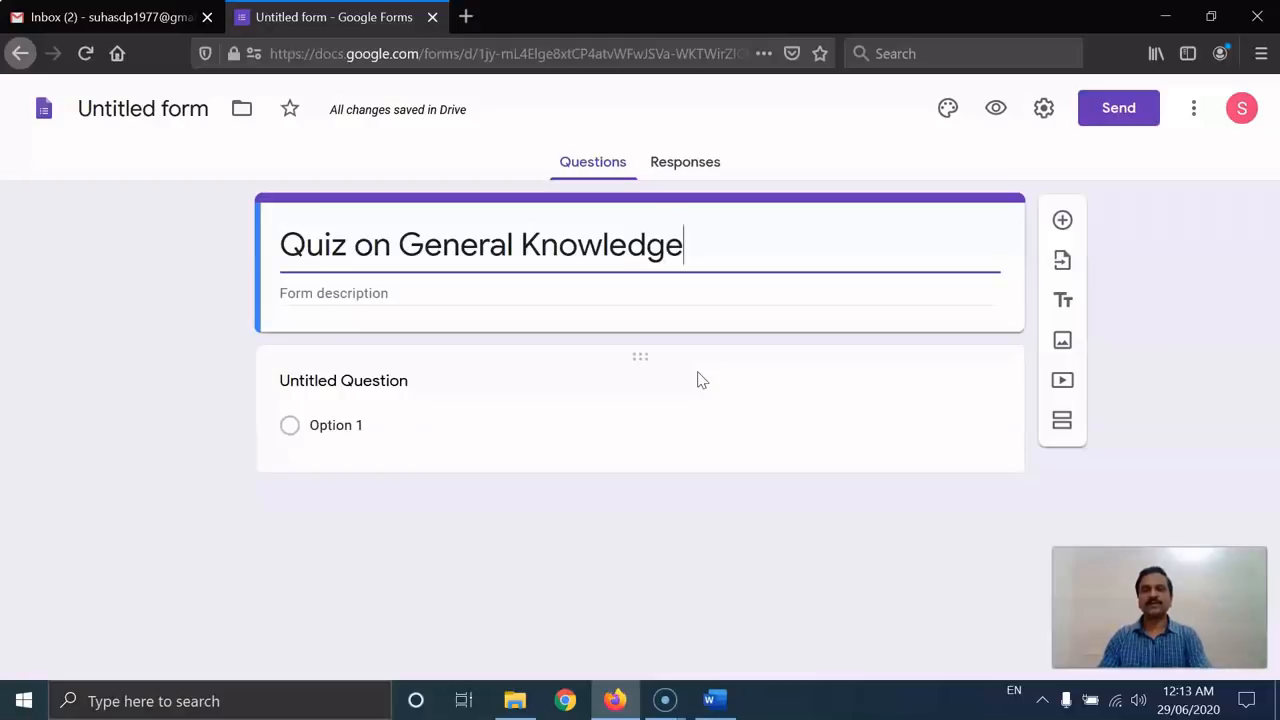
pyautogui.press('Tab')
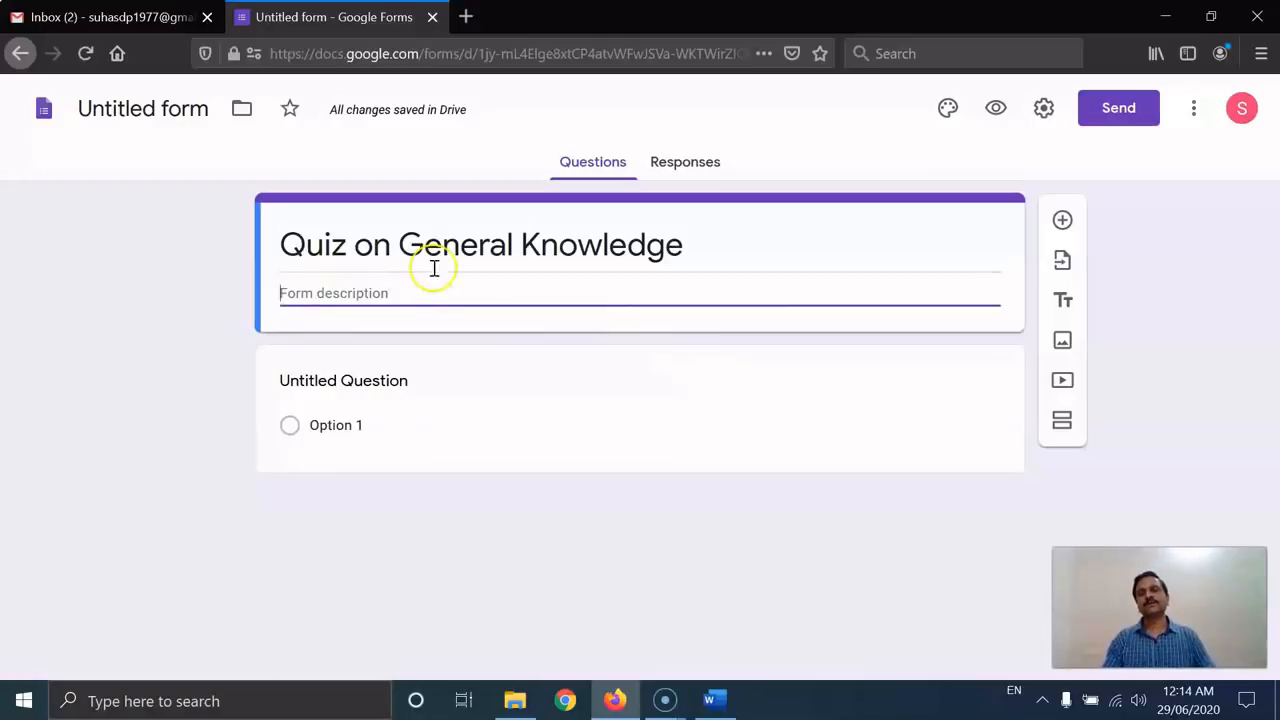
# Rename the 'Untitled form' file to 'Quiz on General Knowledge'
pyautogui.click(714, 253)
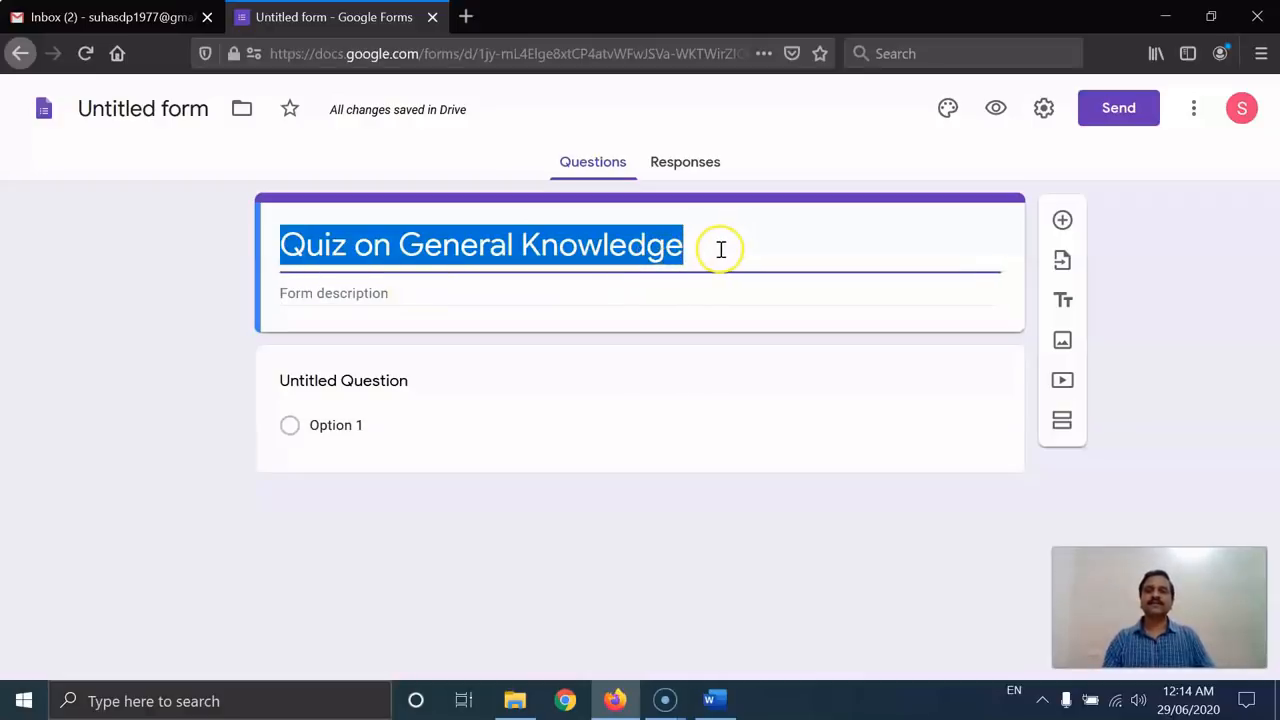
pyautogui.click(144, 111)
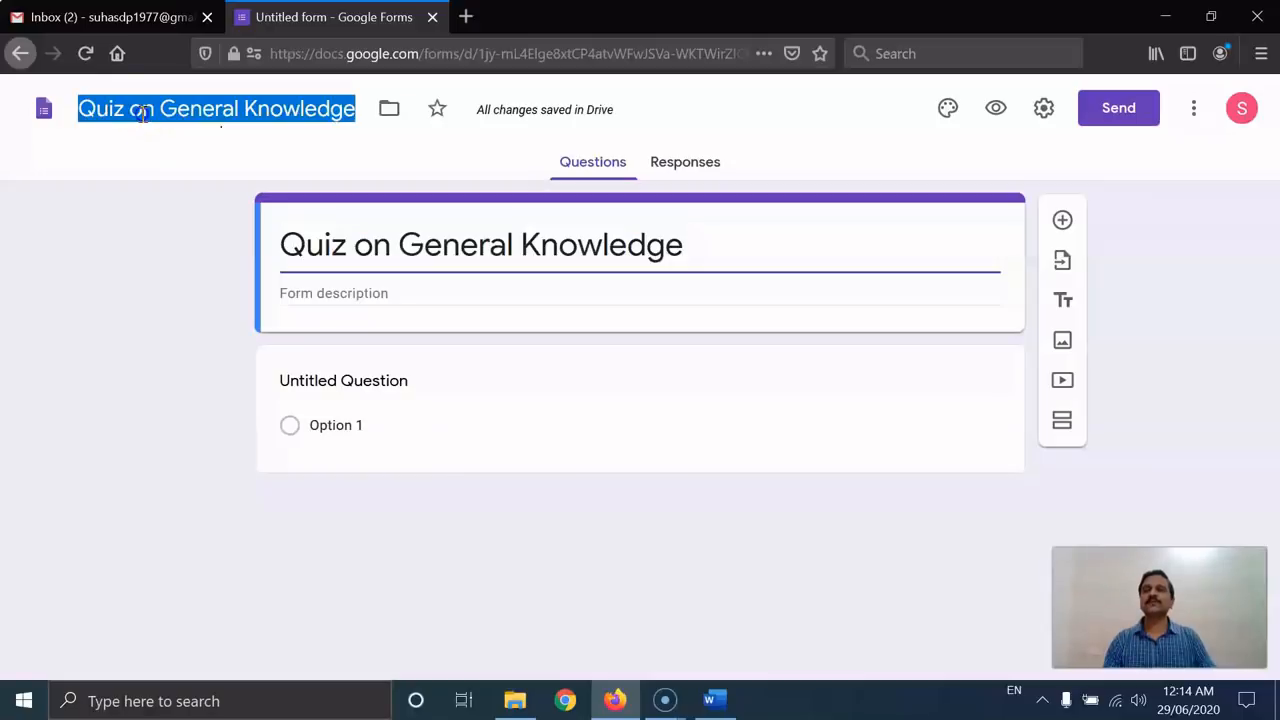
pyautogui.click(245, 108)
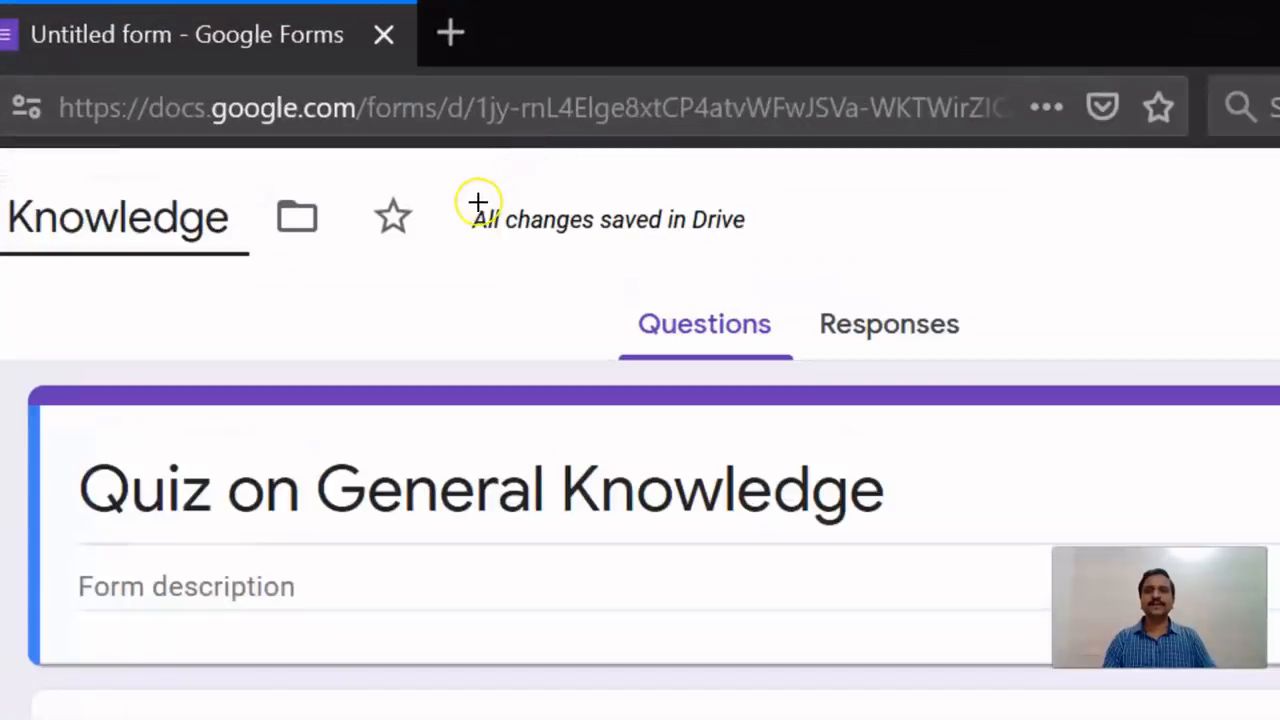
pyautogui.moveTo(457, 200)
pyautogui.mouseDown()
pyautogui.moveTo(543, 257)
pyautogui.moveTo(789, 223)
pyautogui.moveTo(676, 190)
pyautogui.moveTo(457, 196)
pyautogui.mouseUp()
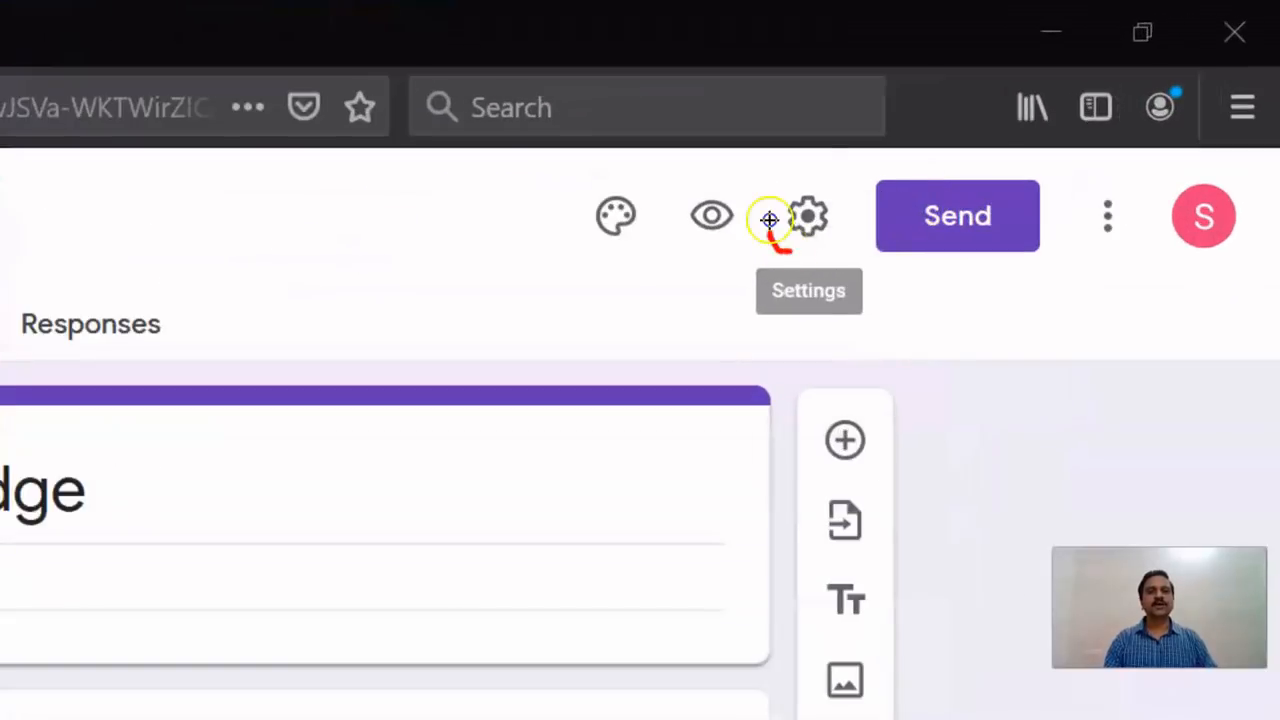
pyautogui.moveTo(769, 219)
pyautogui.mouseDown()
pyautogui.moveTo(845, 230)
pyautogui.moveTo(785, 250)
pyautogui.mouseUp()
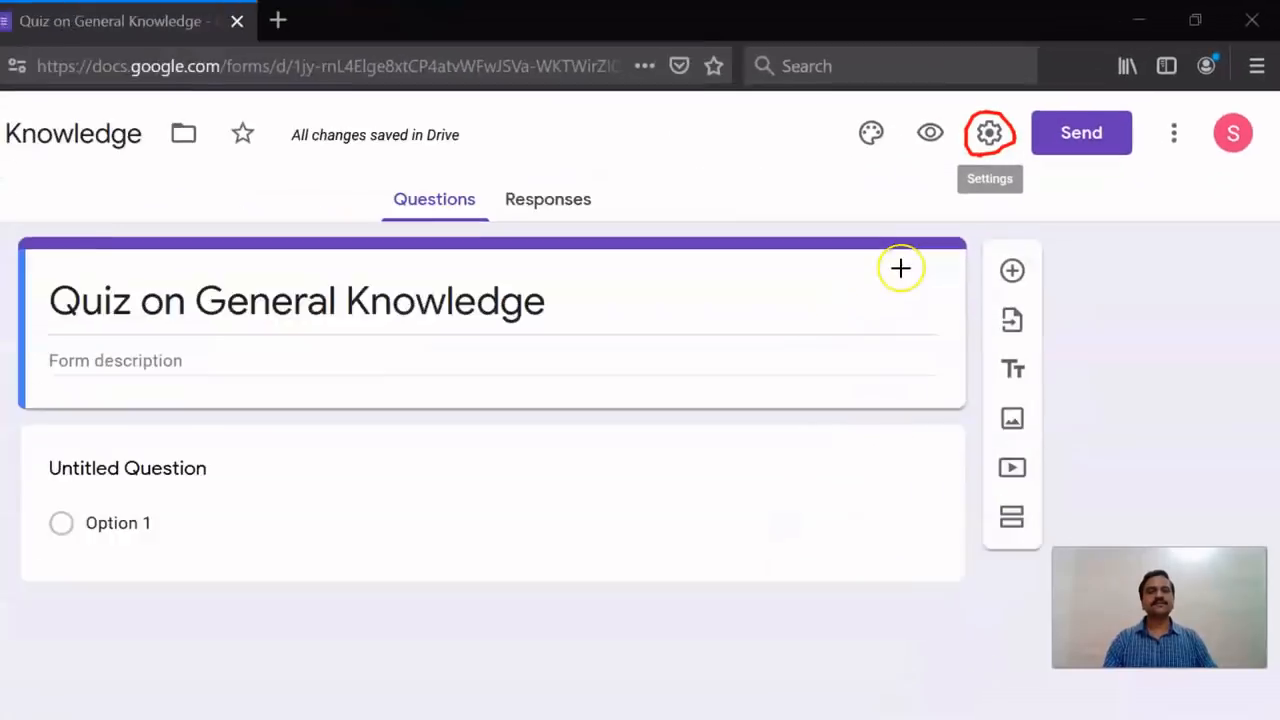
pyautogui.press('Escape')
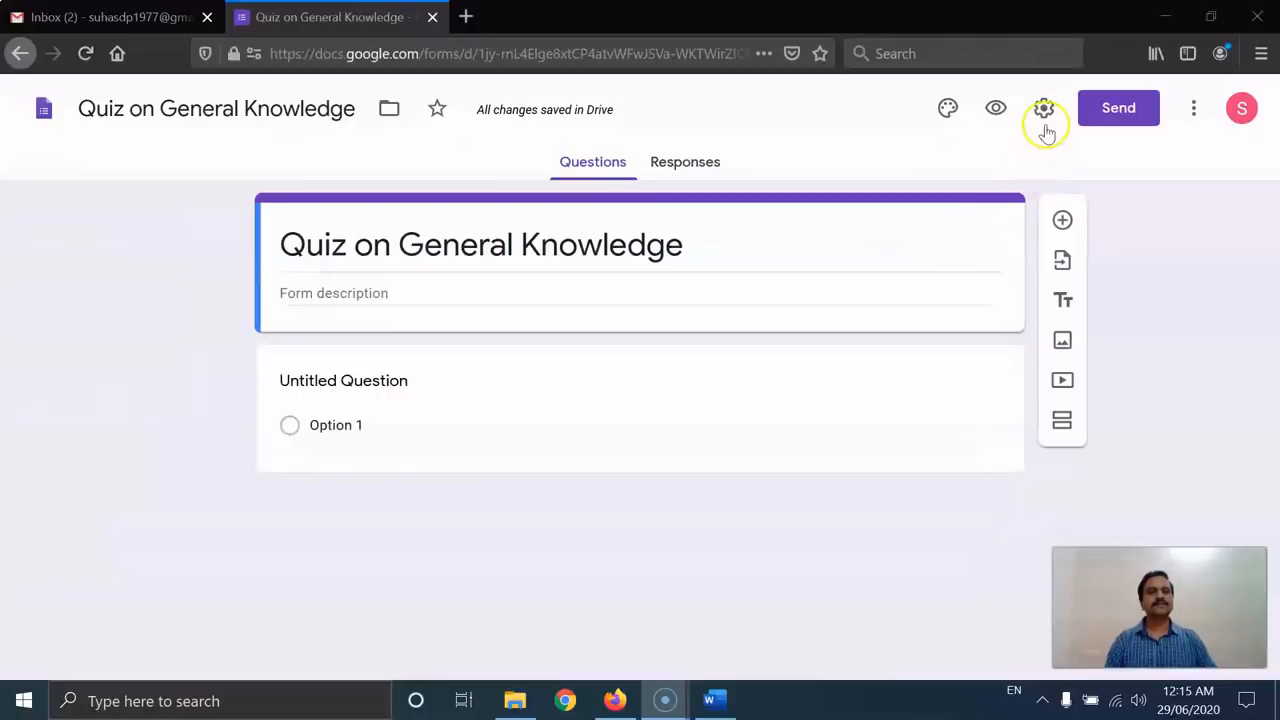
# Open the form Settings and move through Presentation to the Quizzes section
pyautogui.click(808, 226)
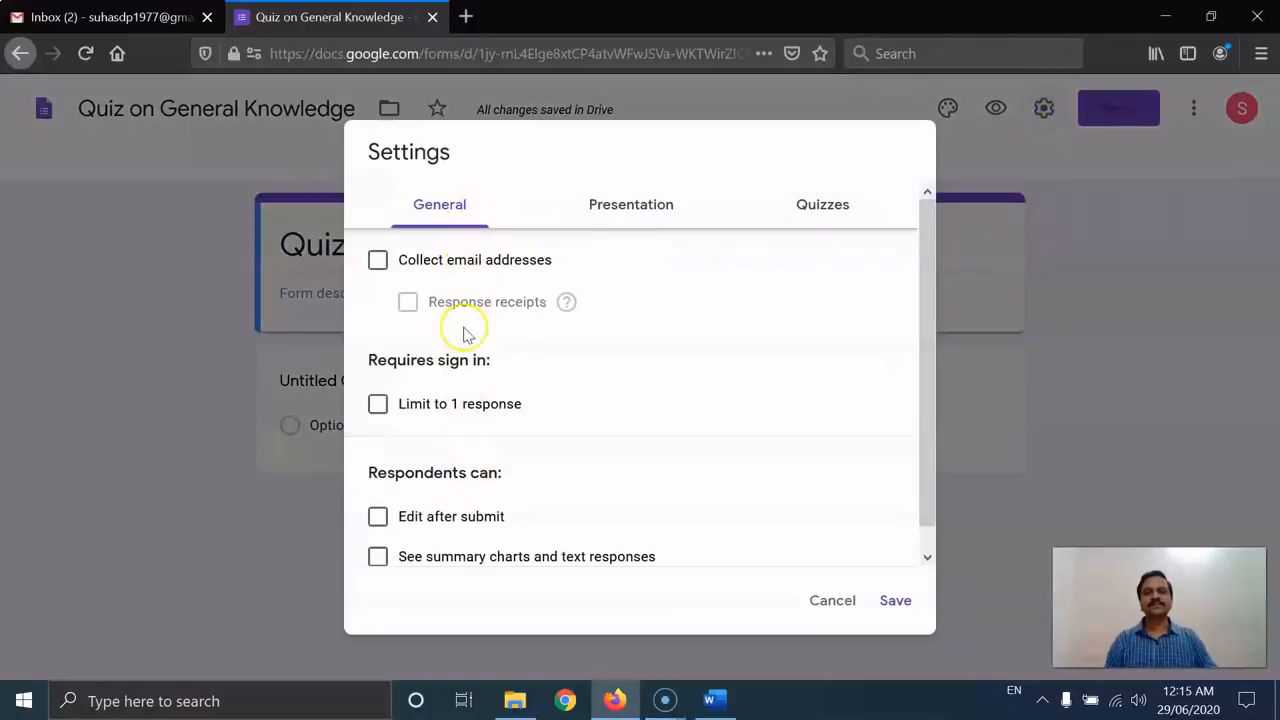
pyautogui.click(648, 213)
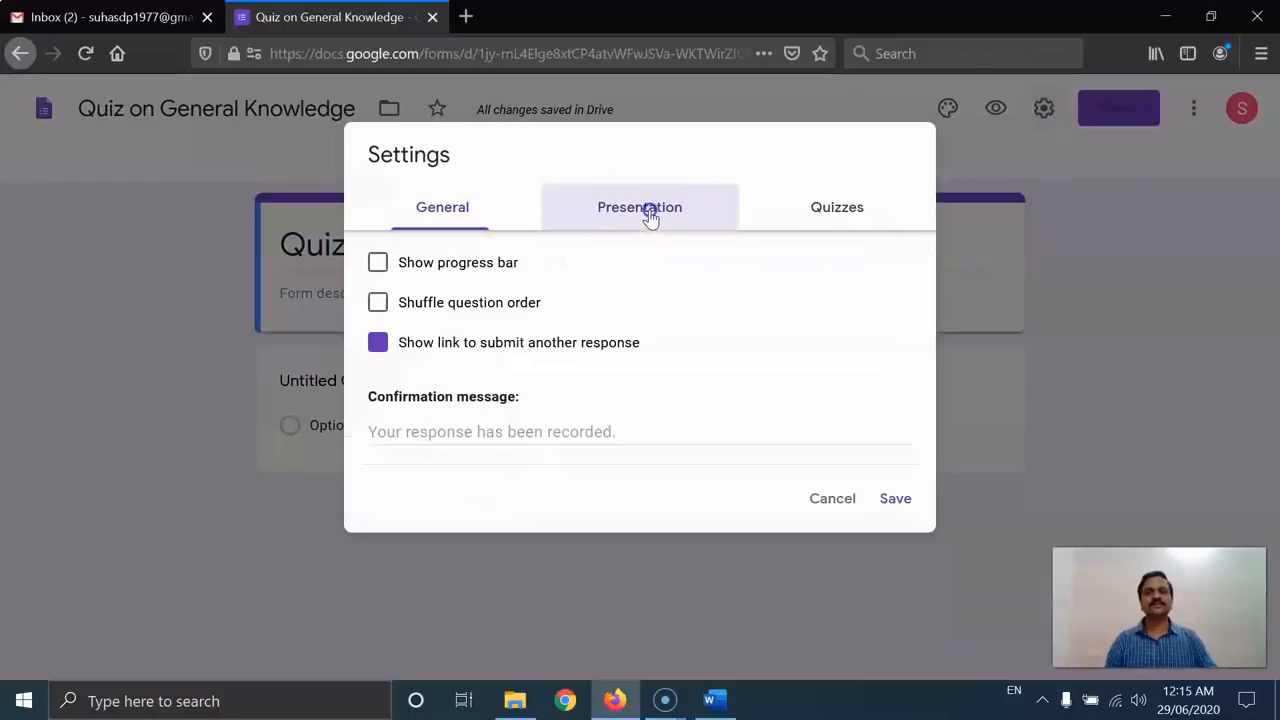
pyautogui.click(846, 214)
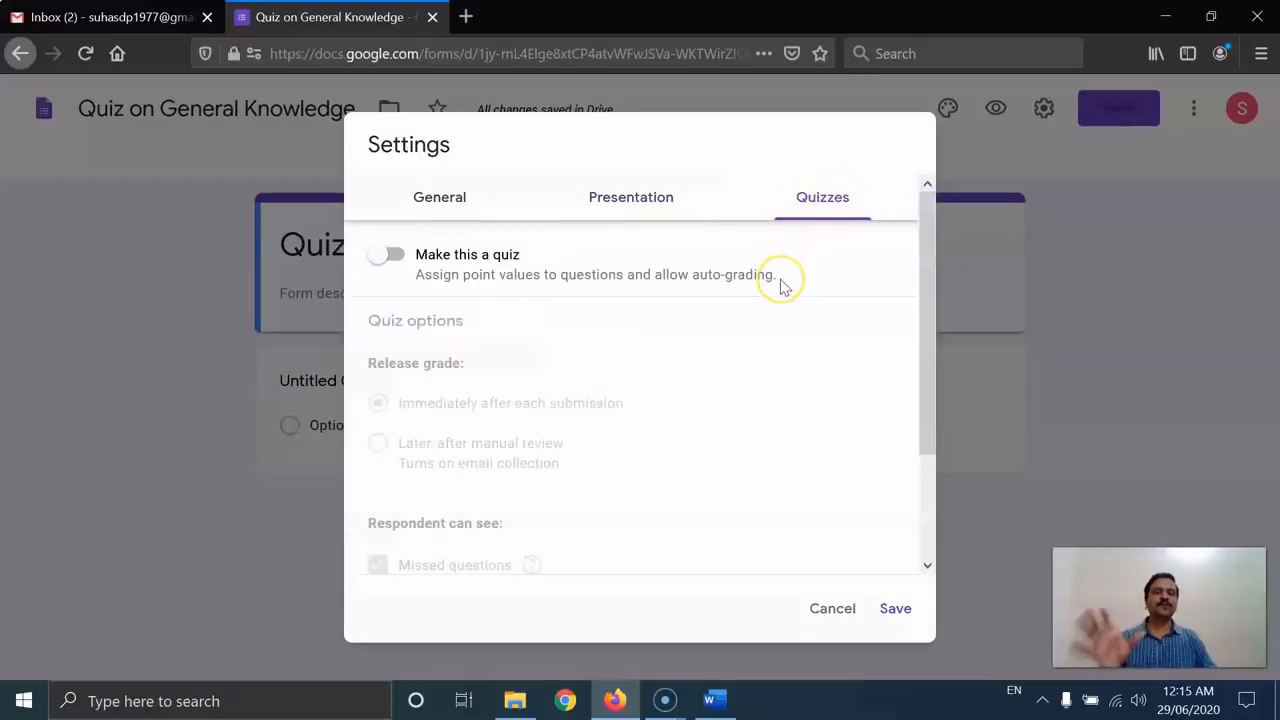
# Turn on 'Make this a quiz' with grades released immediately after each submission
pyautogui.click(396, 256)
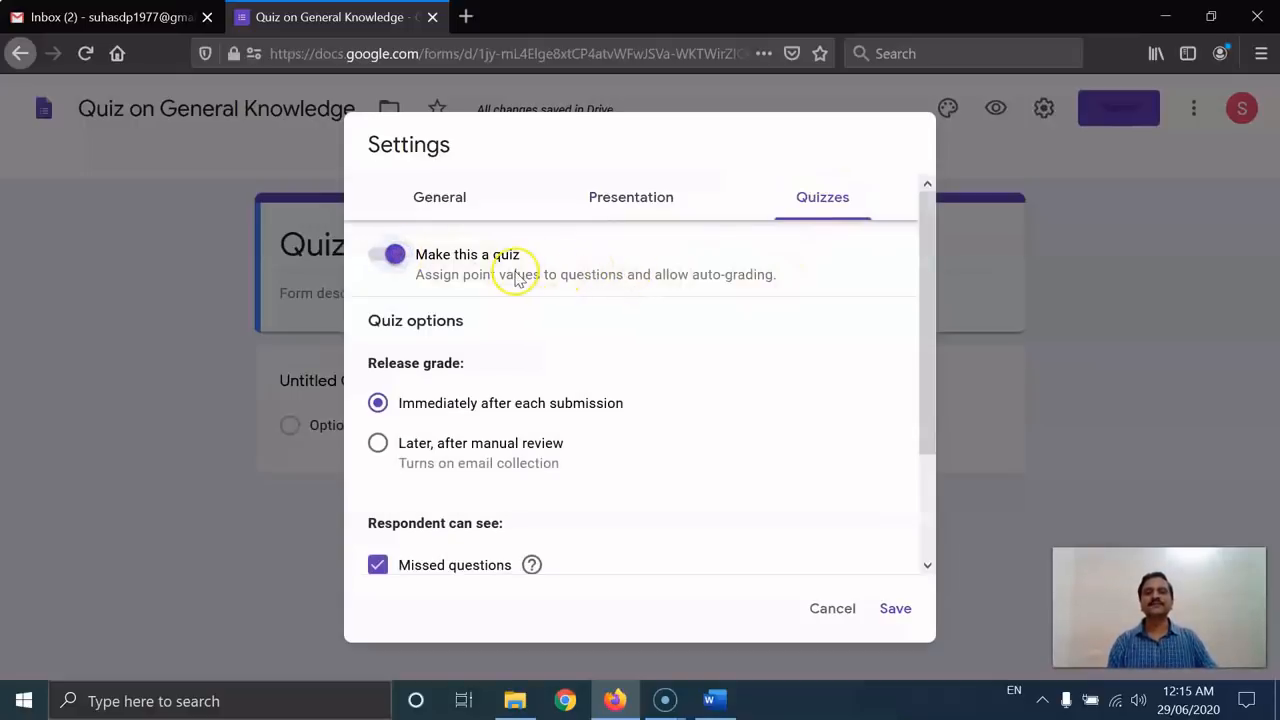
pyautogui.scroll(-1, 687, 279)
pyautogui.scroll(-1, 687, 279)
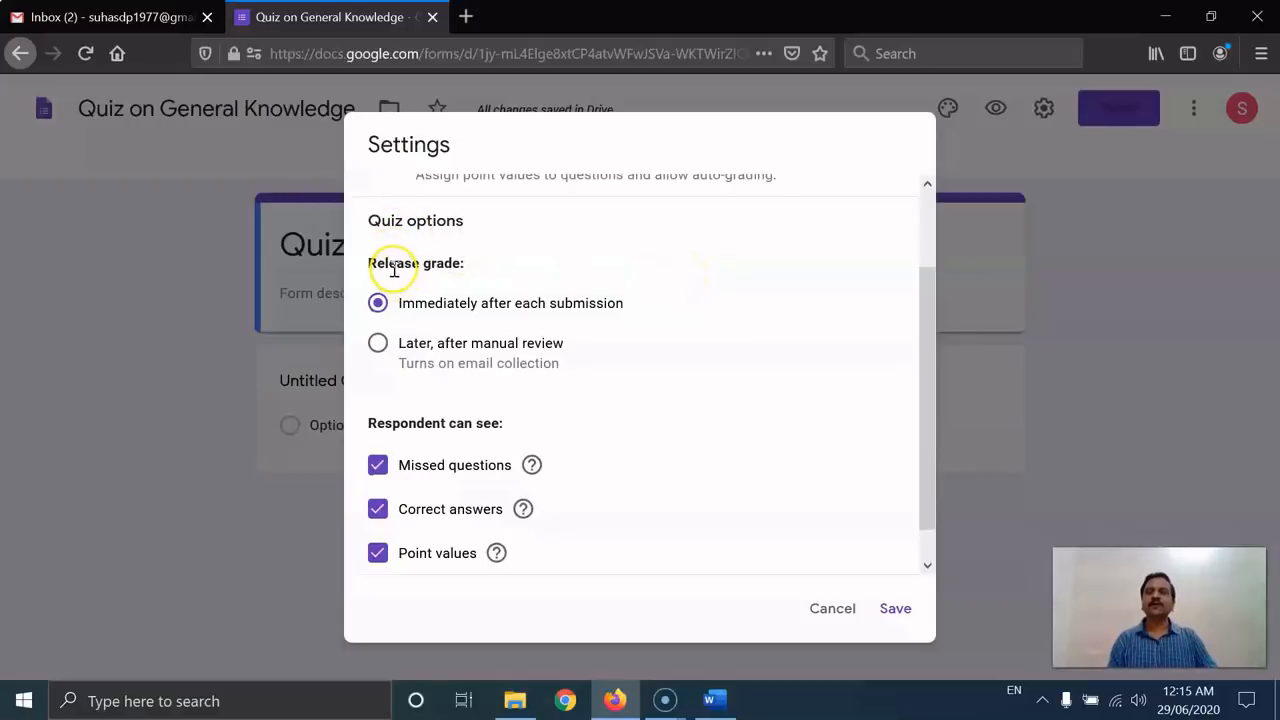
pyautogui.moveTo(394, 268); pyautogui.dragTo(366, 266)
pyautogui.click(492, 268)
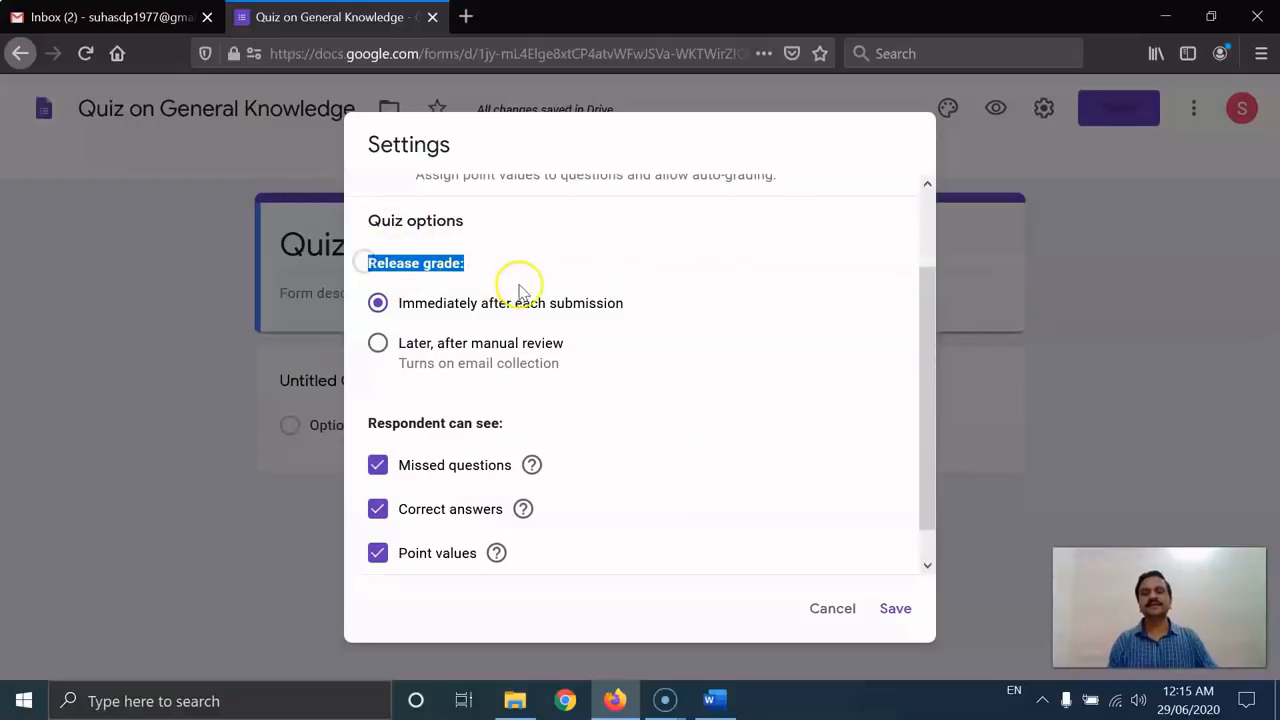
pyautogui.doubleClick(592, 305)
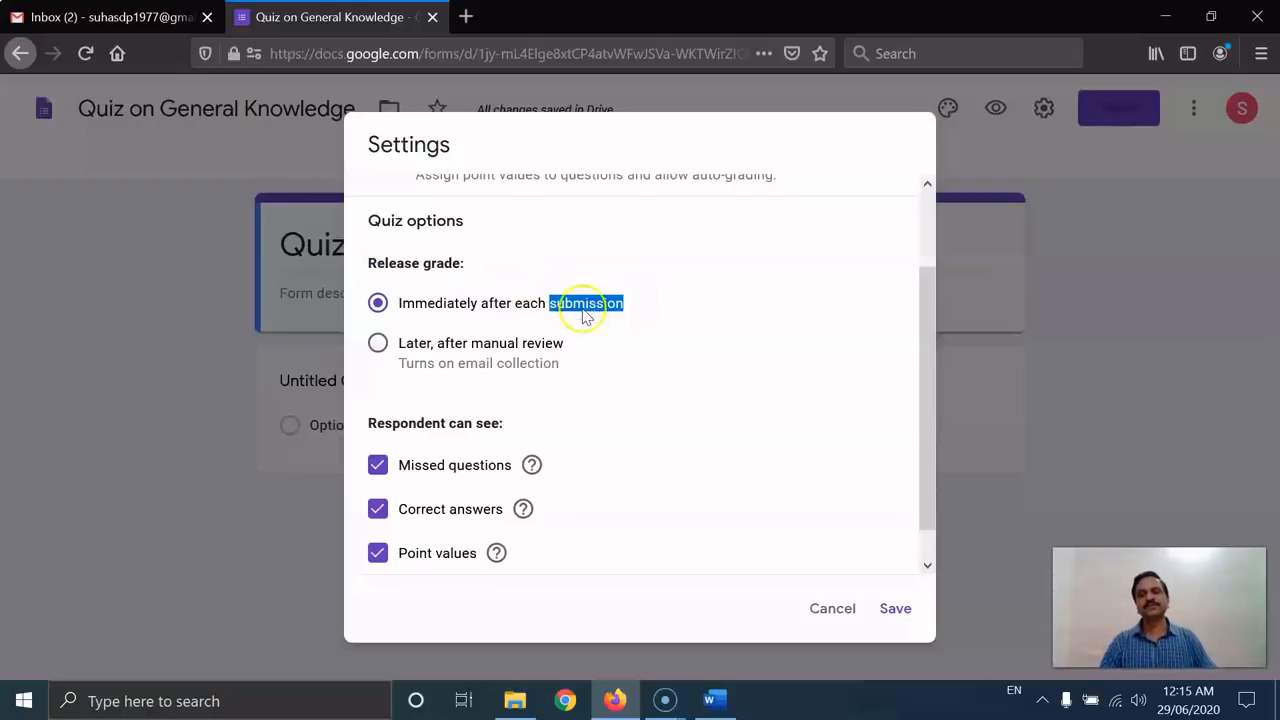
pyautogui.click(379, 305)
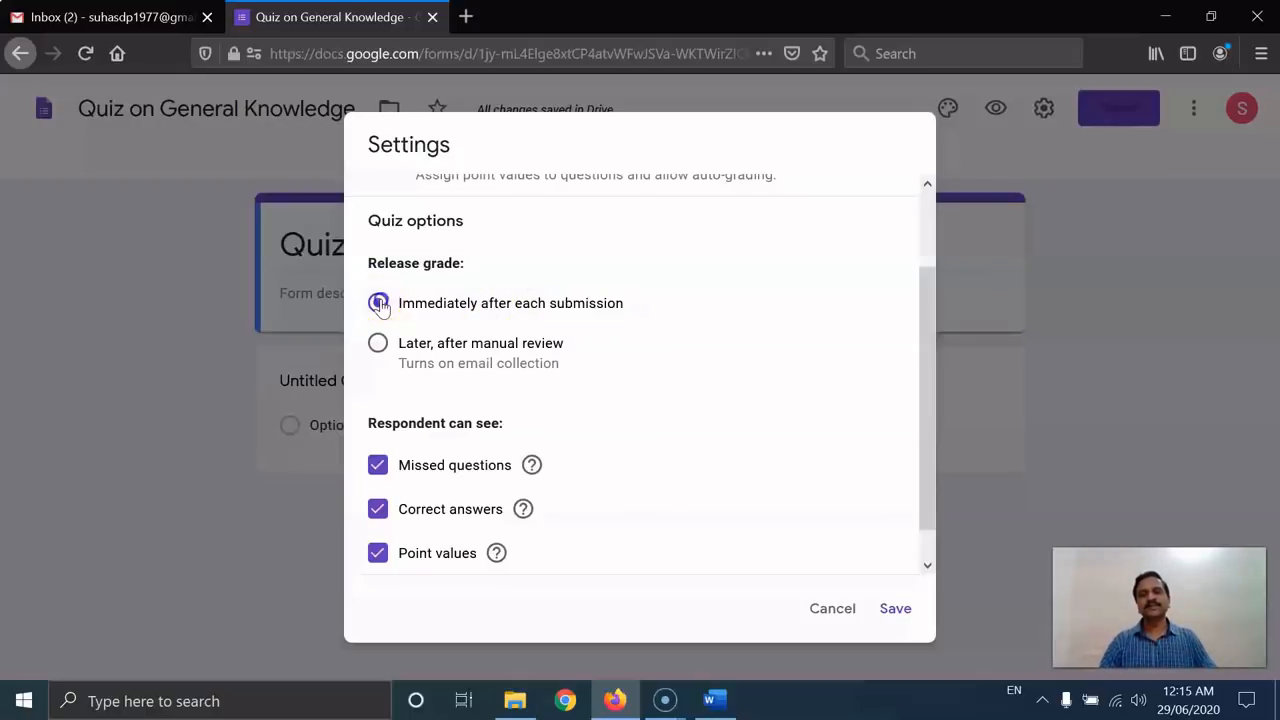
pyautogui.moveTo(455, 311); pyautogui.dragTo(562, 311)
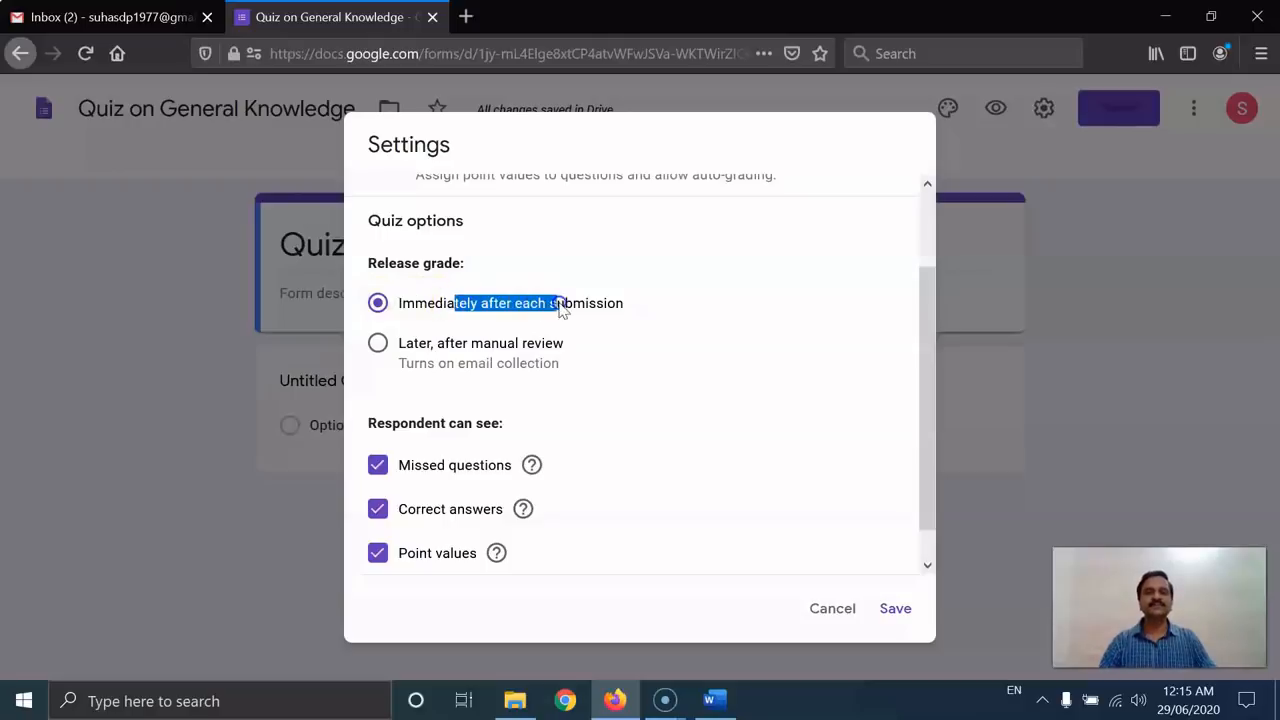
pyautogui.click(600, 303)
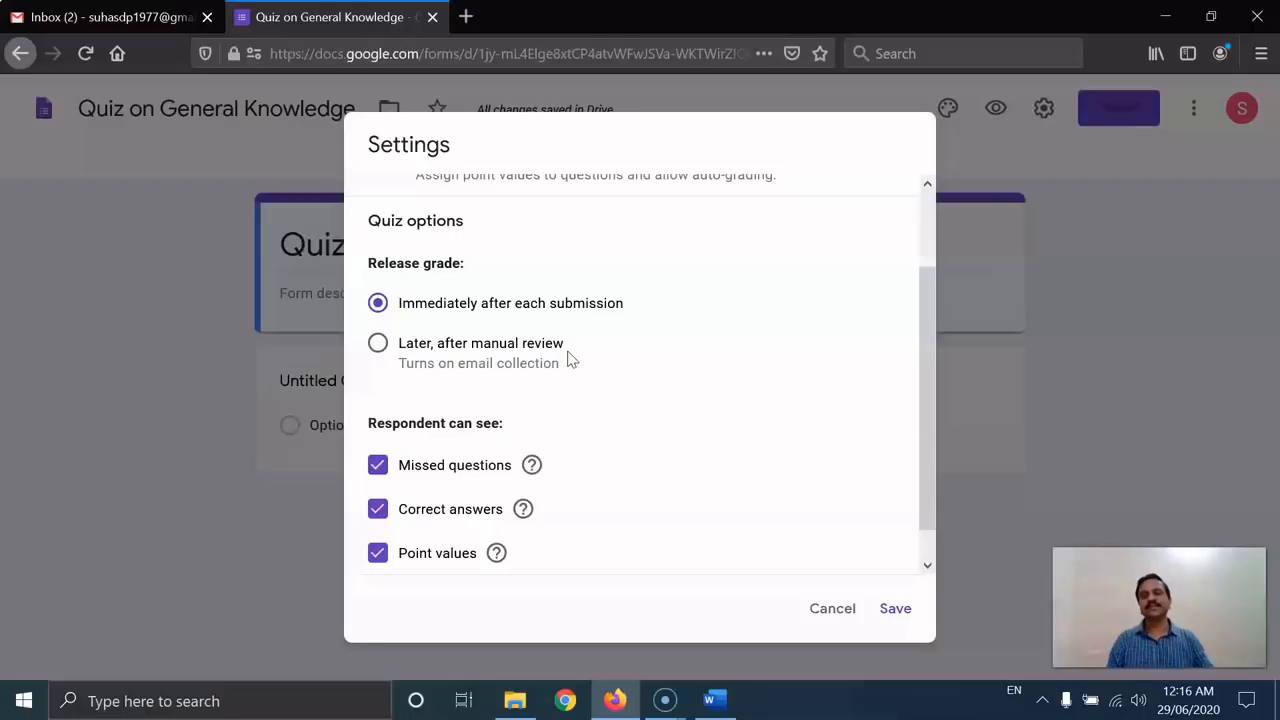
pyautogui.click(378, 342)
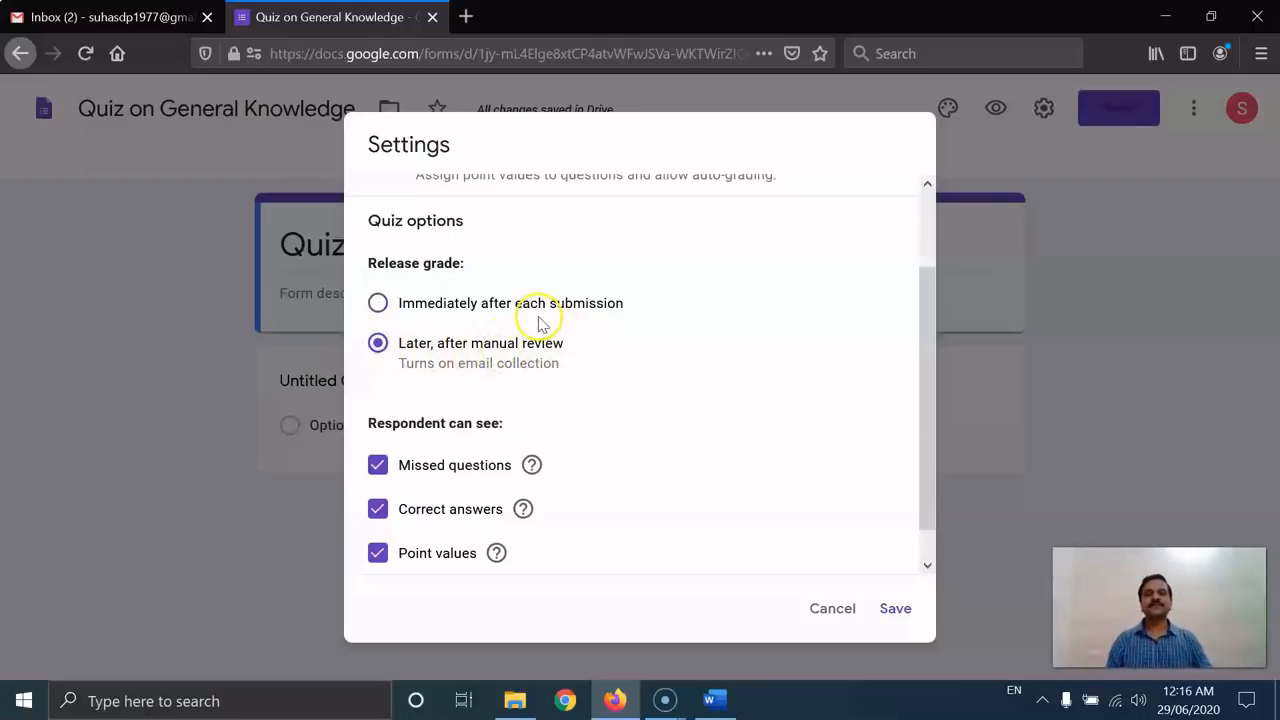
pyautogui.click(418, 305)
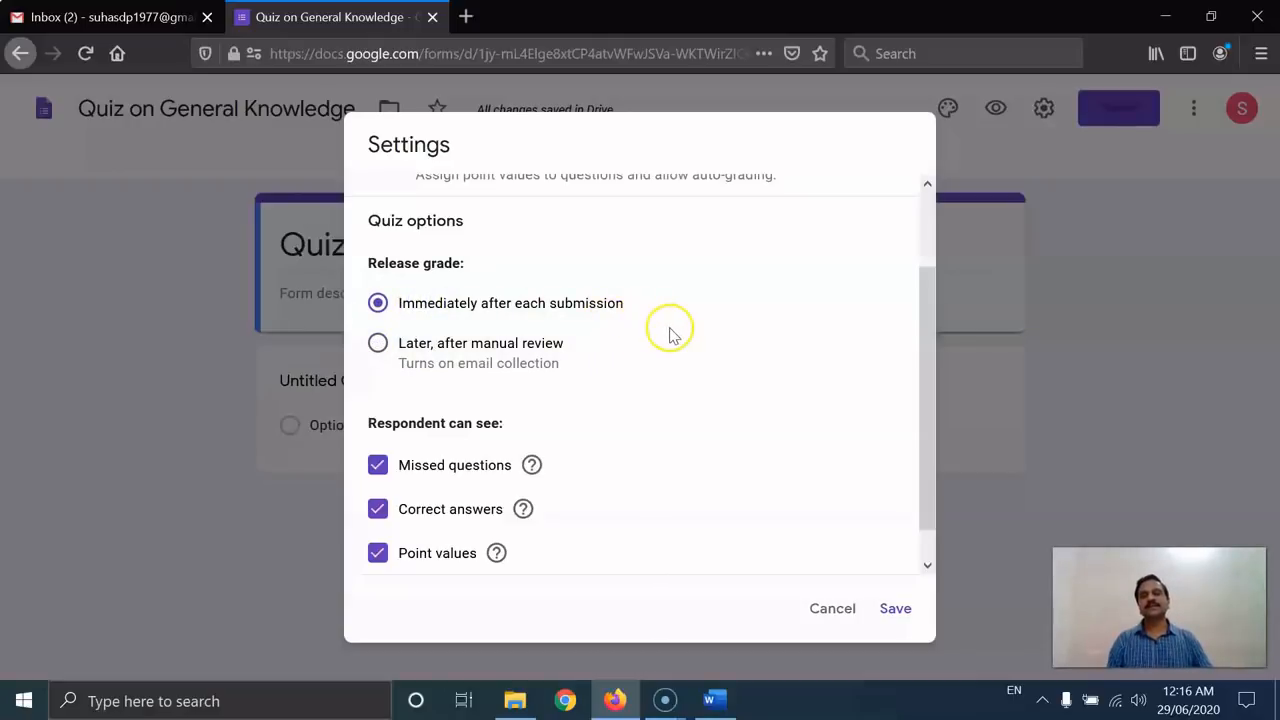
# Review the 'Respondent can see' options and save the quiz settings
pyautogui.scroll(-1, 670, 335)
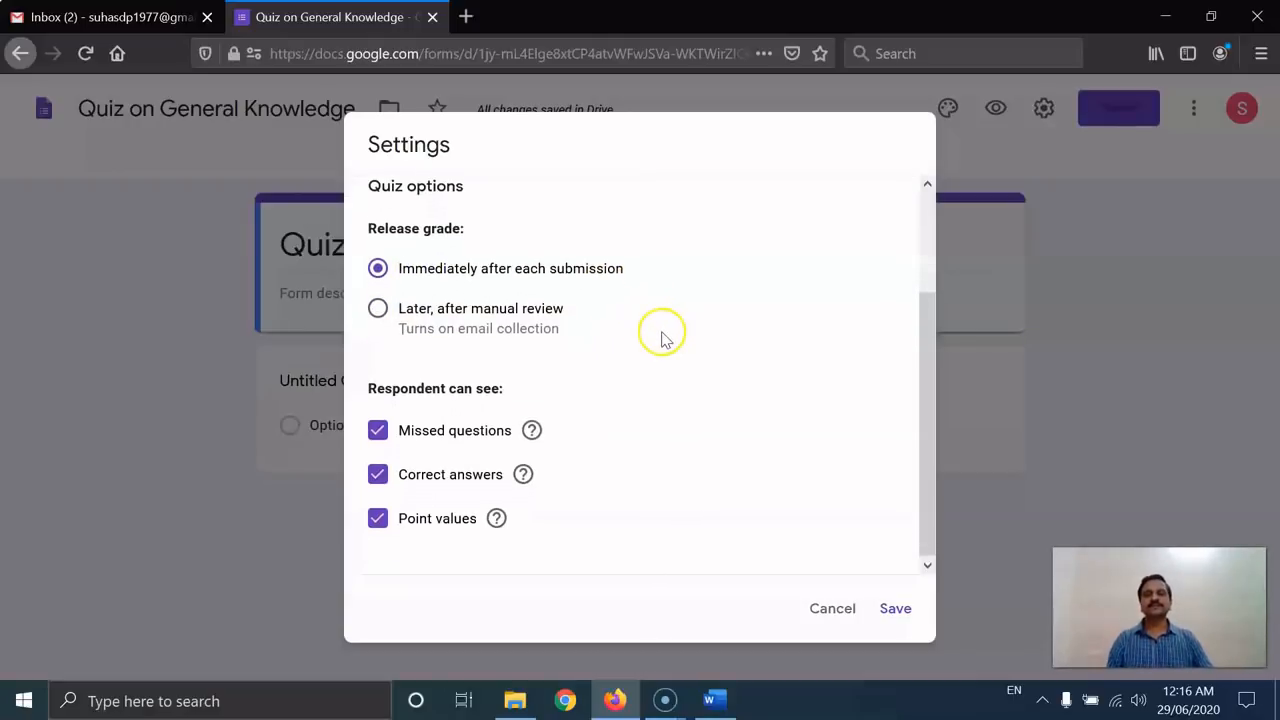
pyautogui.tripleClick(432, 390)
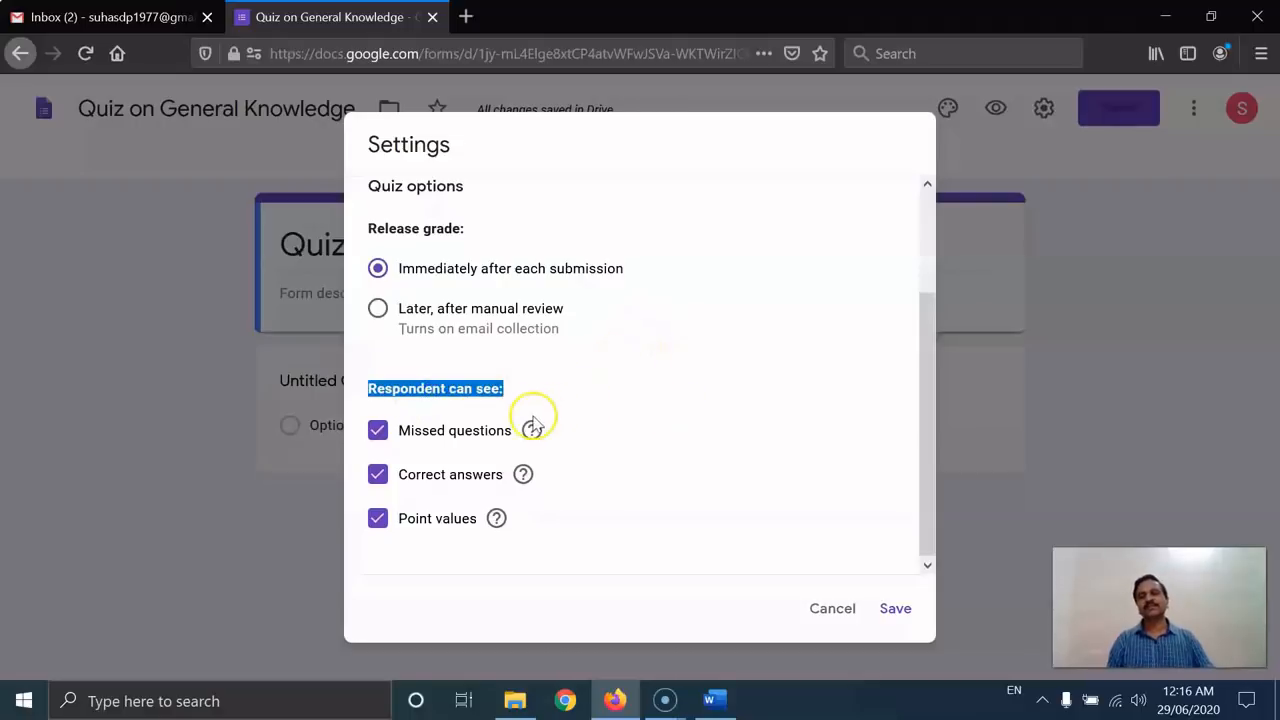
pyautogui.moveTo(533, 433)
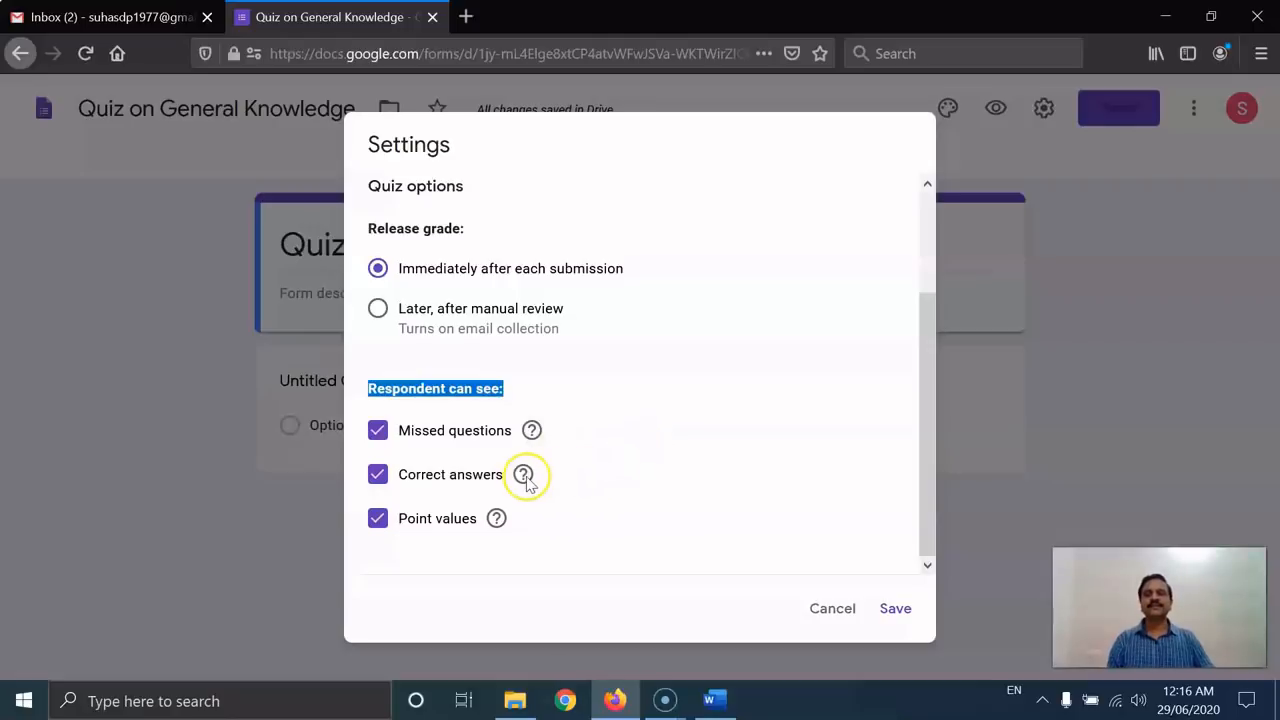
pyautogui.moveTo(525, 481)
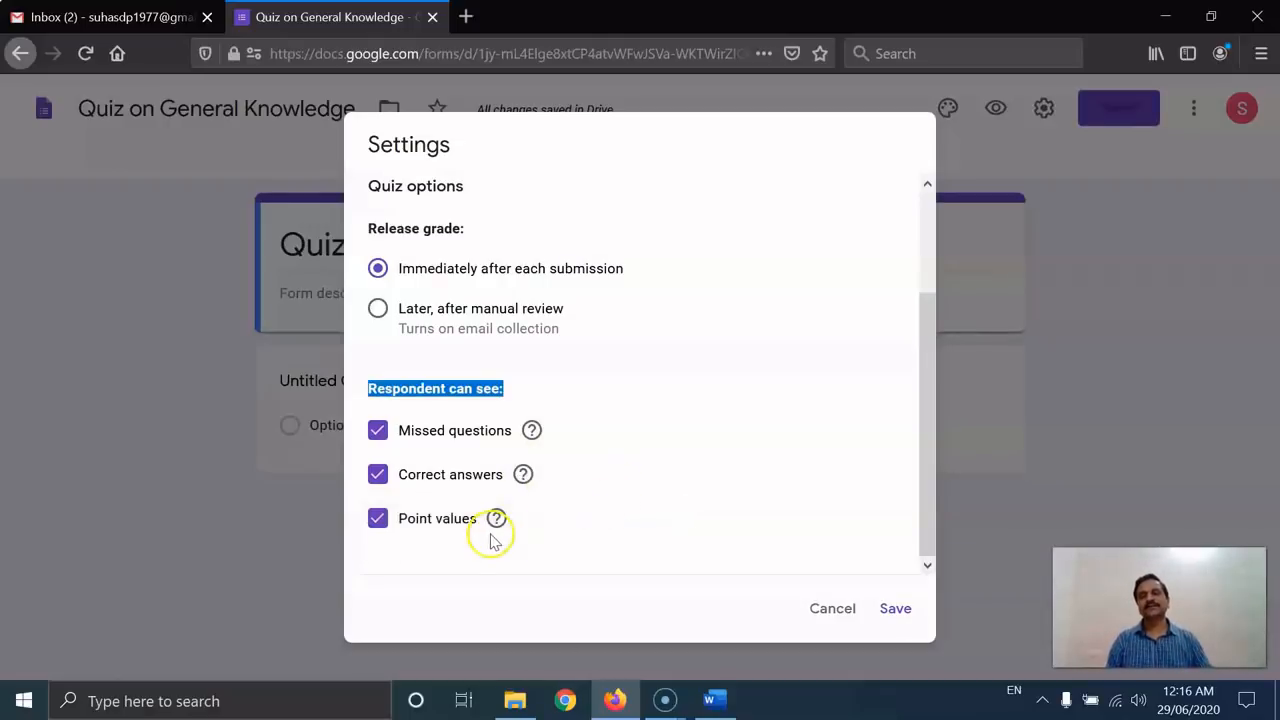
pyautogui.moveTo(497, 528)
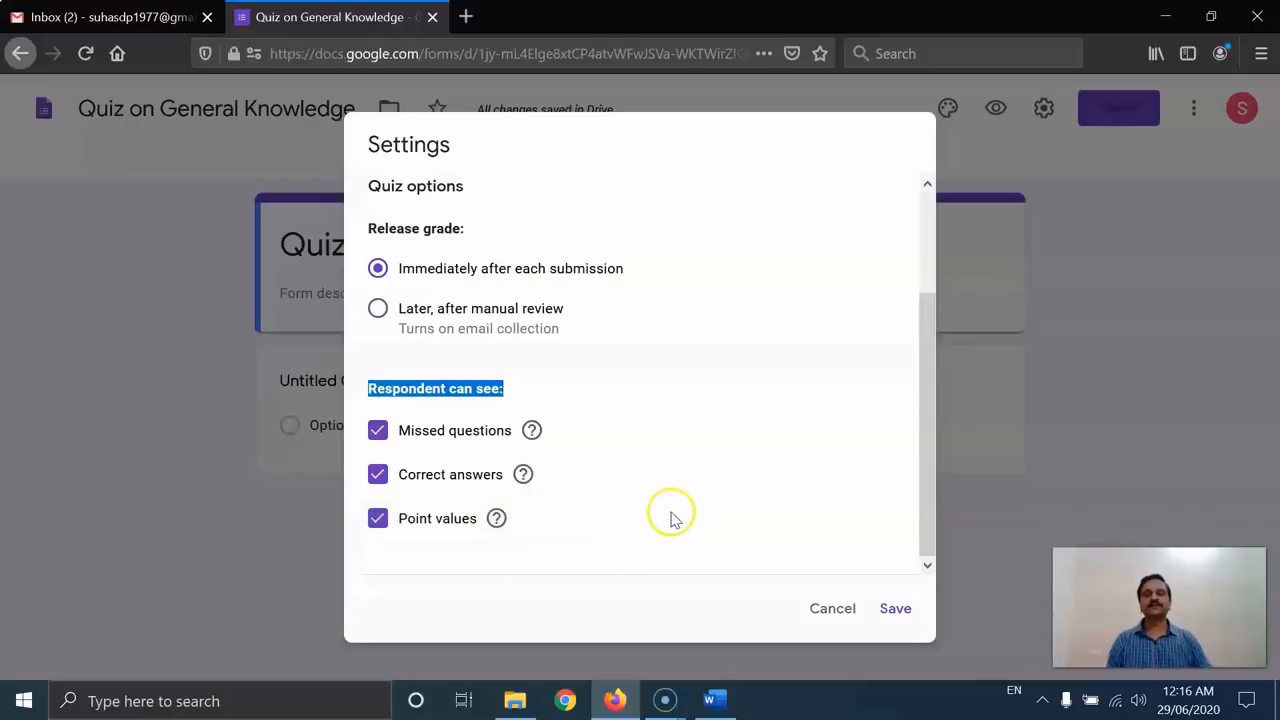
pyautogui.scroll(3, 671, 519)
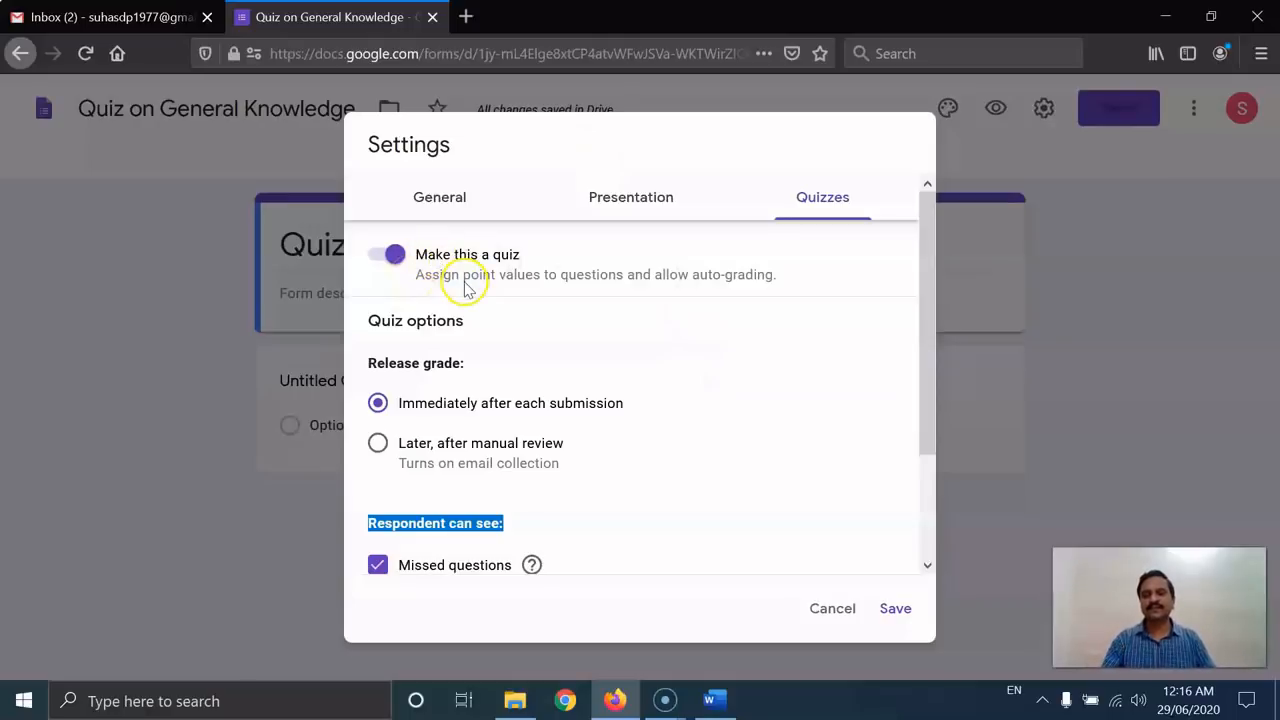
pyautogui.moveTo(388, 276); pyautogui.dragTo(367, 268)
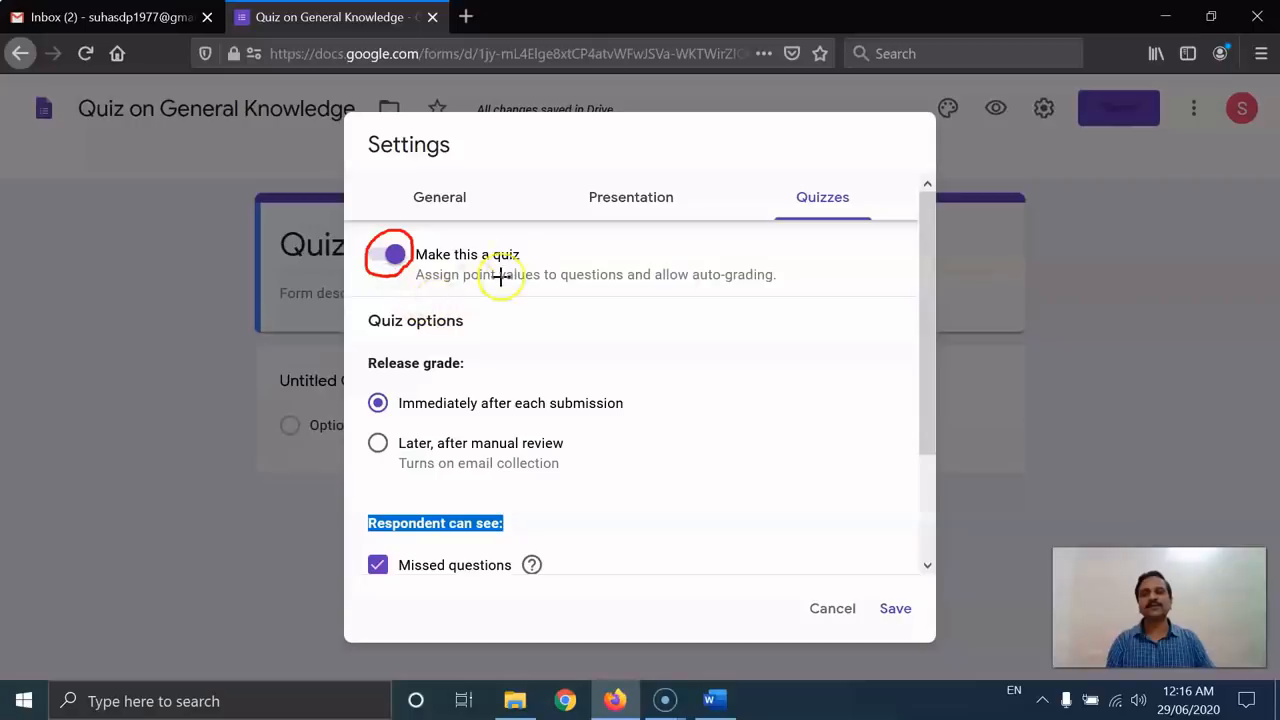
pyautogui.moveTo(531, 257); pyautogui.dragTo(618, 244)
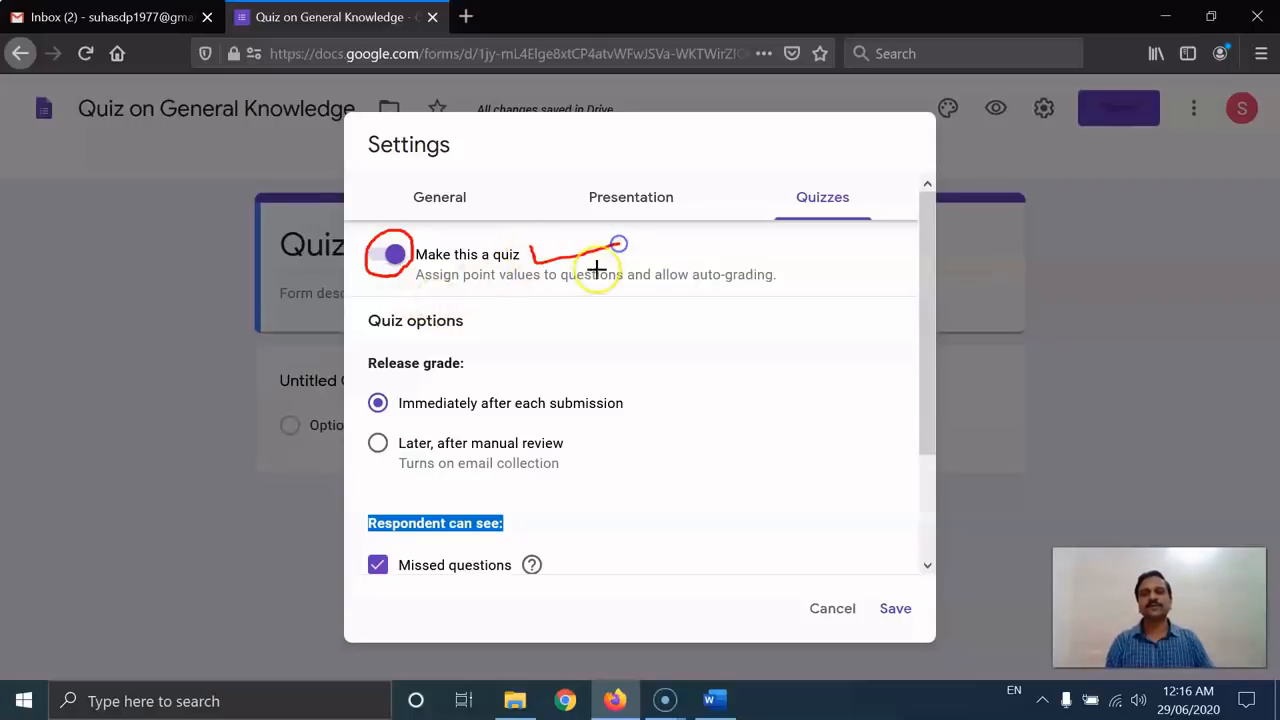
pyautogui.press('Escape')
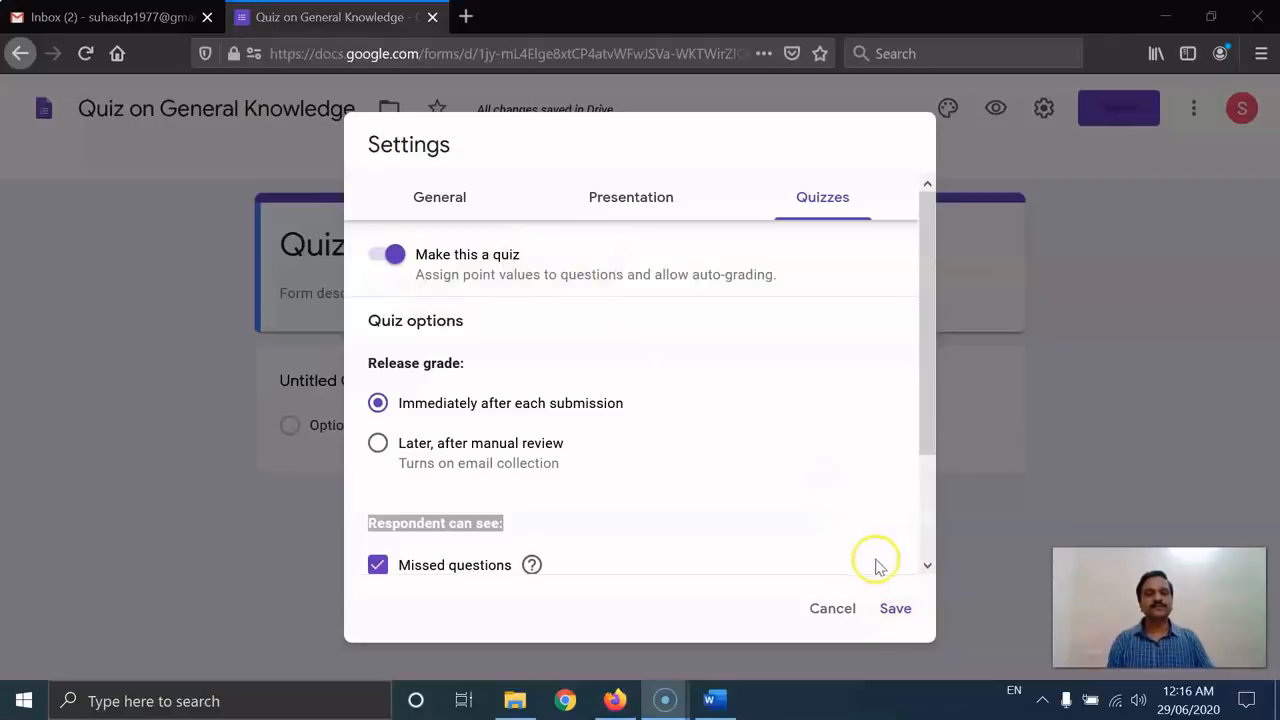
pyautogui.click(893, 608)
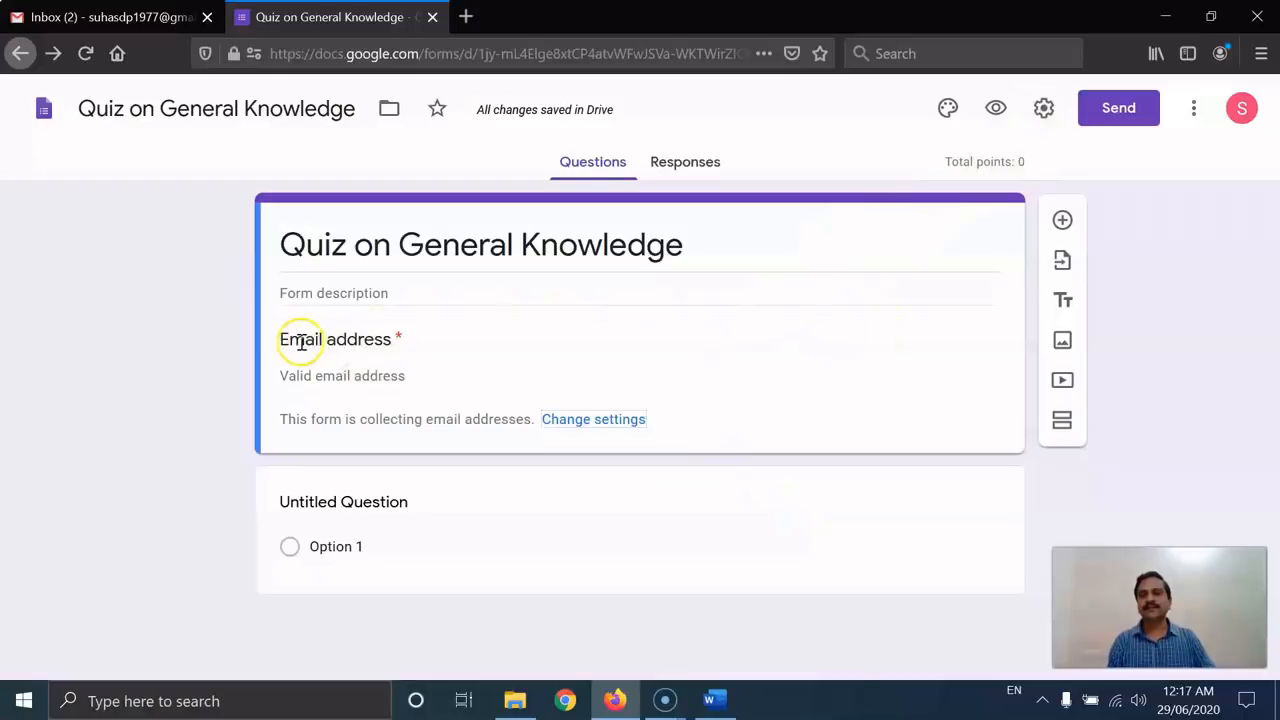
pyautogui.moveTo(289, 340); pyautogui.dragTo(430, 345)
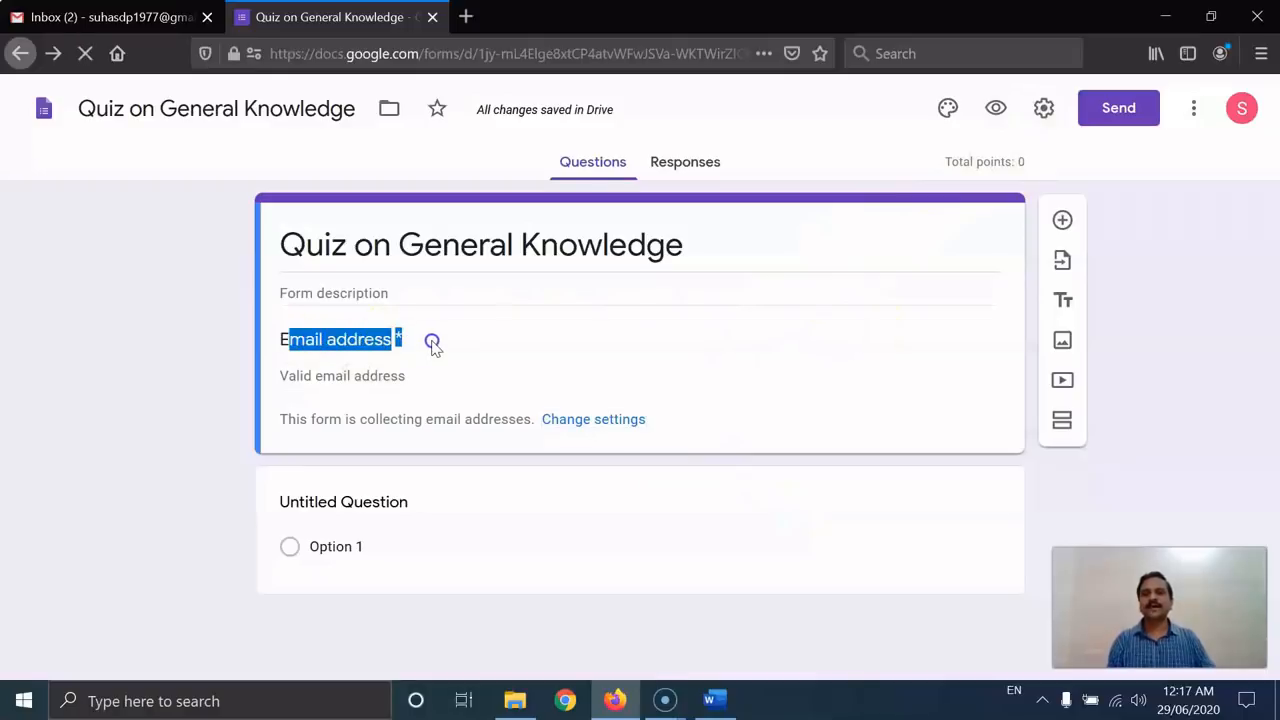
pyautogui.click(300, 338)
pyautogui.moveTo(280, 340); pyautogui.dragTo(420, 340)
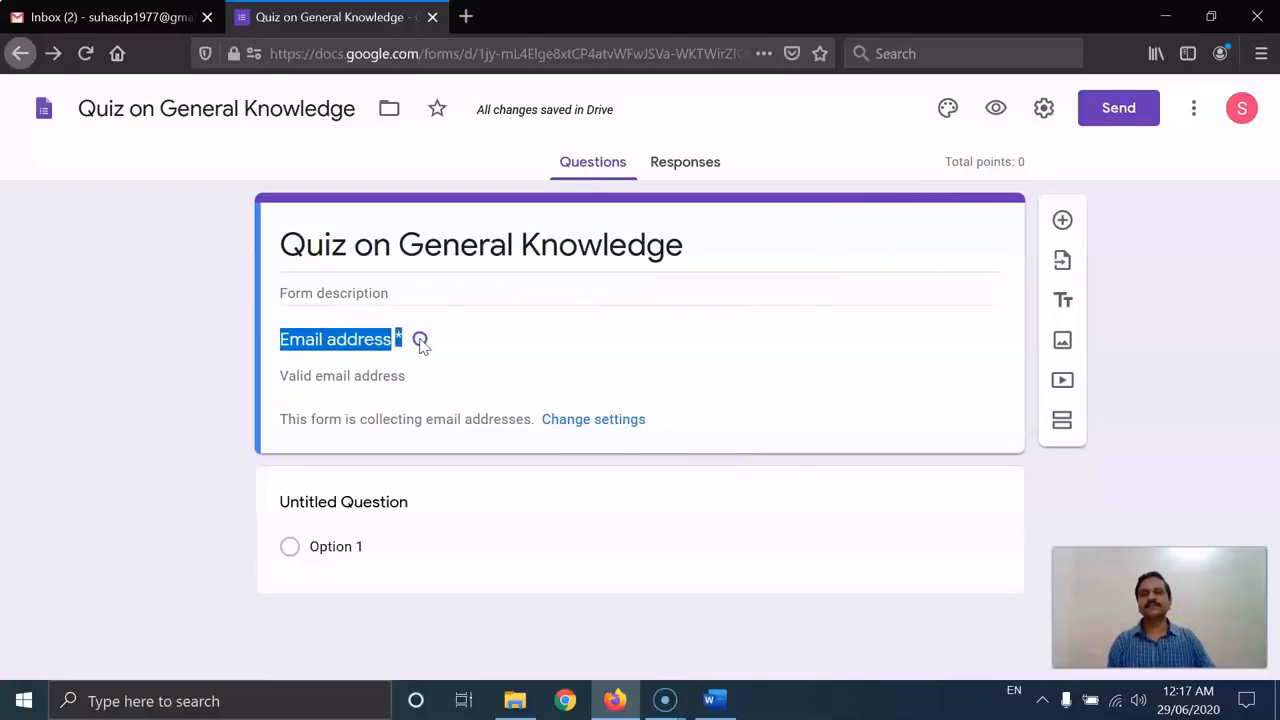
pyautogui.click(421, 340)
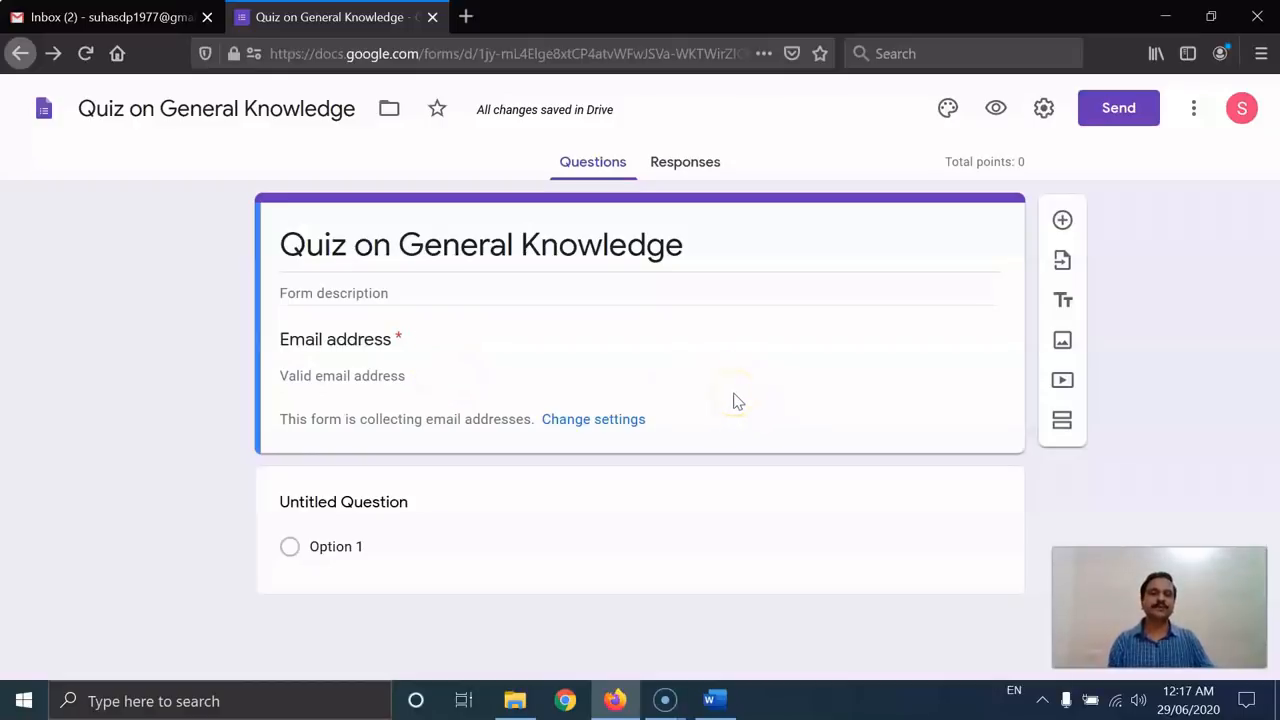
pyautogui.click(388, 378)
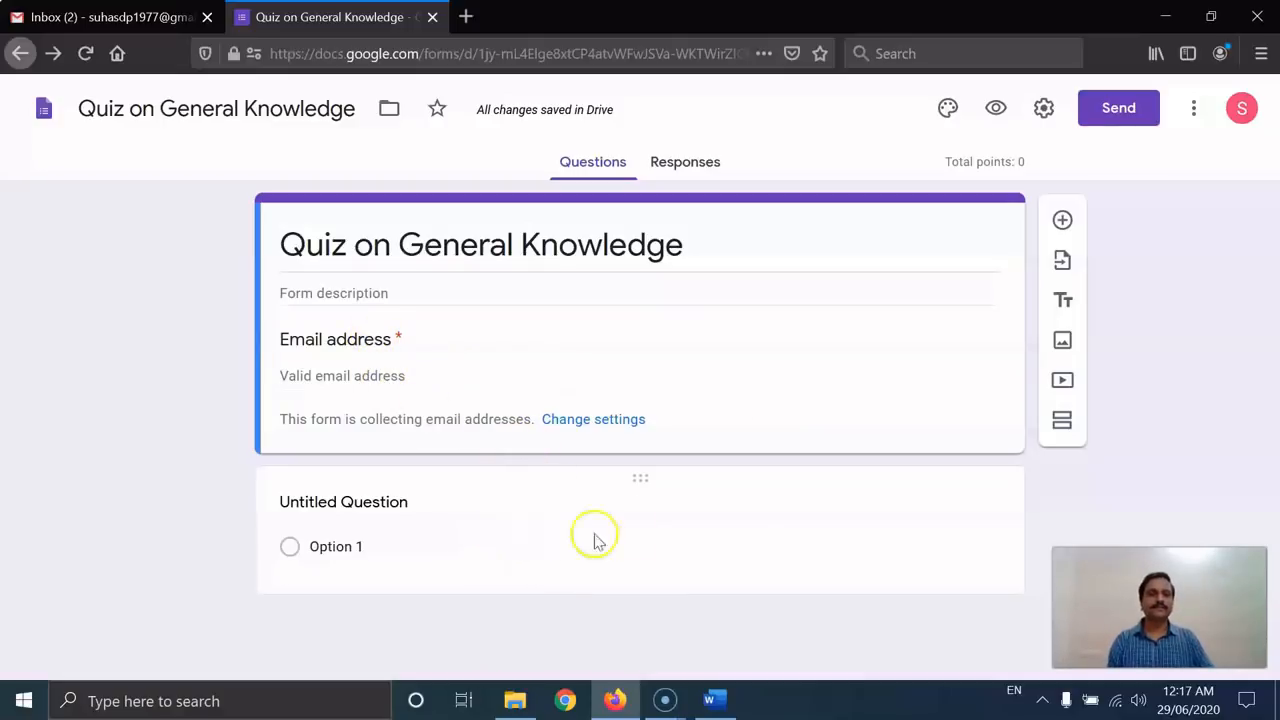
# Title the first question 'Roll No' and add Number / Is number response validation
pyautogui.click(371, 504)
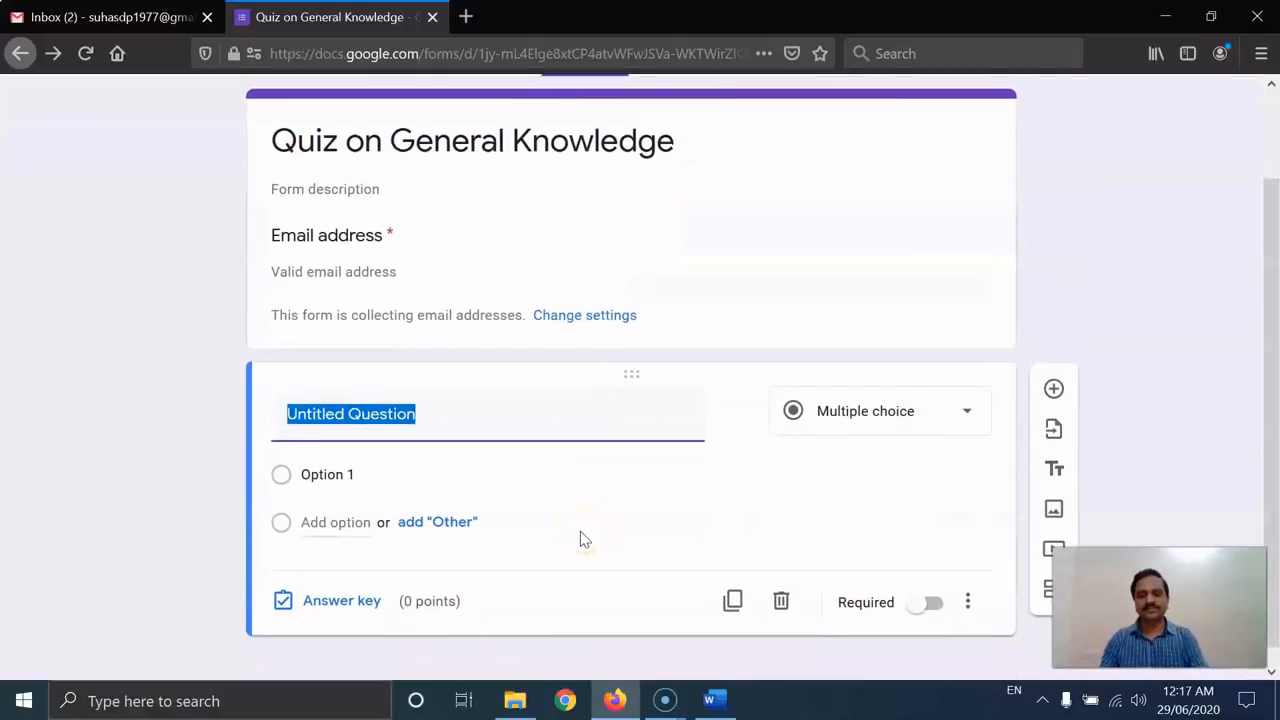
pyautogui.write('Roll No')
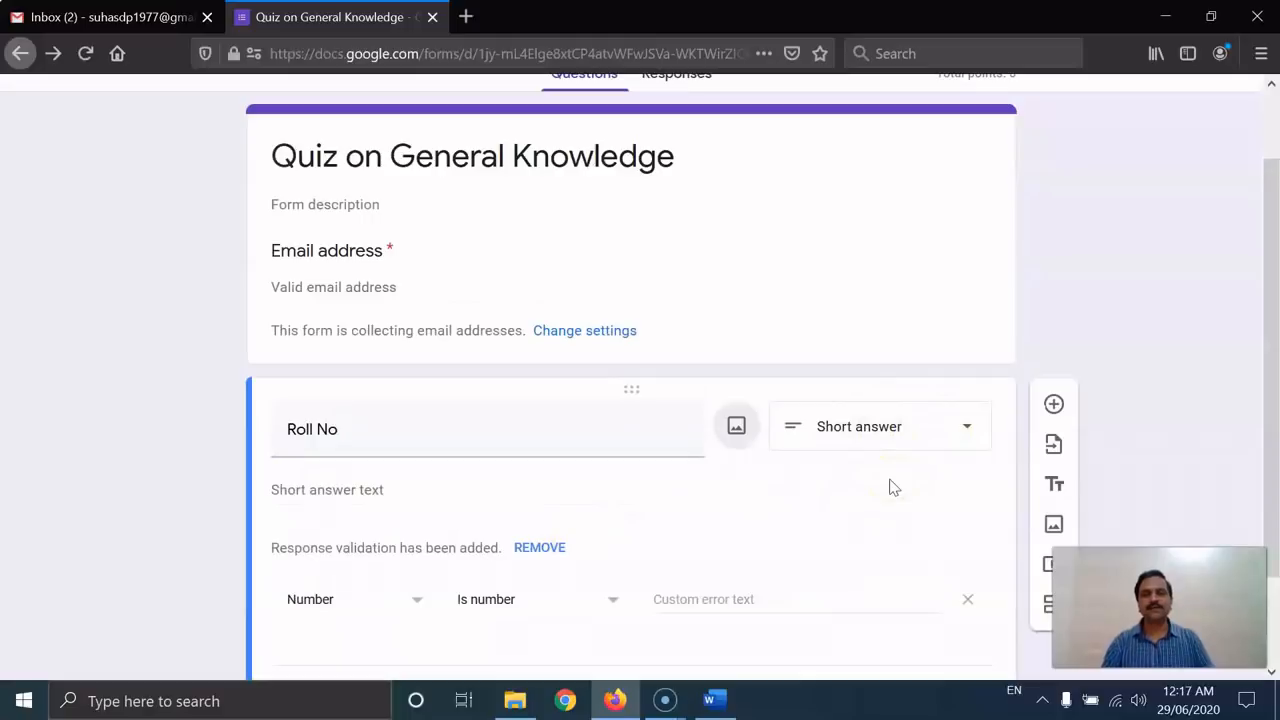
pyautogui.scroll(-2, 893, 487)
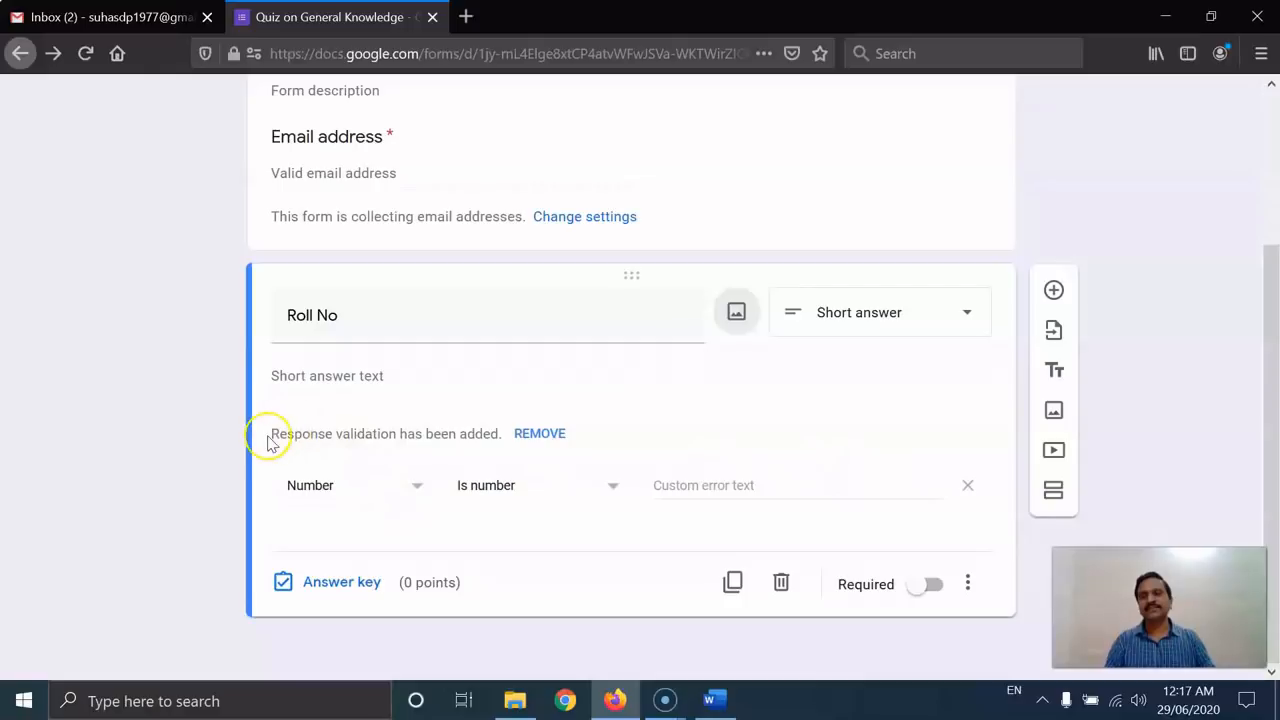
pyautogui.moveTo(274, 434); pyautogui.dragTo(504, 435)
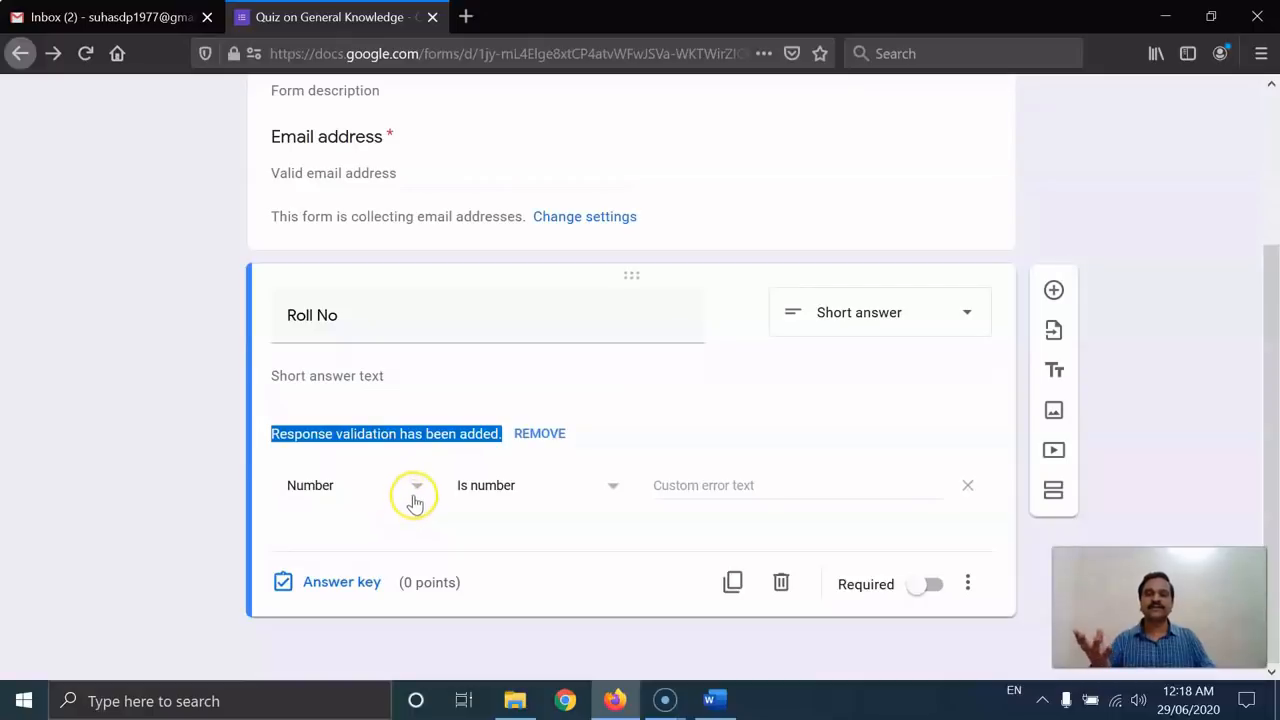
# Keep Number validation and set the error text 'Enter the Roll Number in a numeric format.'
pyautogui.click(371, 490)
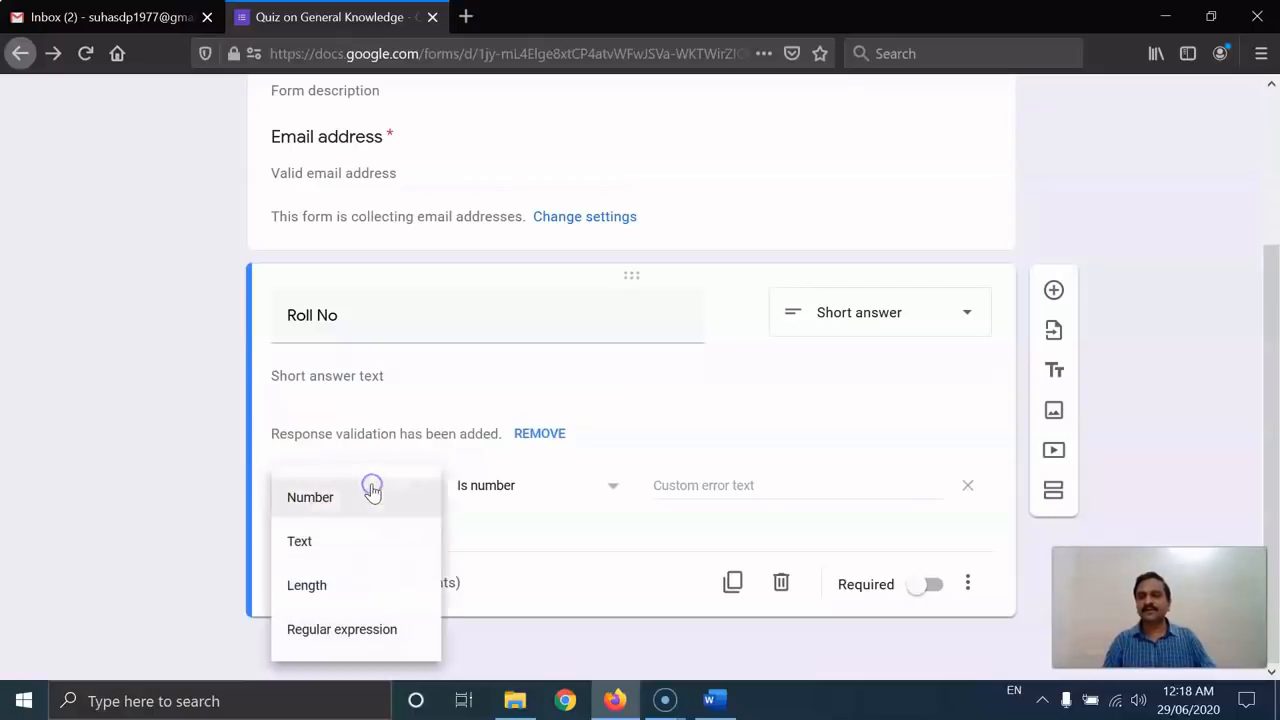
pyautogui.click(316, 505)
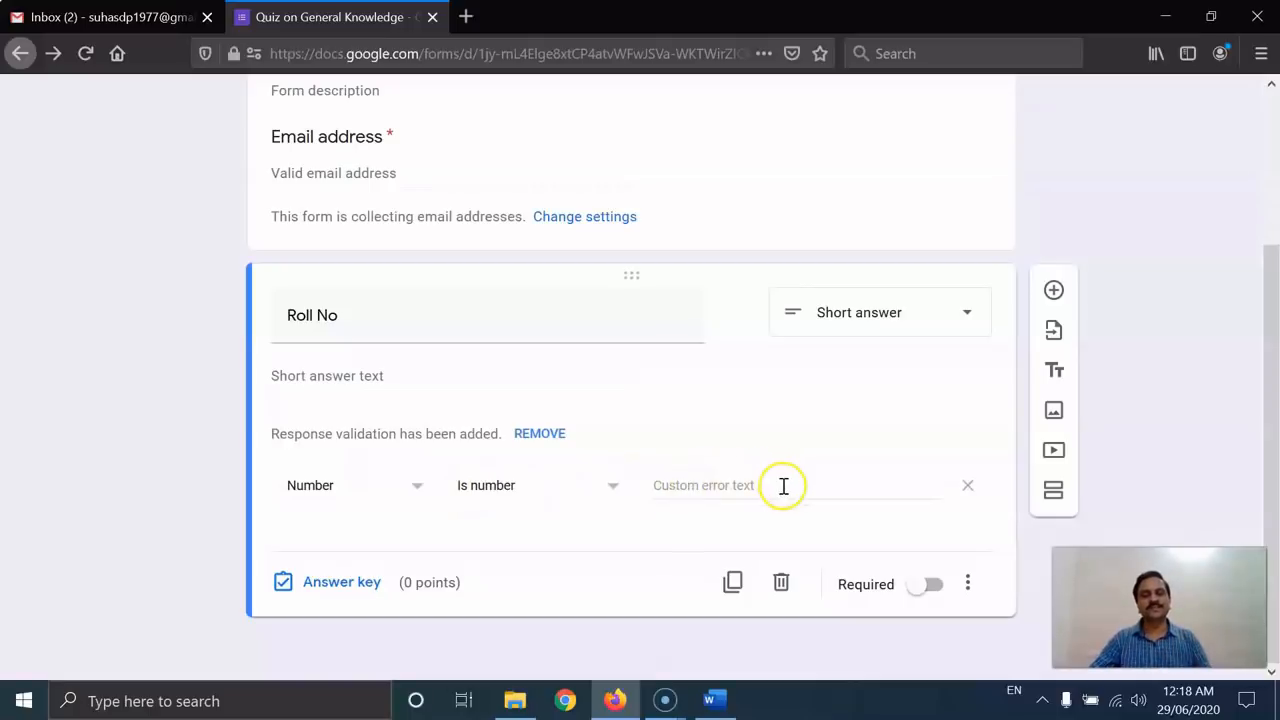
pyautogui.click(662, 485)
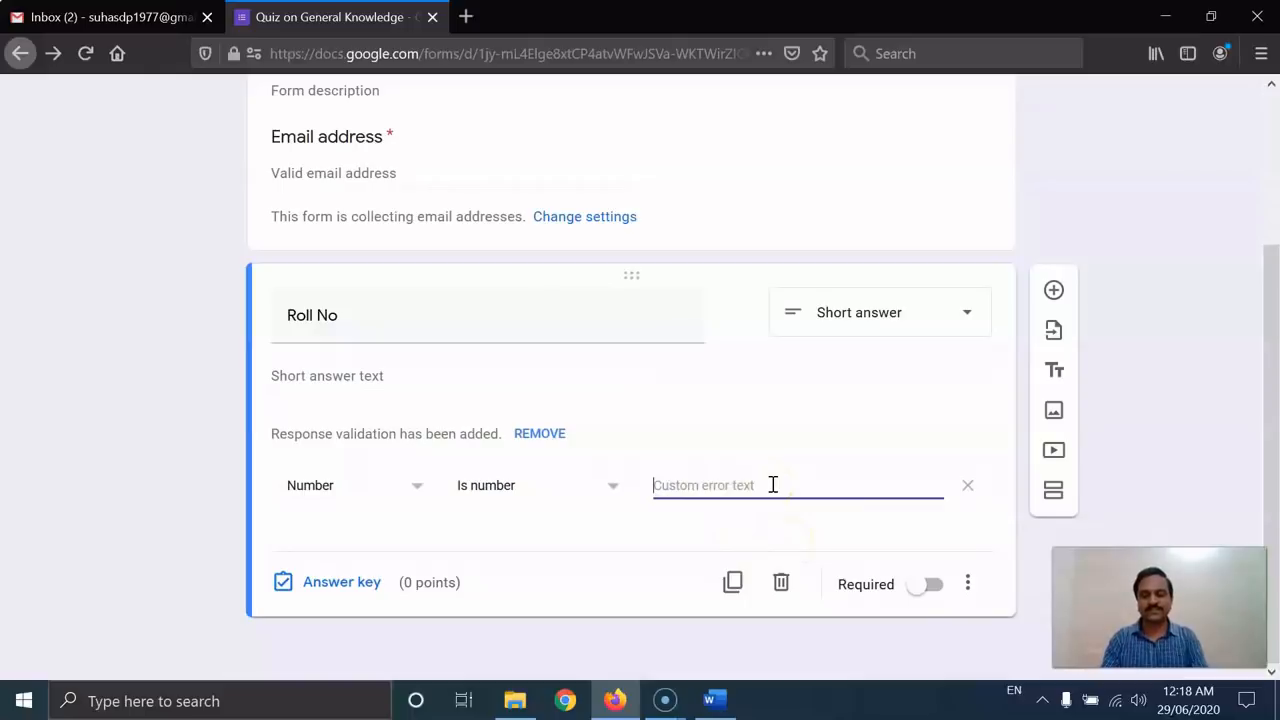
pyautogui.write('Enter the')
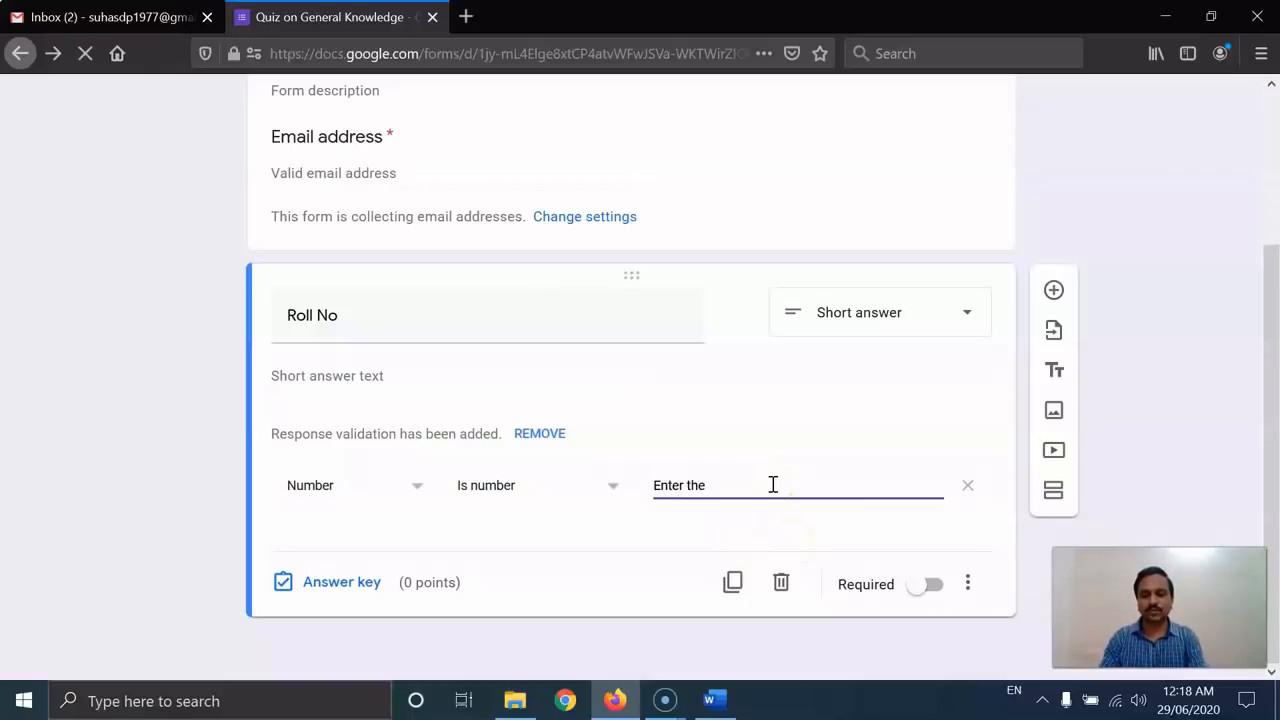
pyautogui.write(' Roll Number in a numeric format.')
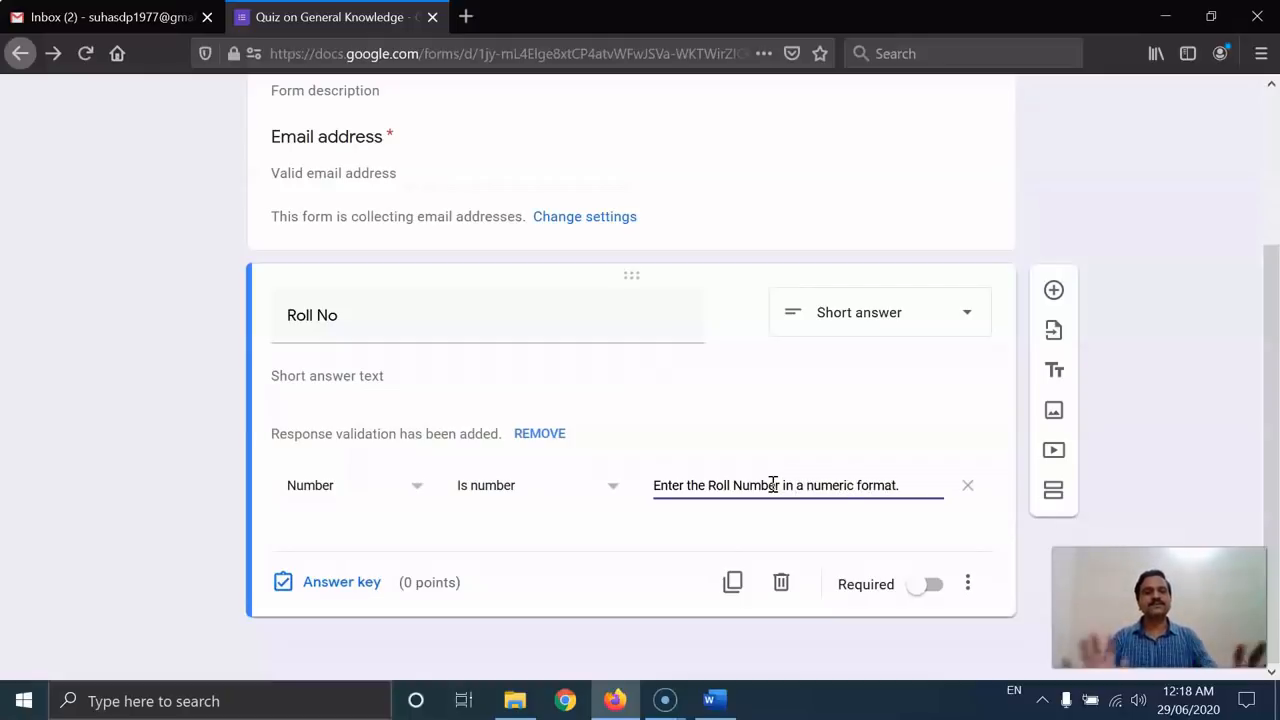
pyautogui.click(938, 583)
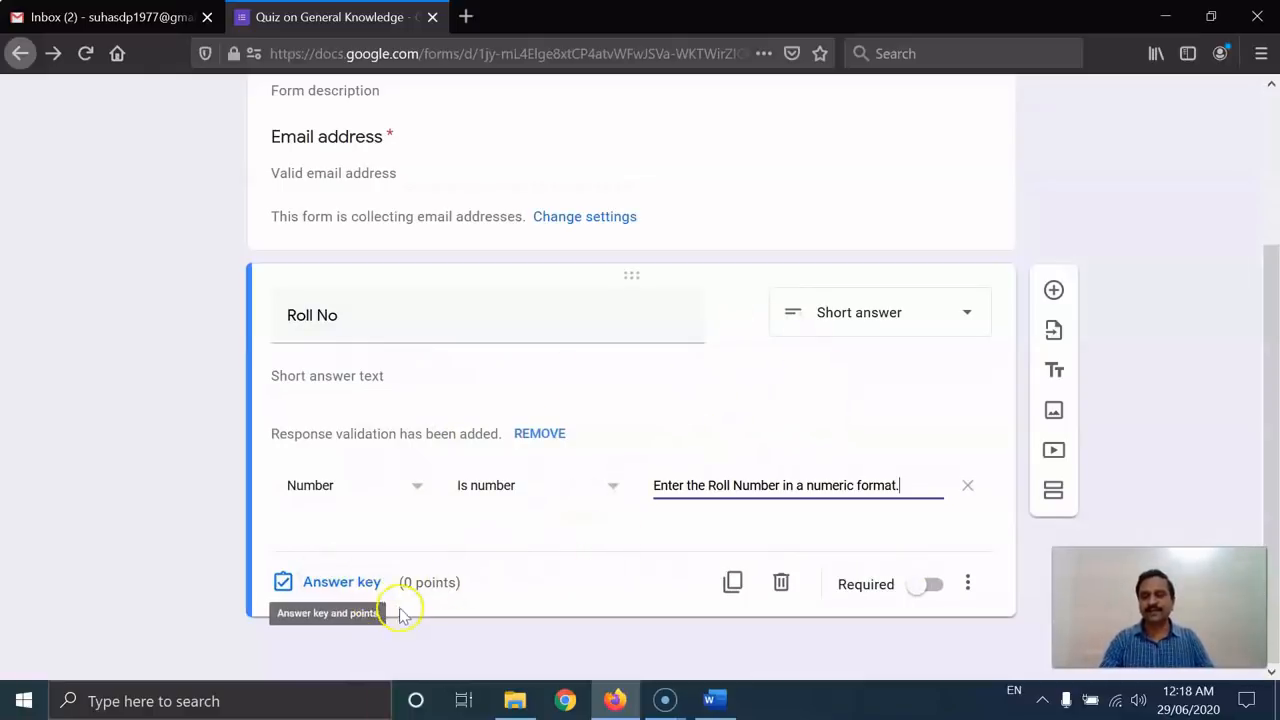
# Switch on Required for the Roll No question
pyautogui.moveTo(396, 601); pyautogui.dragTo(426, 600)
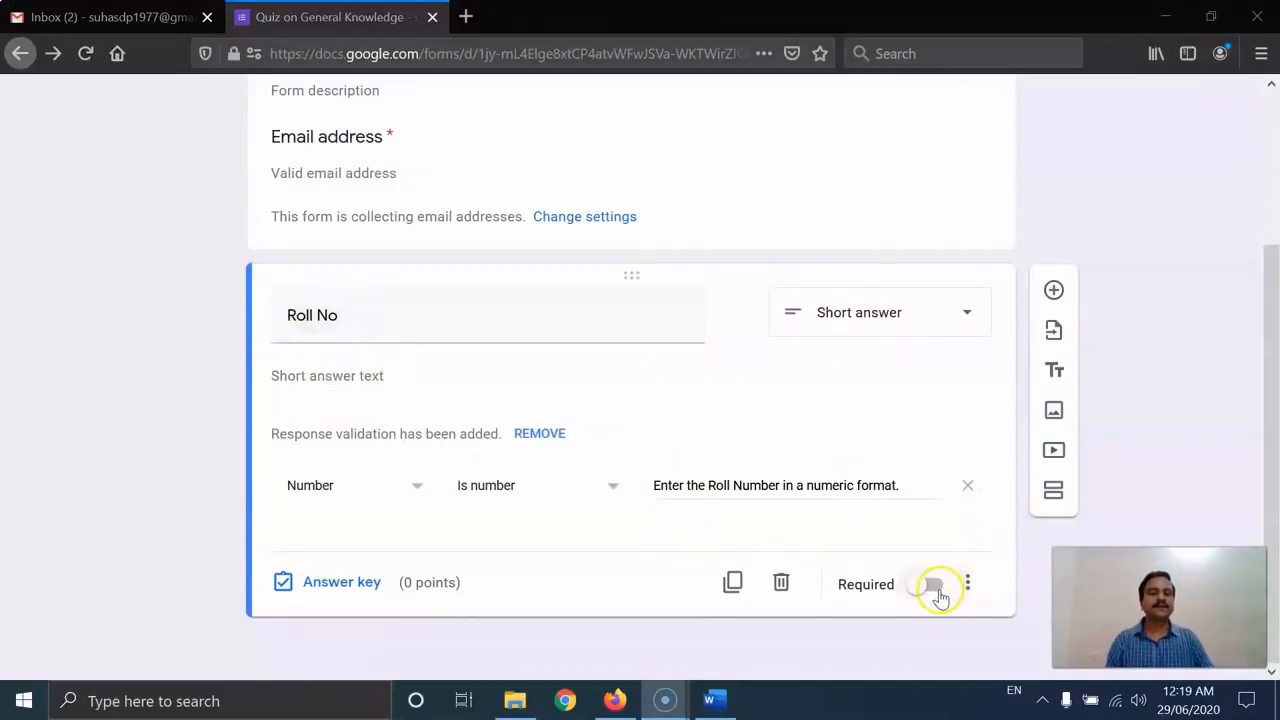
pyautogui.click(936, 590)
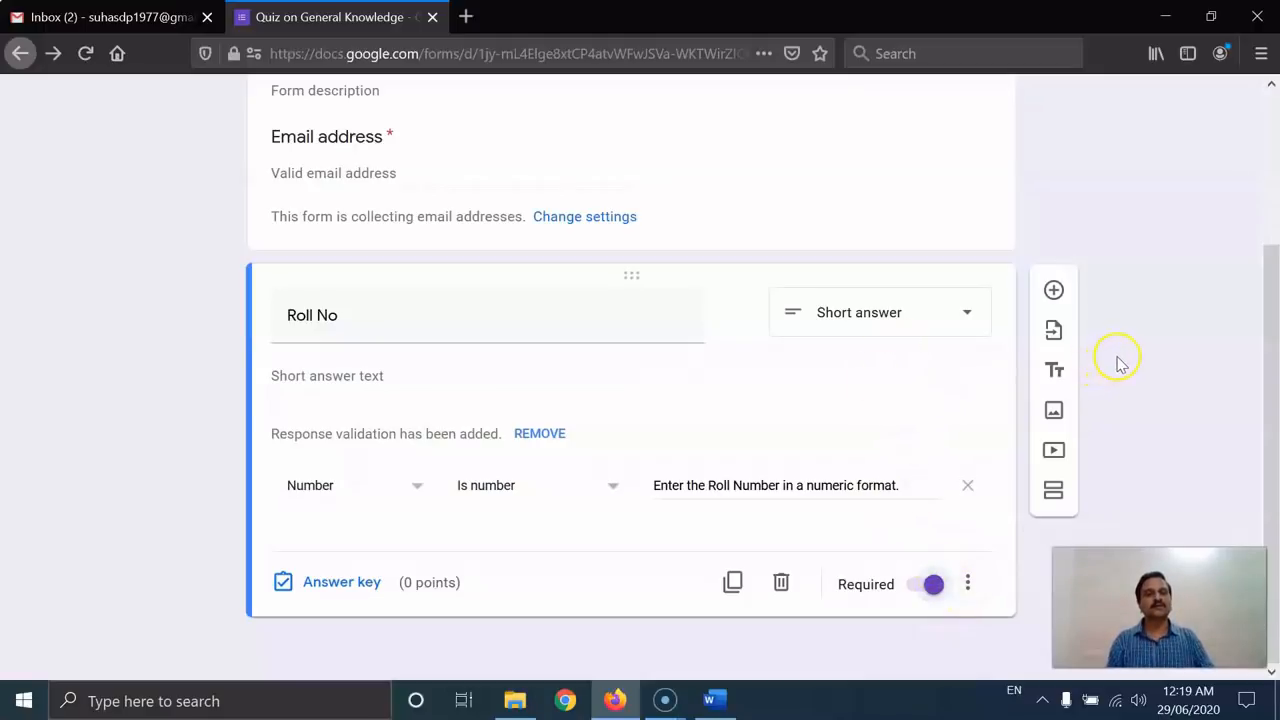
# Add a required 'Name' short-answer question, then insert another new question below it
pyautogui.click(1054, 291)
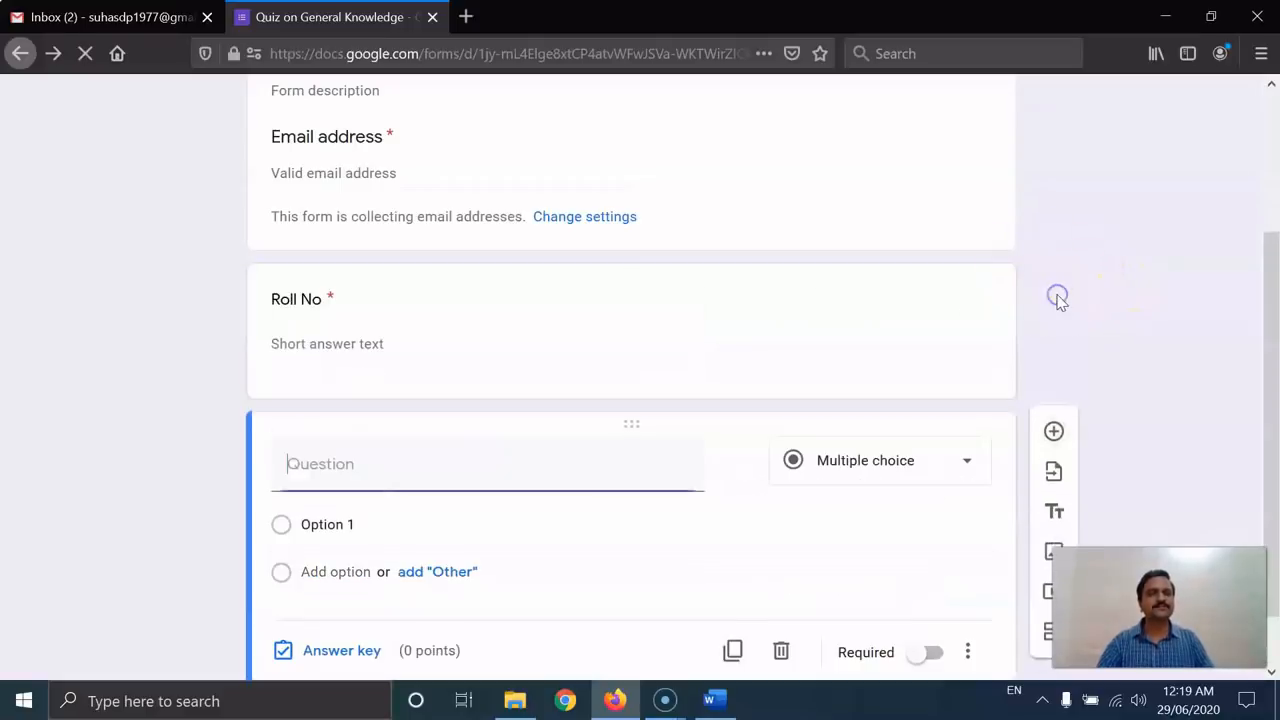
pyautogui.scroll(-1, 985, 376)
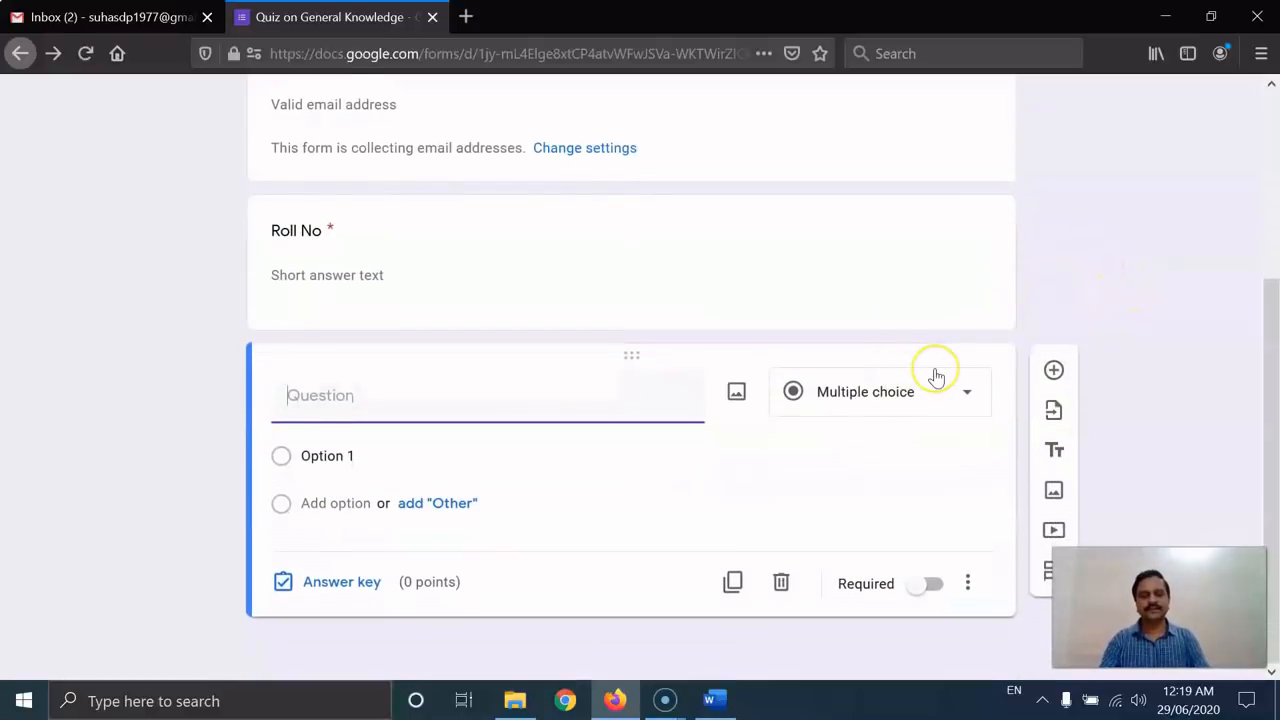
pyautogui.write('Nam')
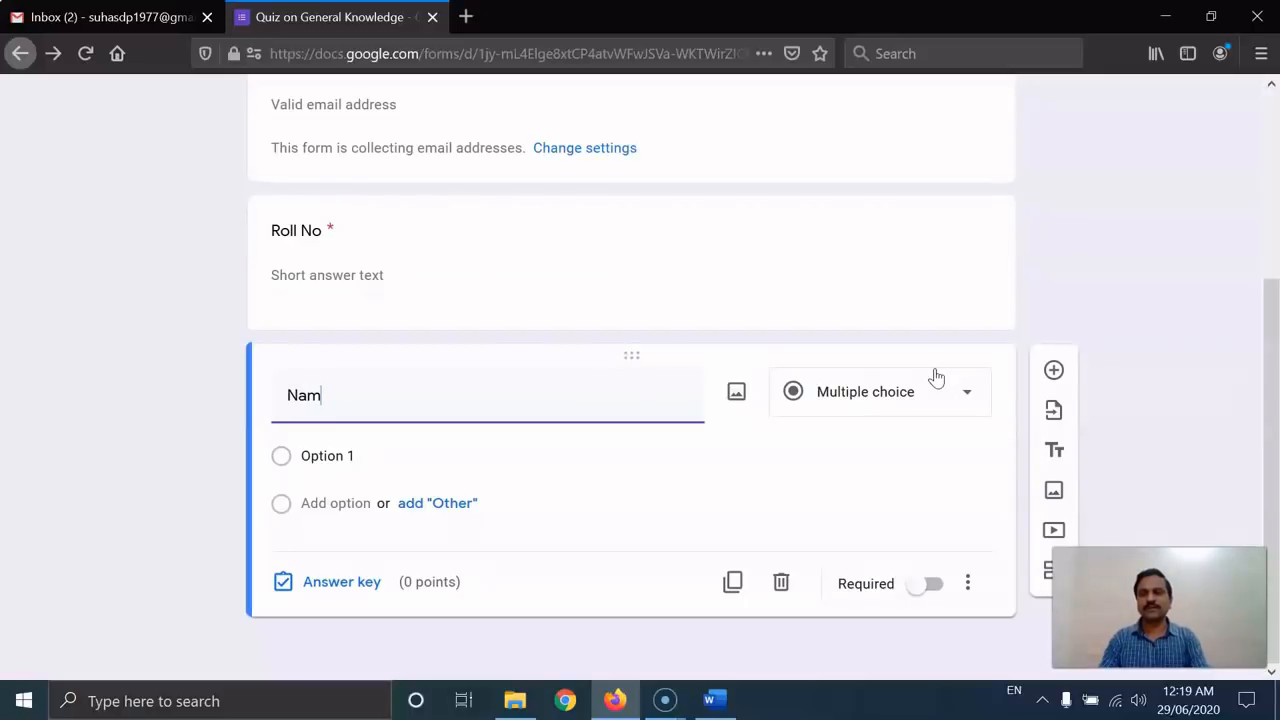
pyautogui.write('e')
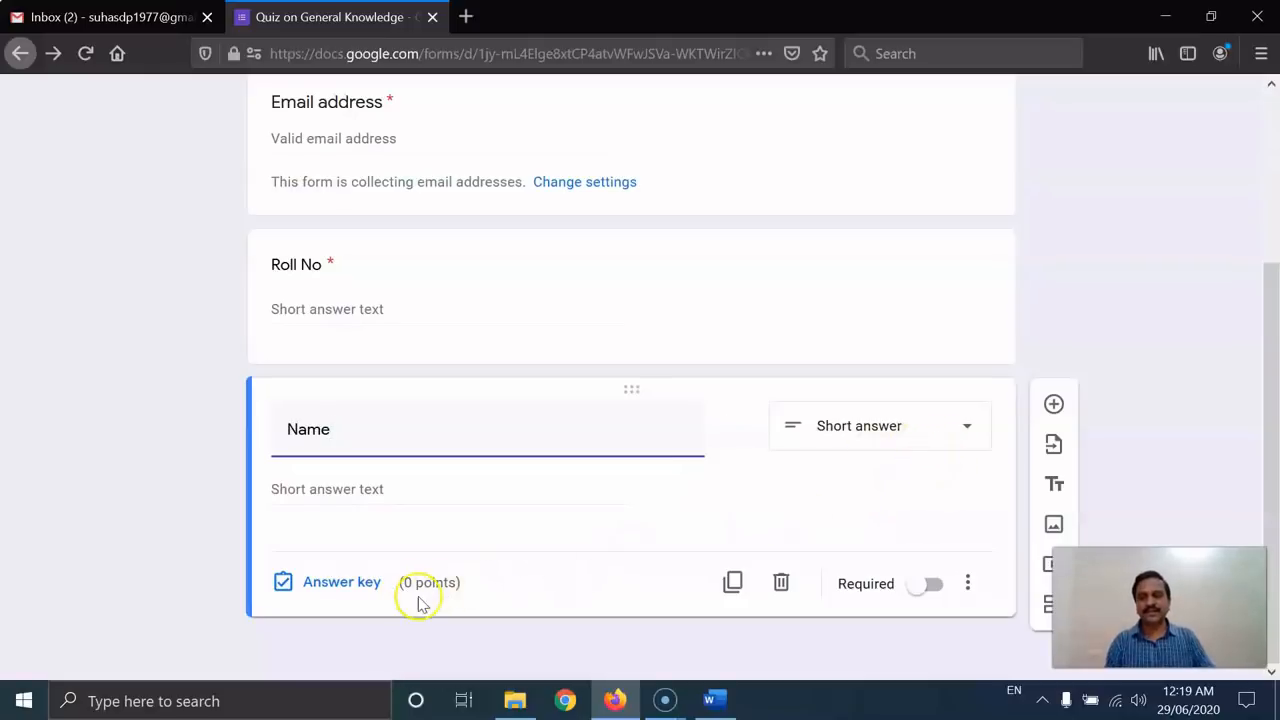
pyautogui.moveTo(398, 580); pyautogui.dragTo(485, 580)
pyautogui.click(482, 584)
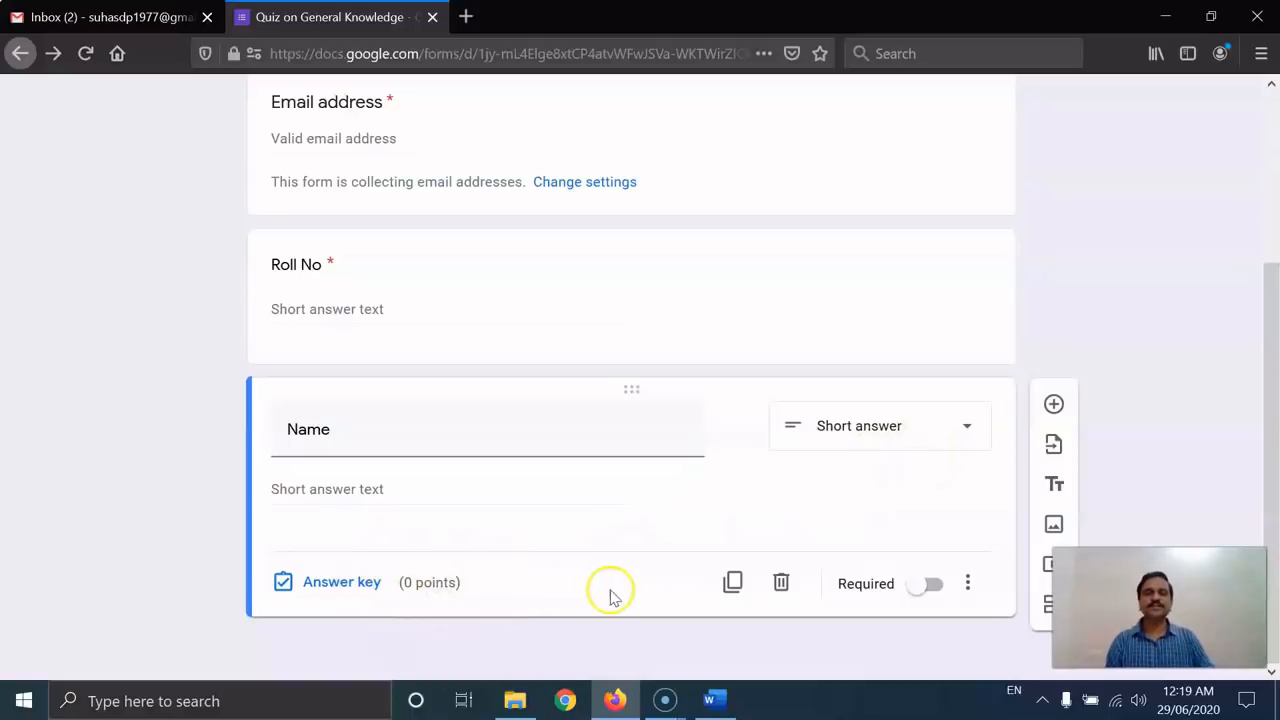
pyautogui.click(935, 588)
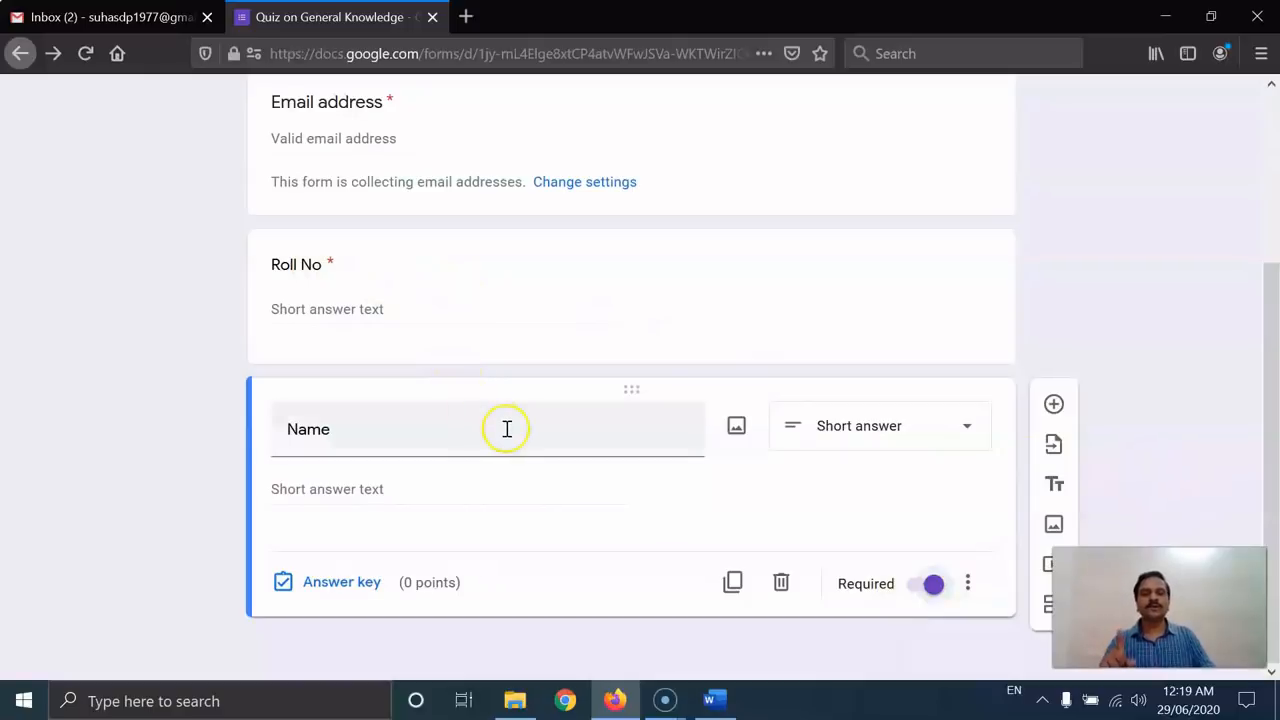
pyautogui.click(1141, 440)
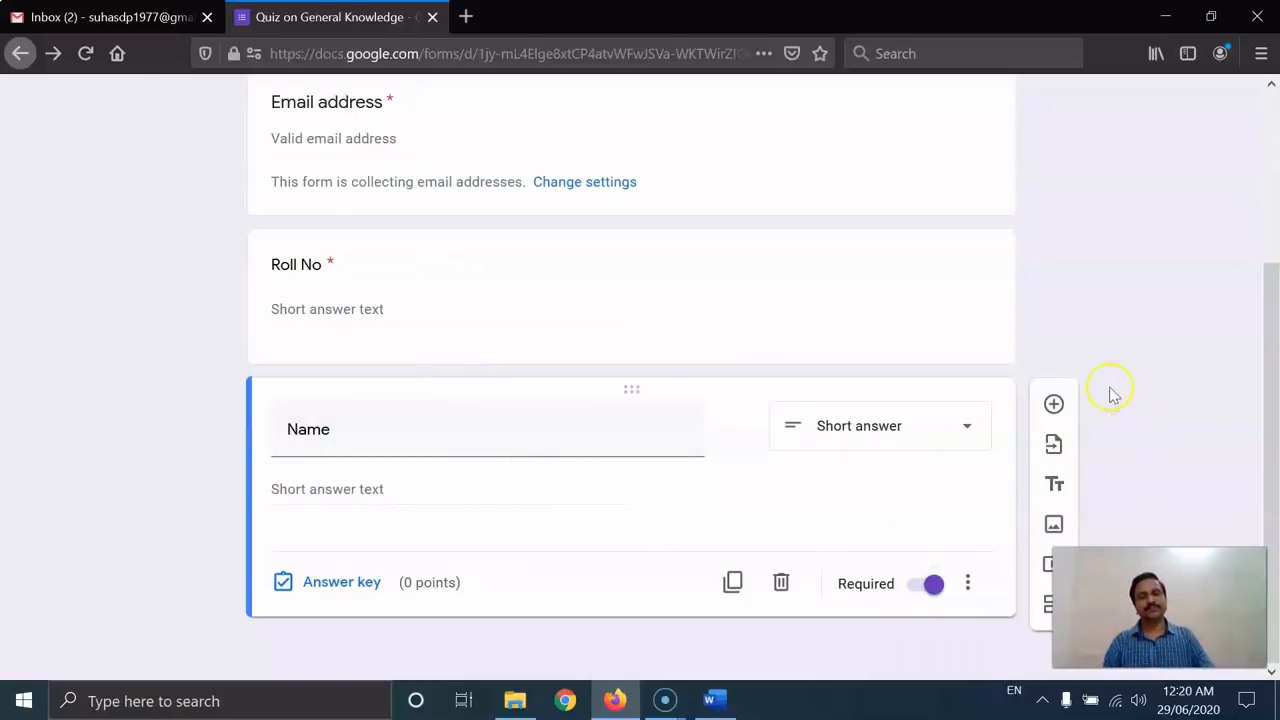
pyautogui.click(1054, 404)
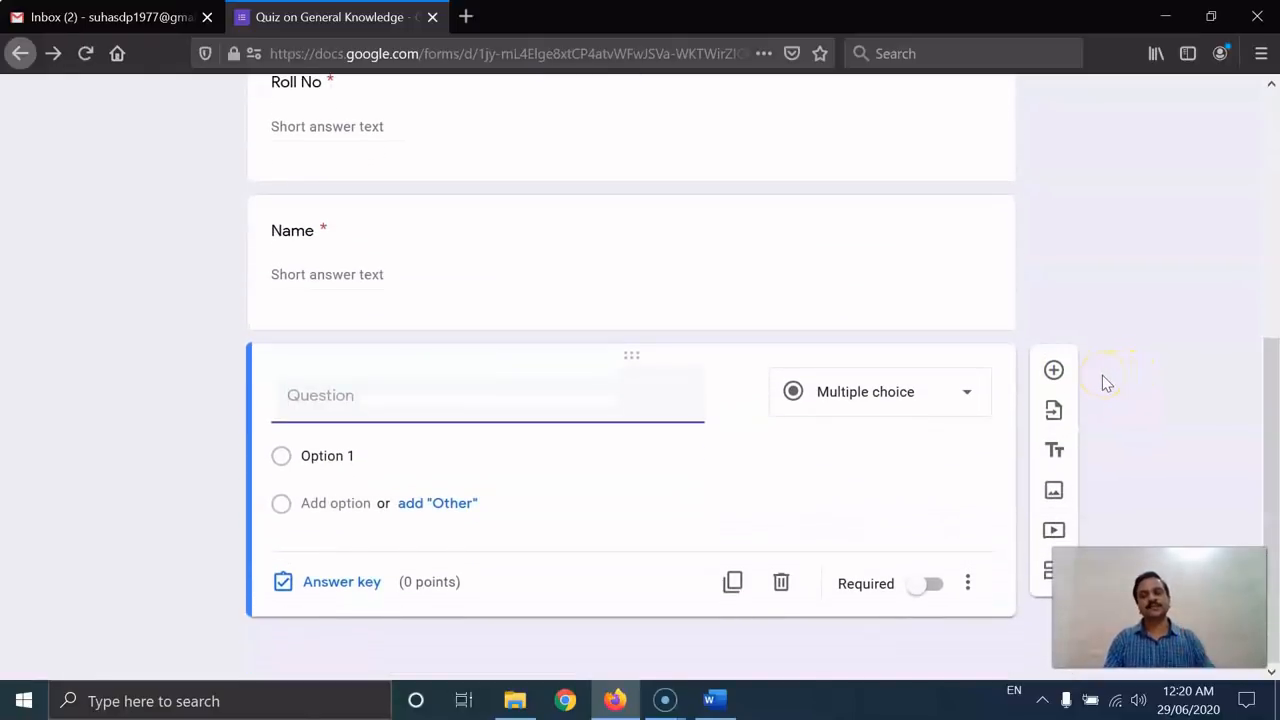
pyautogui.click(724, 702)
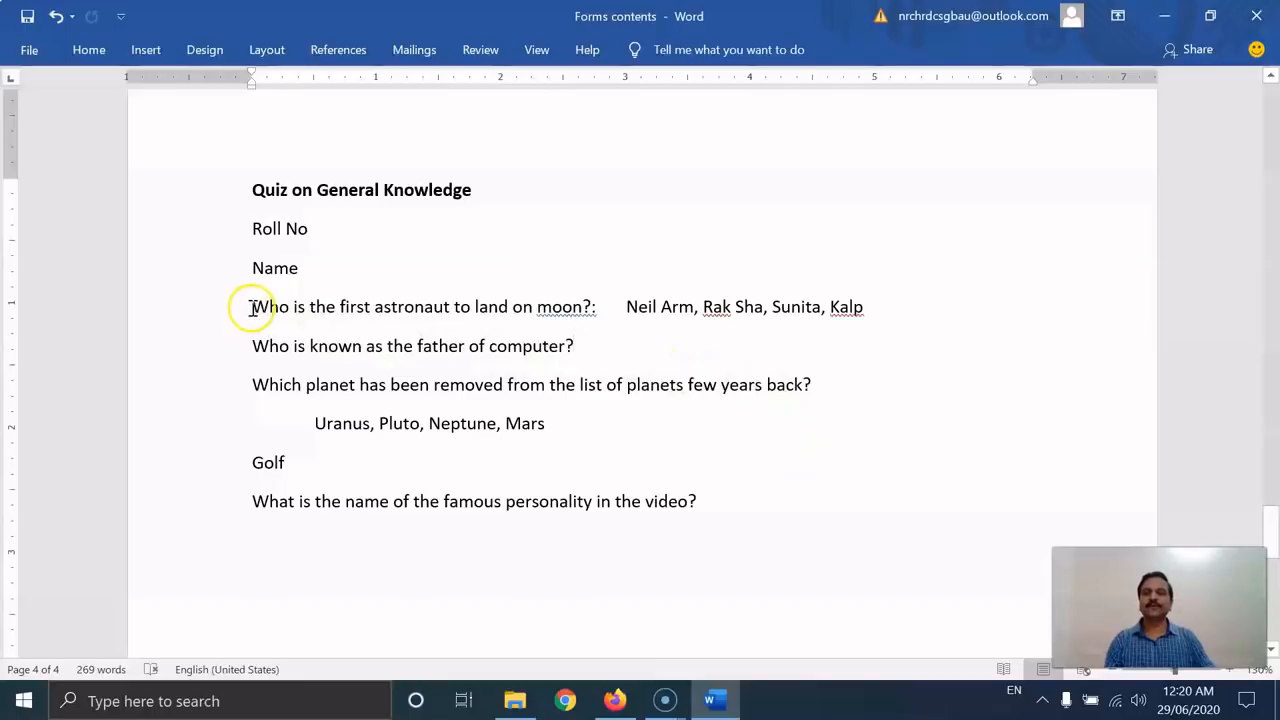
pyautogui.moveTo(247, 308); pyautogui.dragTo(596, 306)
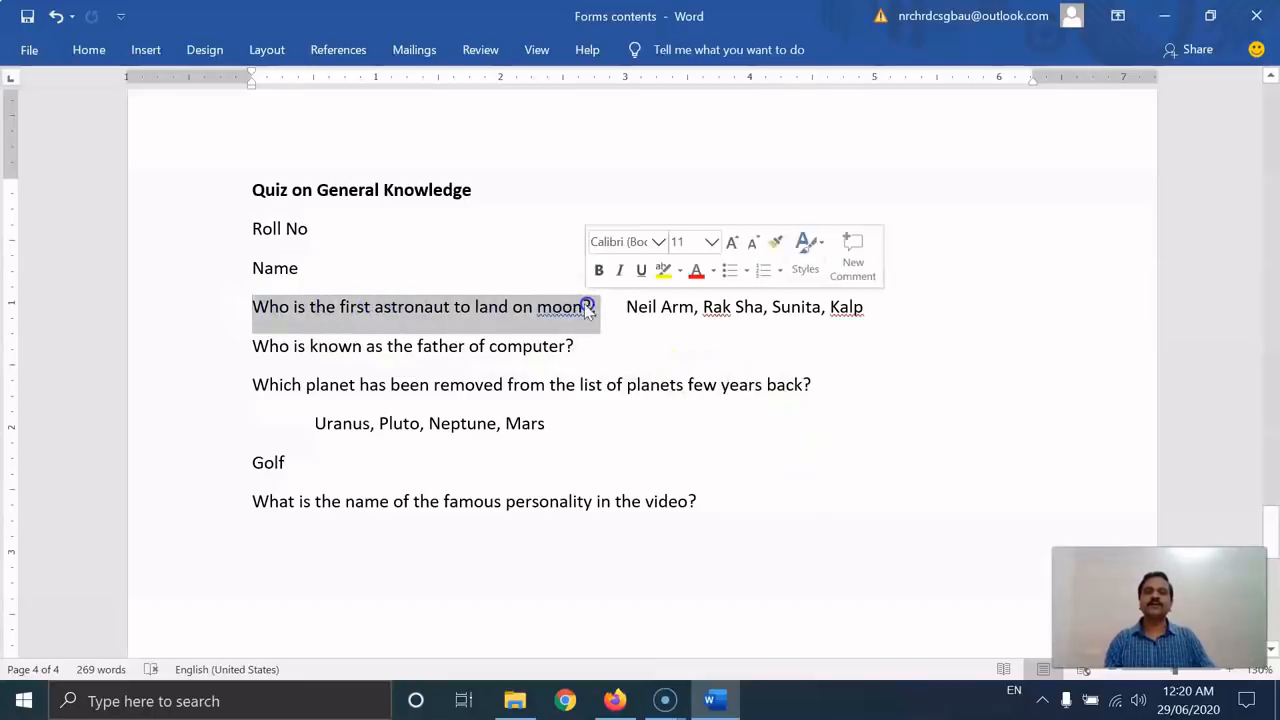
pyautogui.hotkey('alt', 'Tab')
pyautogui.click(481, 409)
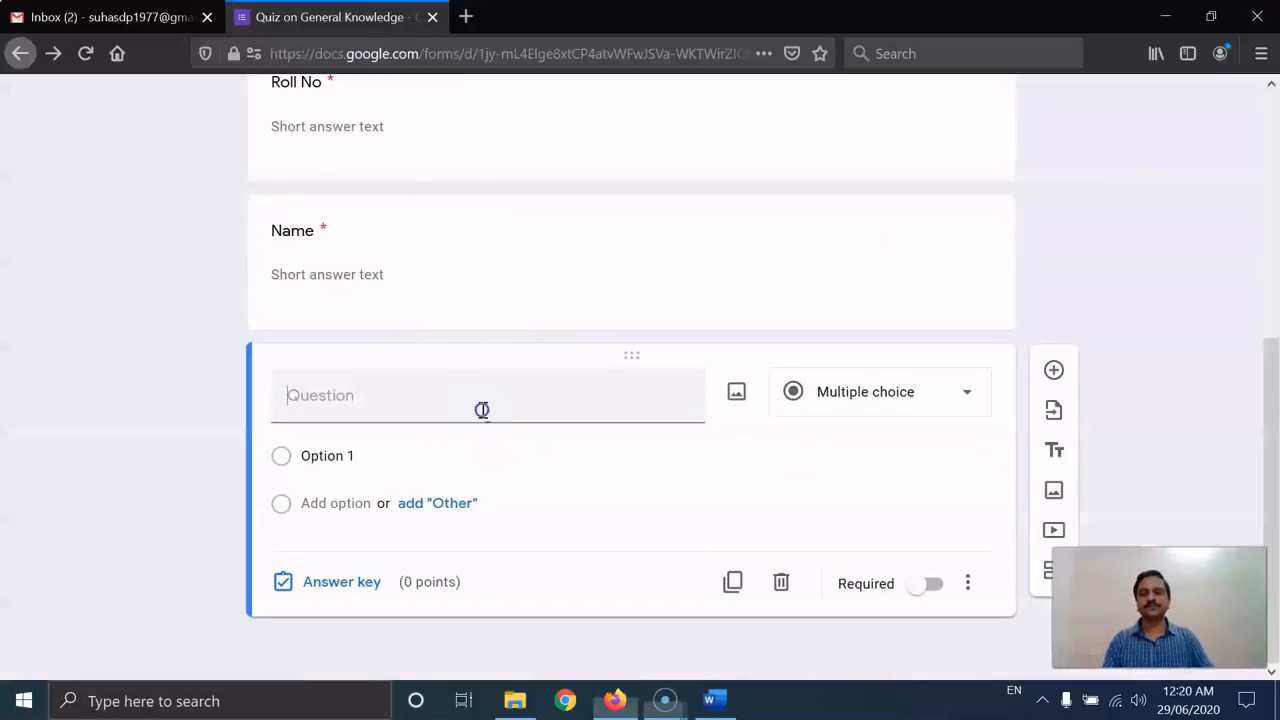
# Enter the question title 'Who is the first astronaut to land on the moon?'
pyautogui.write('Who is the first astro')
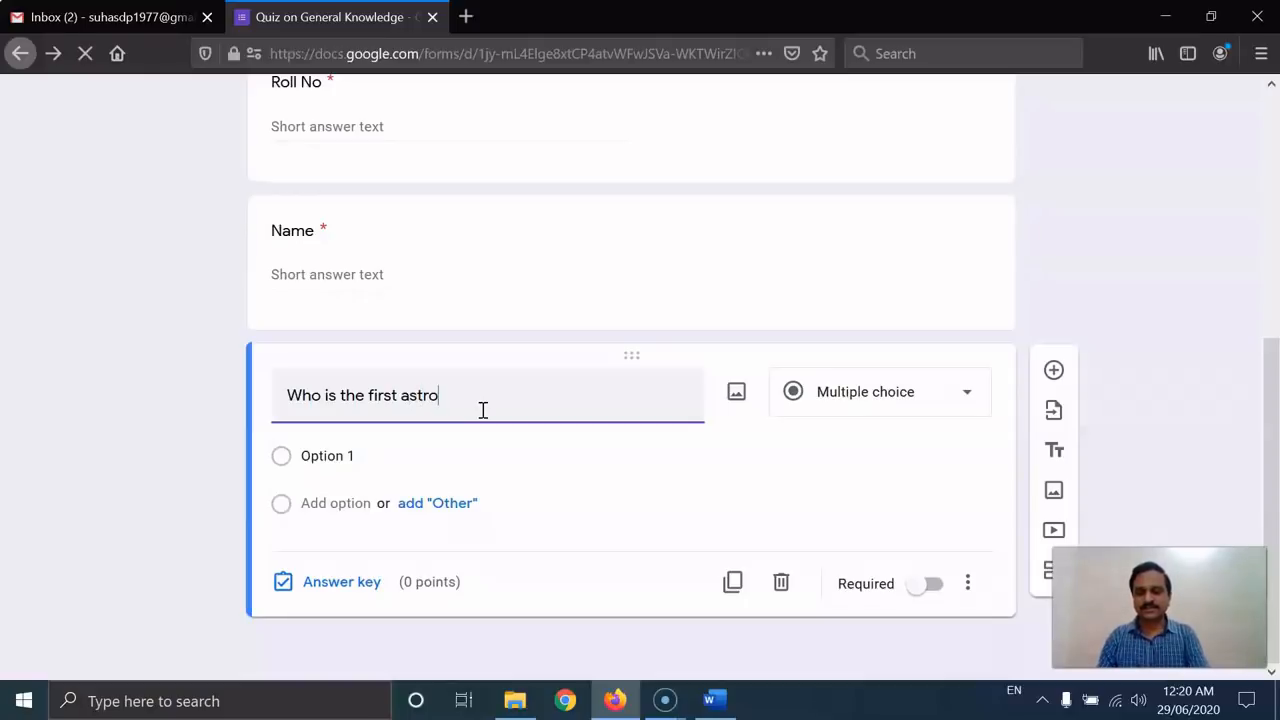
pyautogui.write('naut to land on the moon?')
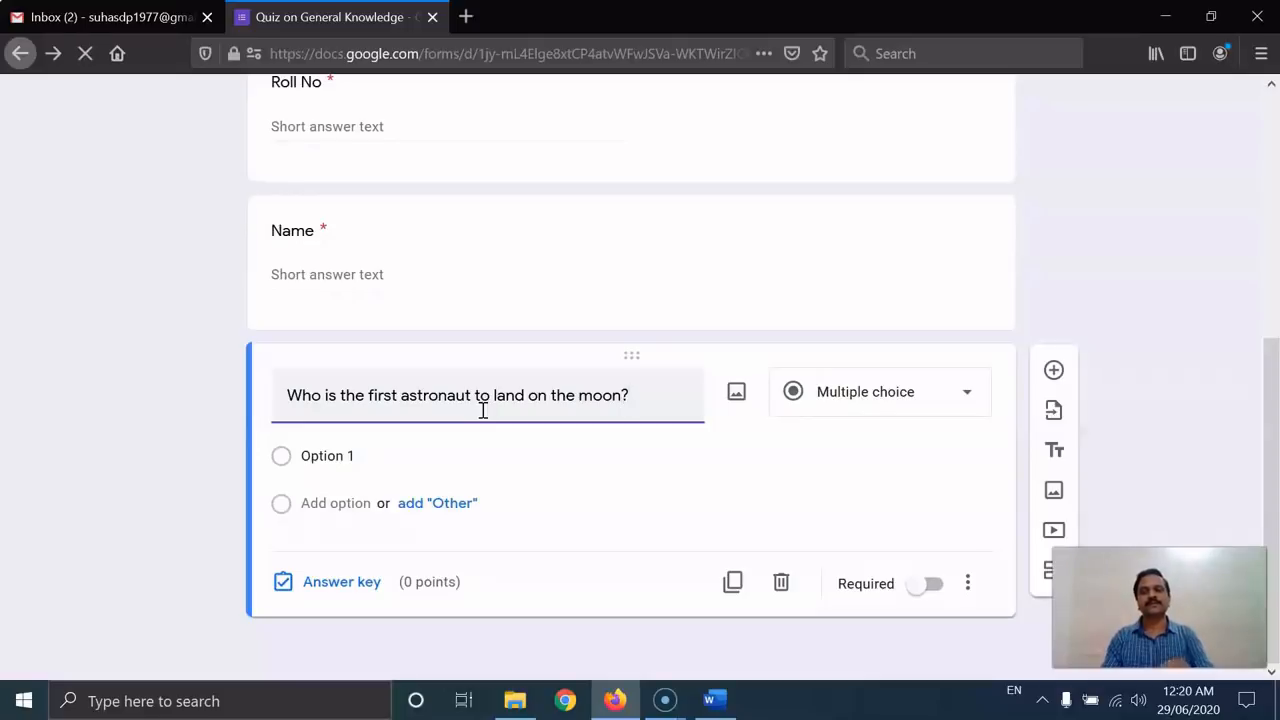
pyautogui.press('Tab')
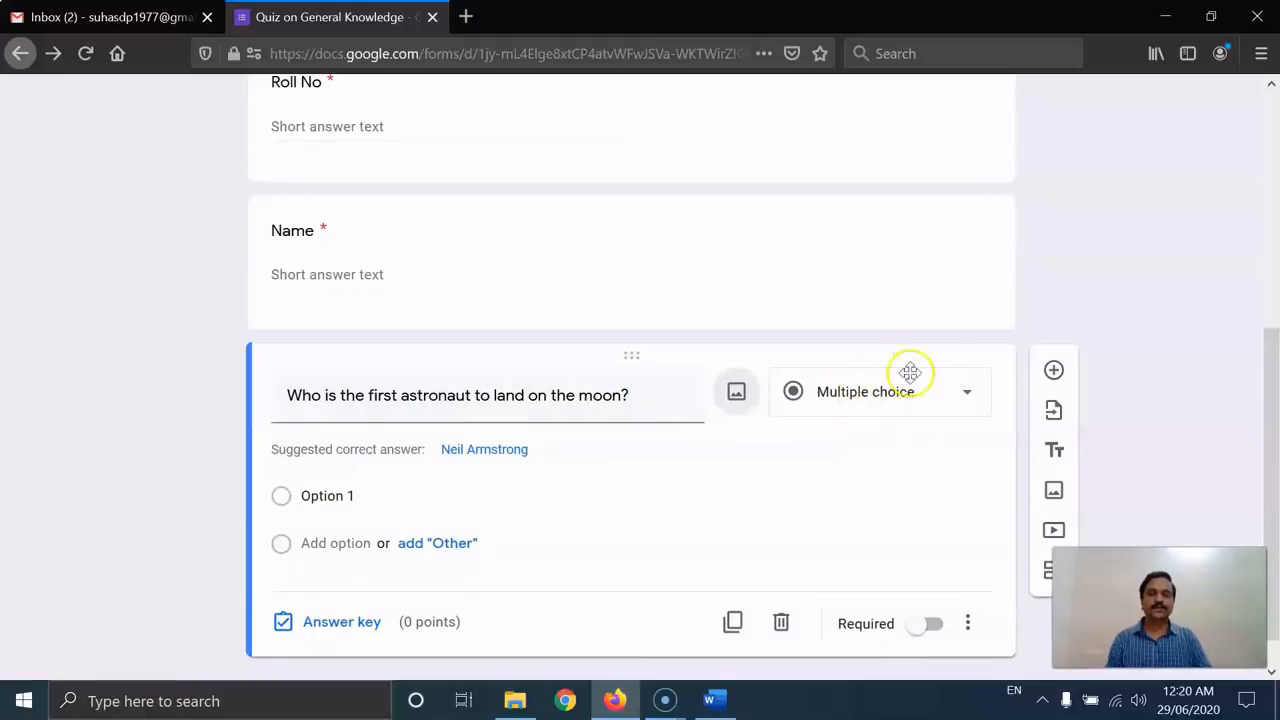
pyautogui.scroll(-1, 694, 451)
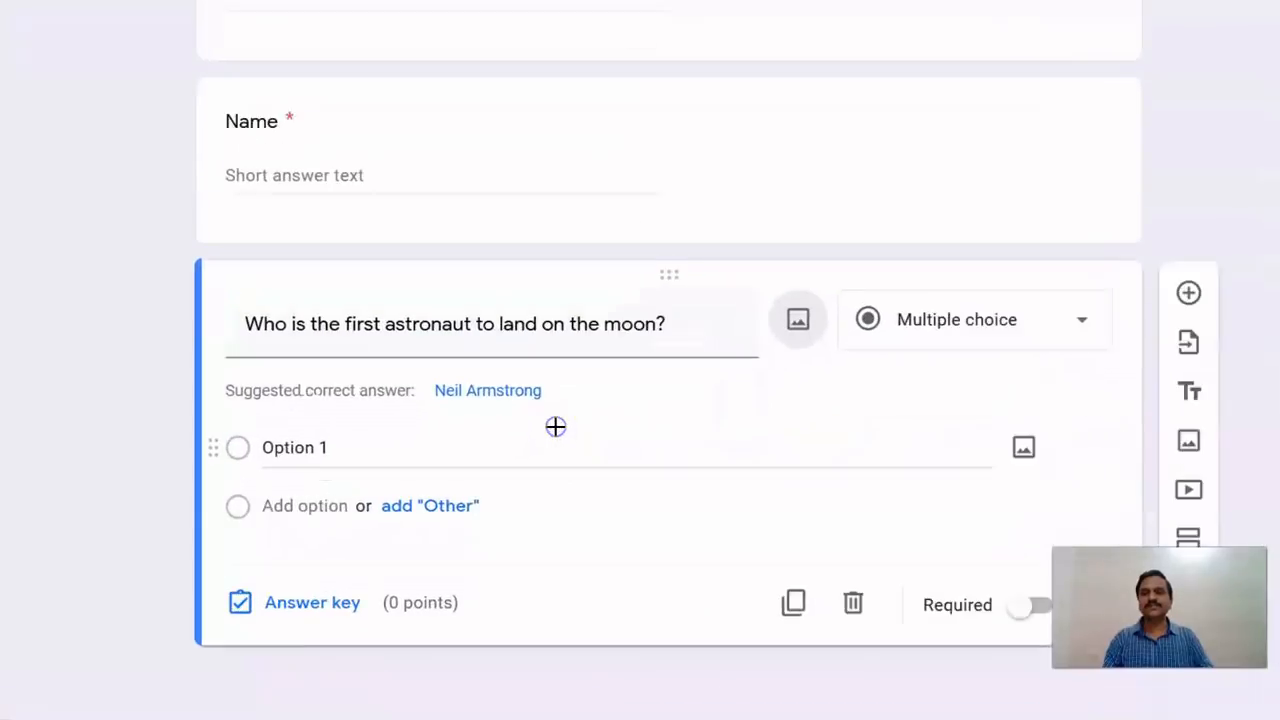
pyautogui.moveTo(79, 358); pyautogui.dragTo(613, 354)
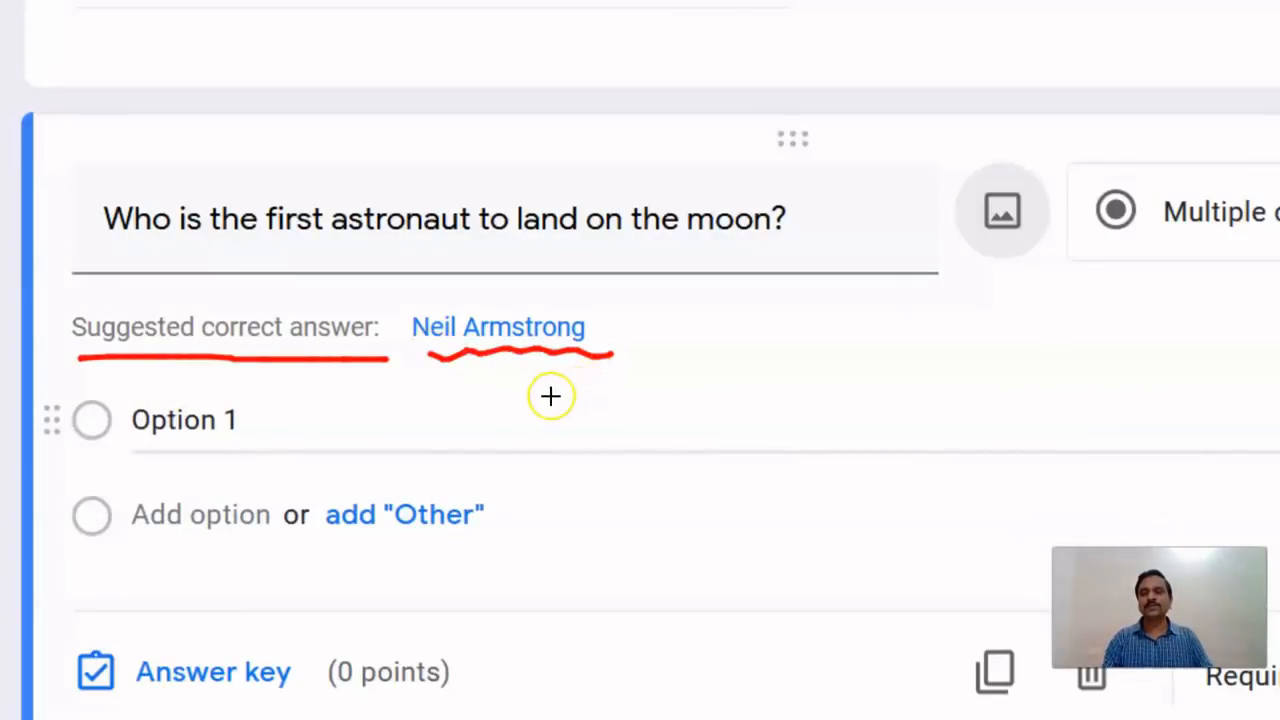
pyautogui.press('Escape')
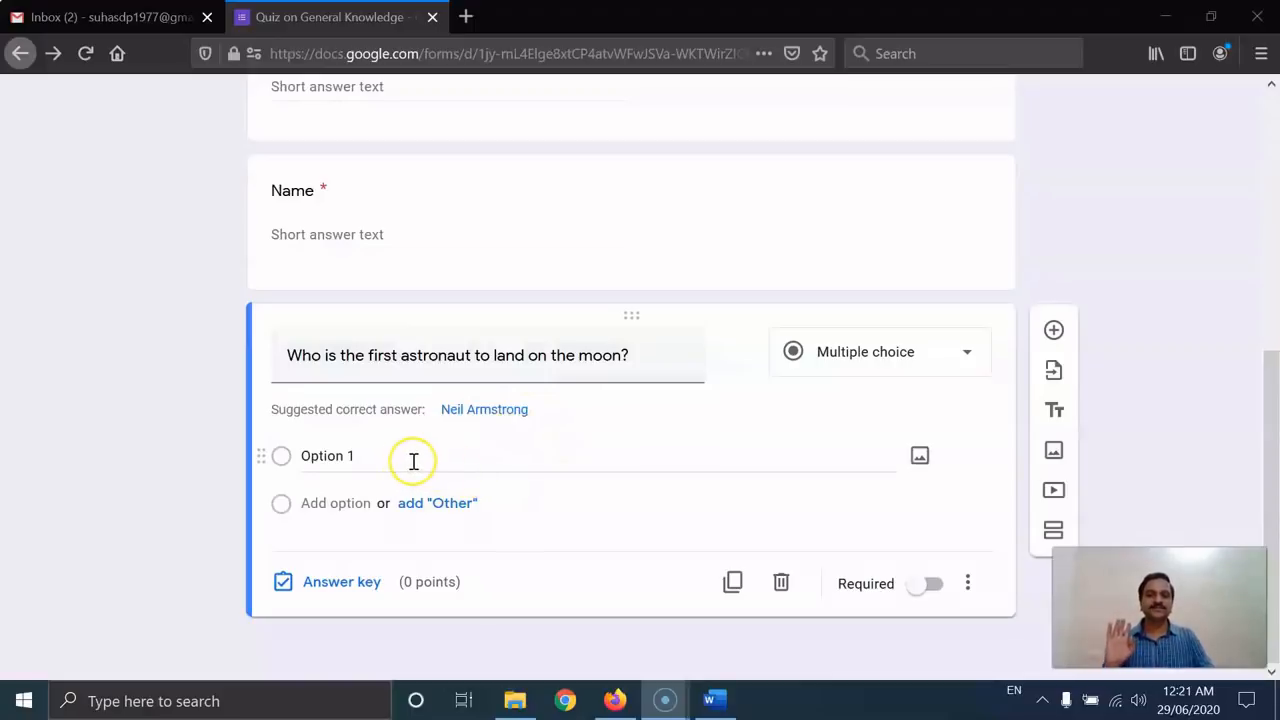
# Fill in the answer choices Neil Armstrong, Kalpana Chawla, Sunita Williams and Raksh Sharma
pyautogui.click(420, 460)
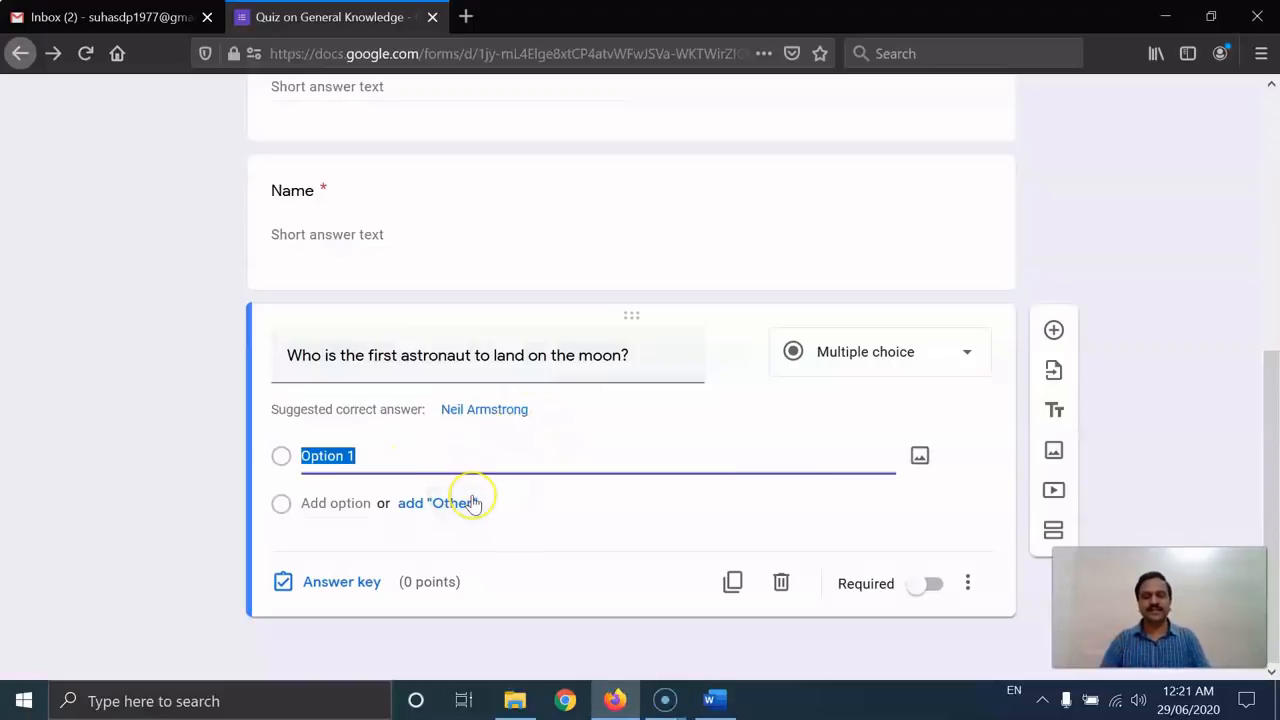
pyautogui.write('Neil A')
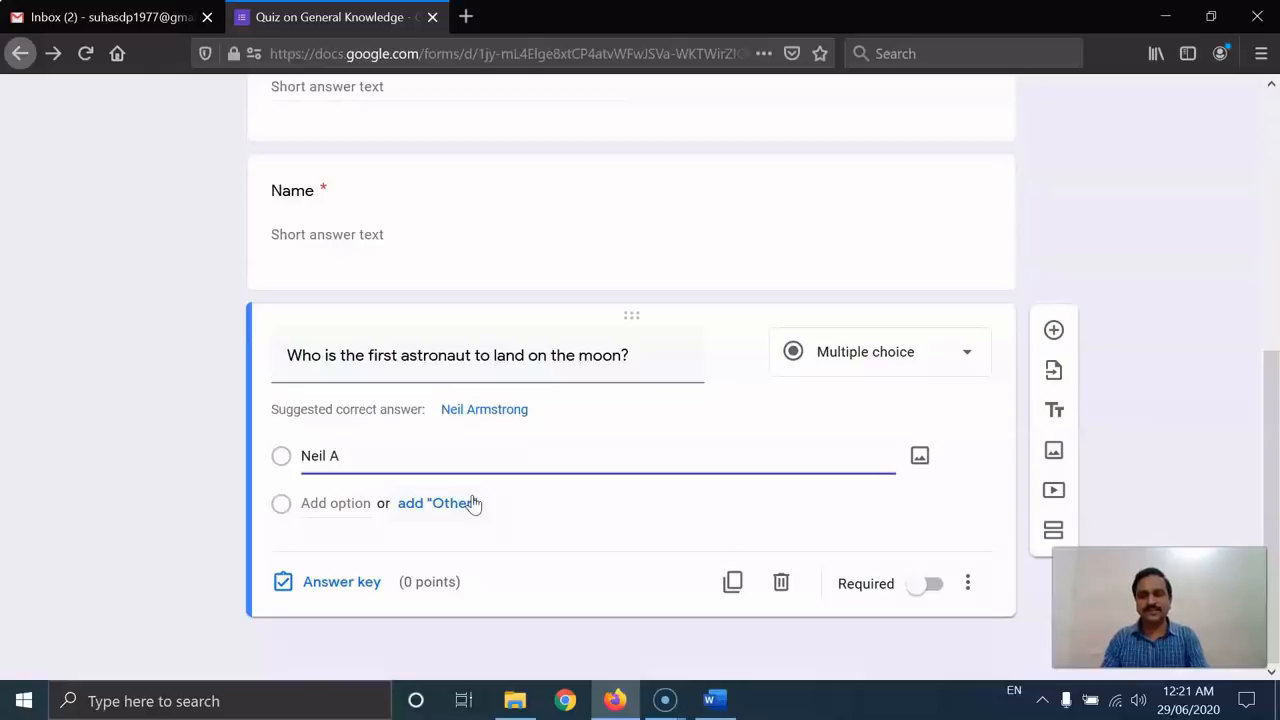
pyautogui.write('rmstrong')
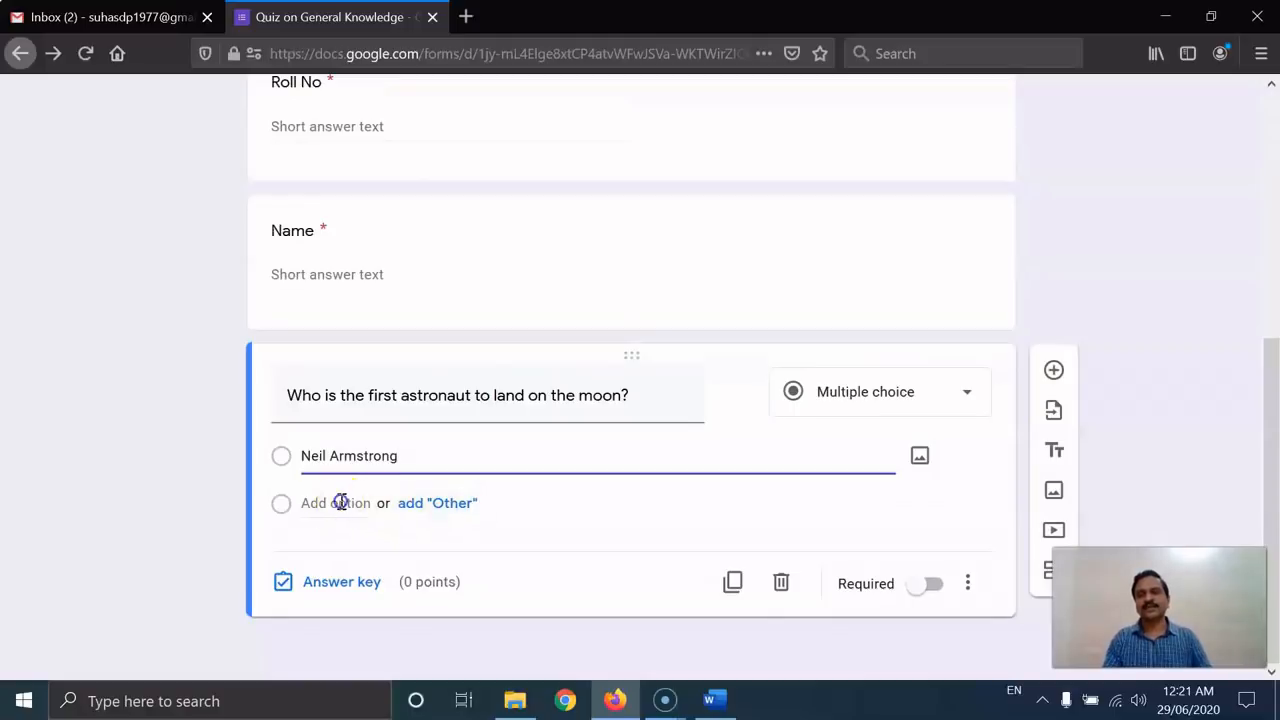
pyautogui.click(340, 502)
pyautogui.write('Kalpana Chawla')
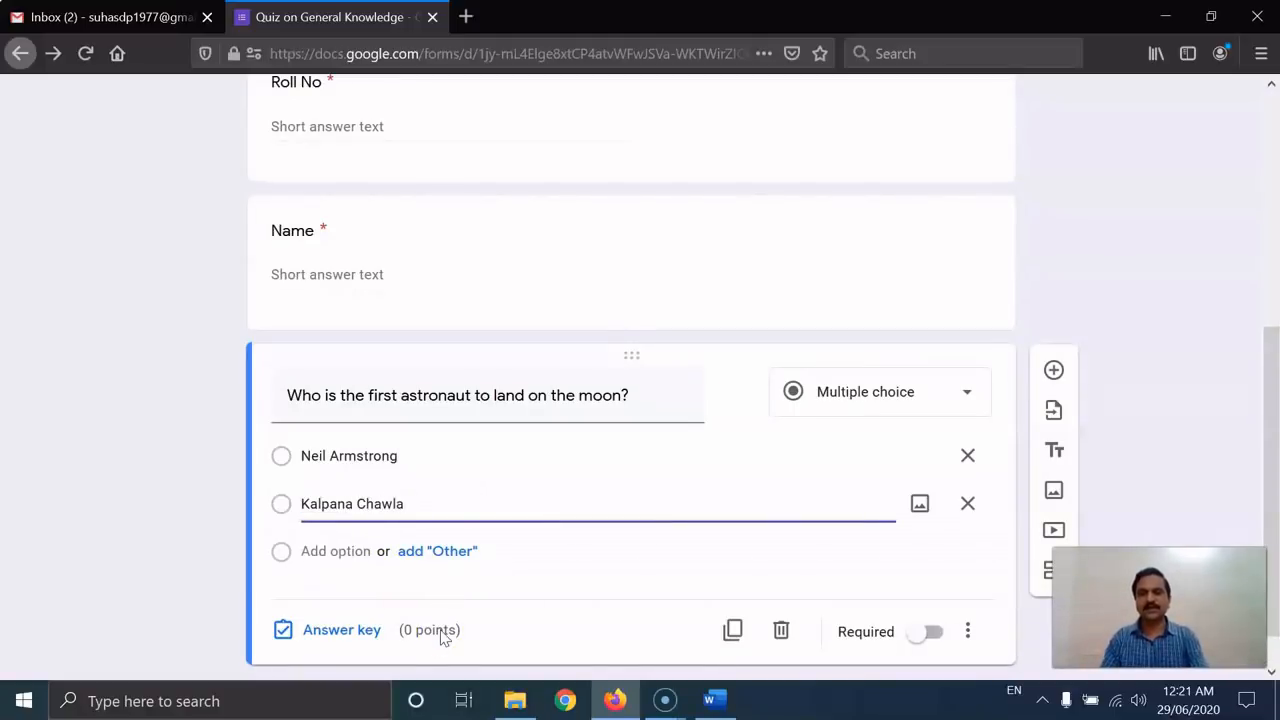
pyautogui.press('Tab')
pyautogui.press('Tab')
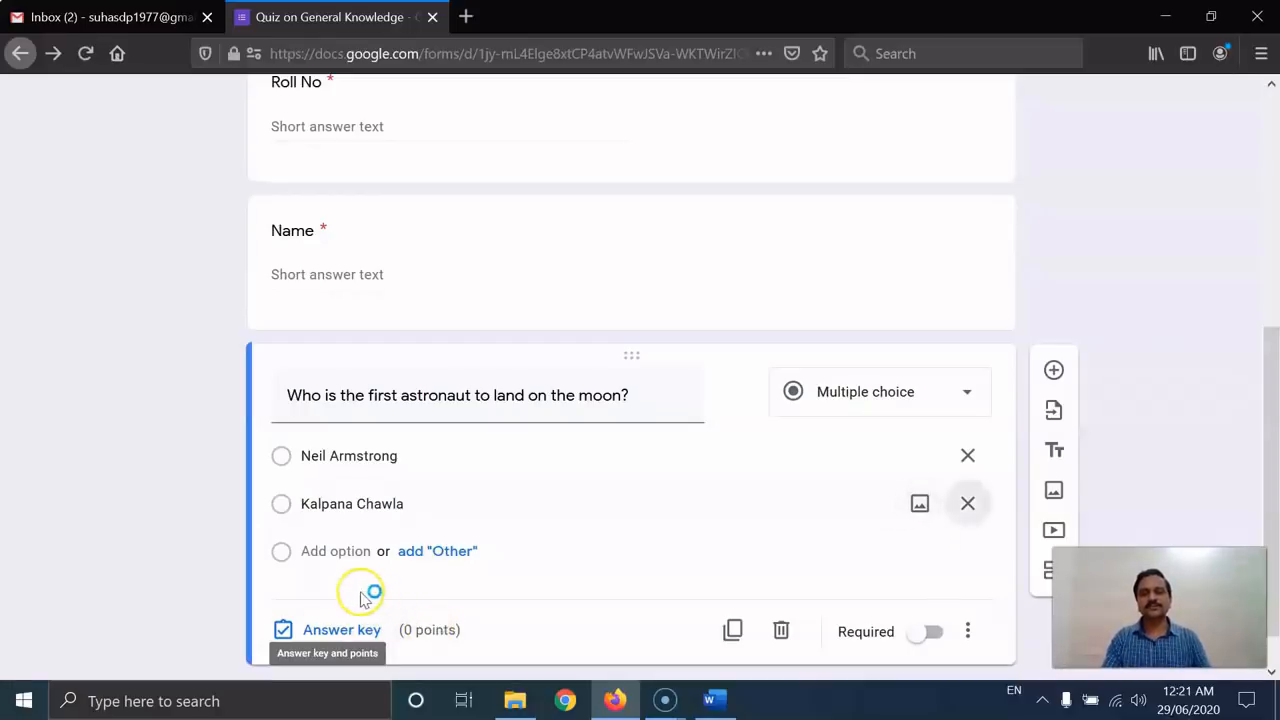
pyautogui.click(337, 551)
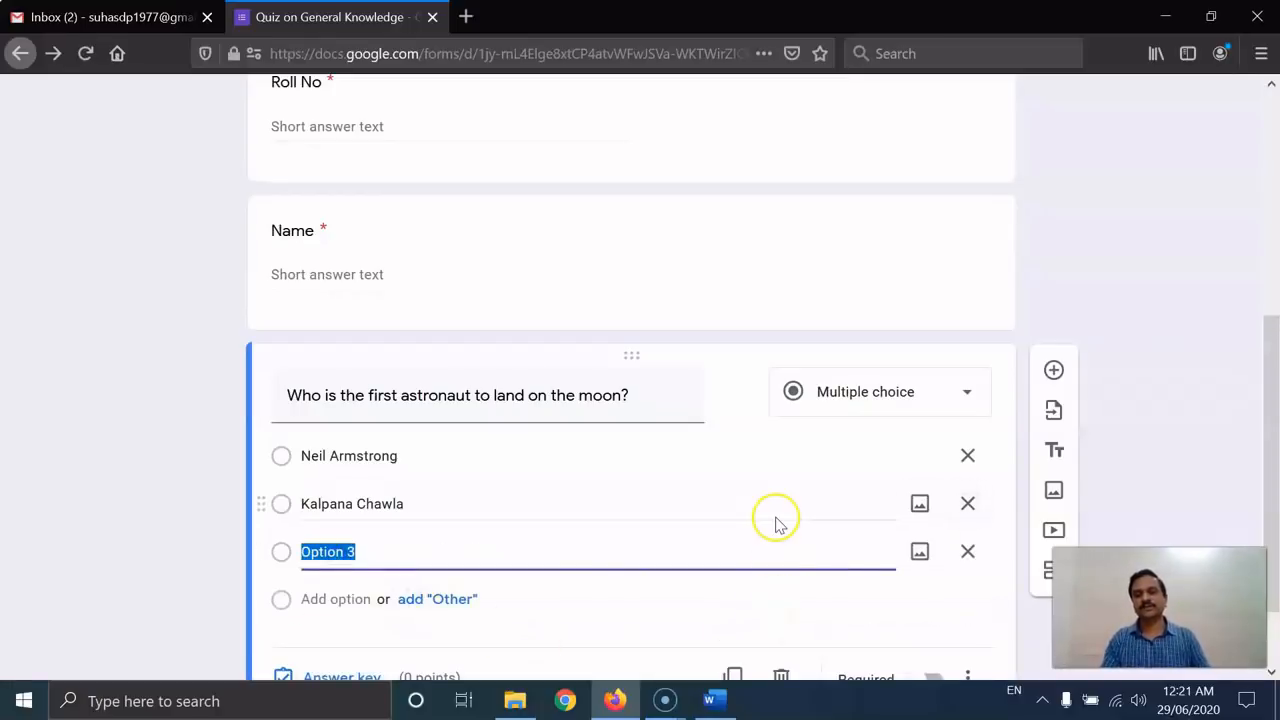
pyautogui.write('Sunita Williams')
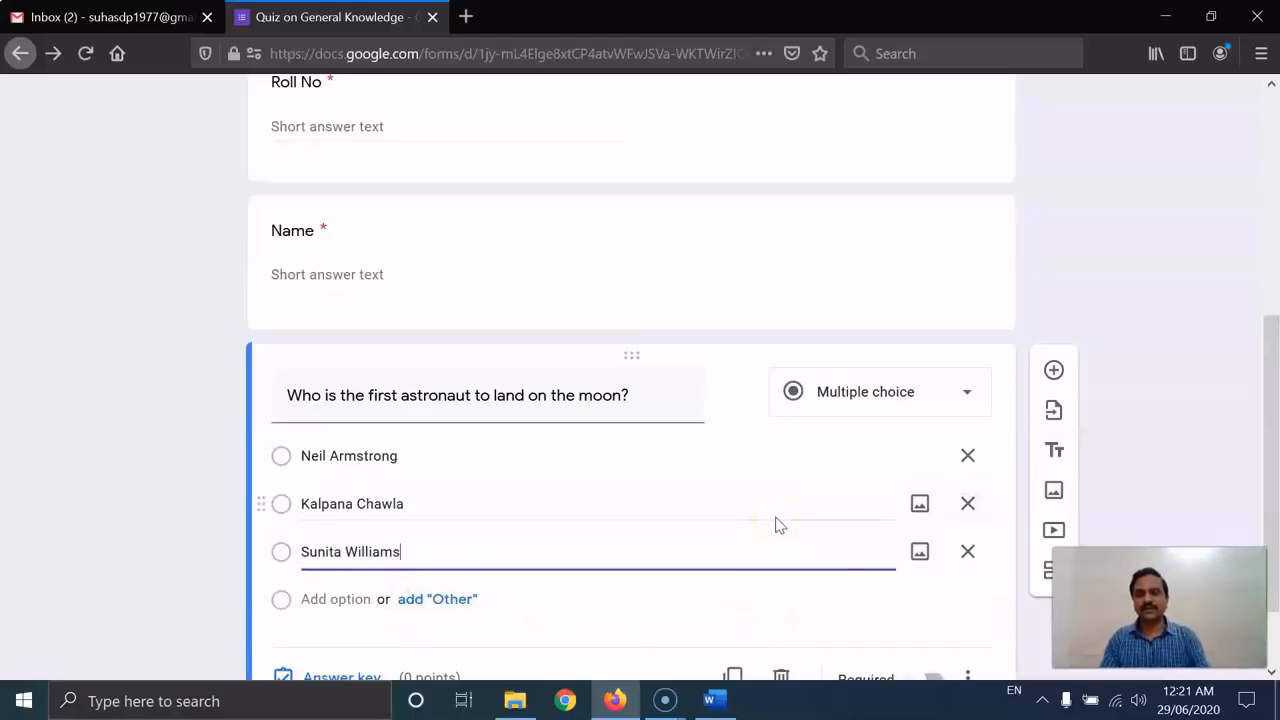
pyautogui.click(323, 602)
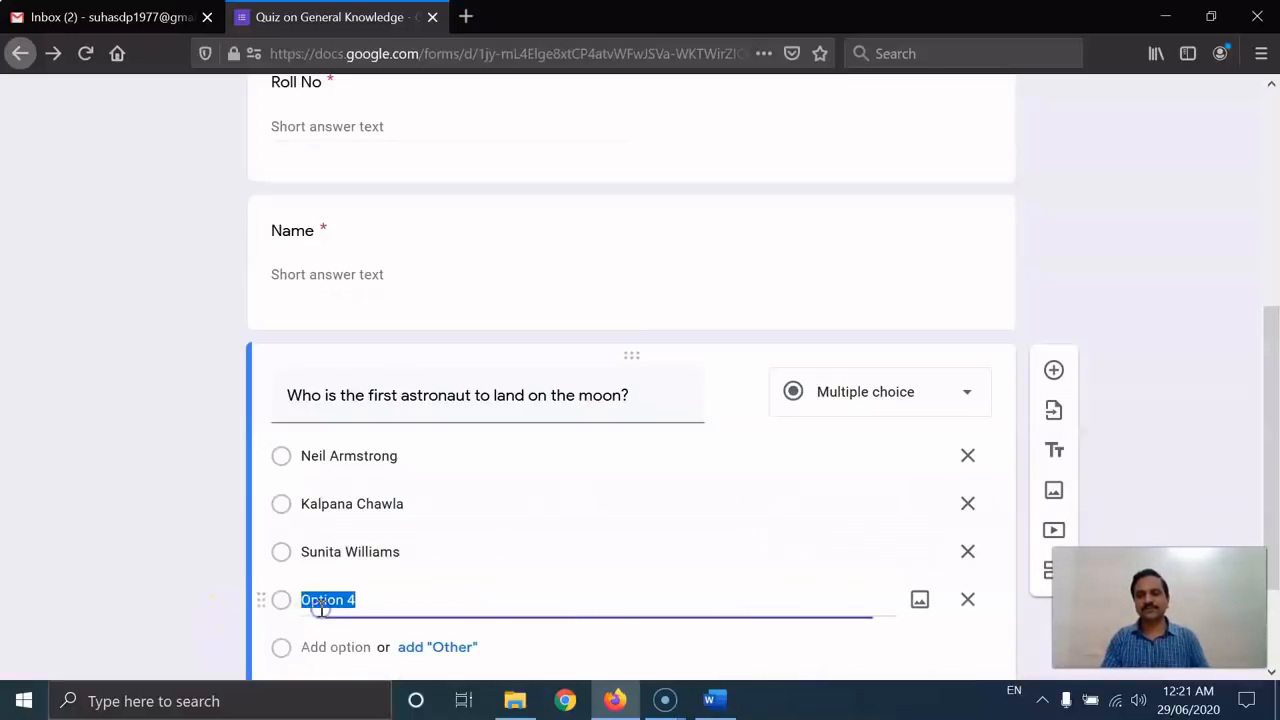
pyautogui.write('Raksh Sharma')
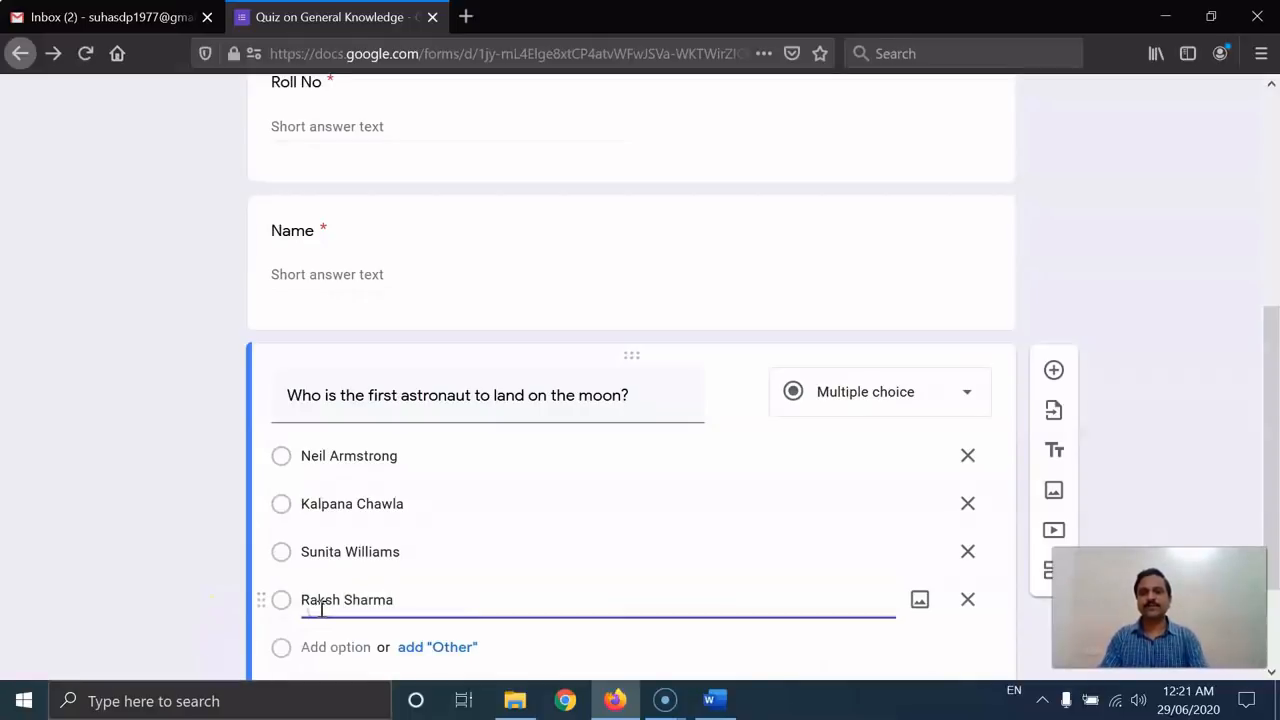
pyautogui.scroll(-2, 1117, 449)
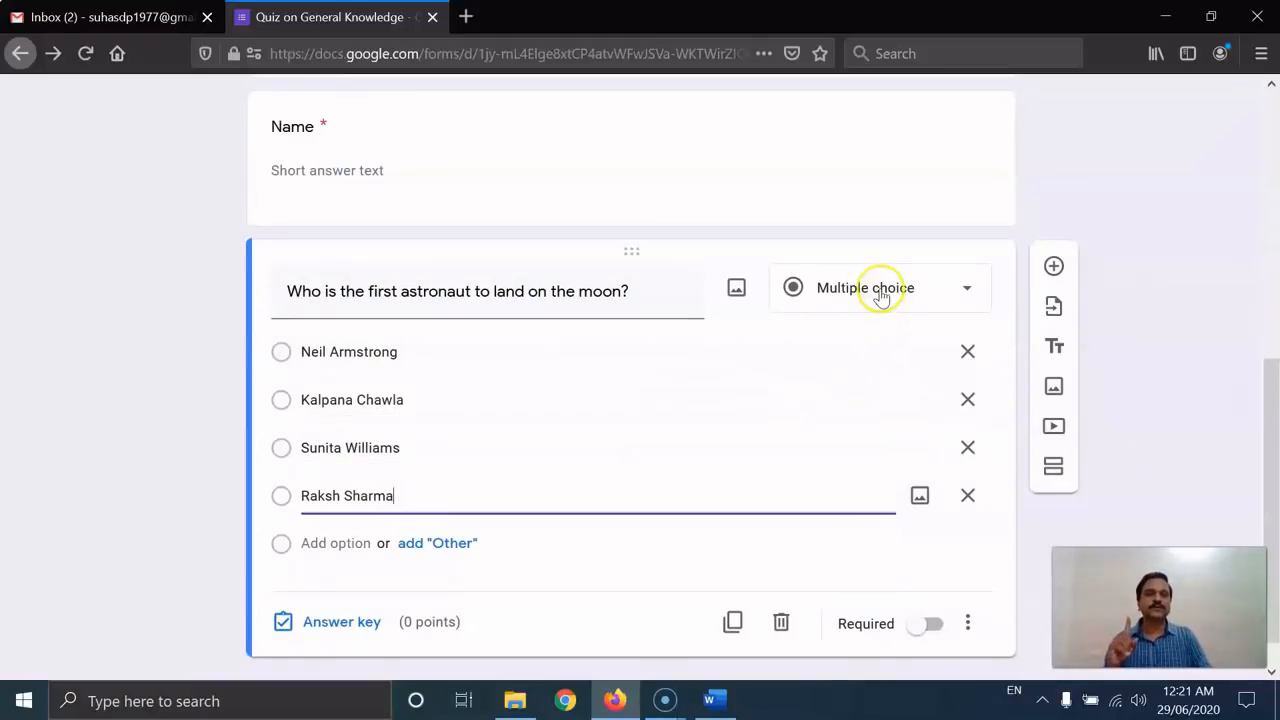
pyautogui.click(1143, 352)
pyautogui.scroll(-1, 1143, 352)
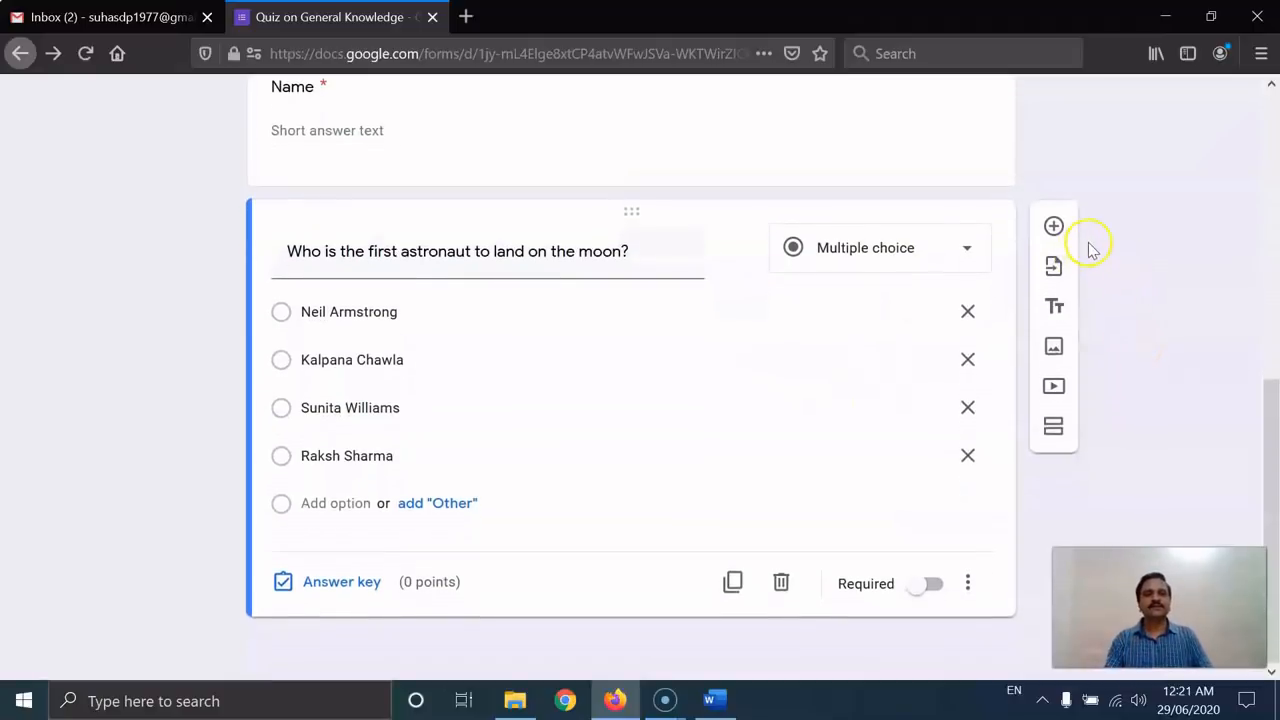
# Check the Word notes, then add a new question titled 'Who is known as the father of computer?'
pyautogui.click(714, 701)
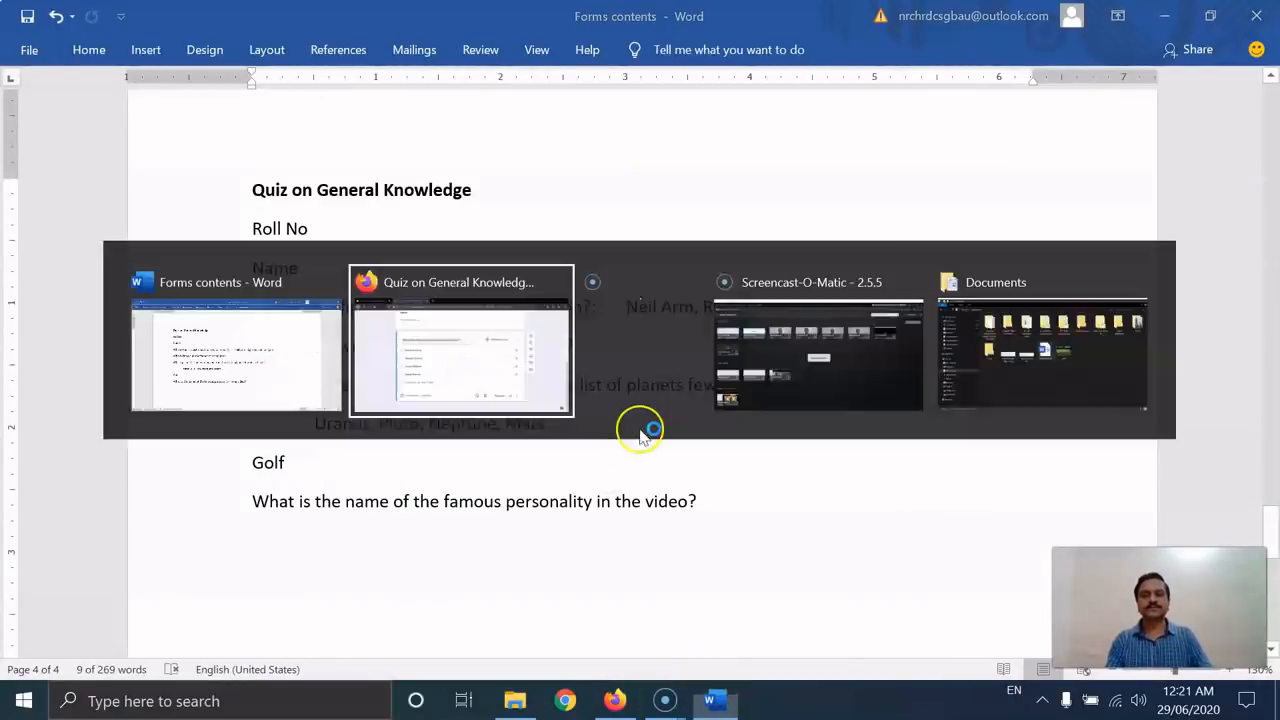
pyautogui.hotkey('alt', 'Tab')
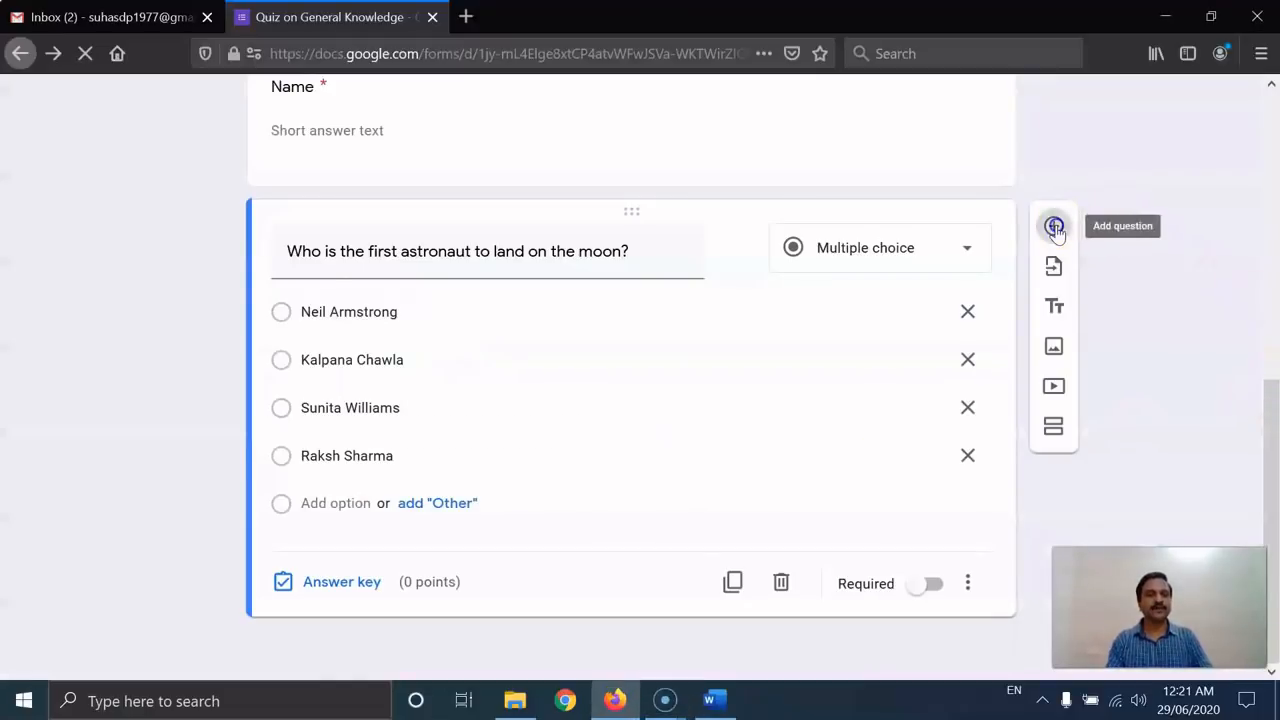
pyautogui.click(1054, 226)
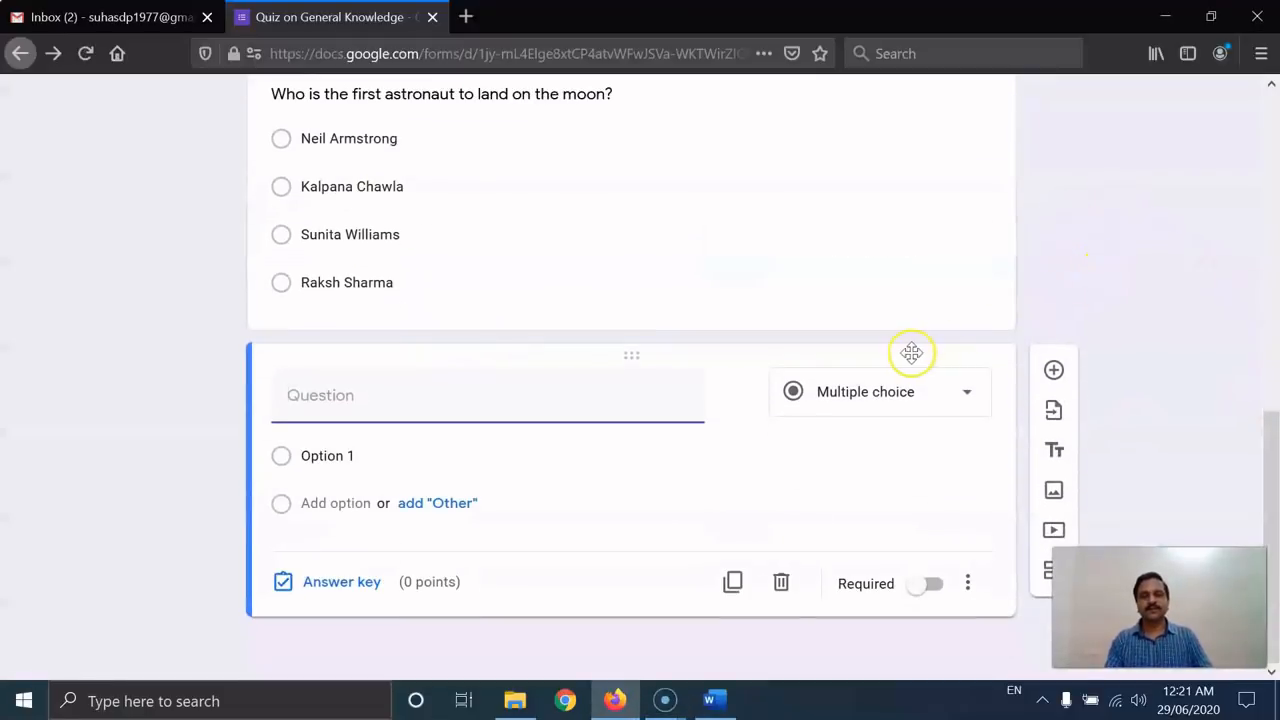
pyautogui.write('Who')
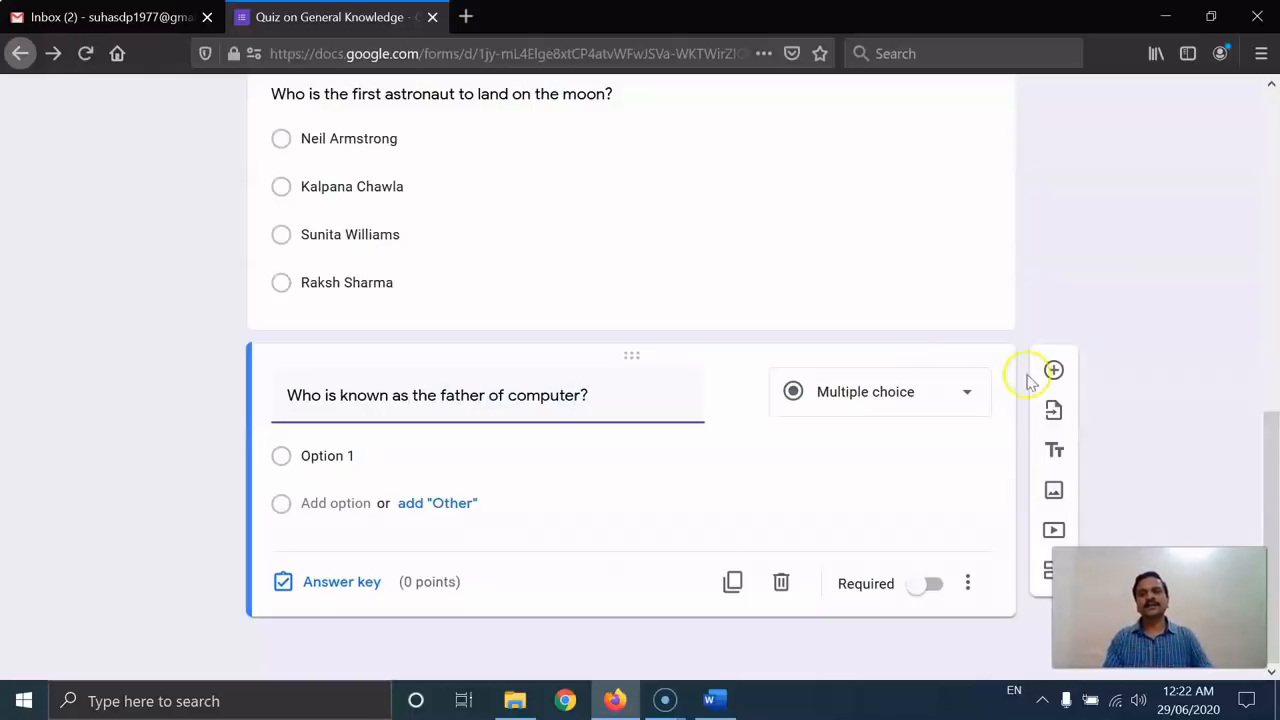
pyautogui.press('Tab')
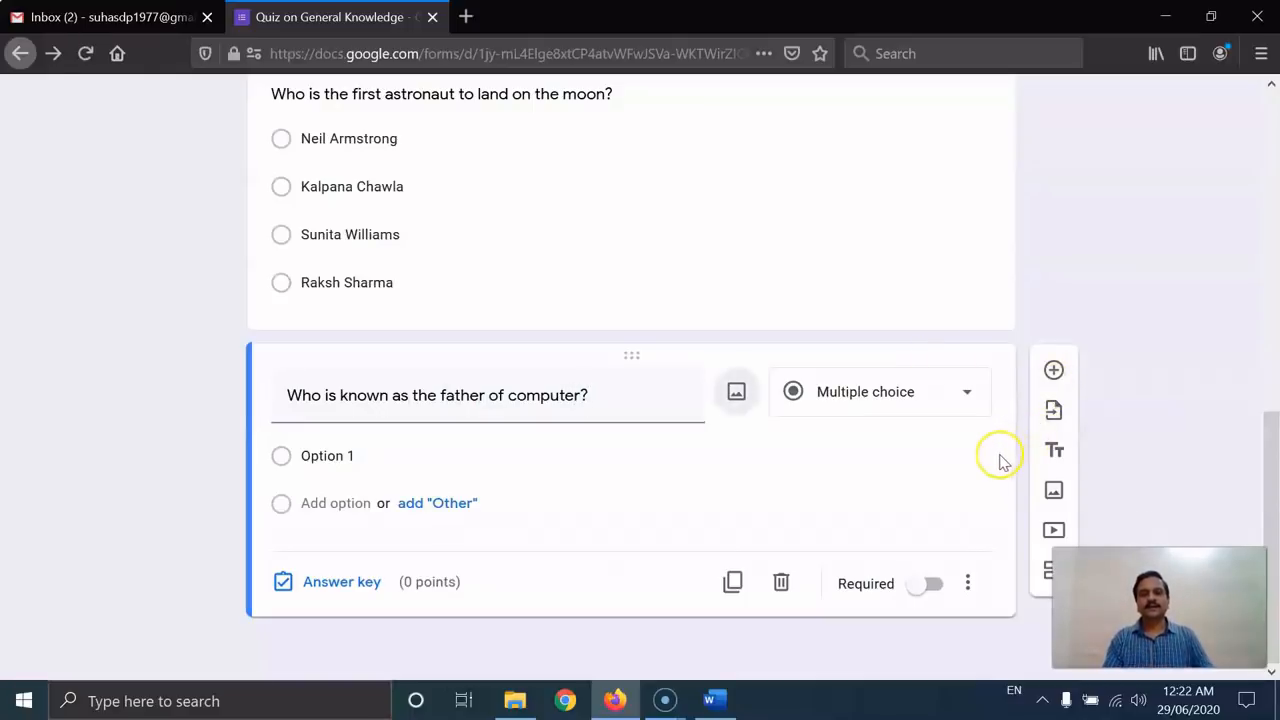
pyautogui.press('Tab')
# Enter the choices Dennis Ritchie, Bill Gates, Charles Babbage and Stephen Hawkings
pyautogui.click(563, 461)
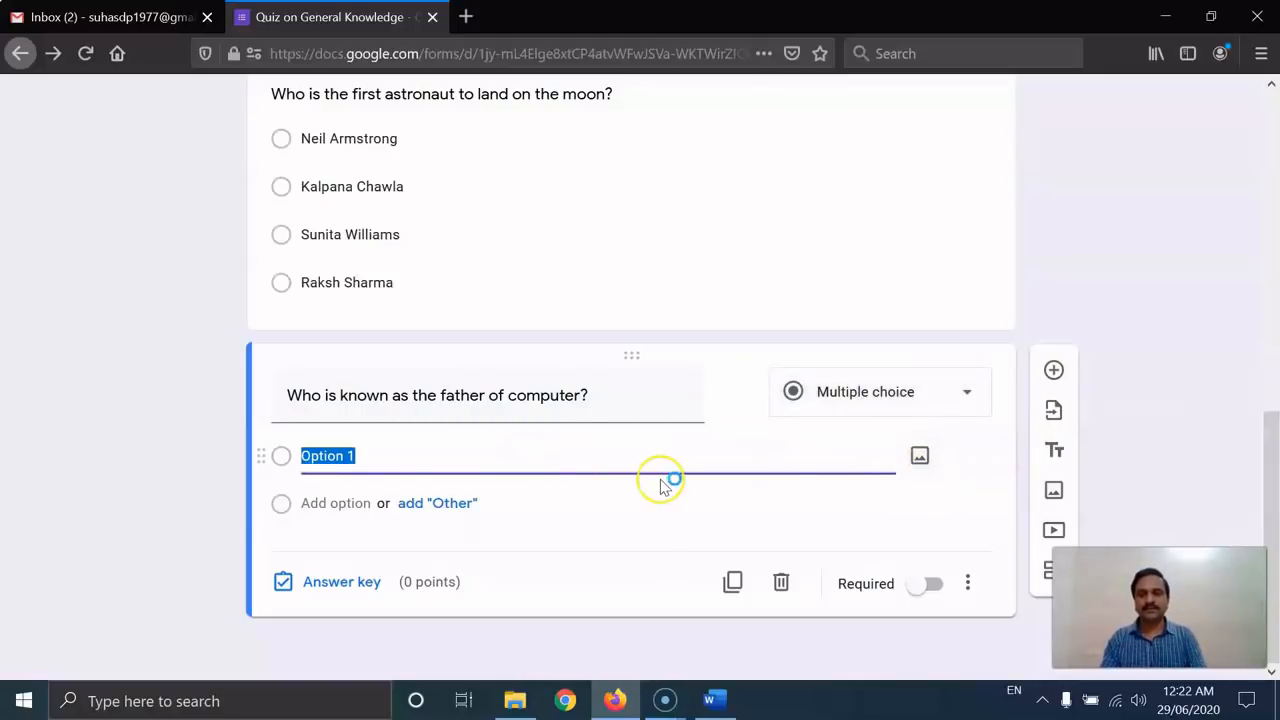
pyautogui.write('Ch')
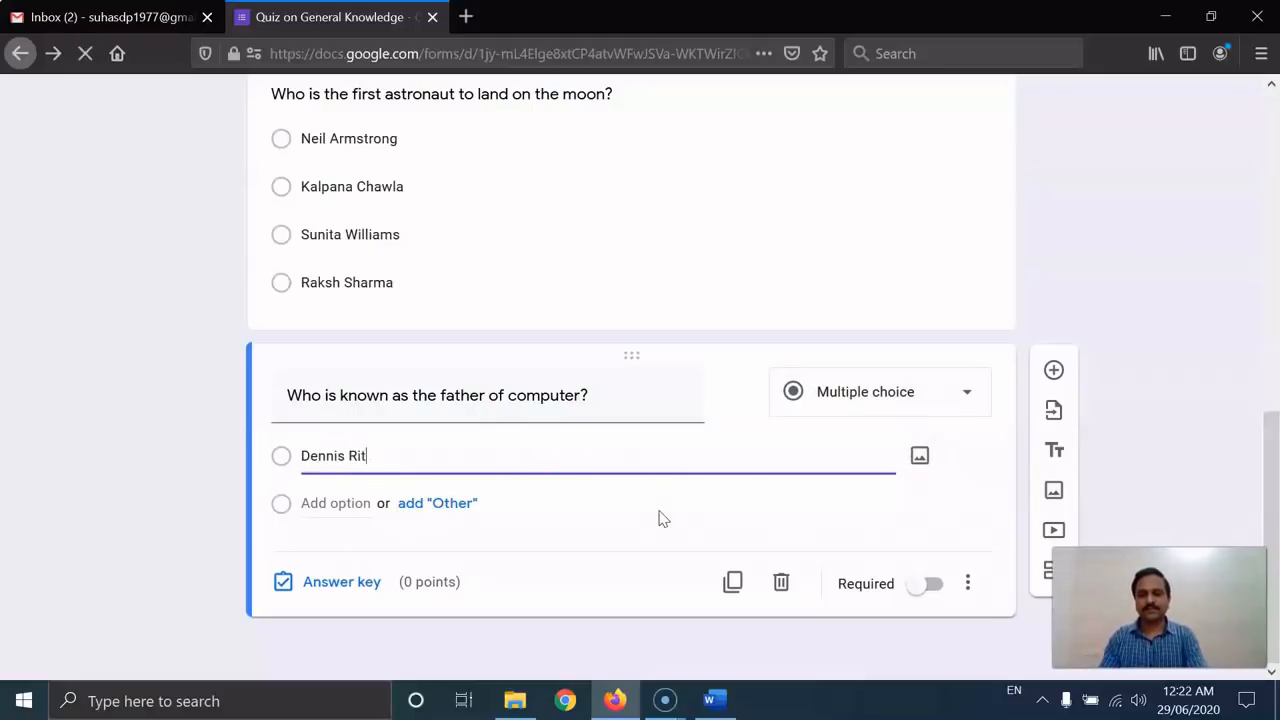
pyautogui.write('hie')
pyautogui.click(316, 504)
pyautogui.write('Bill')
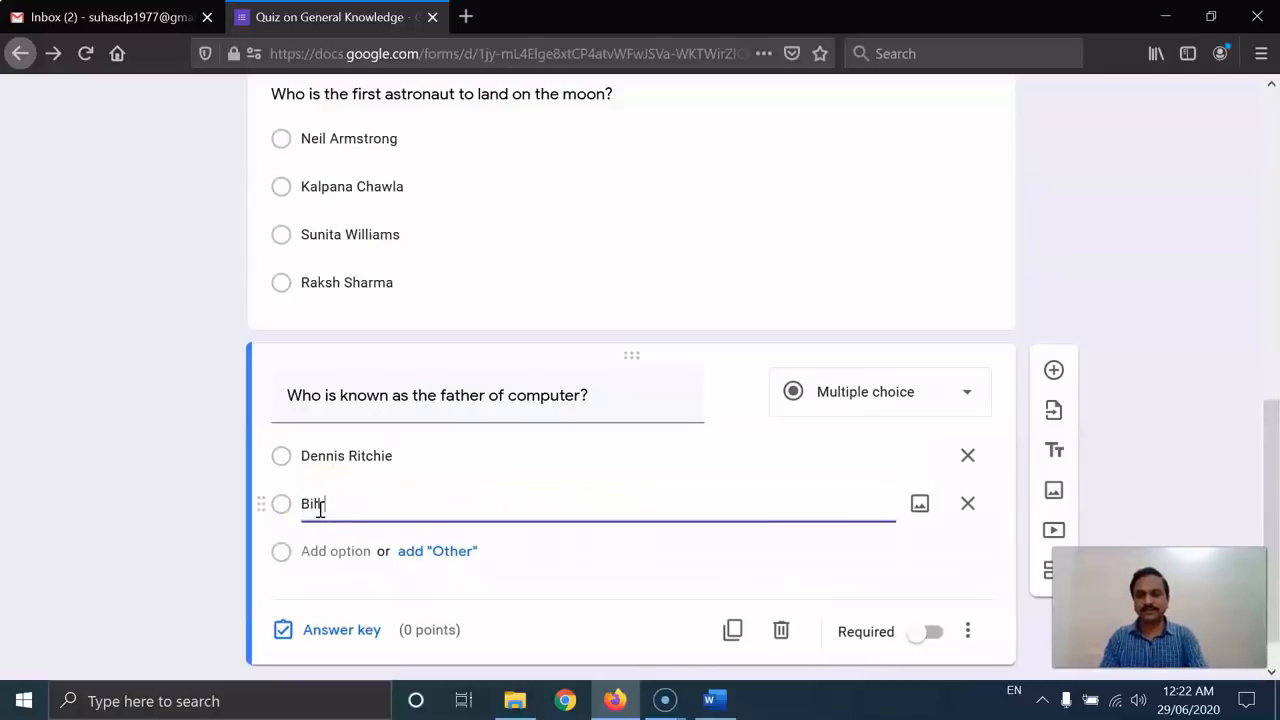
pyautogui.write(' Gates')
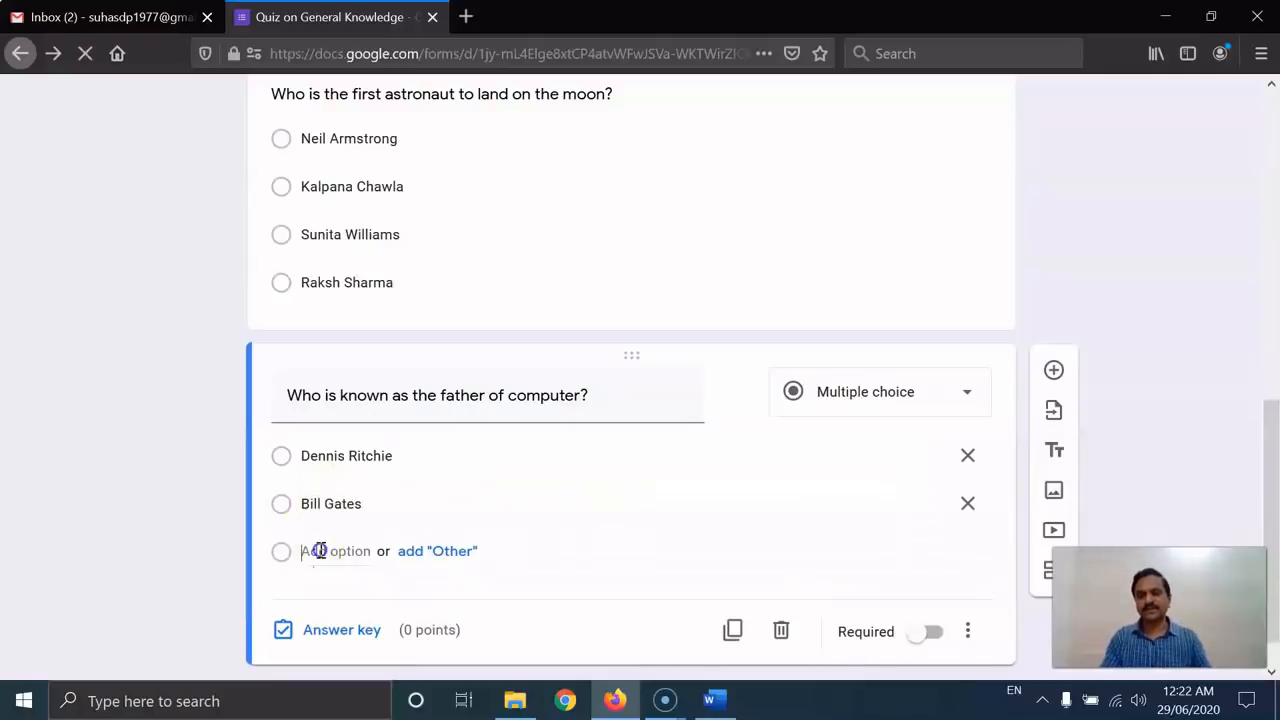
pyautogui.click(316, 551)
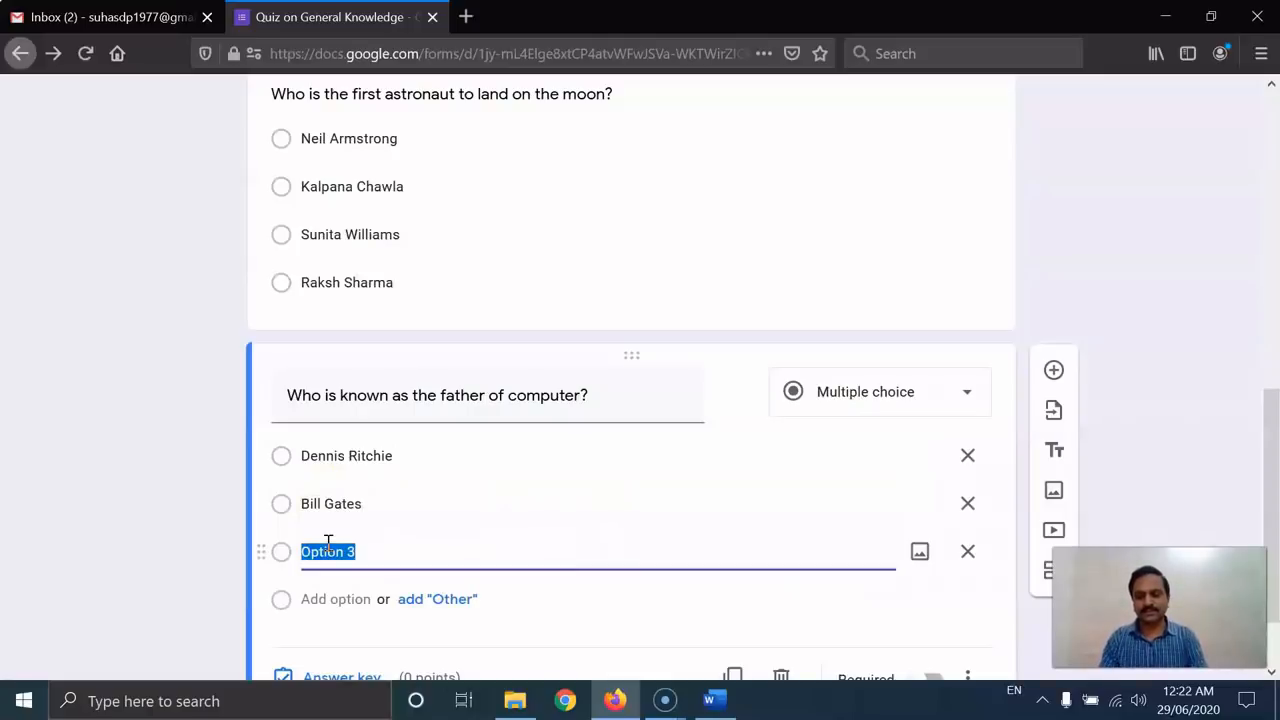
pyautogui.write('Charles Babbage')
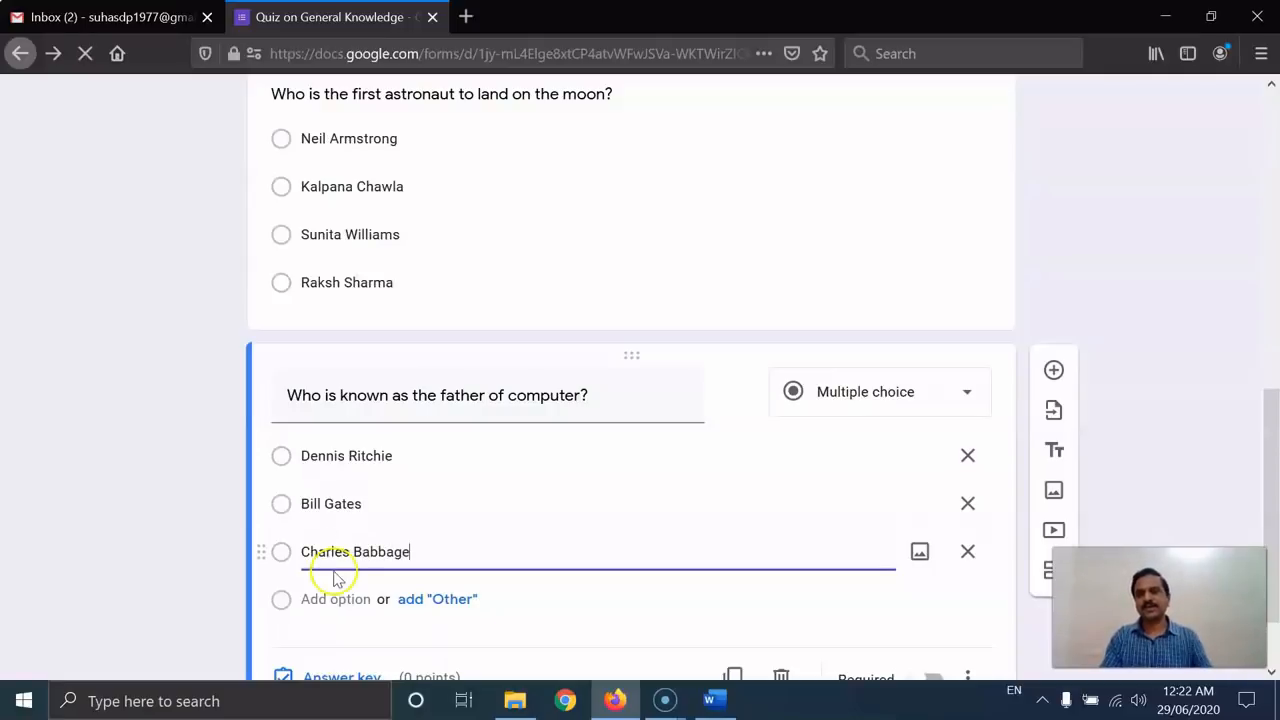
pyautogui.click(320, 598)
pyautogui.write('Stephen Hawkings')
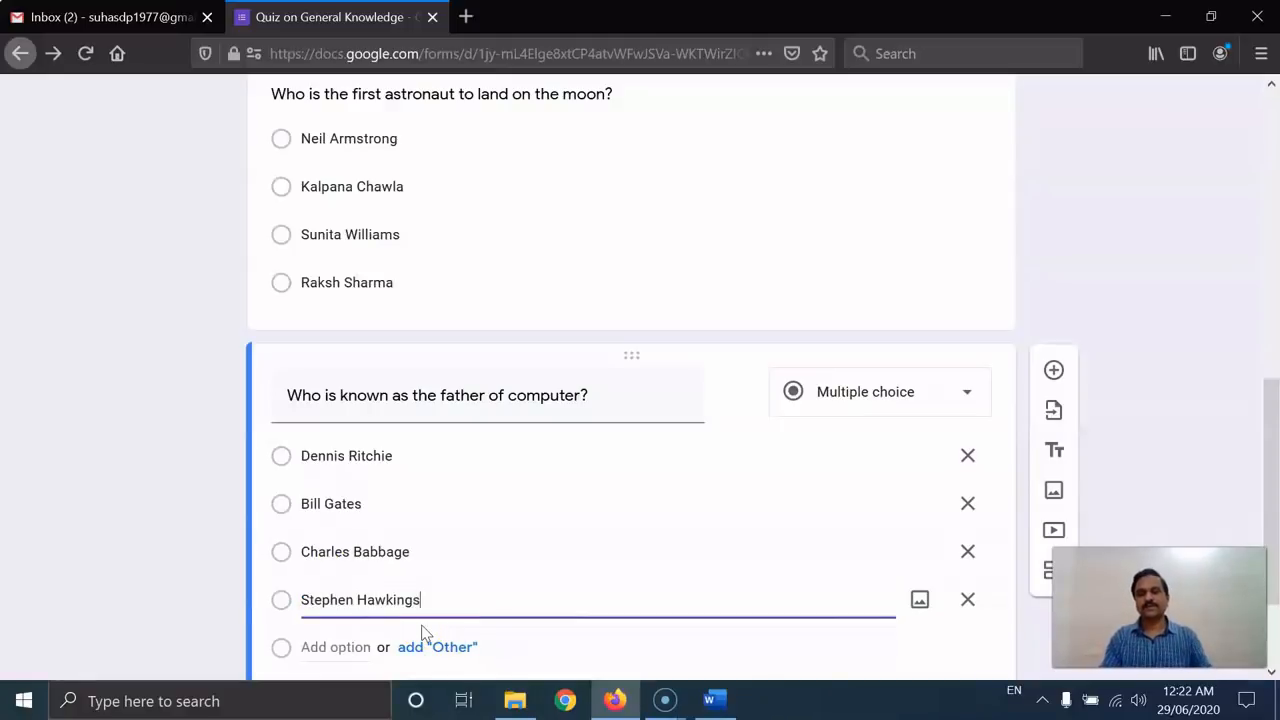
pyautogui.scroll(-1, 1135, 443)
# Copy the 'Which planet has been removed…' line from the Word notes and return to the form
pyautogui.click(1146, 437)
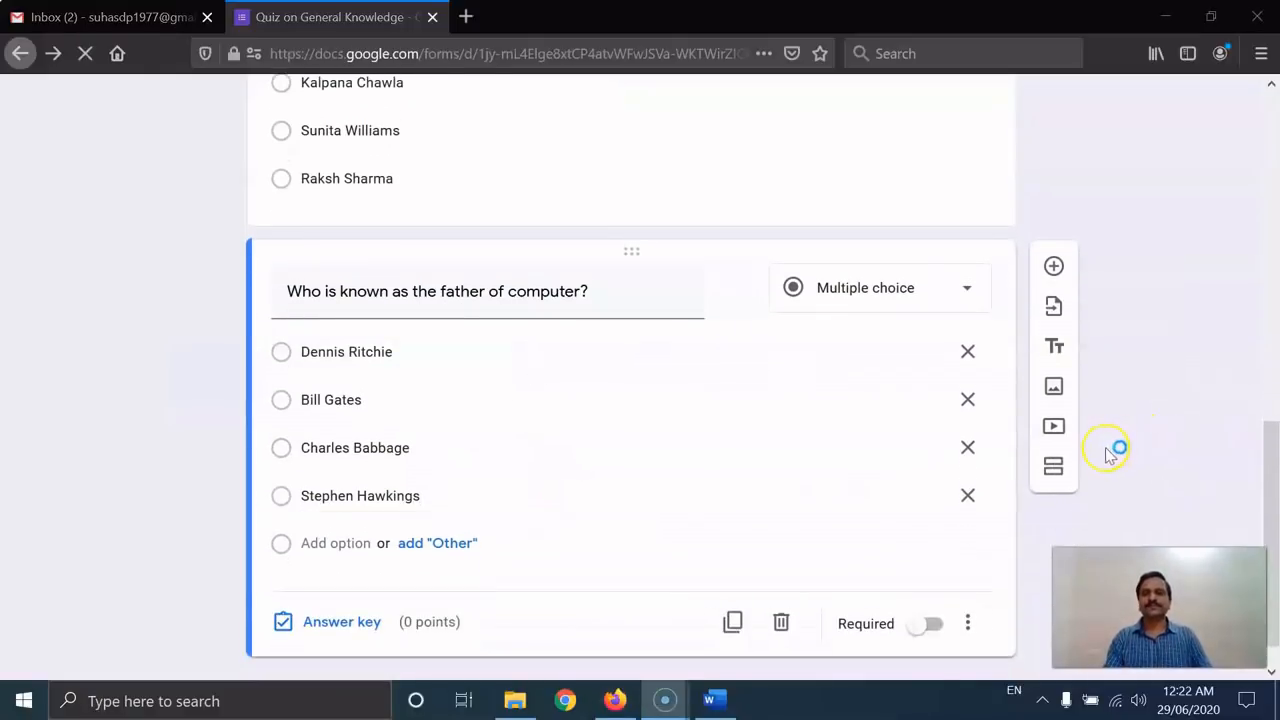
pyautogui.click(712, 702)
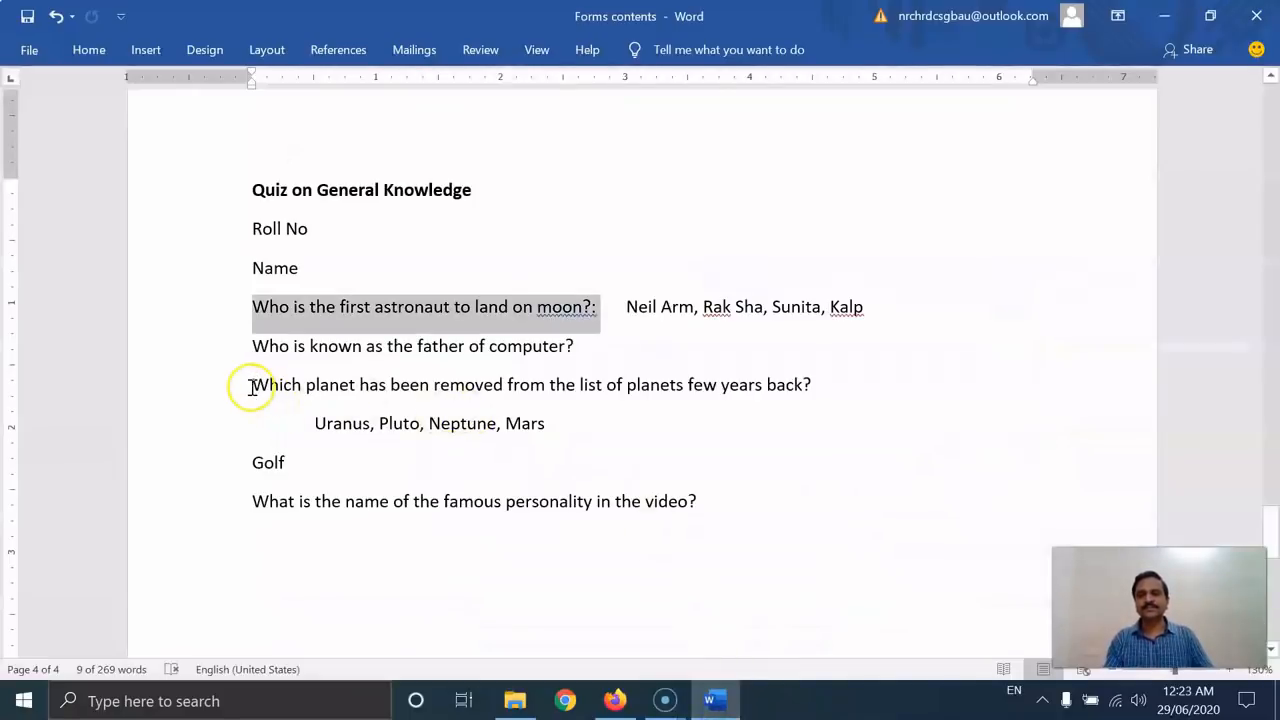
pyautogui.moveTo(253, 388); pyautogui.dragTo(812, 386)
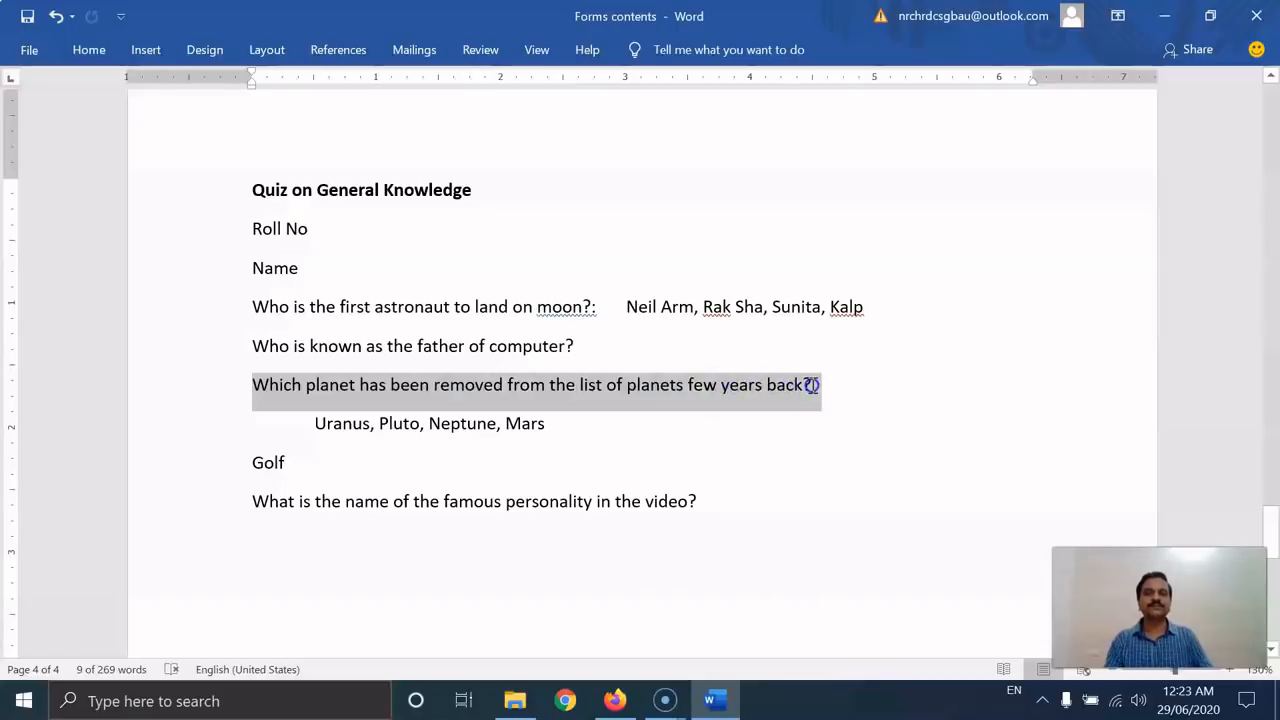
pyautogui.rightClick(730, 388)
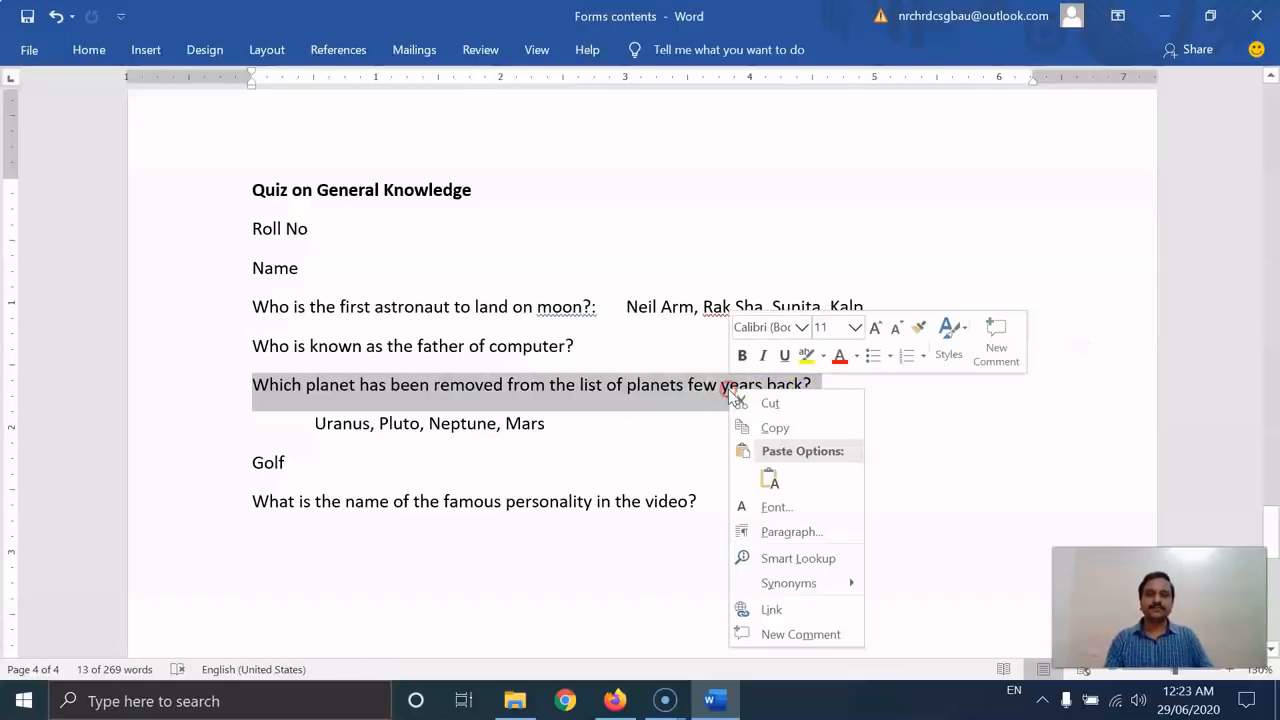
pyautogui.click(779, 429)
pyautogui.click(577, 449)
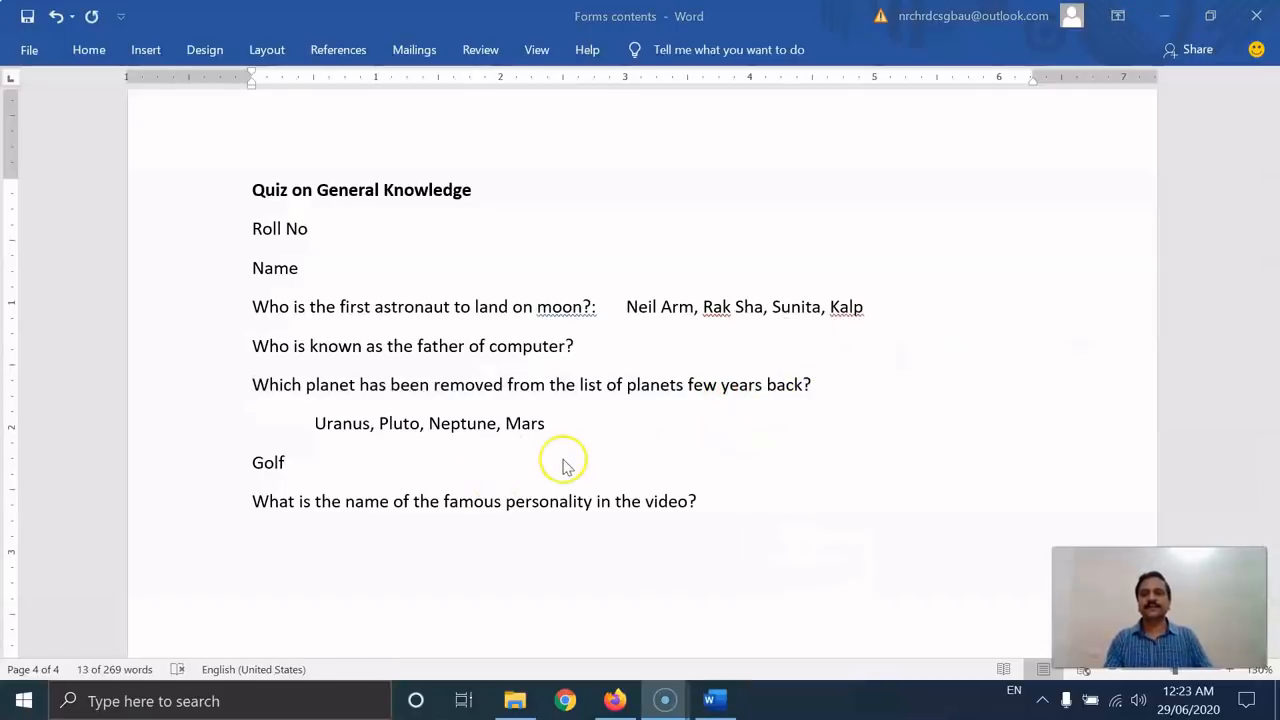
pyautogui.click(615, 700)
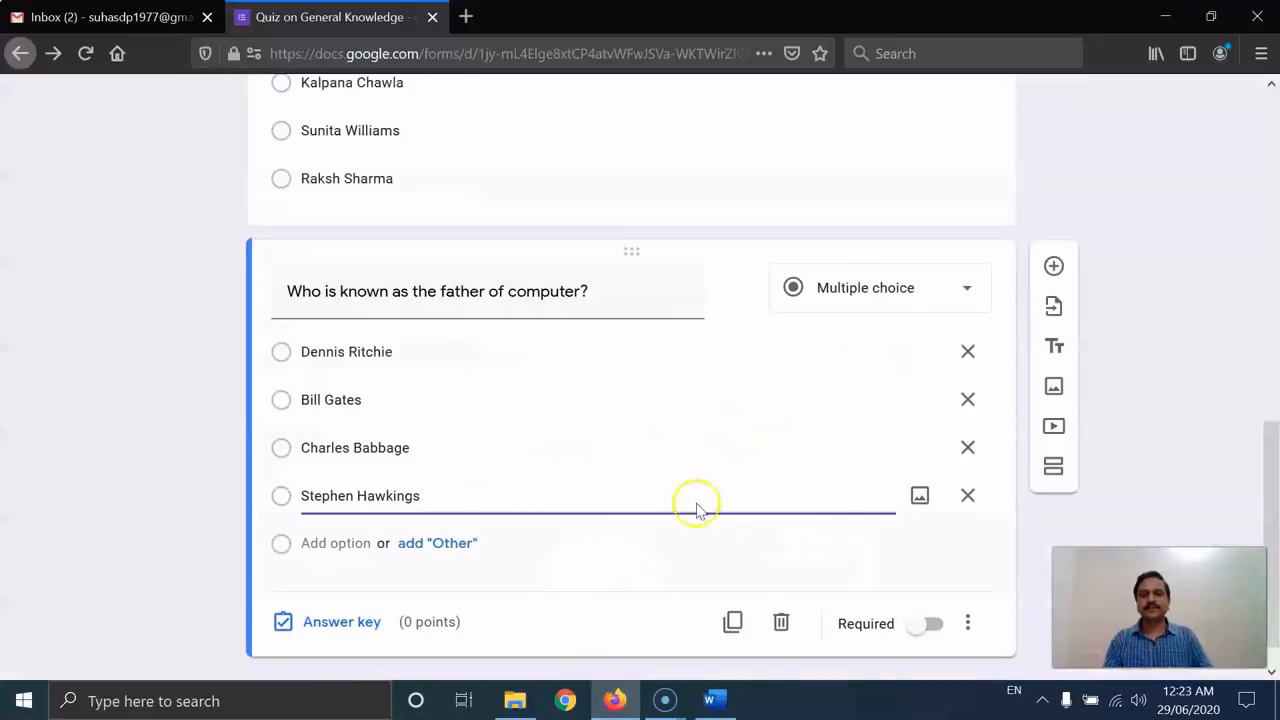
# Add a new question with the pasted planet-removal text as its title, consulting the Word notes
pyautogui.click(1053, 266)
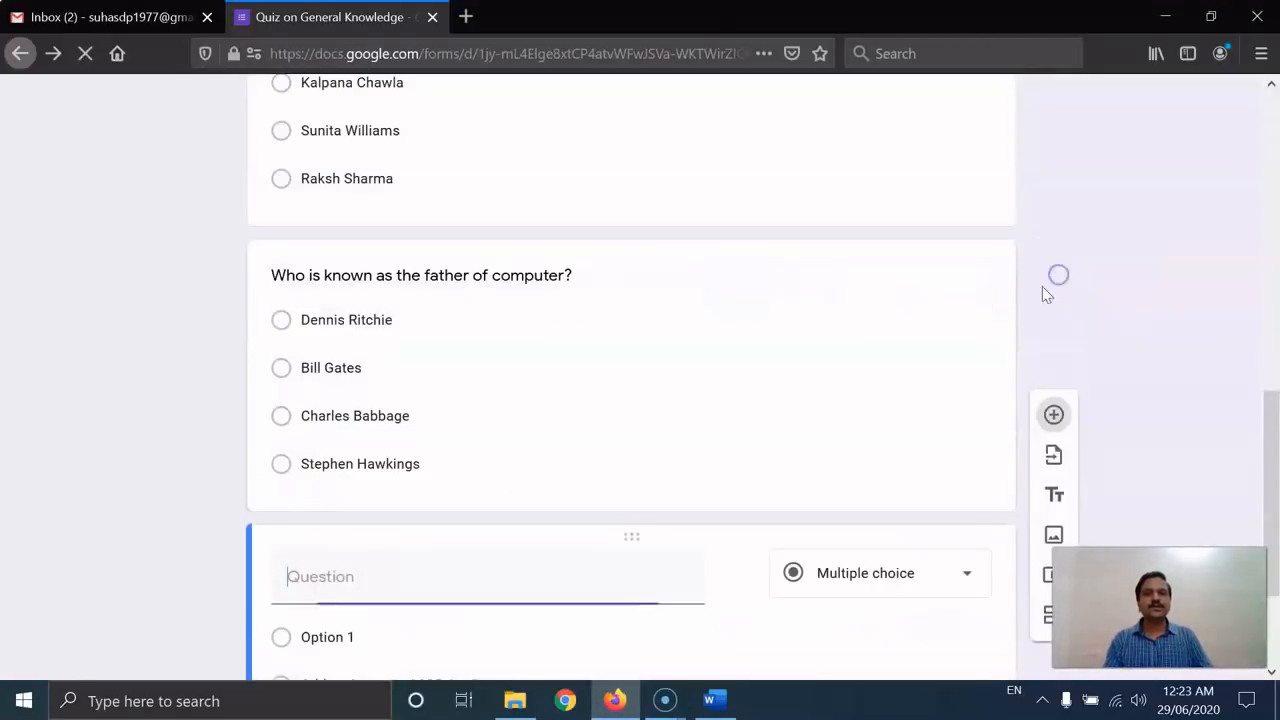
pyautogui.rightClick(346, 399)
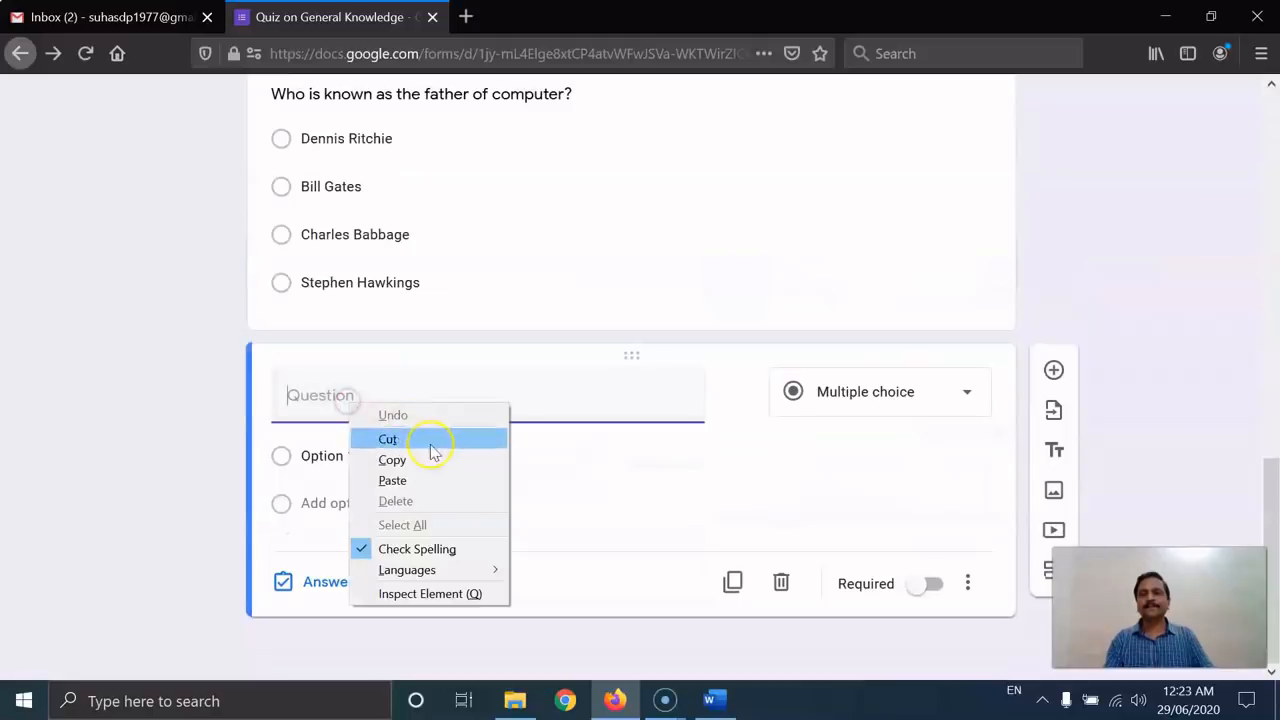
pyautogui.click(437, 484)
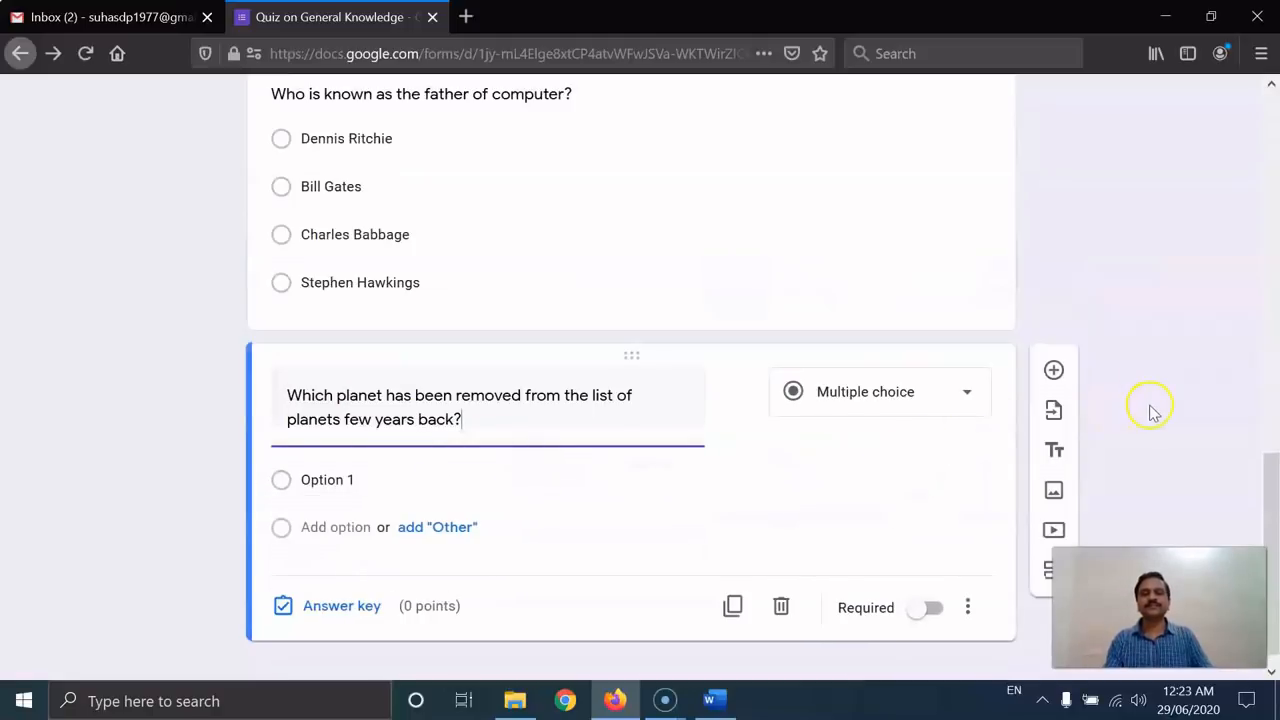
pyautogui.click(1138, 376)
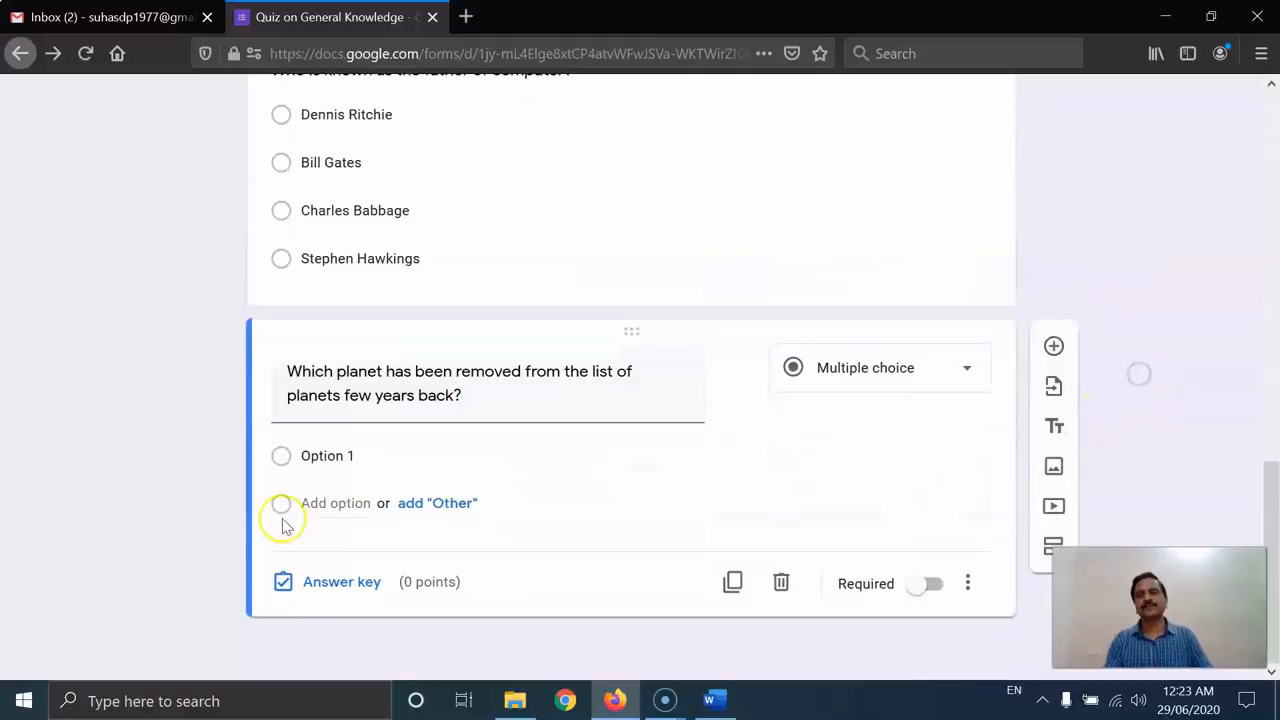
pyautogui.click(404, 457)
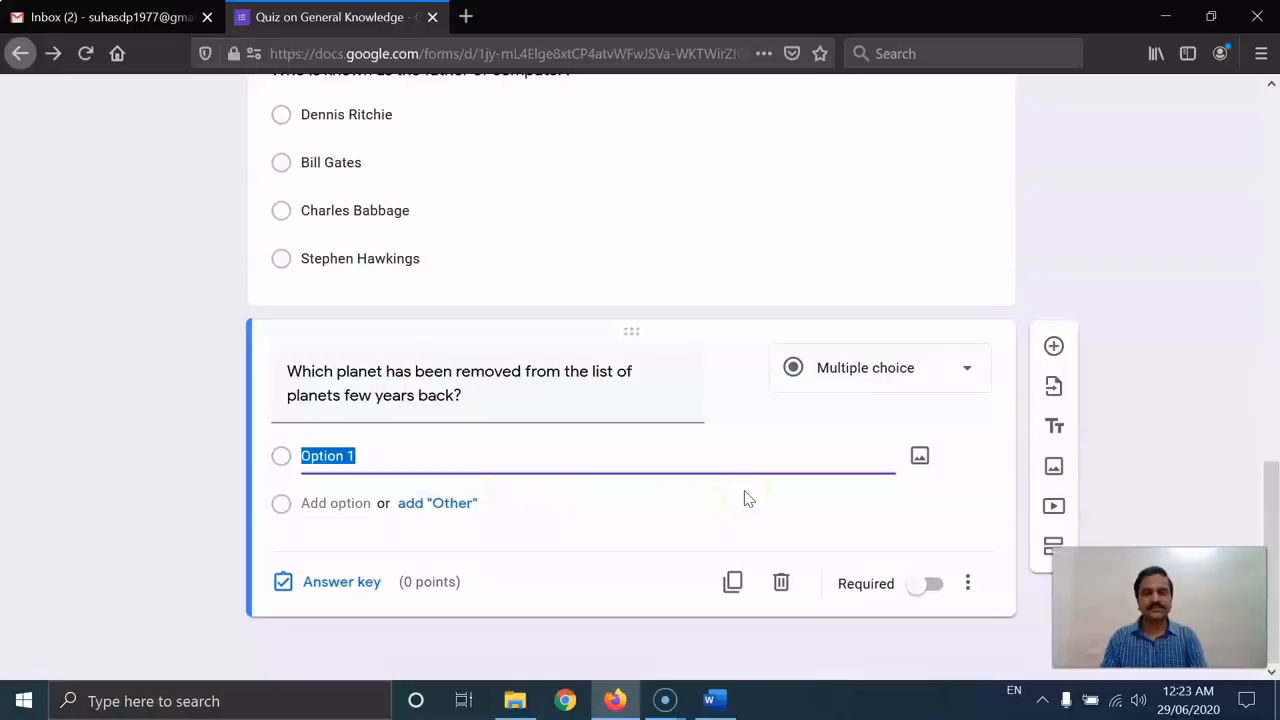
pyautogui.hotkey('alt', 'p')
pyautogui.hotkey('alt', 'Tab')
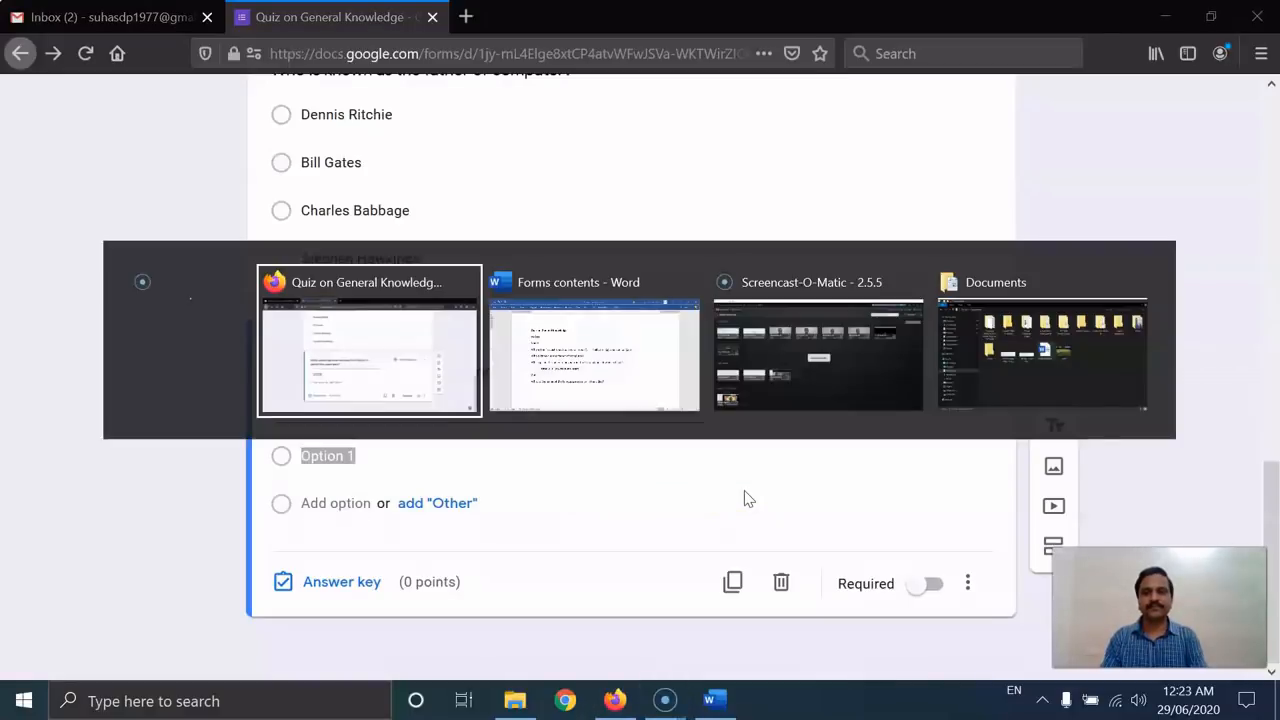
pyautogui.hotkey('alt', 'Tab')
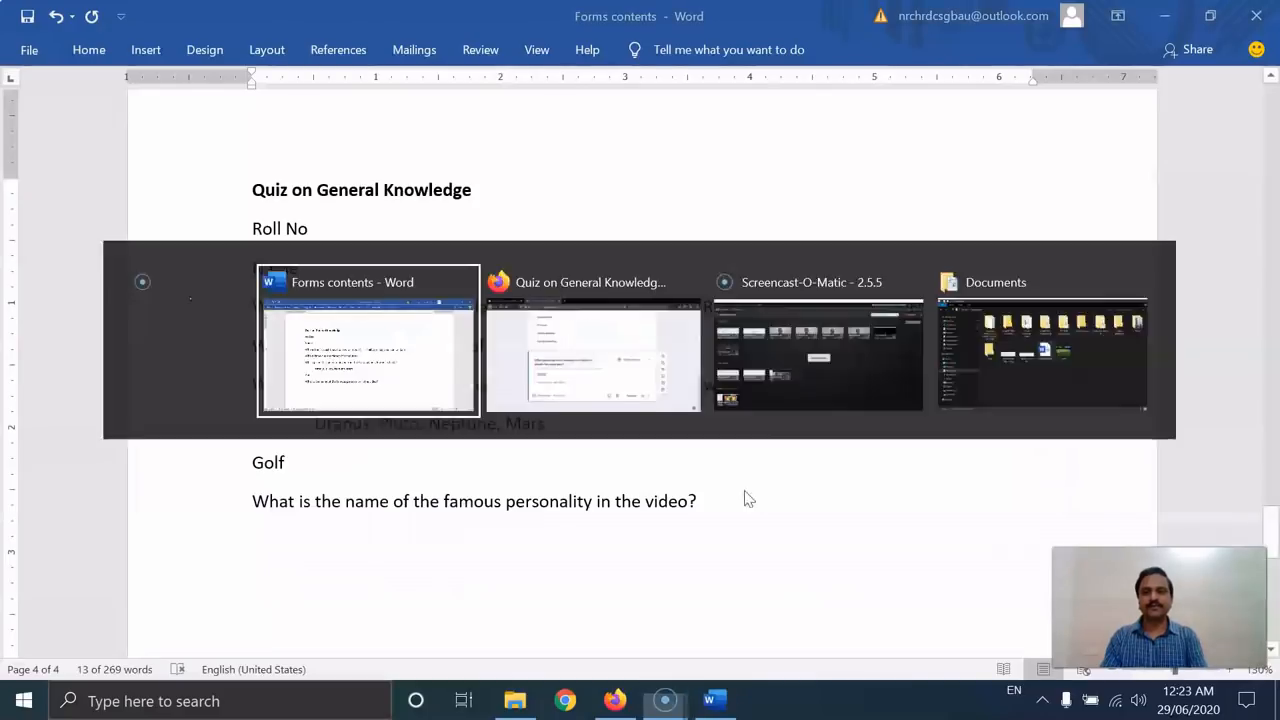
pyautogui.hotkey('alt', 'Tab')
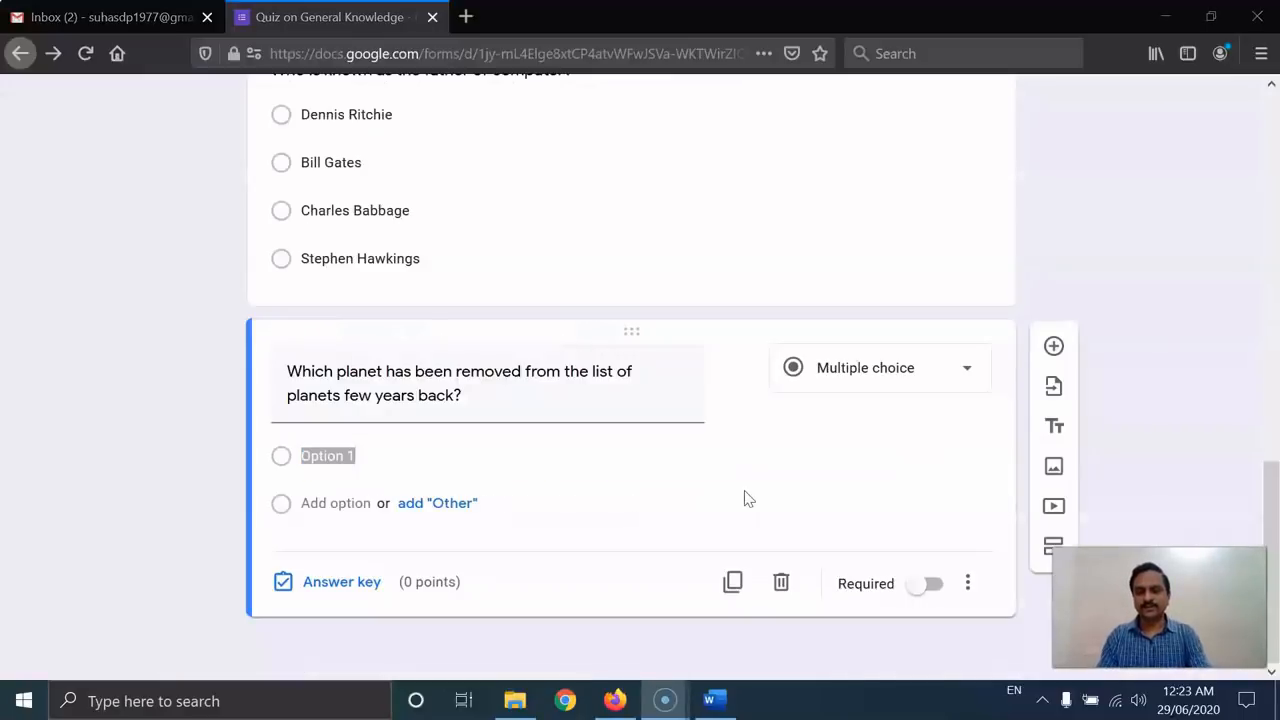
# Enter the answer options Uranus, Pluto, Neptune and Mars
pyautogui.click(380, 450)
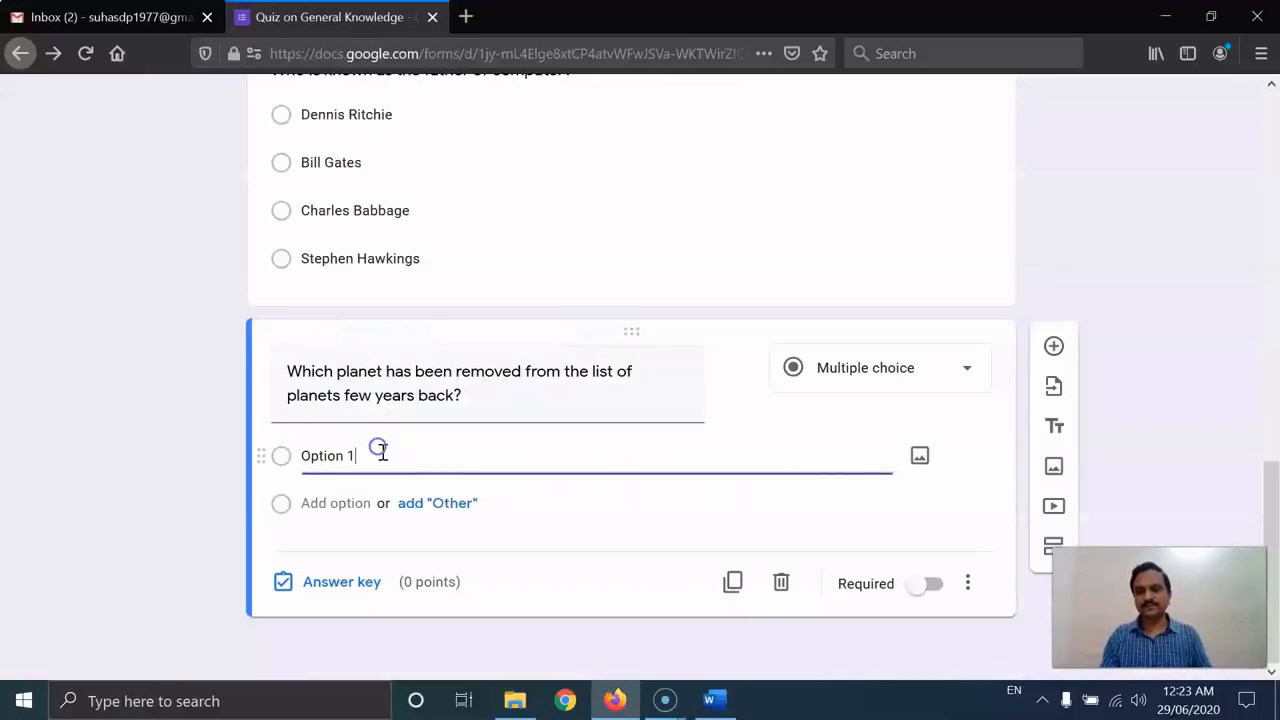
pyautogui.hotkey('ctrl', 'a')
pyautogui.write('Ur')
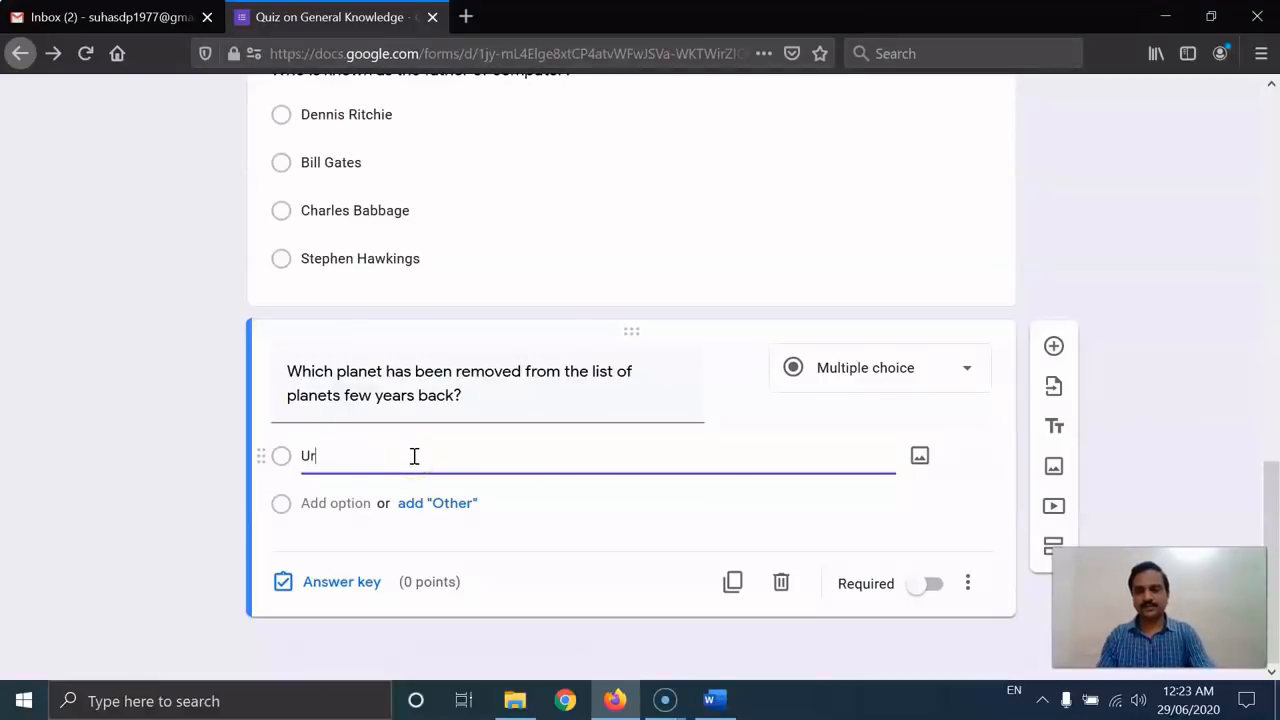
pyautogui.write('anus')
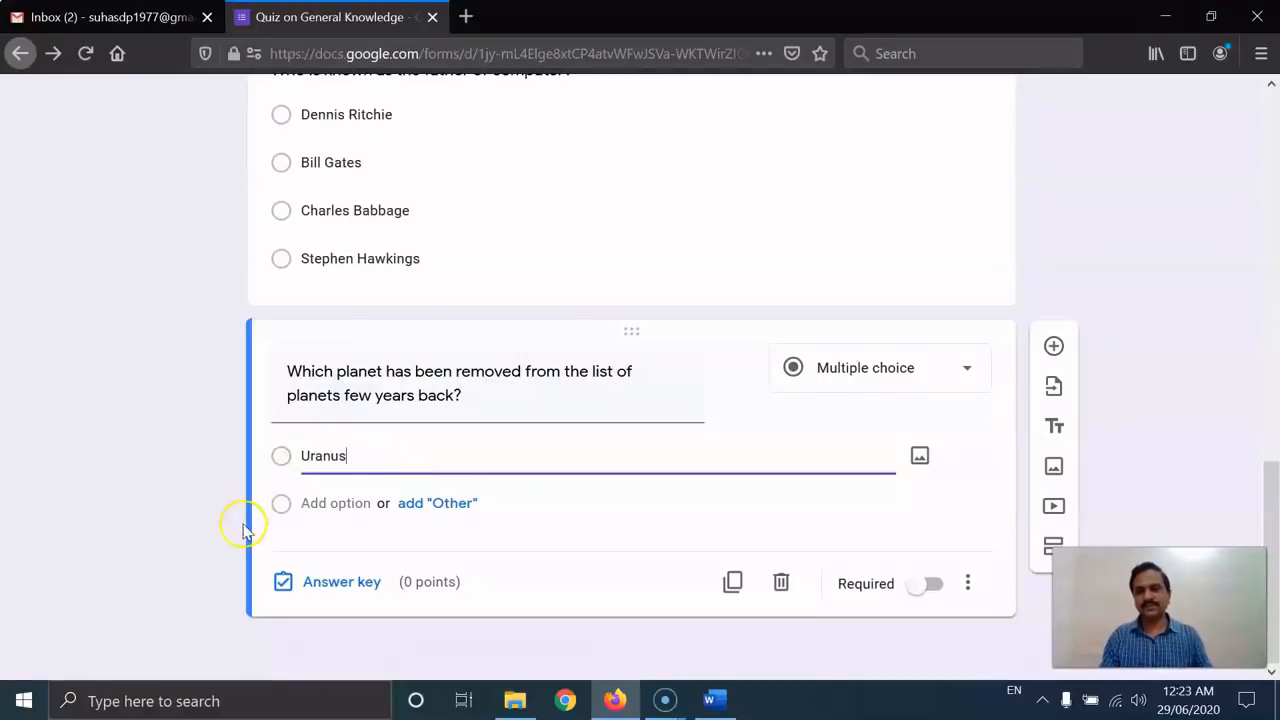
pyautogui.click(318, 503)
pyautogui.write('Pl')
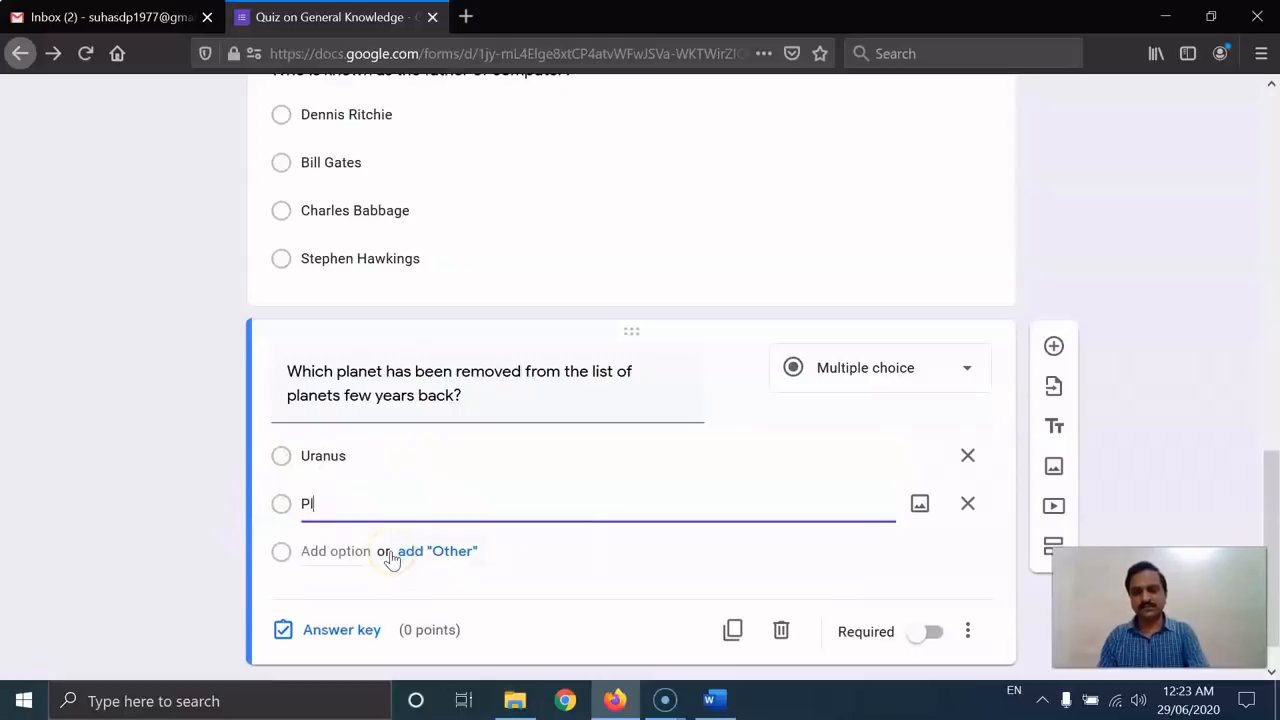
pyautogui.write('uto')
pyautogui.click(350, 552)
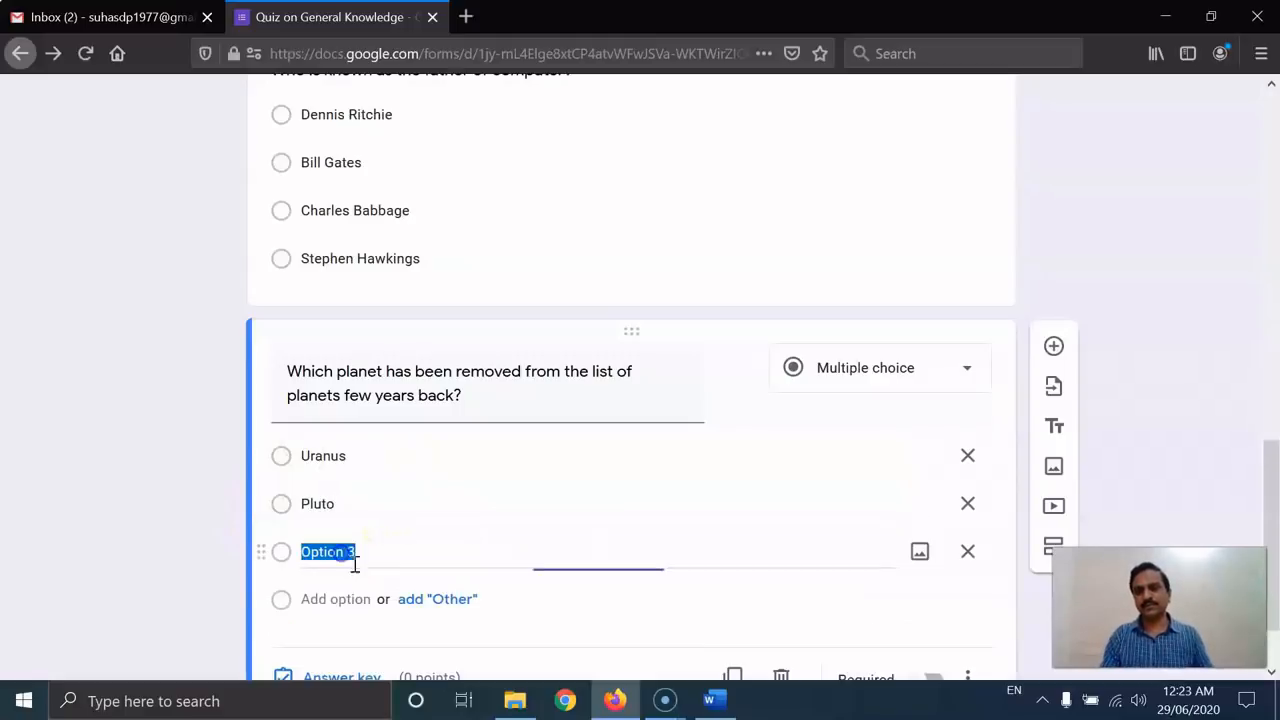
pyautogui.write('Ne')
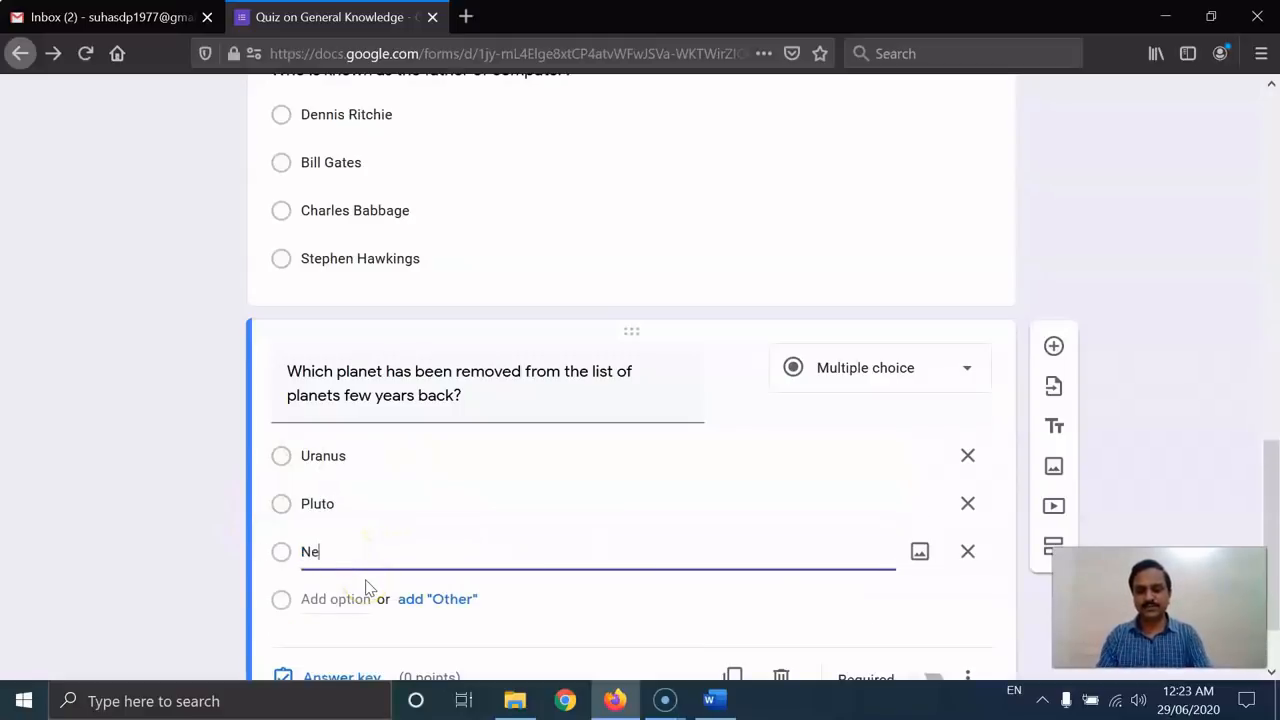
pyautogui.write('ptune')
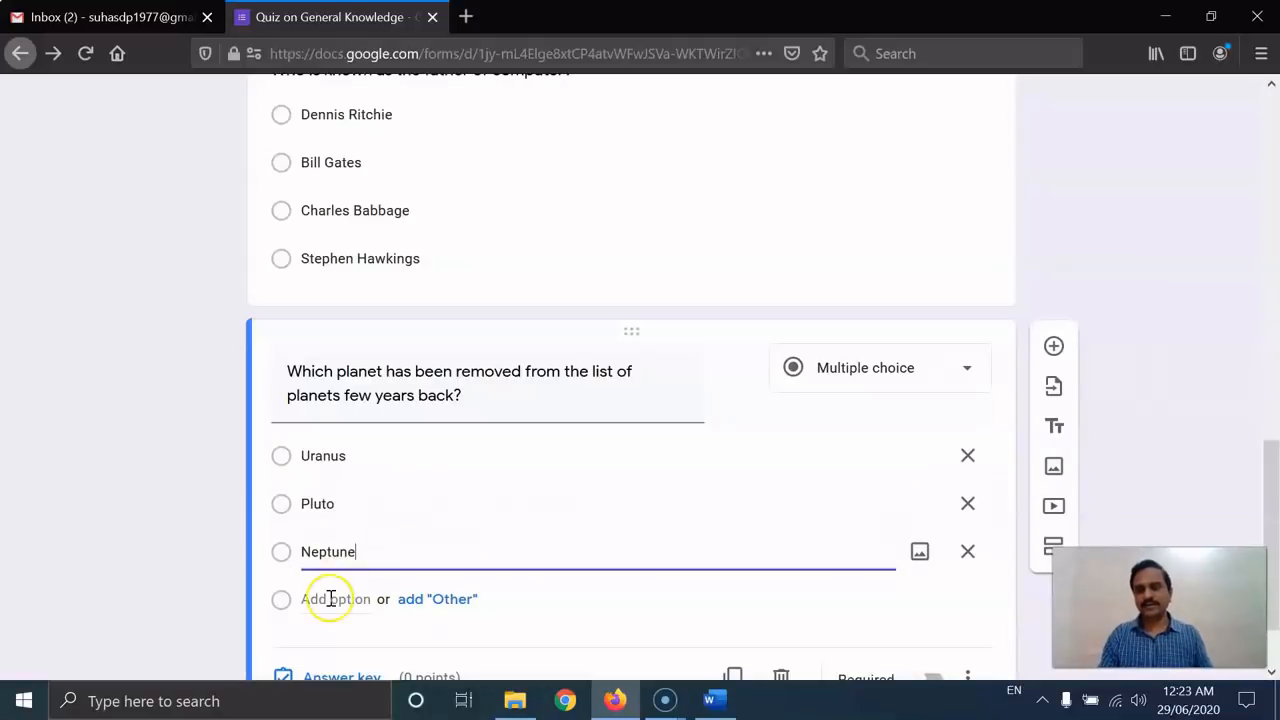
pyautogui.click(335, 599)
pyautogui.write('Mars')
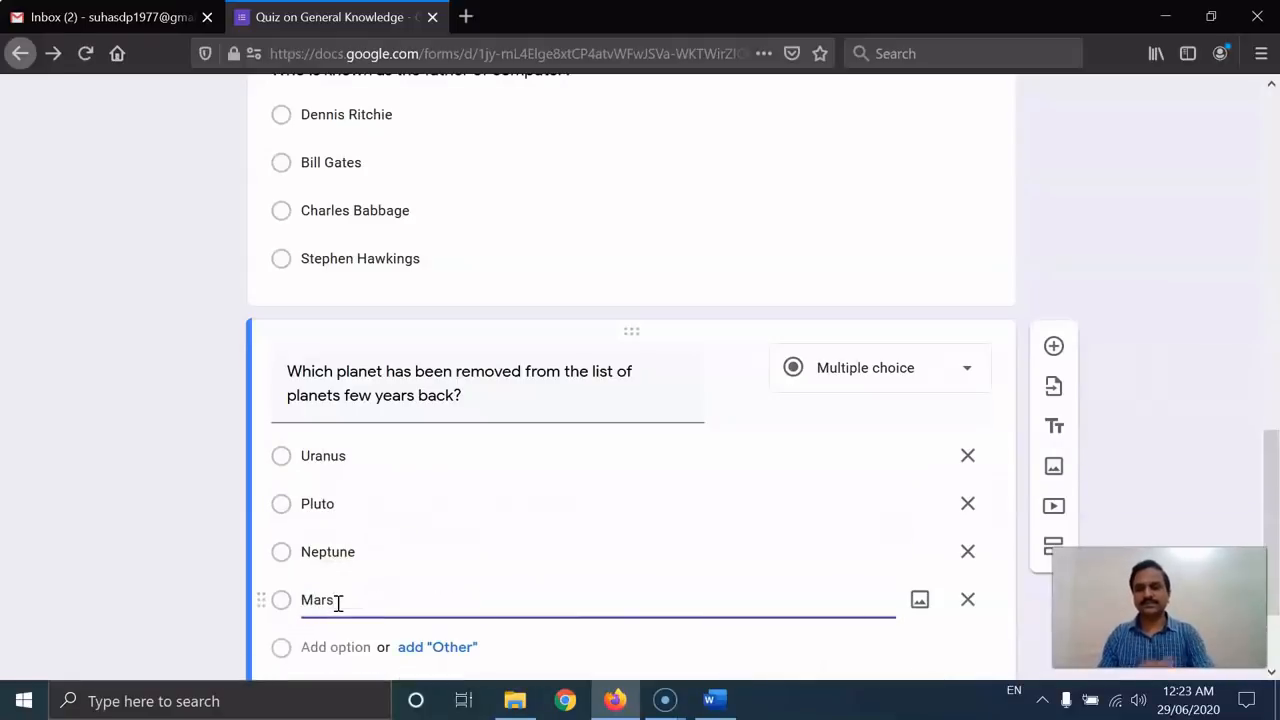
pyautogui.click(1131, 327)
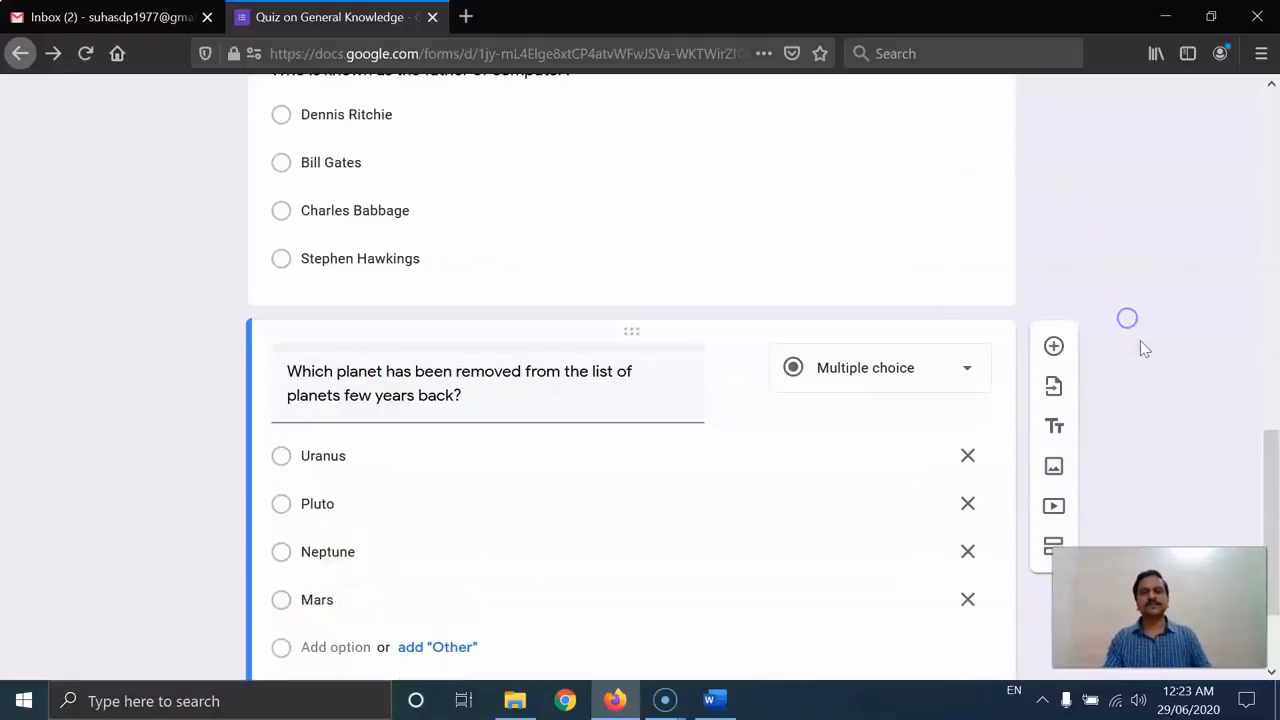
pyautogui.scroll(3, 580, 376)
# Scroll back to the first-astronaut question and open its card for editing
pyautogui.scroll(1, 579, 378)
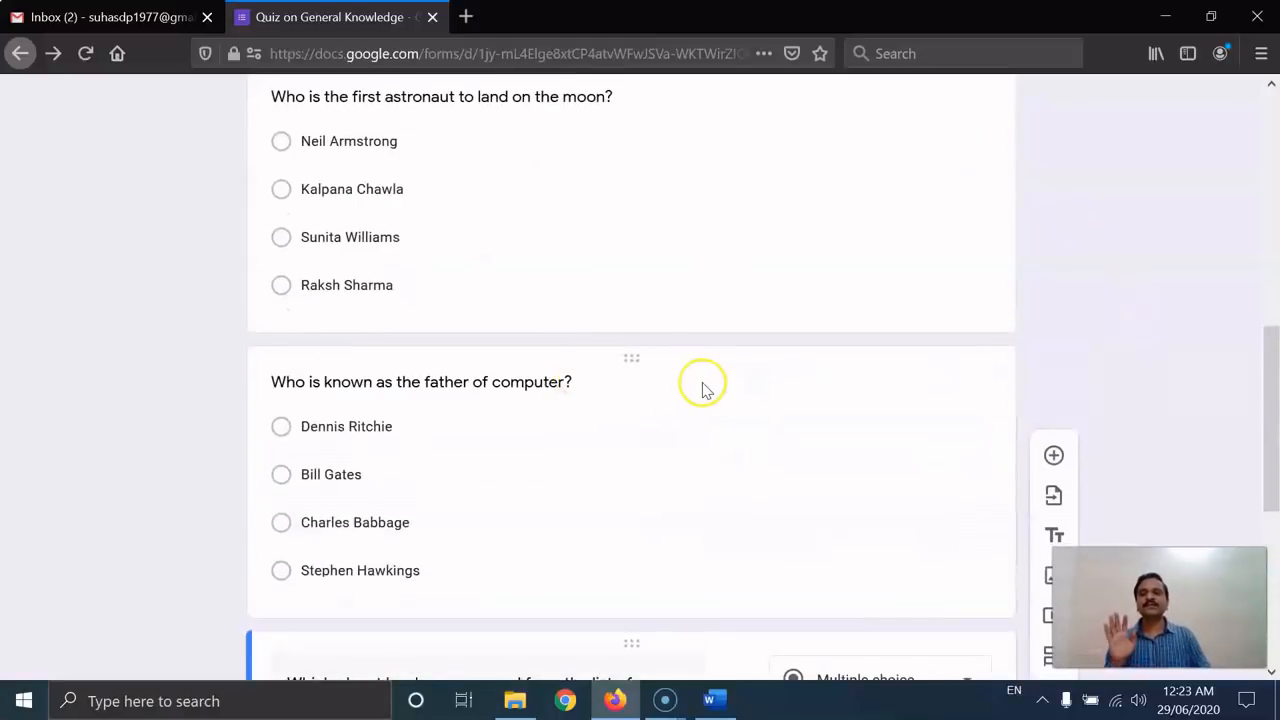
pyautogui.scroll(4, 703, 388)
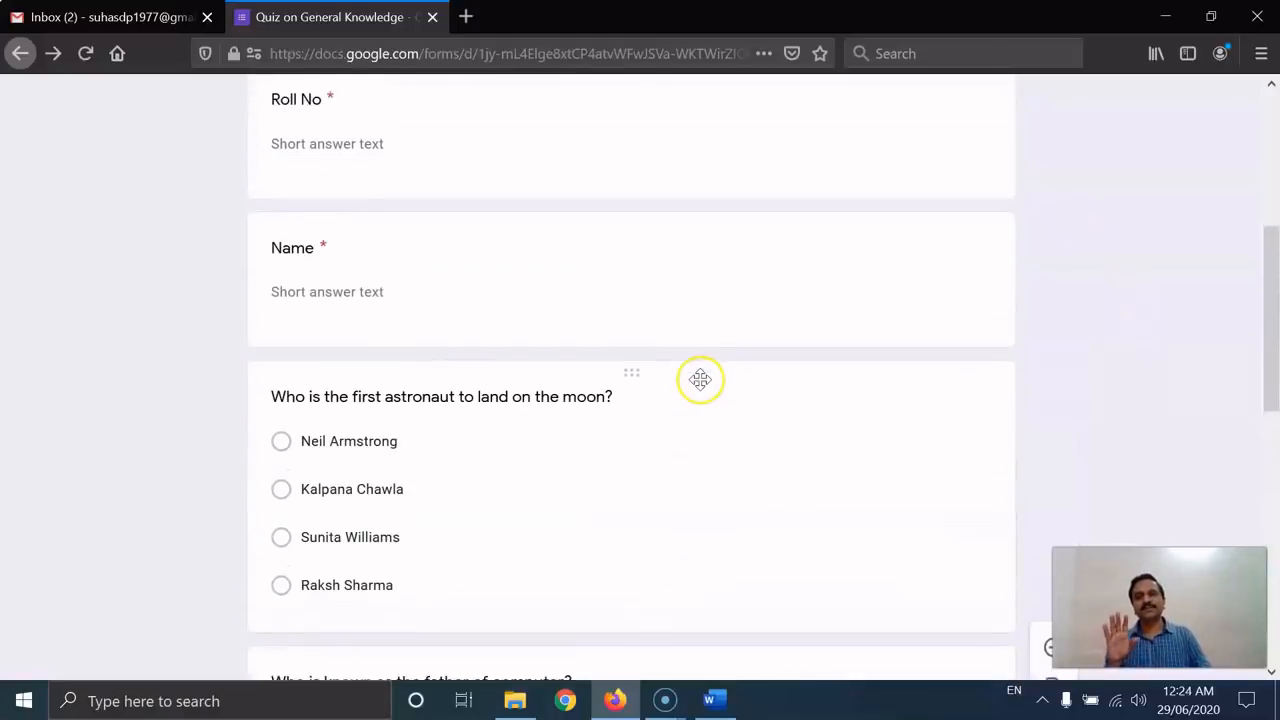
pyautogui.scroll(-2, 673, 415)
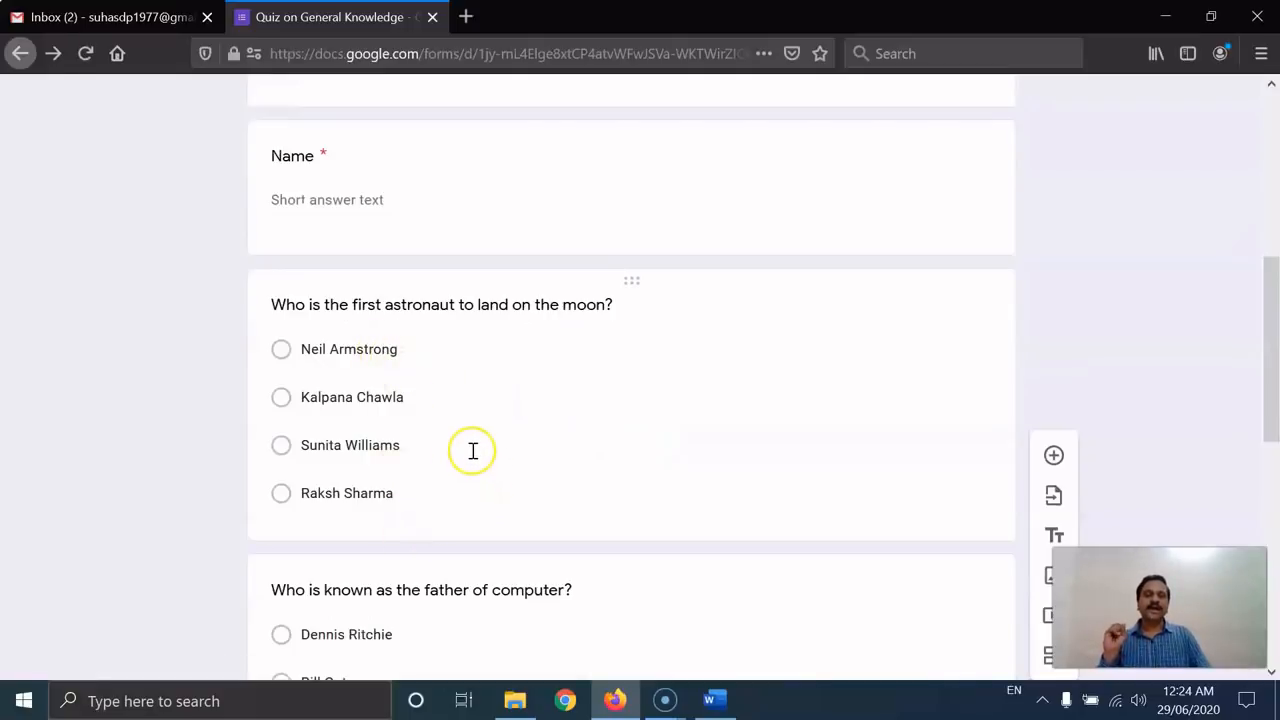
pyautogui.click(581, 312)
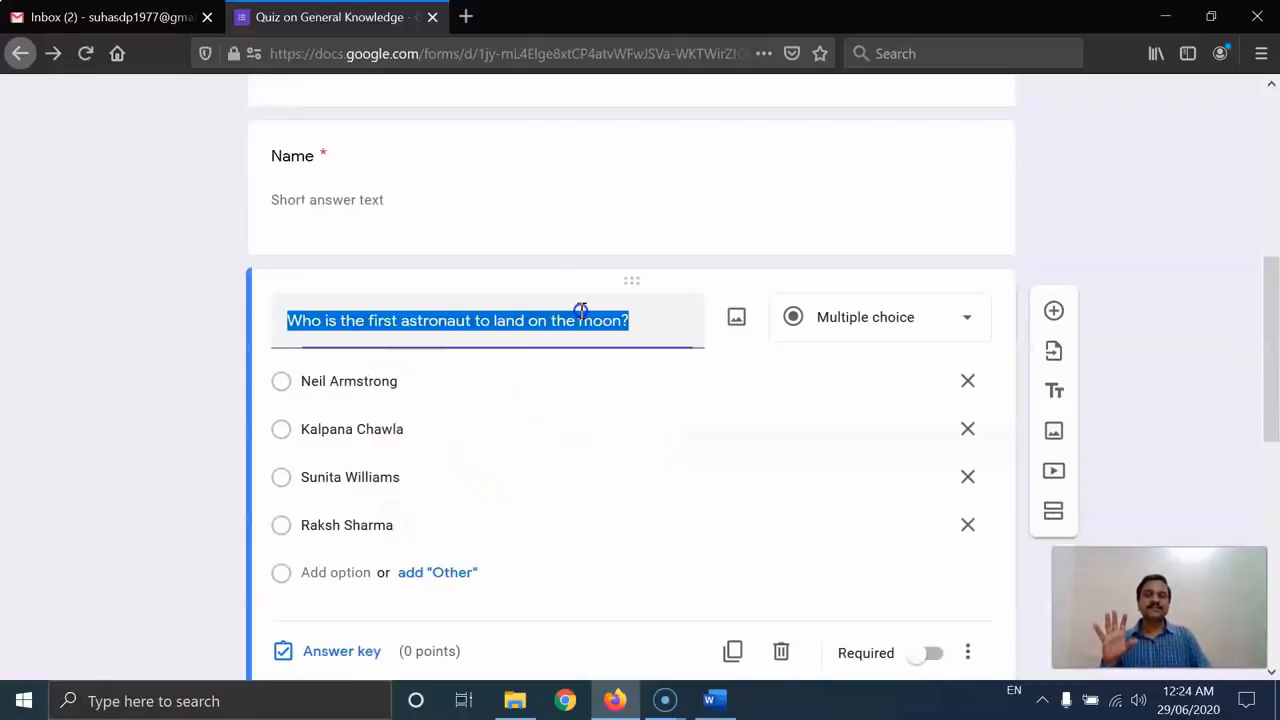
pyautogui.click(1148, 344)
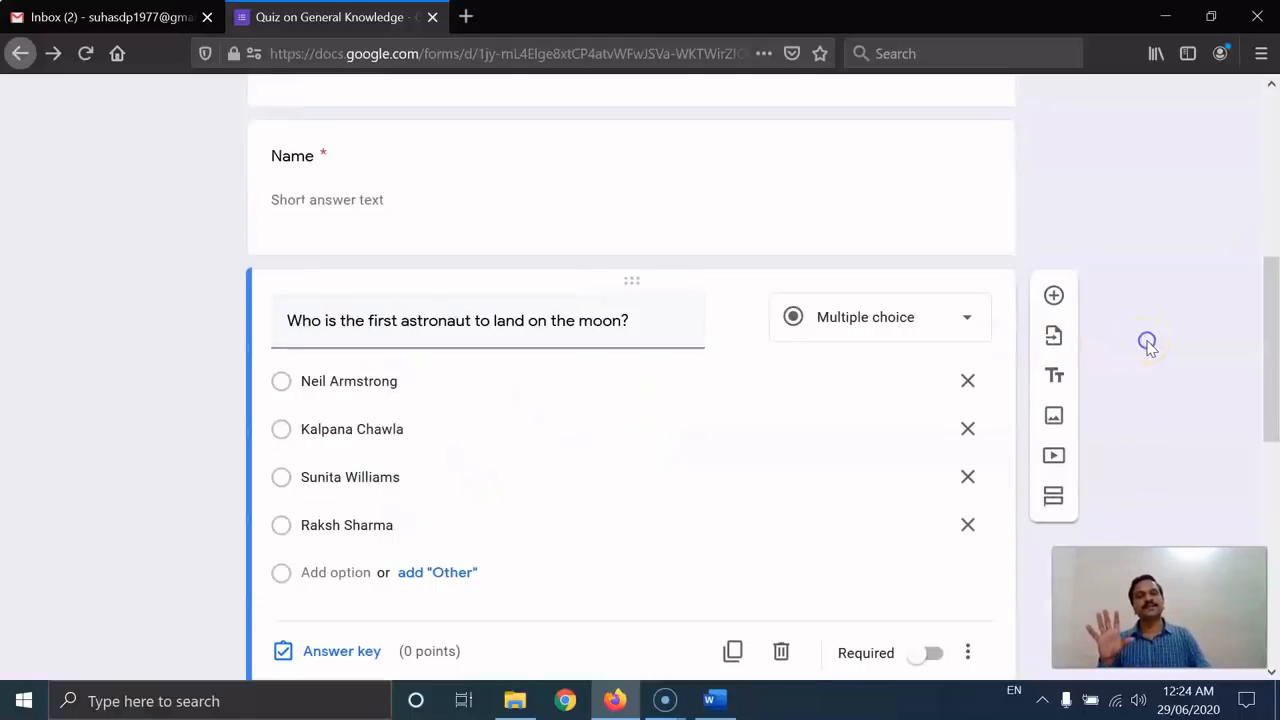
pyautogui.click(1138, 355)
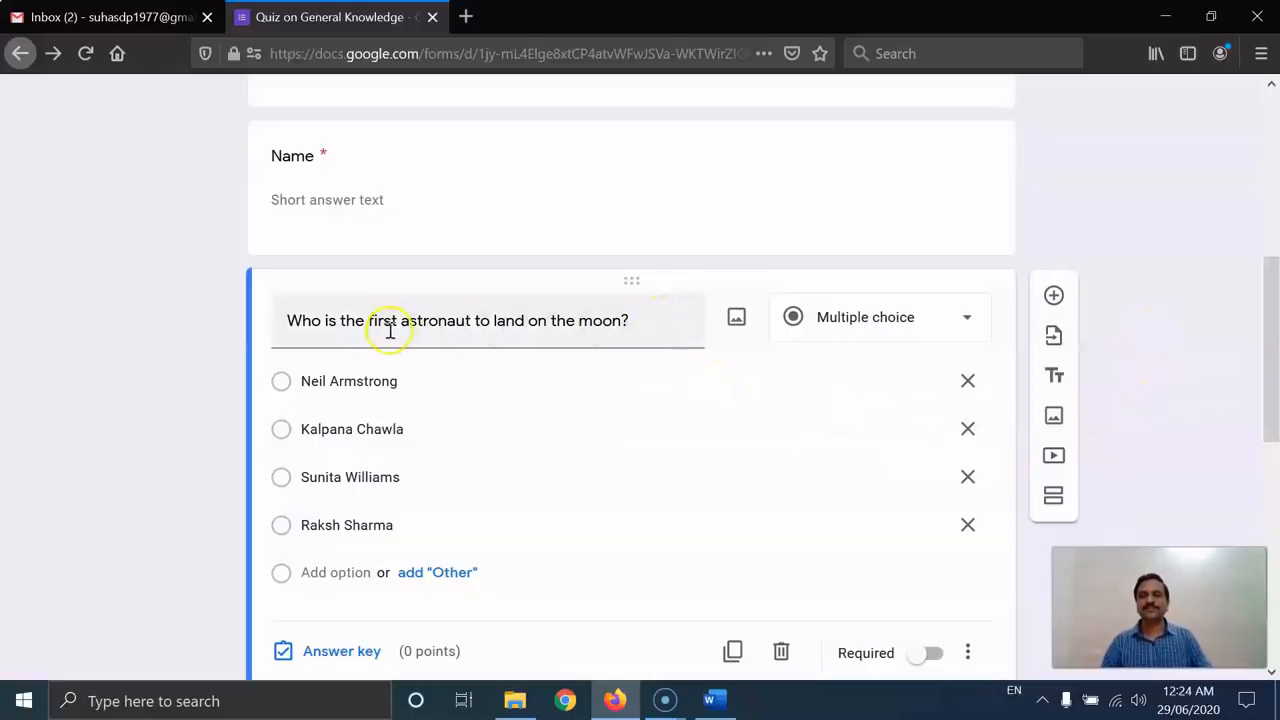
pyautogui.doubleClick(463, 320)
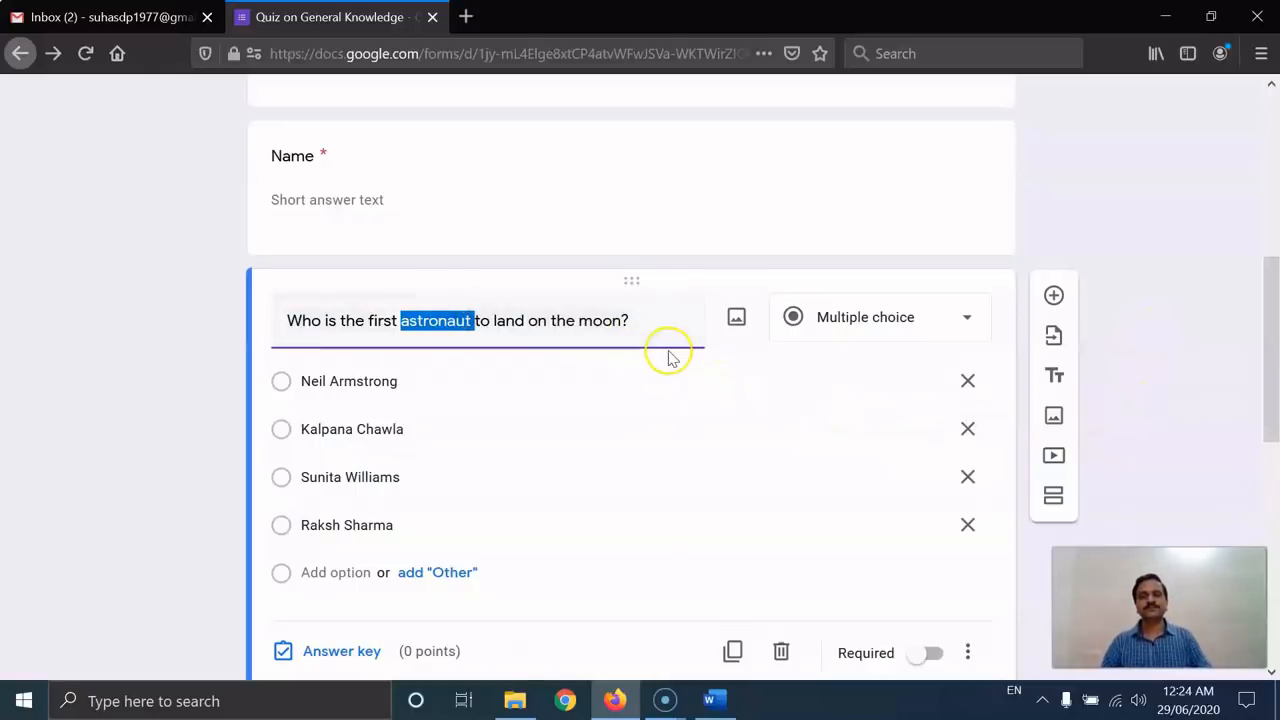
pyautogui.scroll(-3, 666, 352)
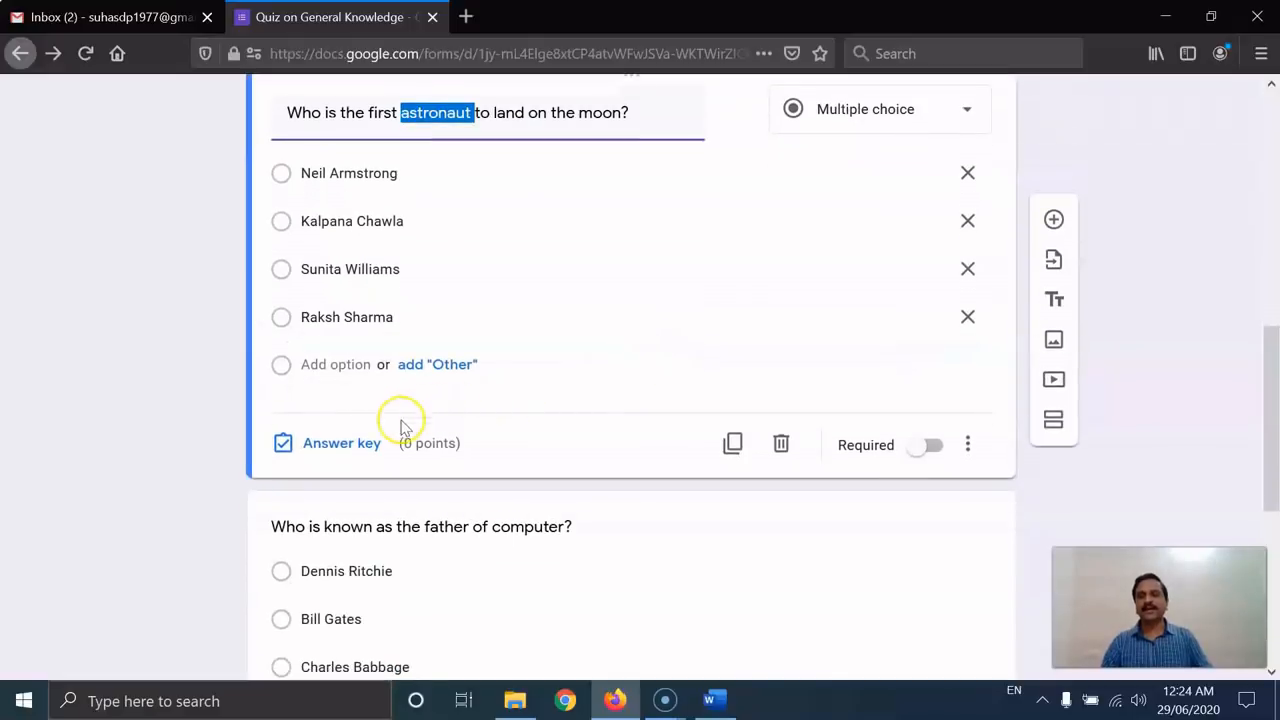
pyautogui.scroll(-2, 480, 451)
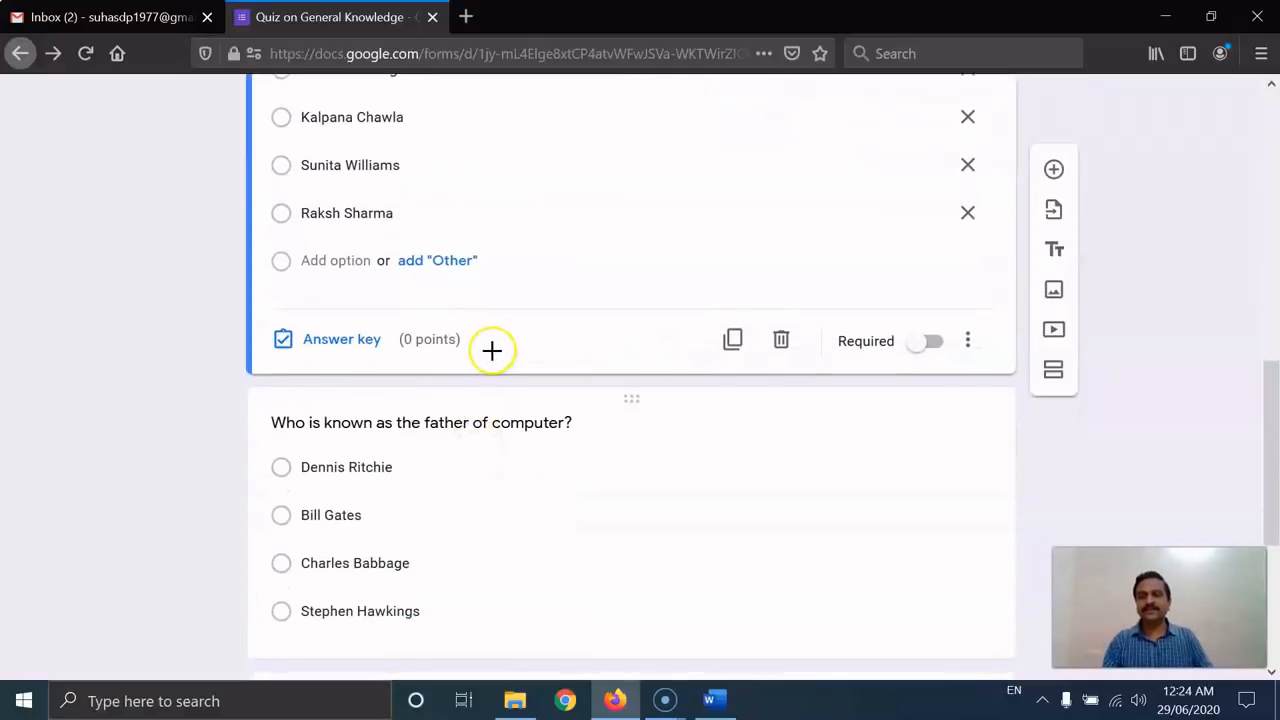
pyautogui.moveTo(233, 378)
pyautogui.mouseDown()
pyautogui.moveTo(177, 337)
pyautogui.moveTo(323, 294)
pyautogui.moveTo(611, 297)
pyautogui.moveTo(446, 382)
pyautogui.moveTo(210, 381)
pyautogui.mouseUp()
pyautogui.moveTo(466, 363); pyautogui.dragTo(556, 366)
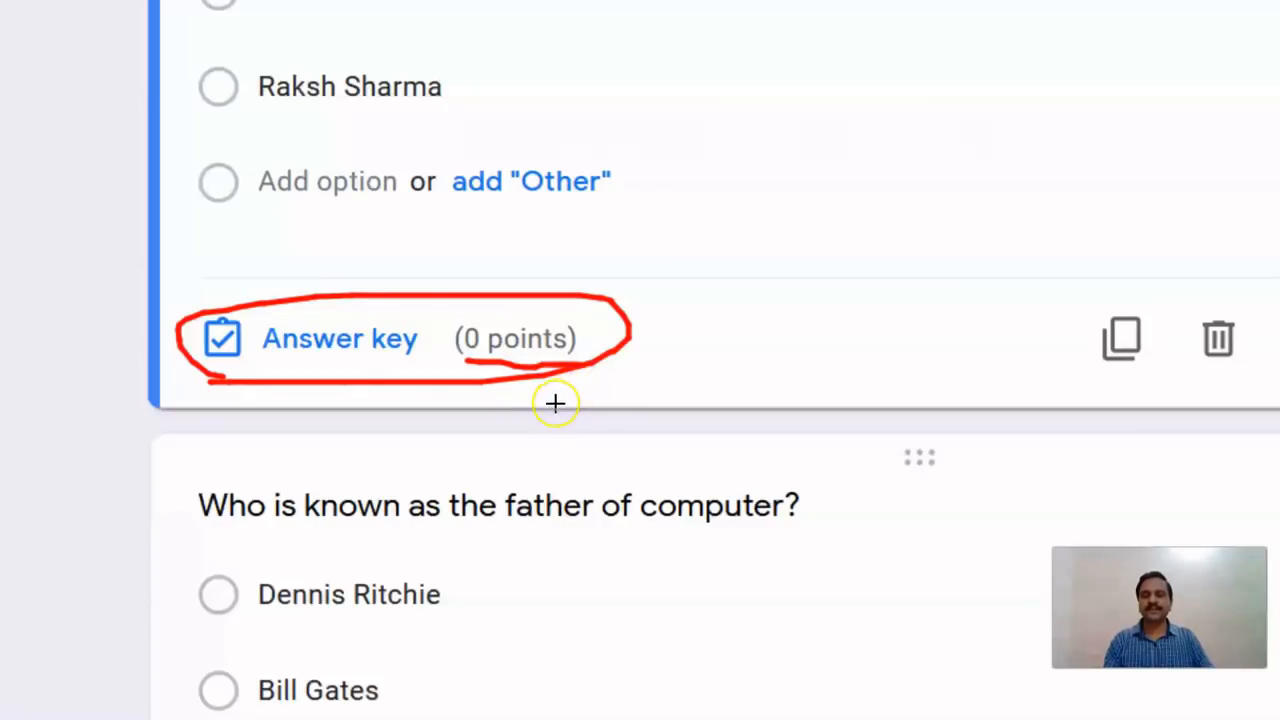
pyautogui.press('Escape')
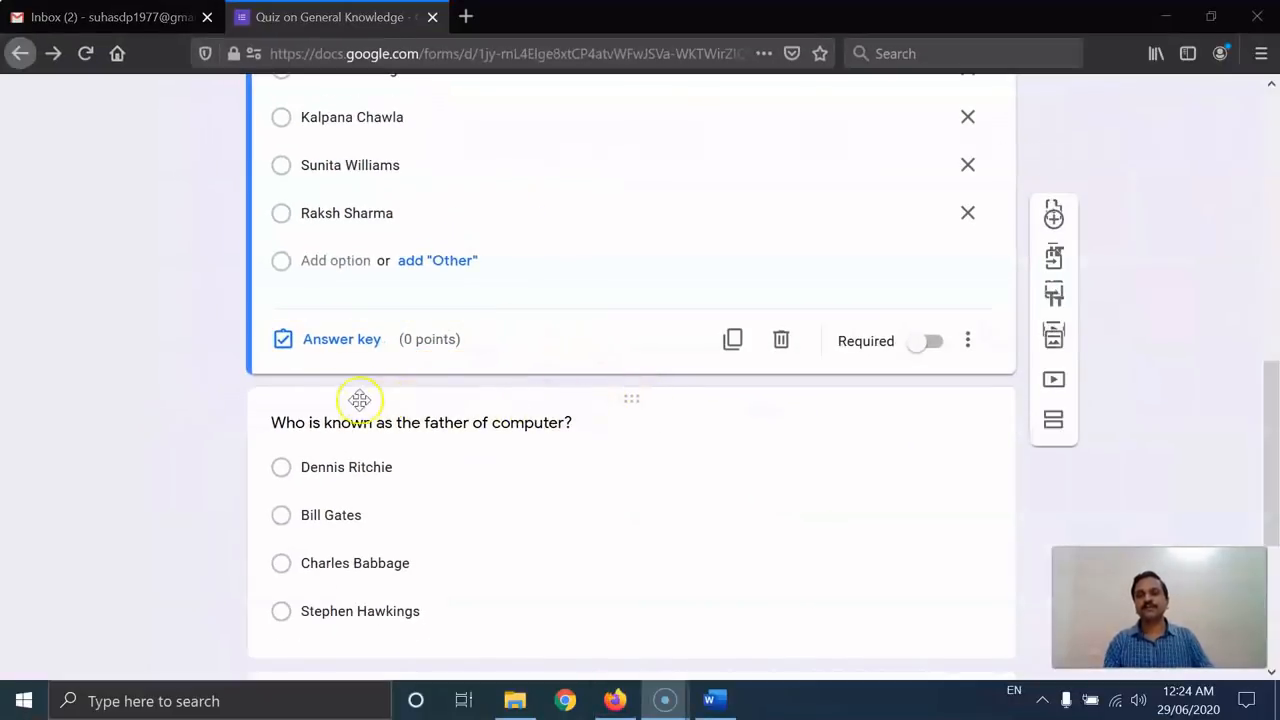
# In the answer key, mark Neil Armstrong correct and set the question to 2 points
pyautogui.click(343, 341)
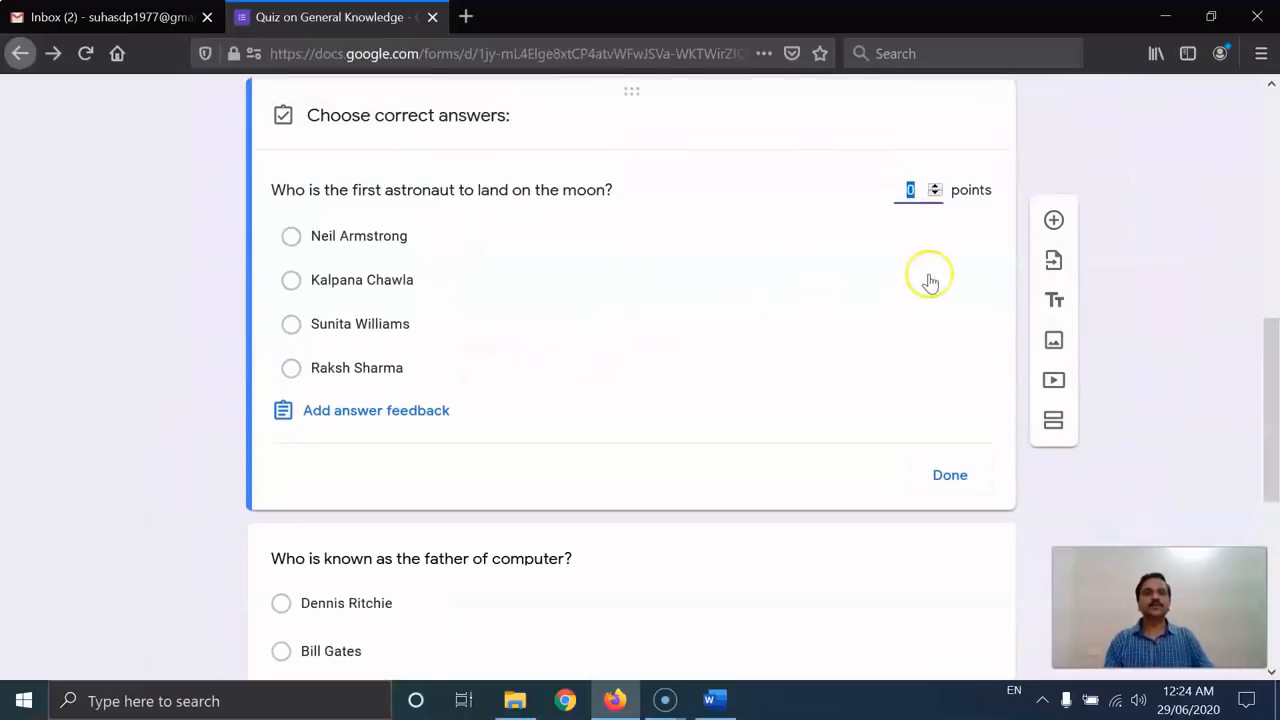
pyautogui.click(911, 191)
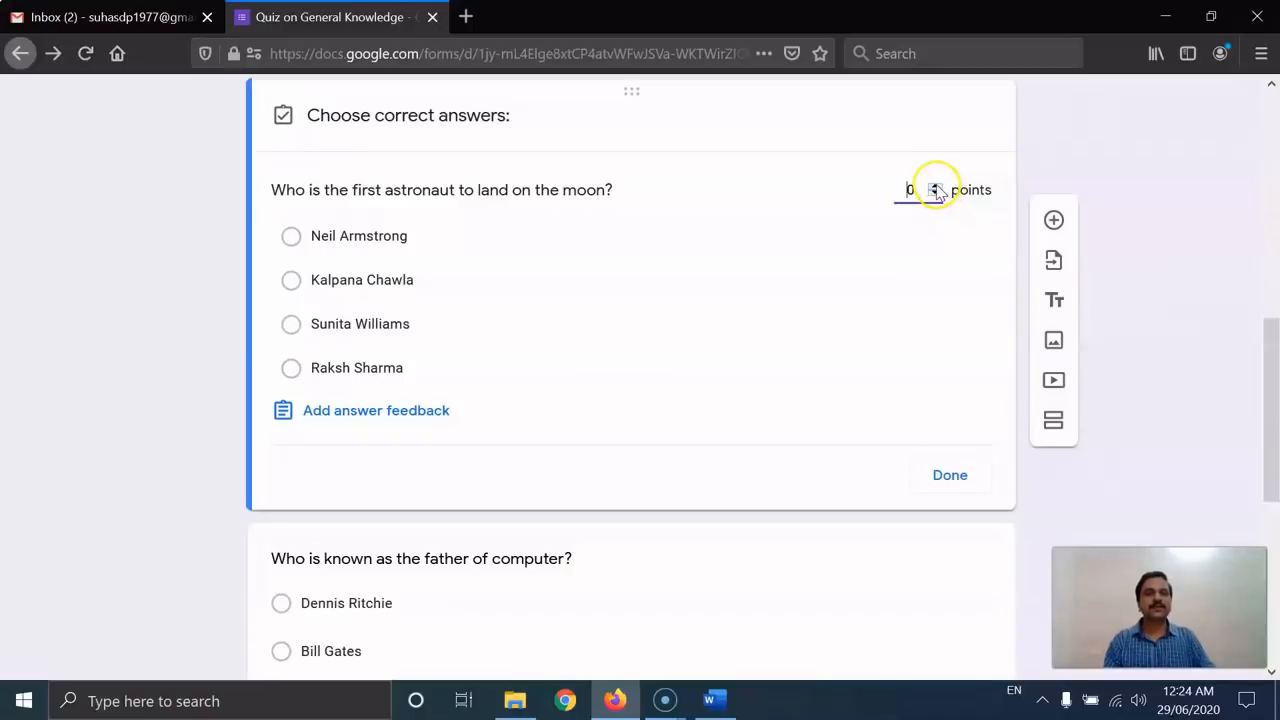
pyautogui.click(936, 187)
pyautogui.click(936, 187)
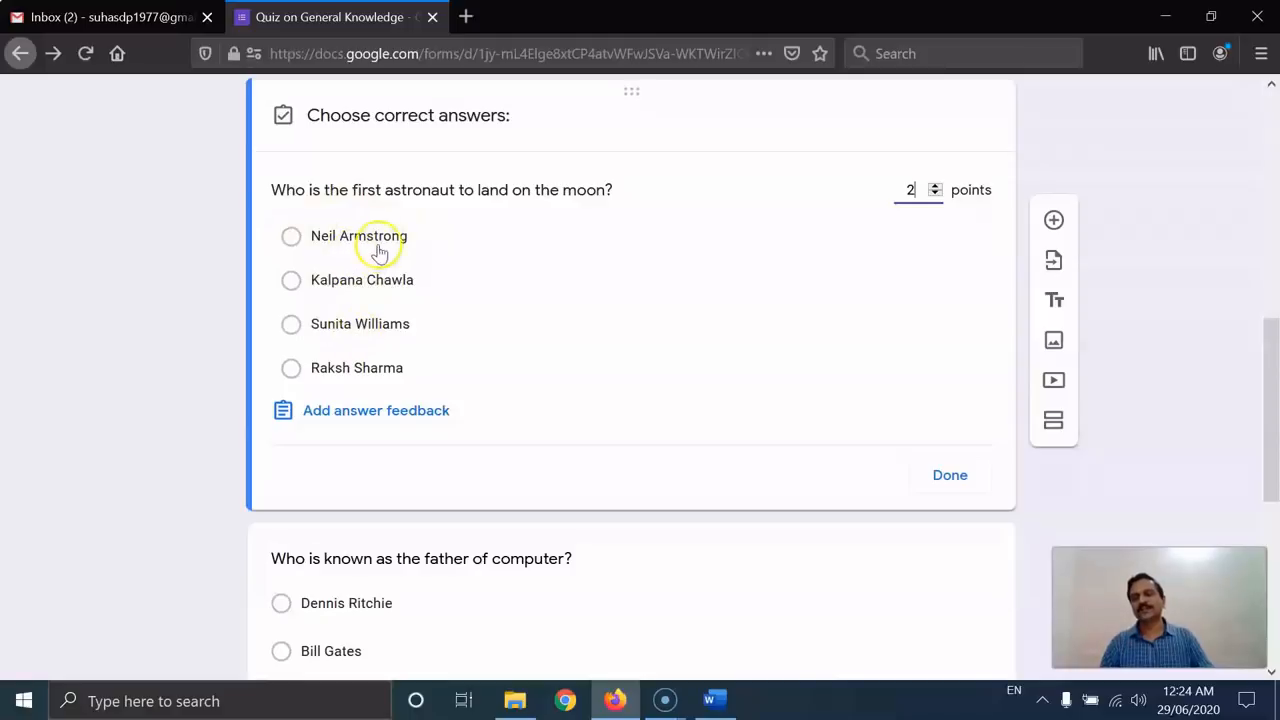
pyautogui.click(291, 237)
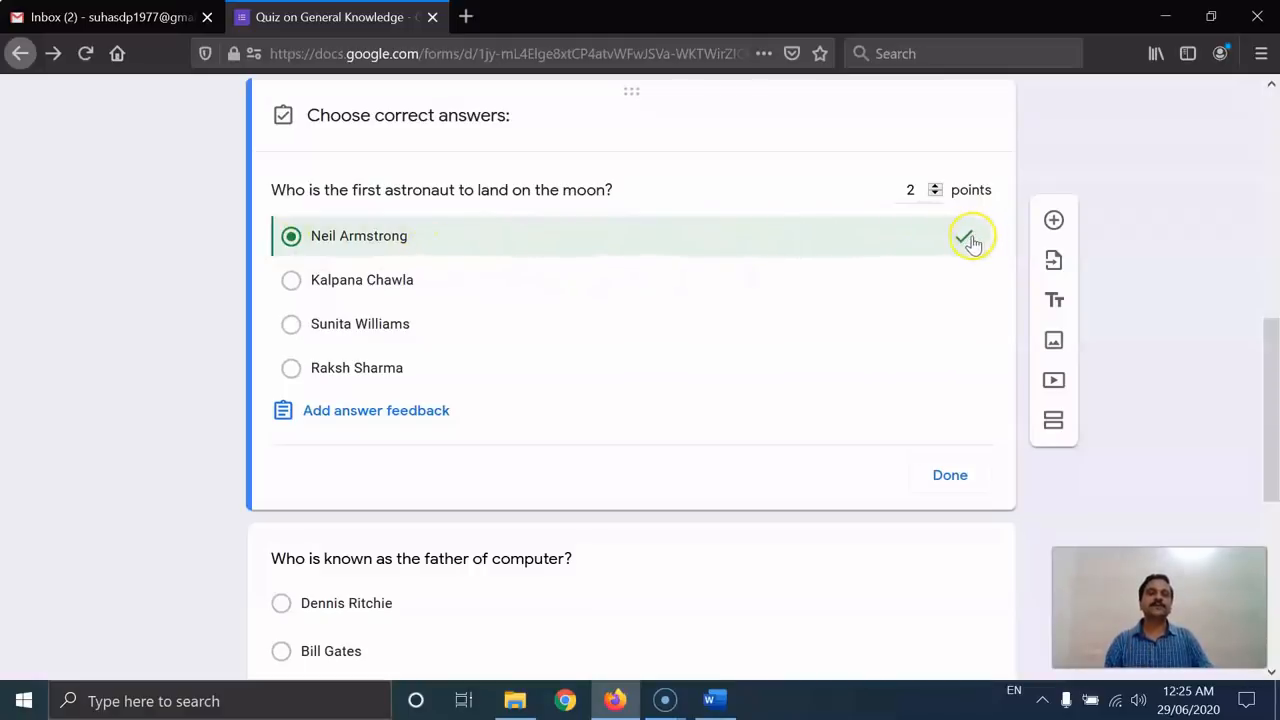
pyautogui.doubleClick(914, 193)
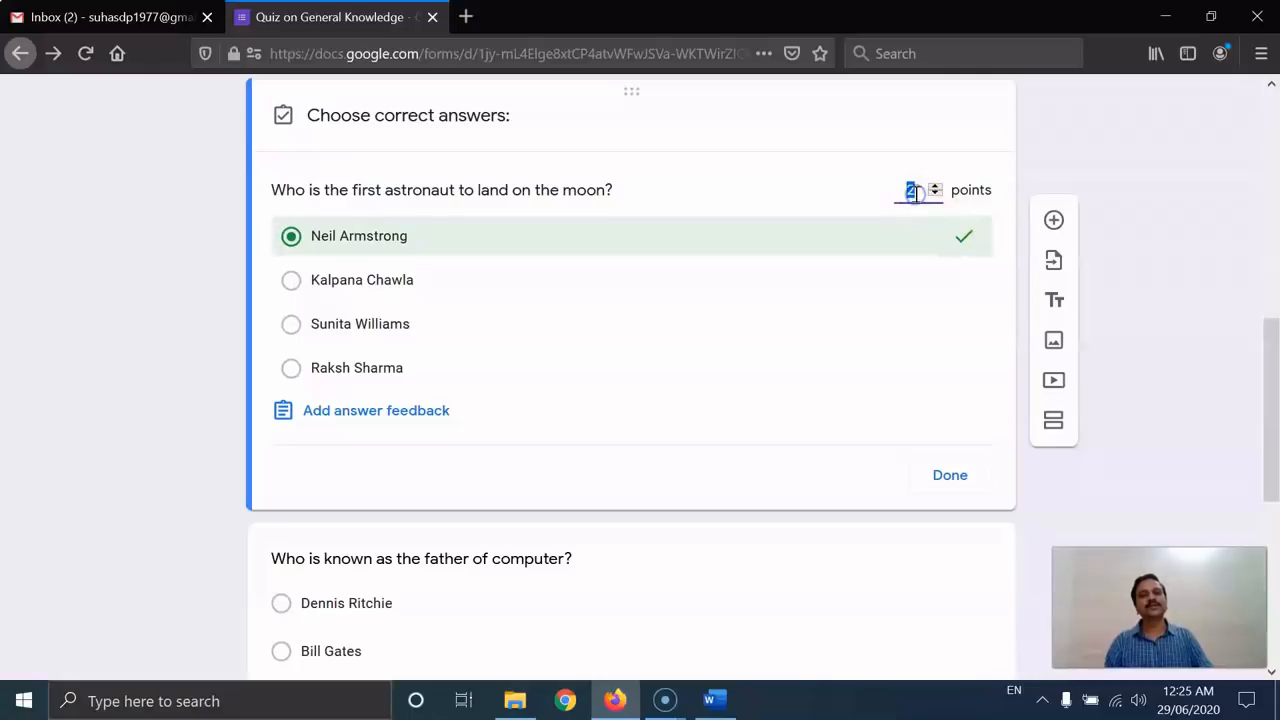
pyautogui.click(916, 194)
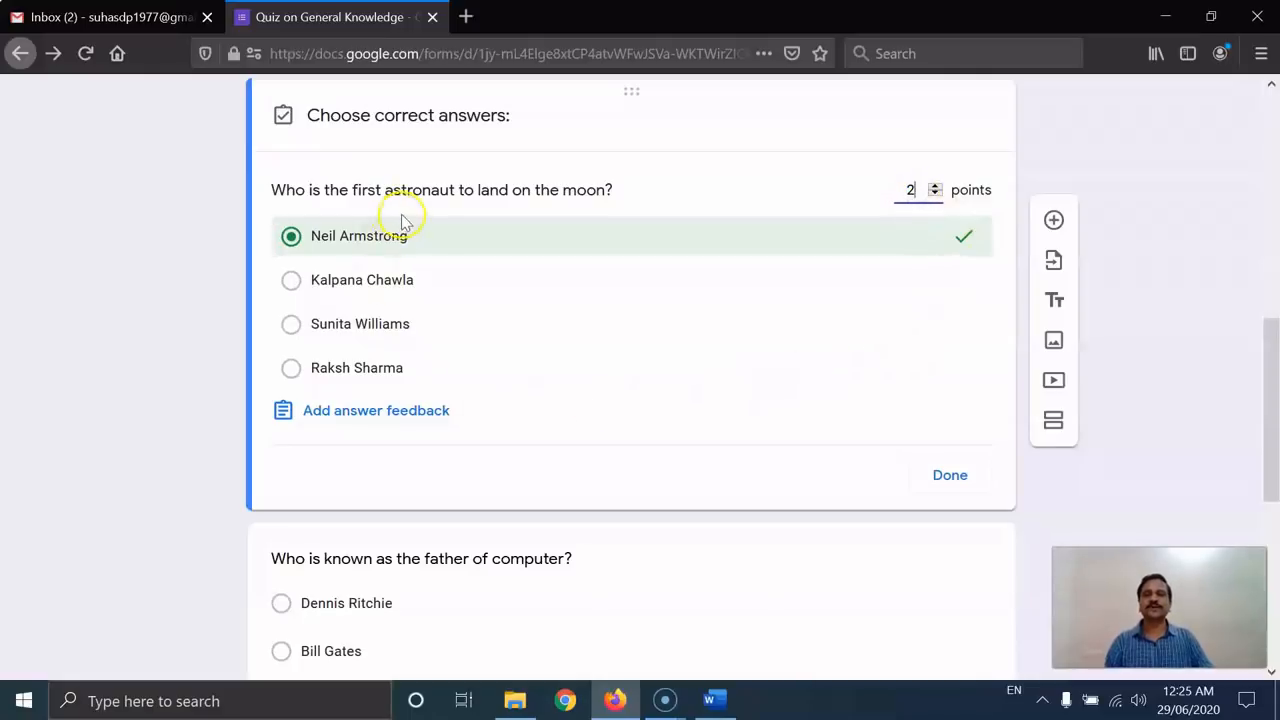
pyautogui.click(950, 476)
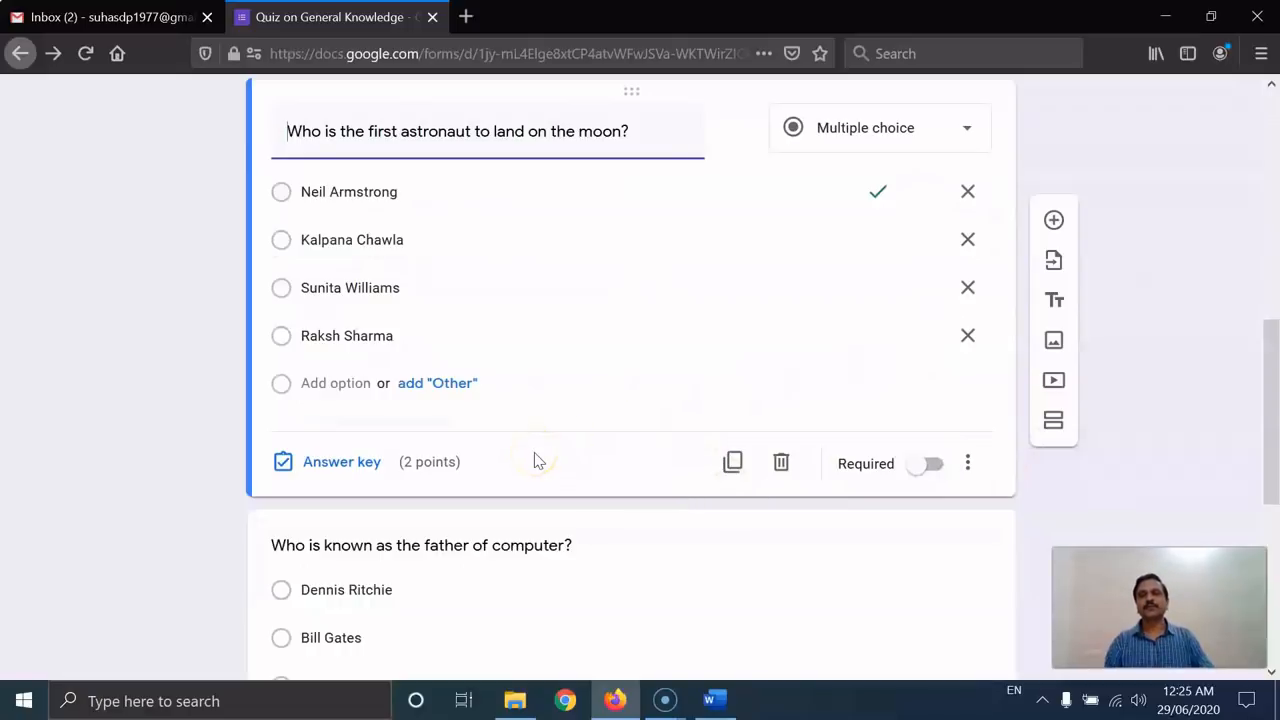
# Mark Charles Babbage as the correct answer to the father-of-computer question
pyautogui.scroll(2, 535, 400)
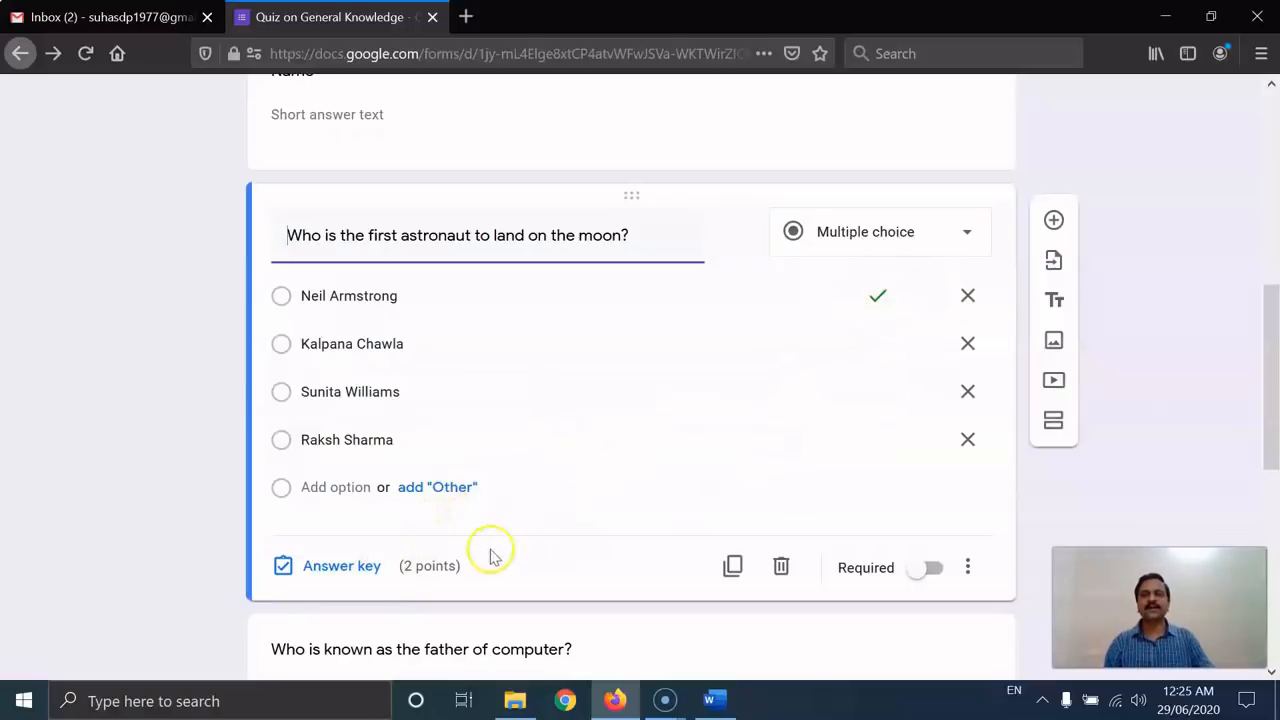
pyautogui.scroll(-5, 506, 540)
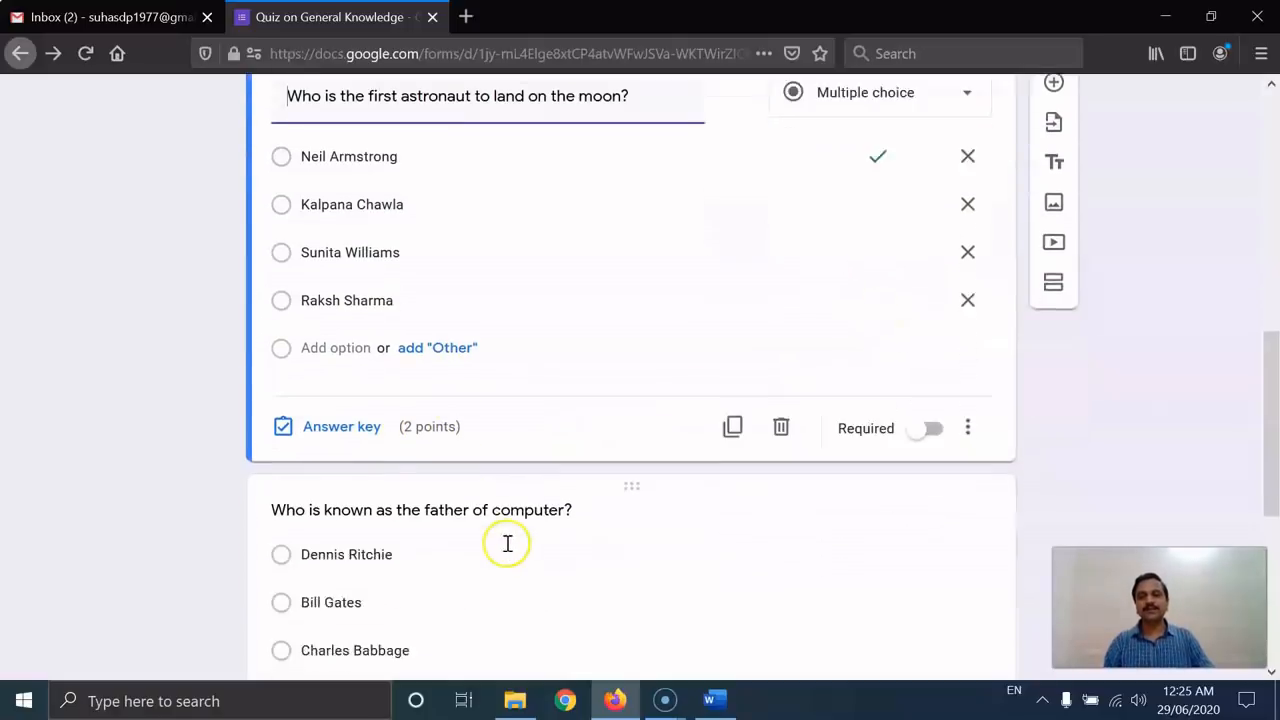
pyautogui.click(552, 333)
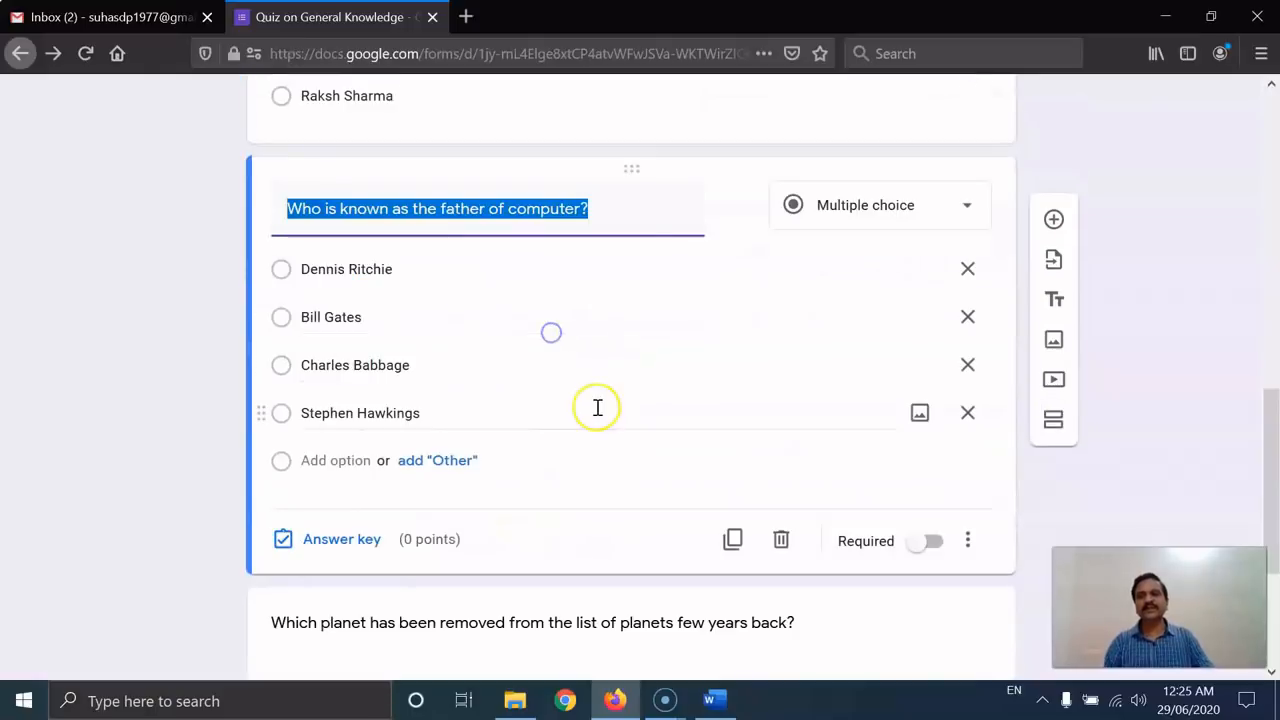
pyautogui.click(360, 540)
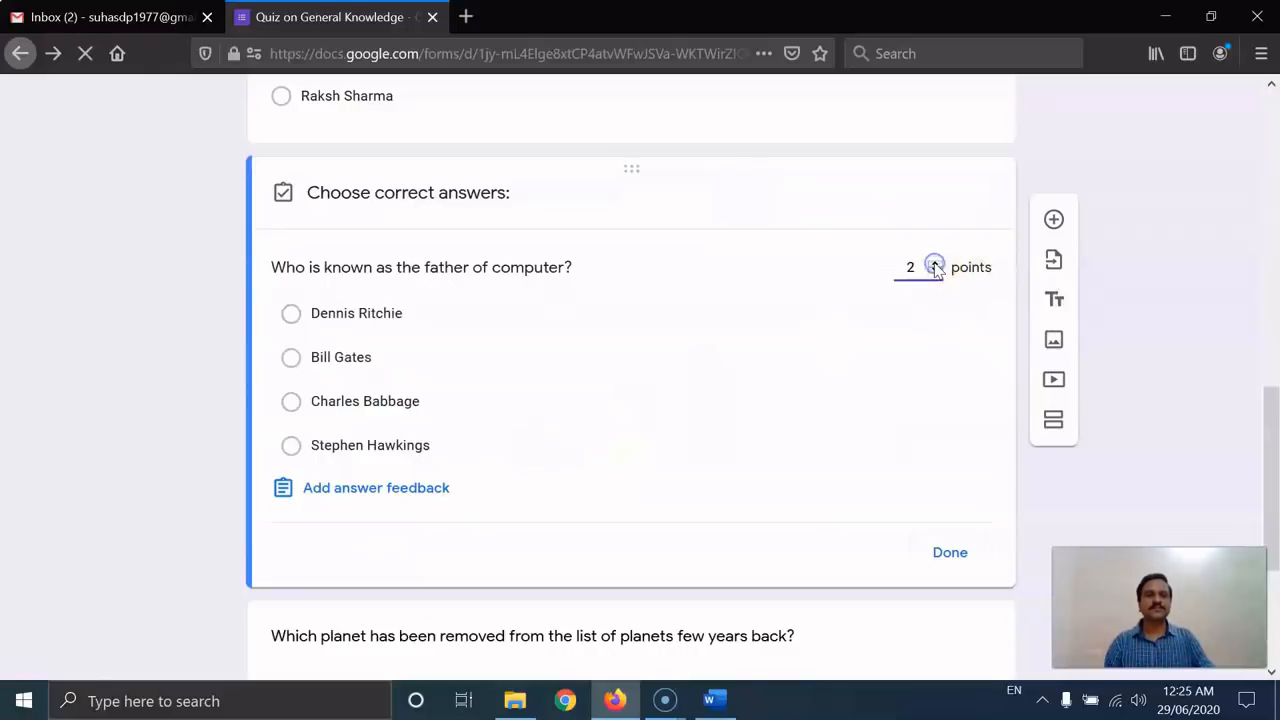
pyautogui.click(289, 403)
pyautogui.scroll(-1, 707, 421)
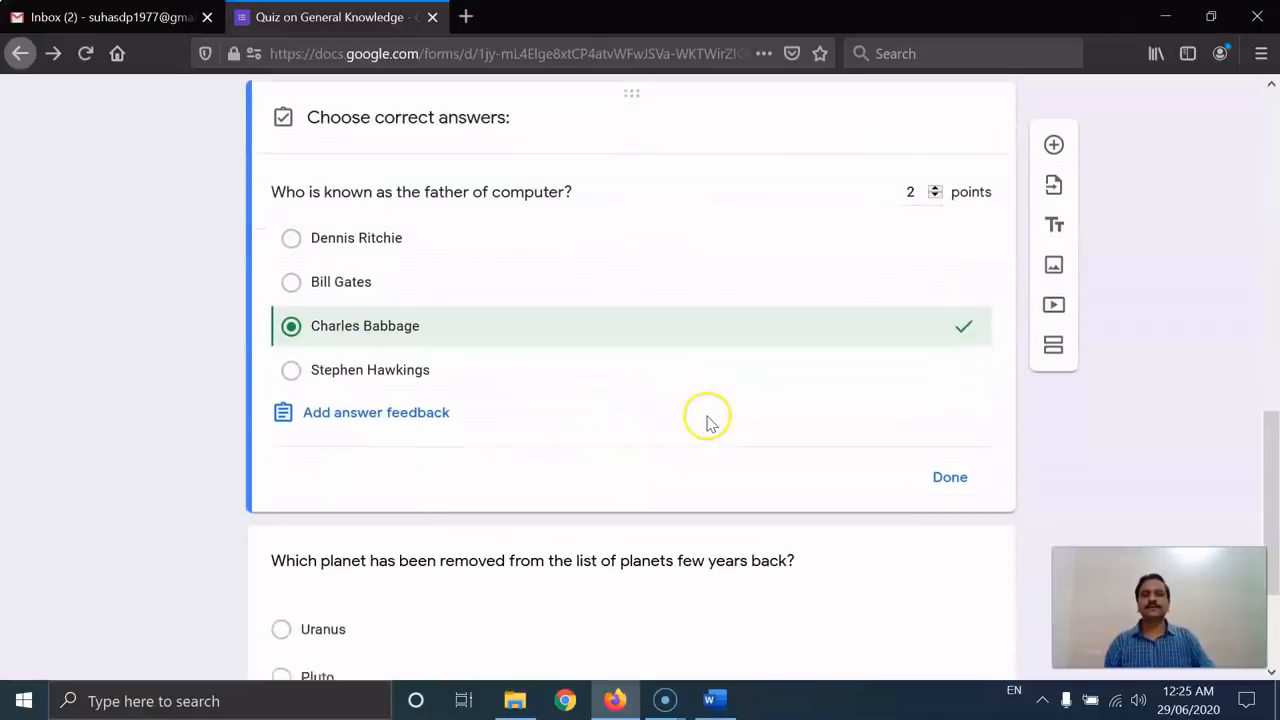
pyautogui.click(957, 452)
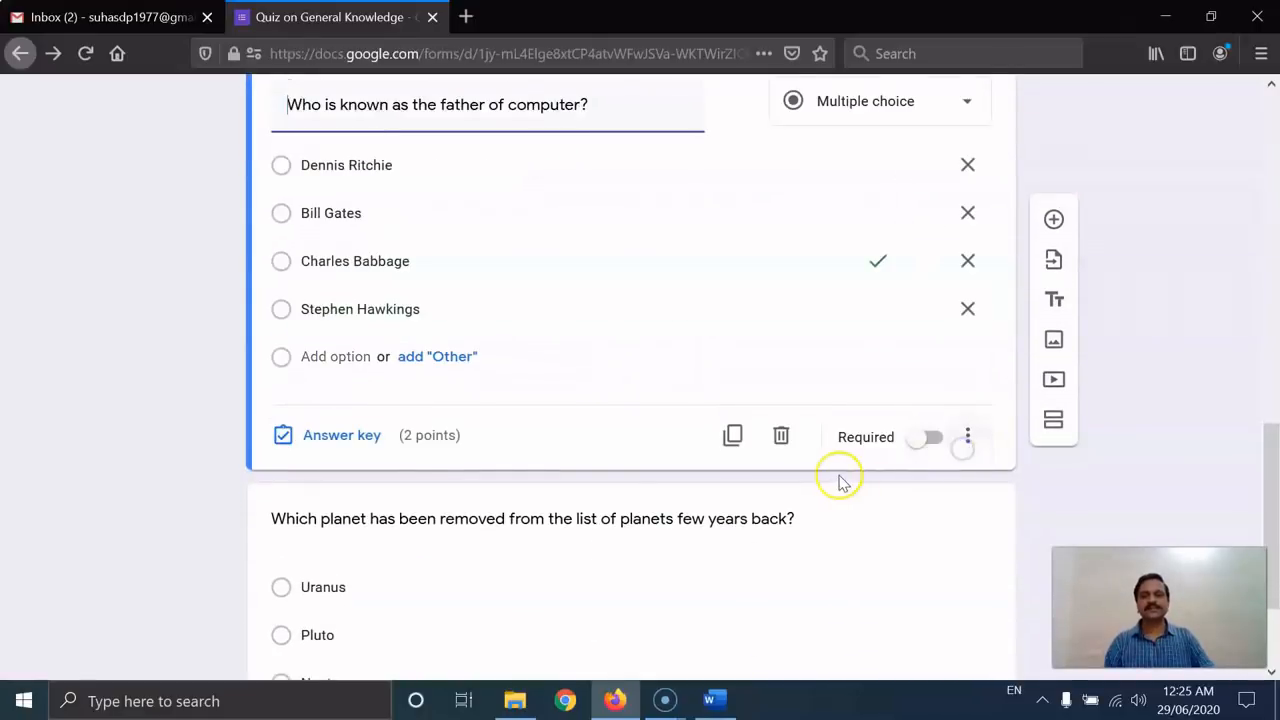
# Mark Pluto correct for the planet question at 2 points, then check the Word notes
pyautogui.scroll(-3, 840, 482)
pyautogui.click(580, 374)
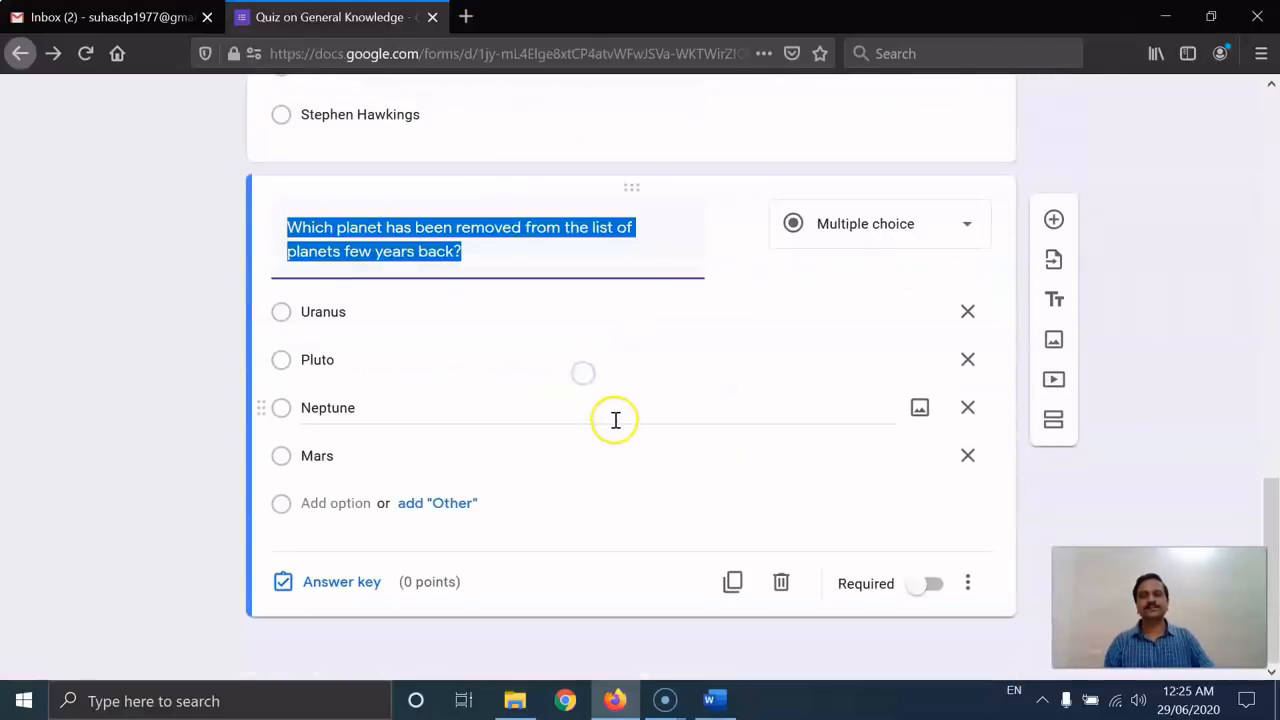
pyautogui.click(352, 585)
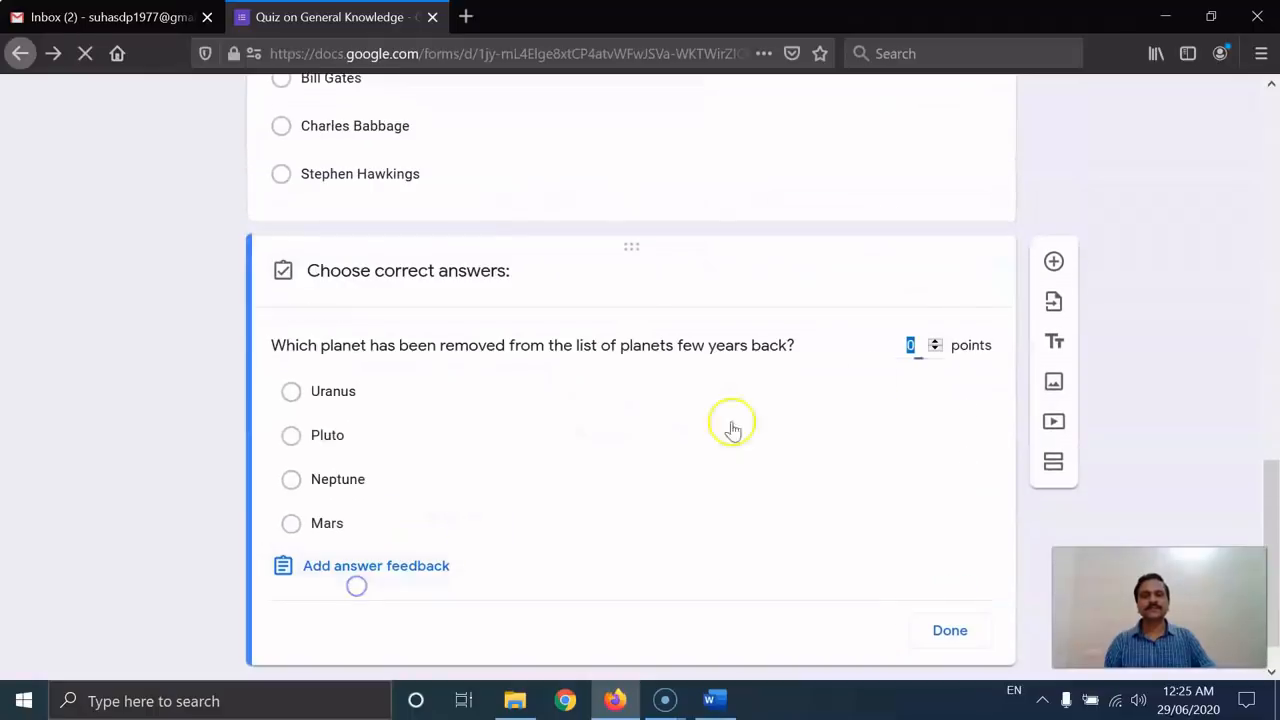
pyautogui.click(934, 341)
pyautogui.click(934, 341)
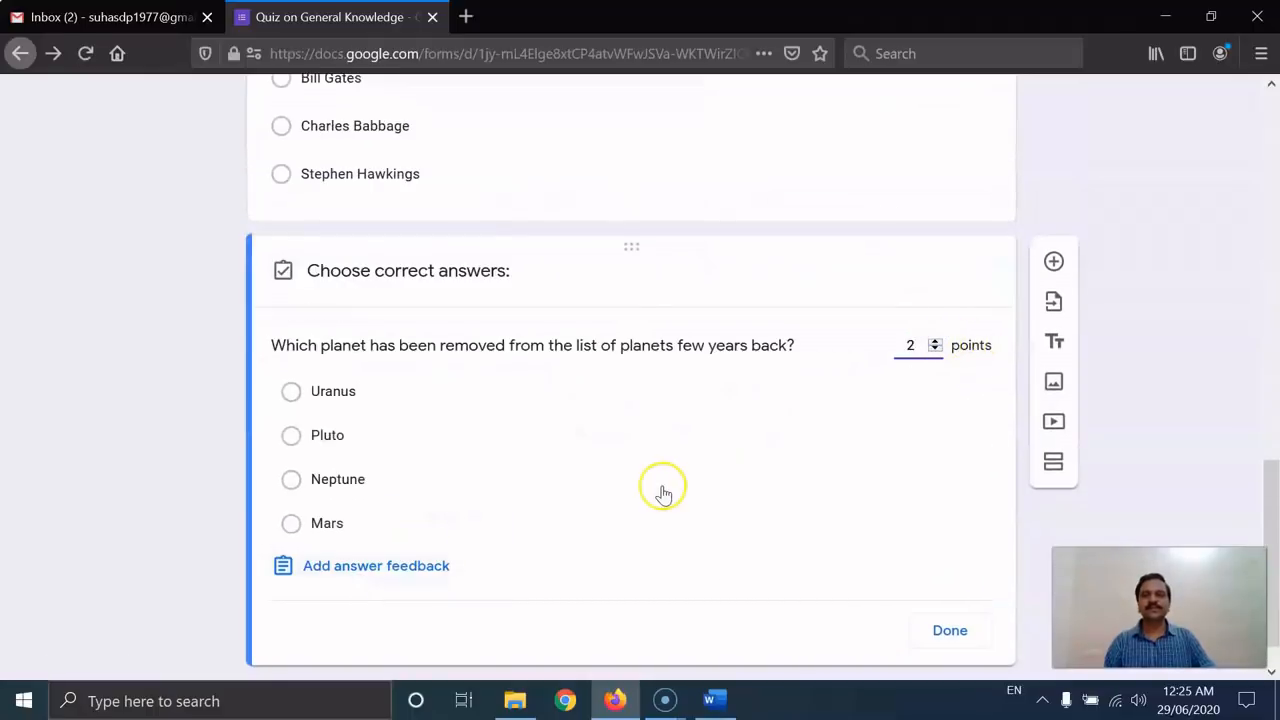
pyautogui.scroll(-1, 655, 485)
pyautogui.click(291, 386)
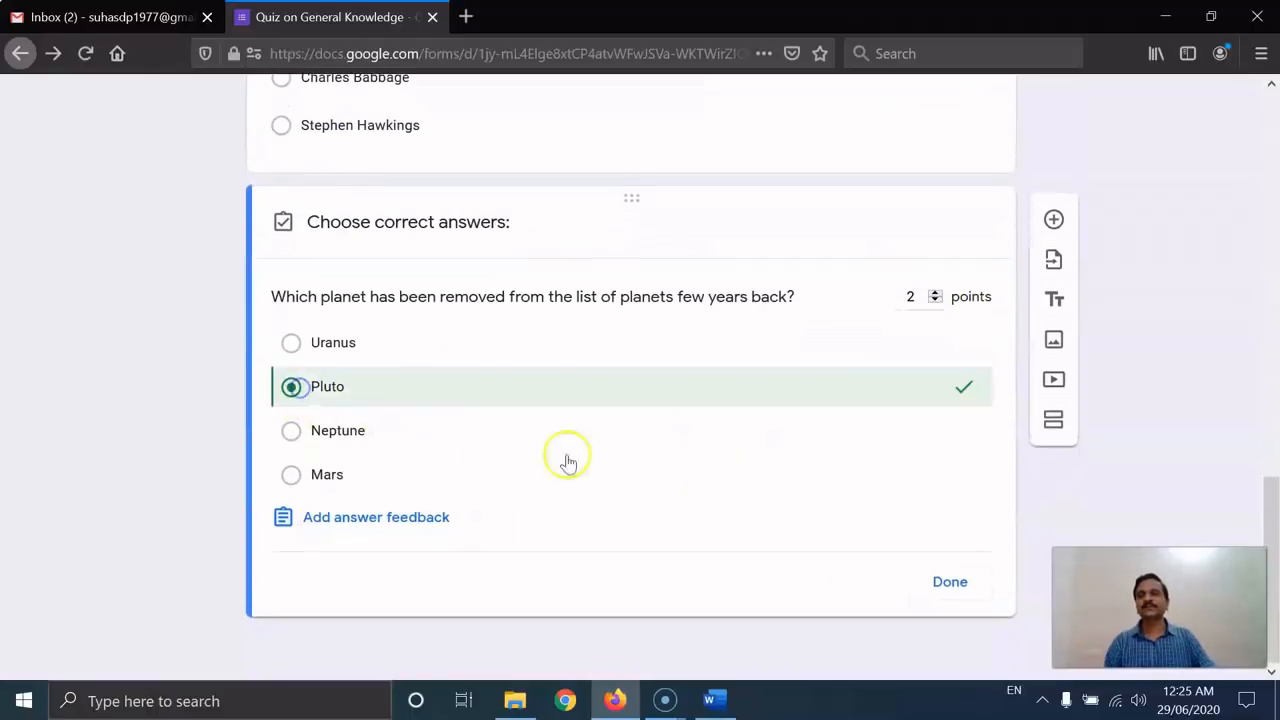
pyautogui.click(958, 582)
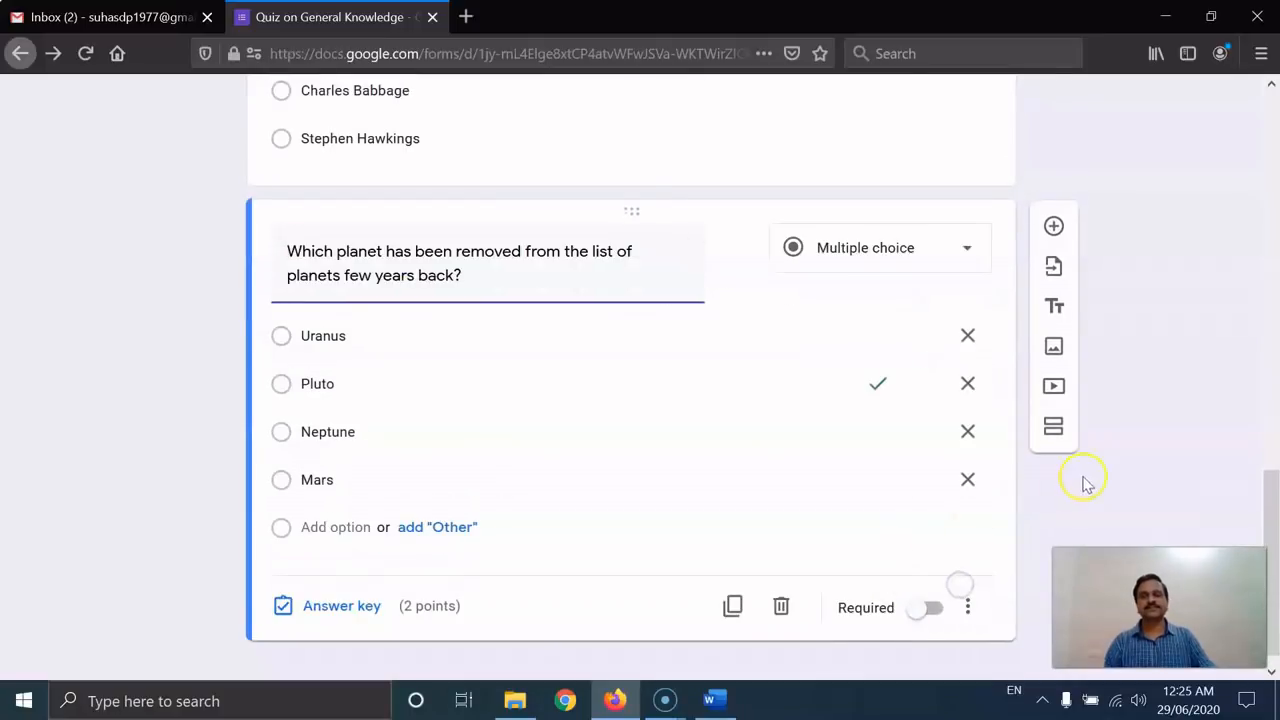
pyautogui.scroll(-1, 1226, 469)
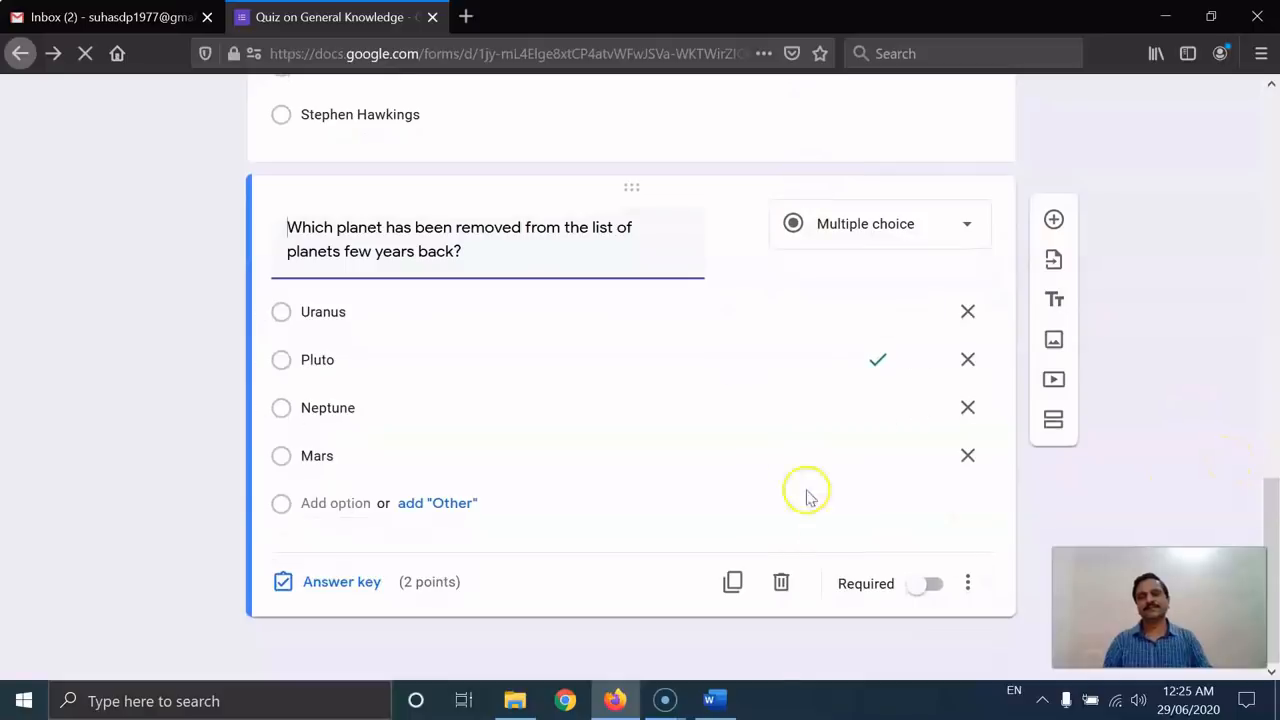
pyautogui.click(710, 700)
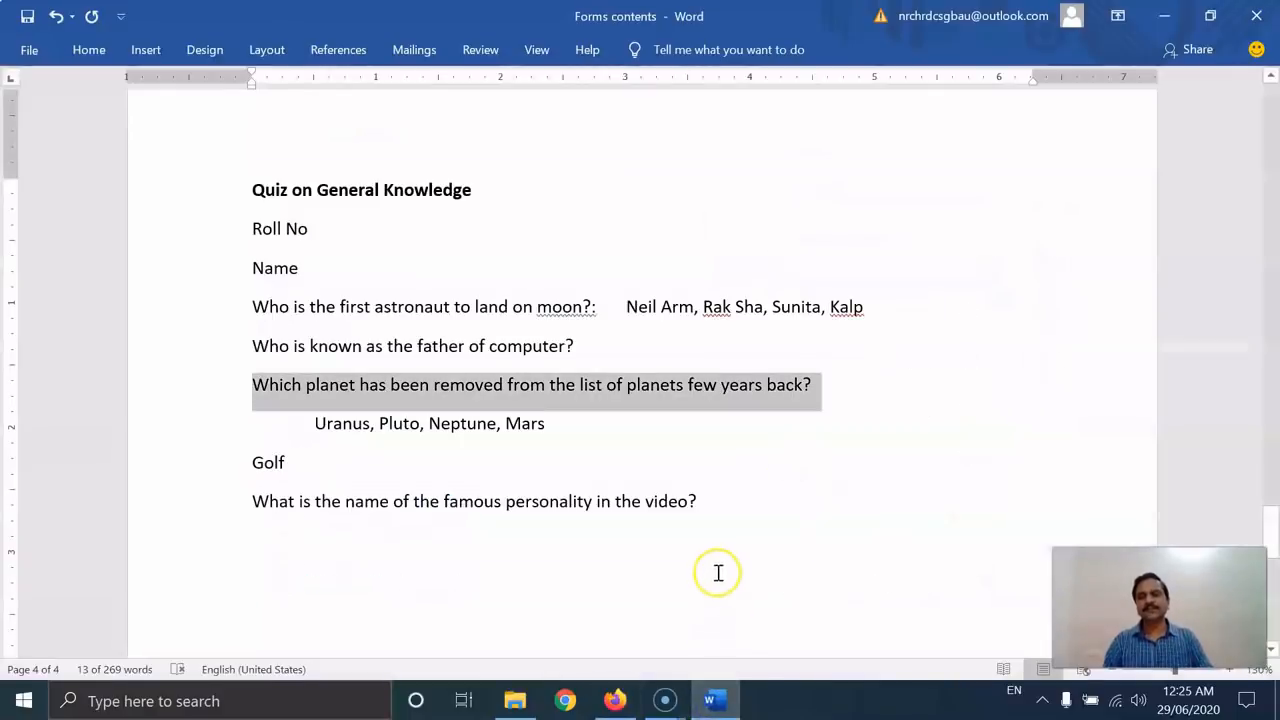
pyautogui.doubleClick(266, 463)
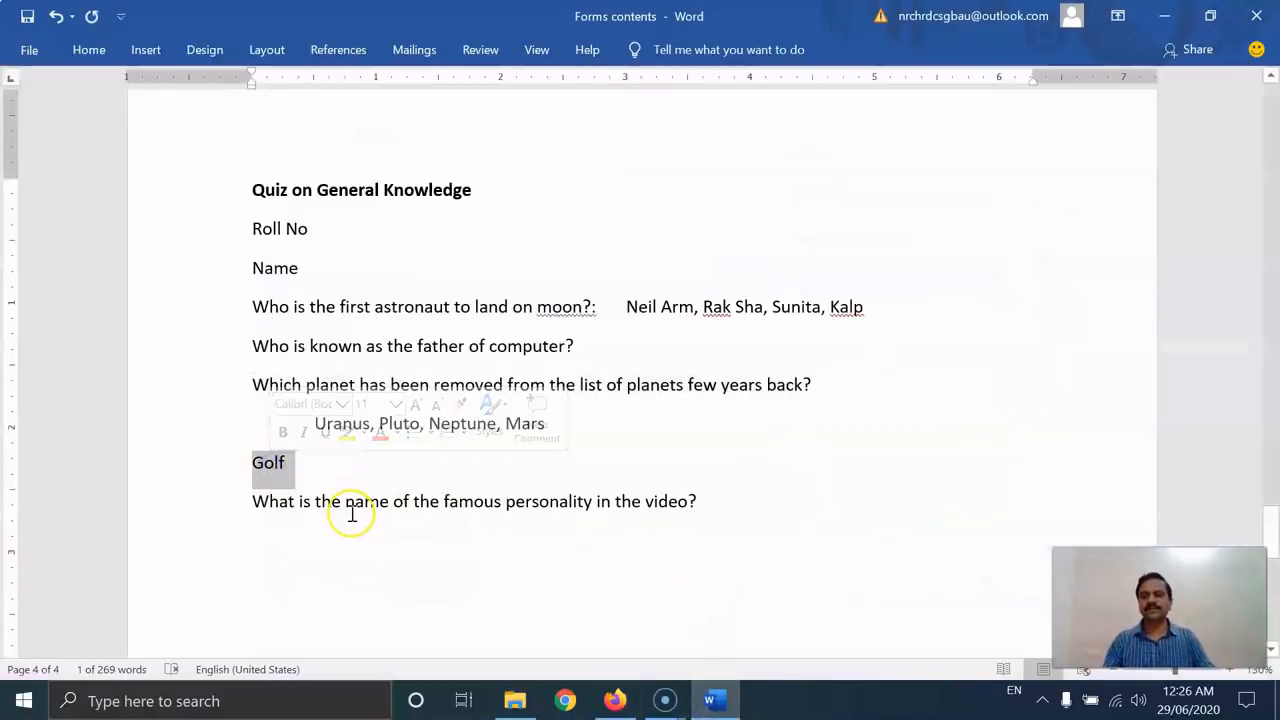
pyautogui.hotkey('alt', 'Tab')
pyautogui.click(1150, 458)
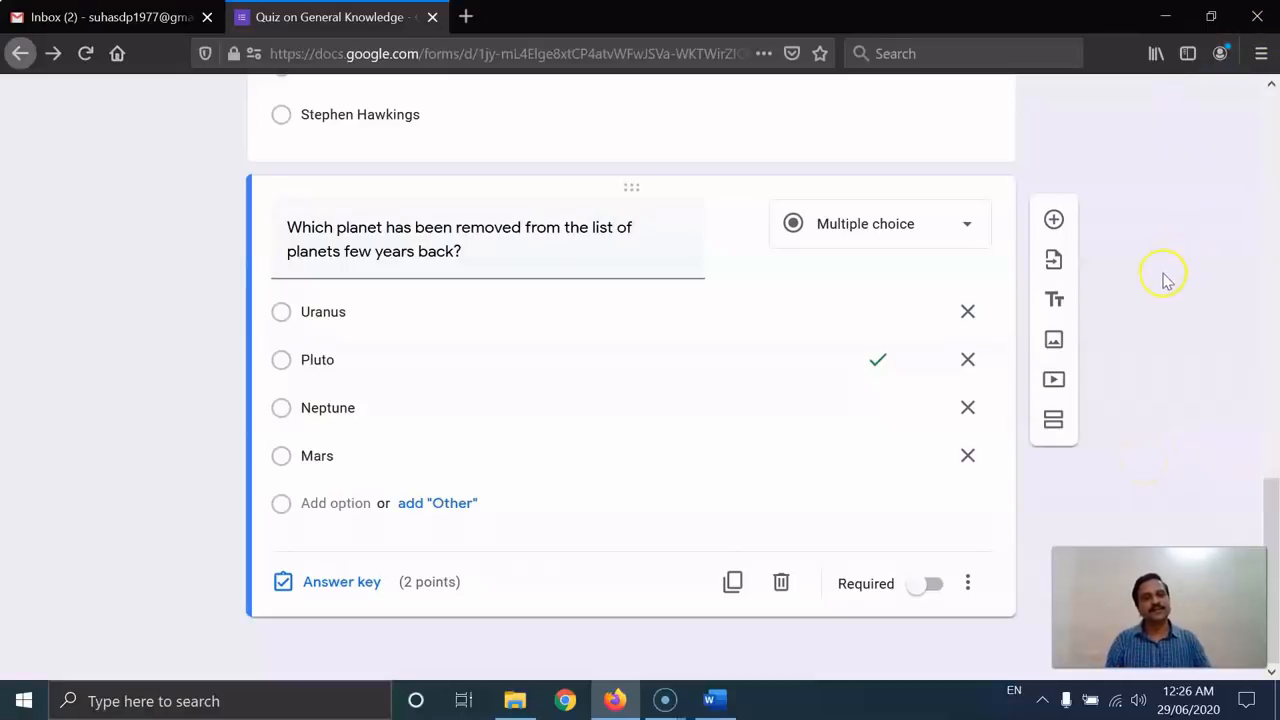
# Upload the golf picture from the Documents folder as a new image item
pyautogui.click(1055, 343)
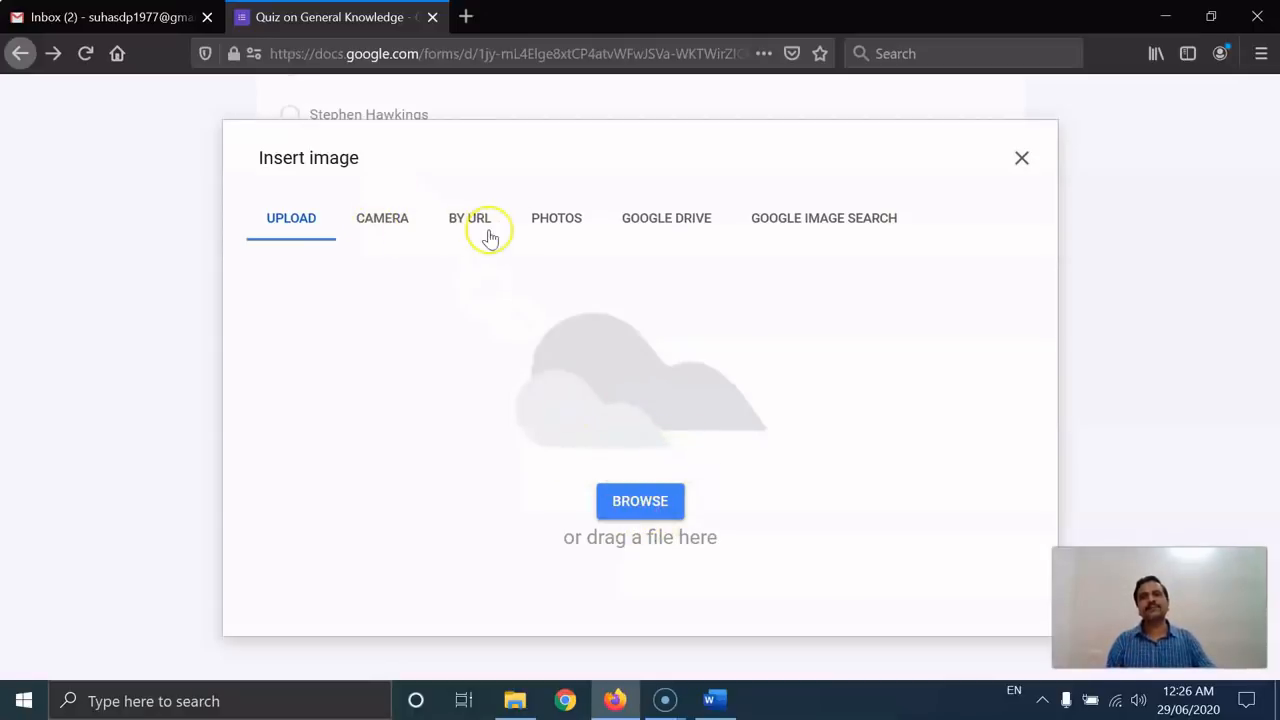
pyautogui.click(640, 502)
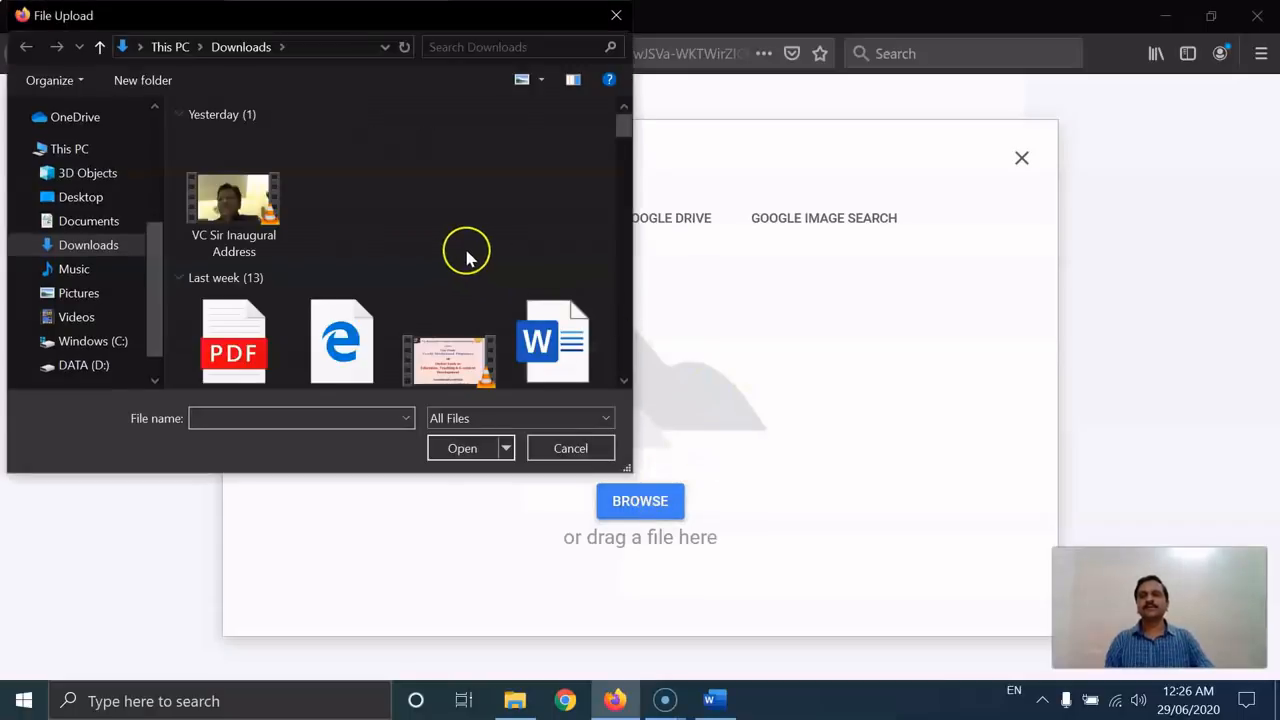
pyautogui.scroll(-3, 466, 252)
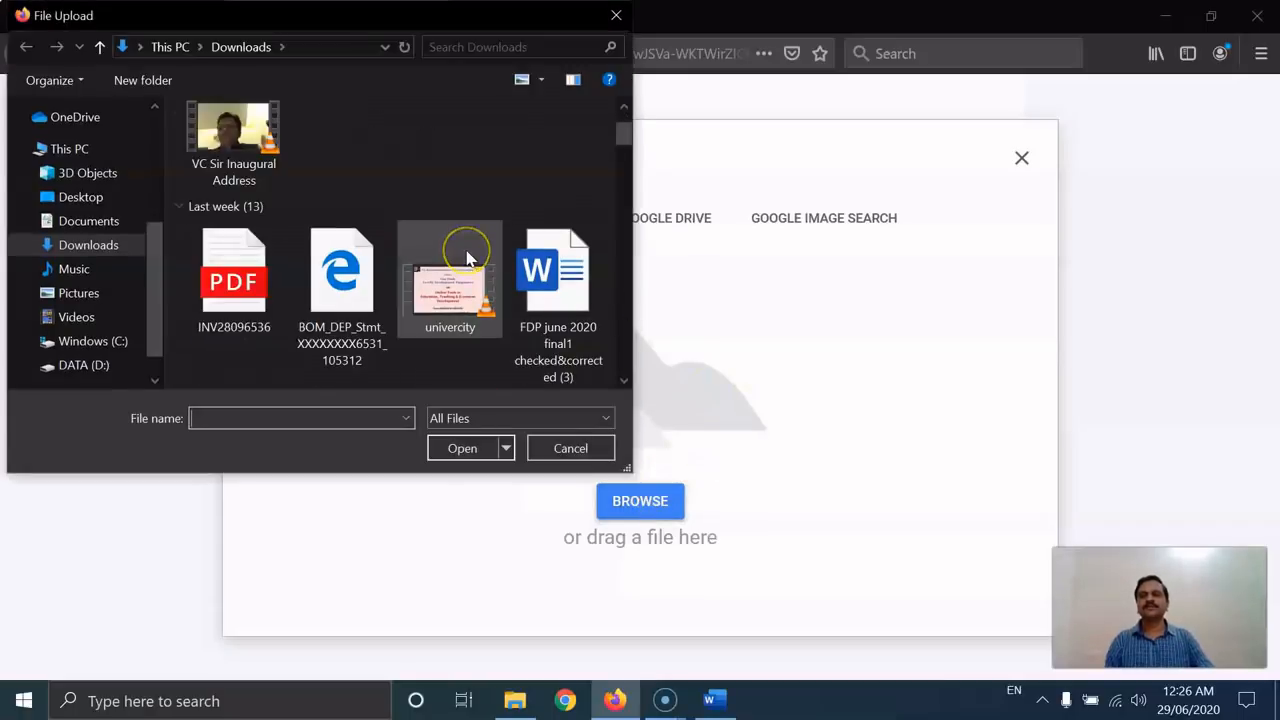
pyautogui.click(92, 224)
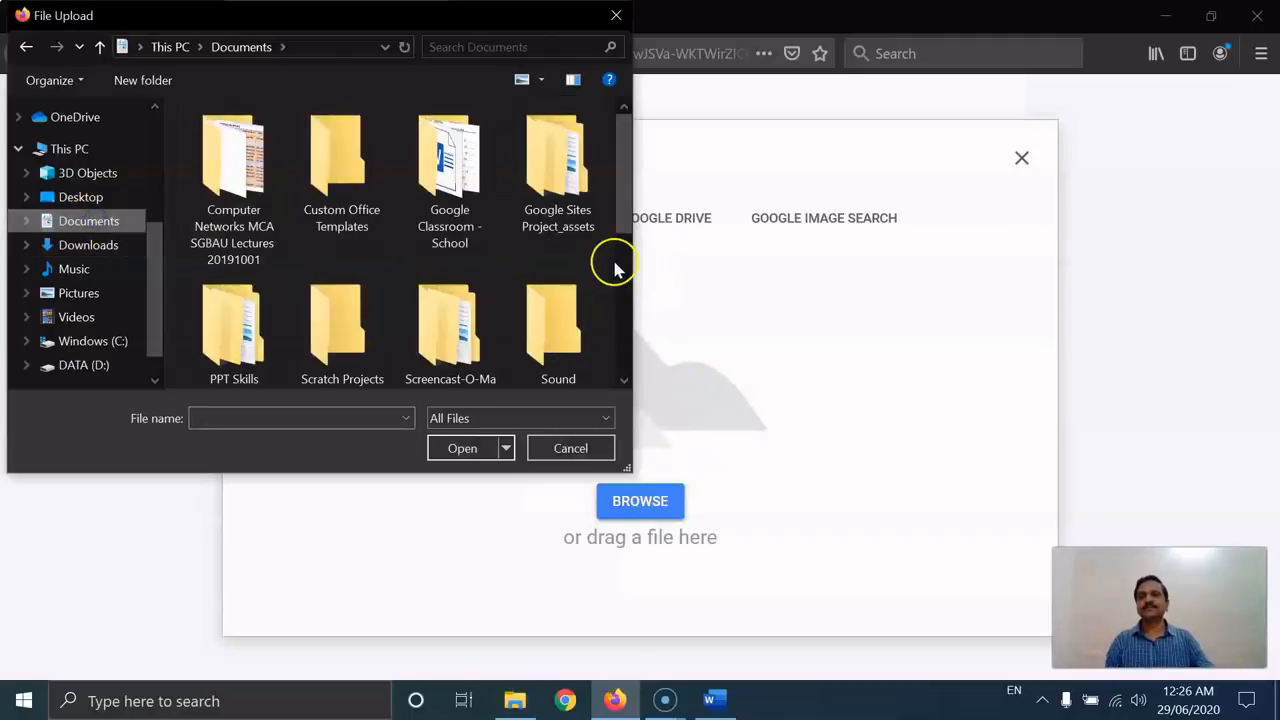
pyautogui.scroll(-3, 607, 250)
pyautogui.click(391, 322)
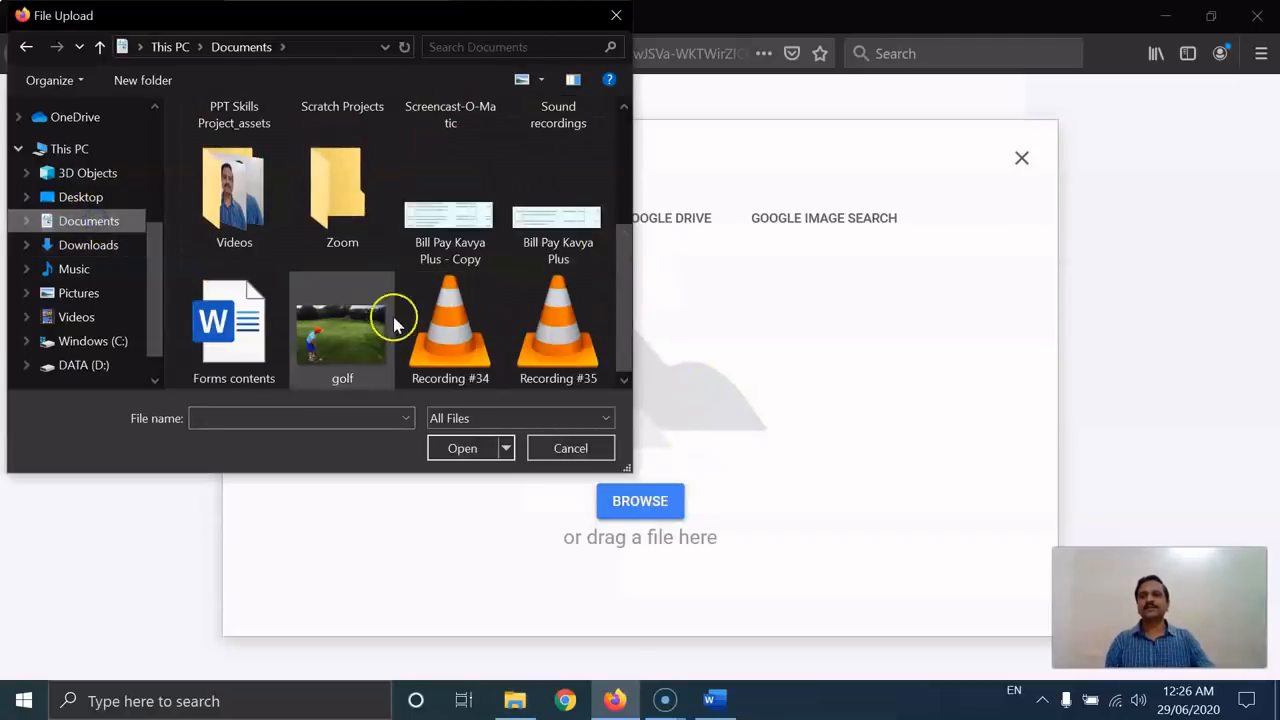
pyautogui.click(470, 448)
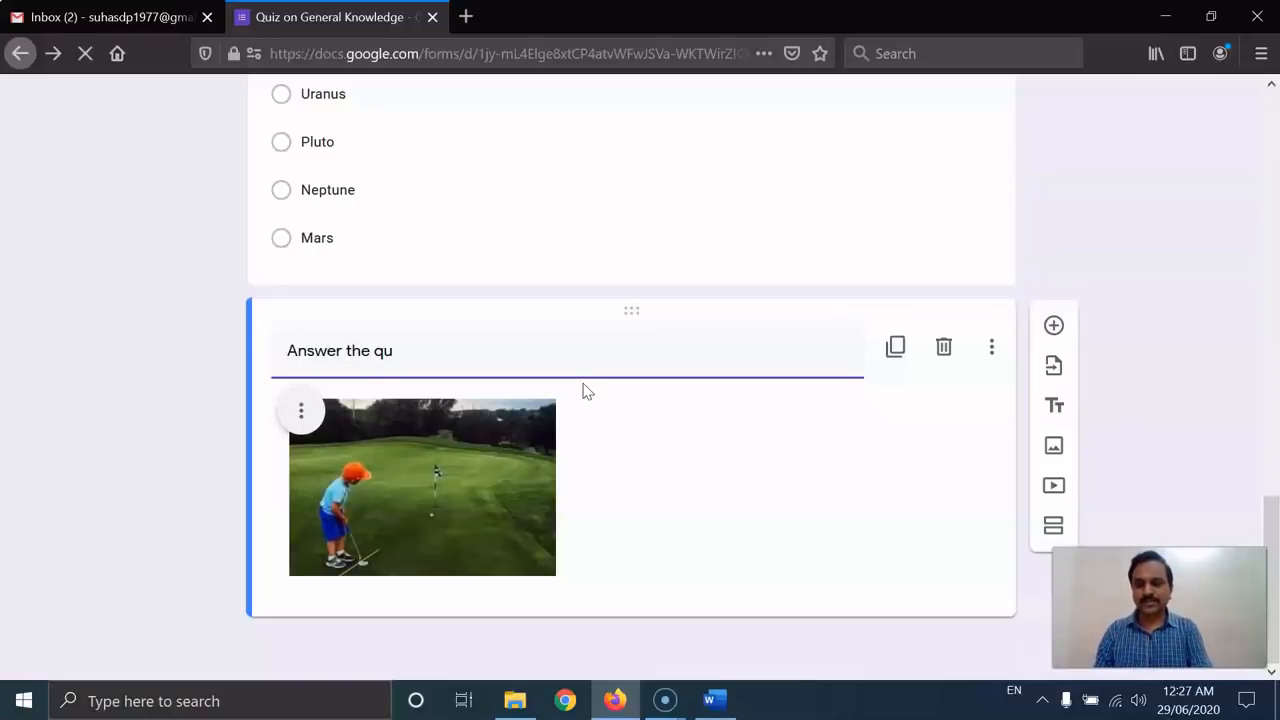
# Title the image 'Answer the question based on the following image.' and center-align the golf picture
pyautogui.write('estion based on the following image.')
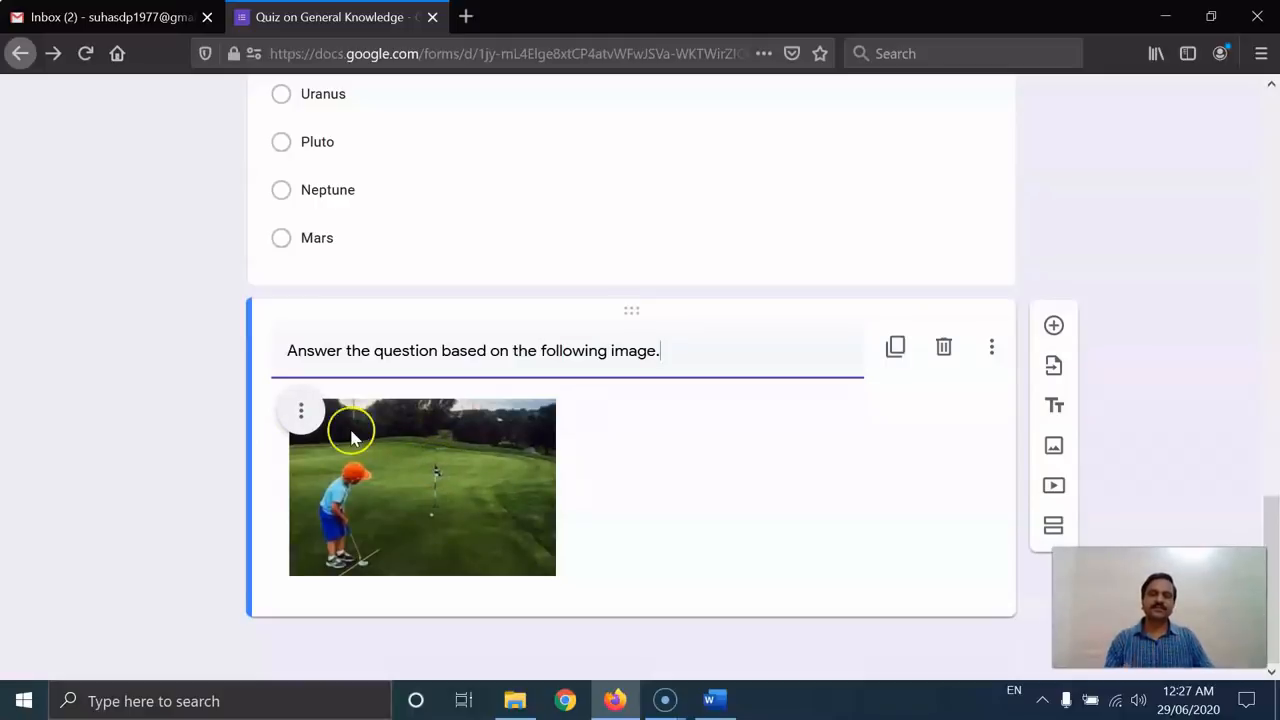
pyautogui.click(301, 416)
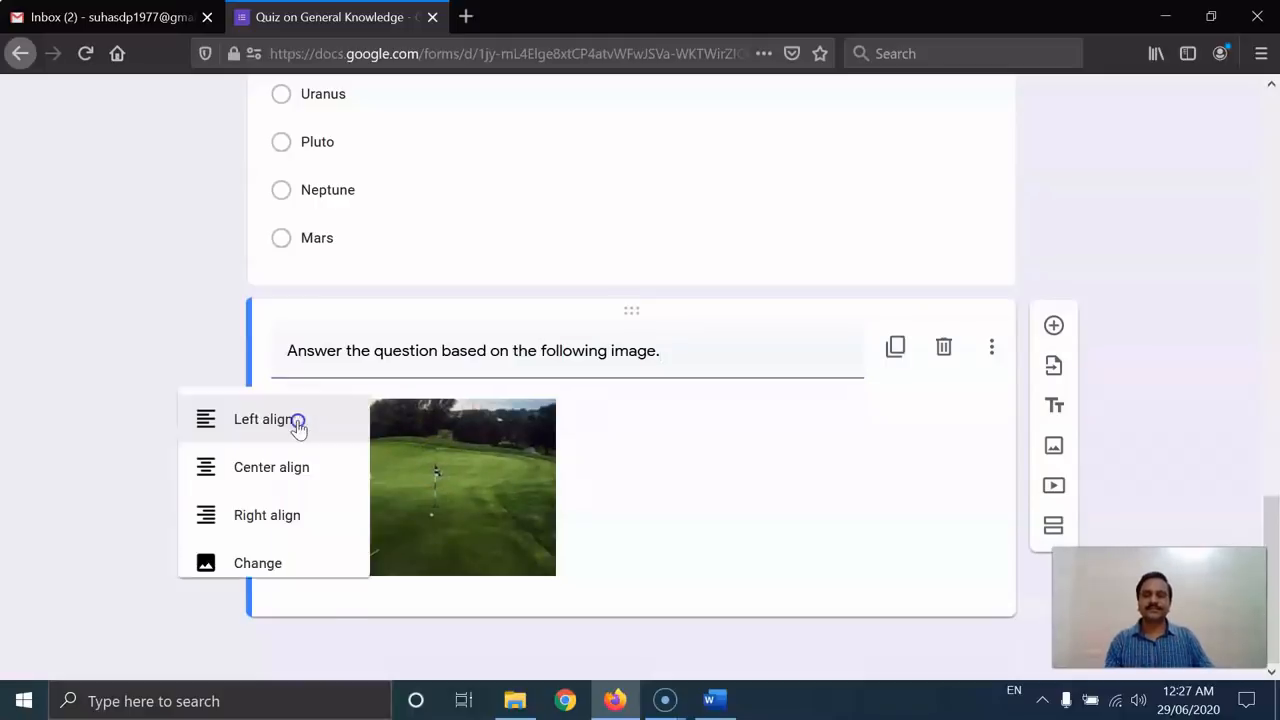
pyautogui.click(233, 470)
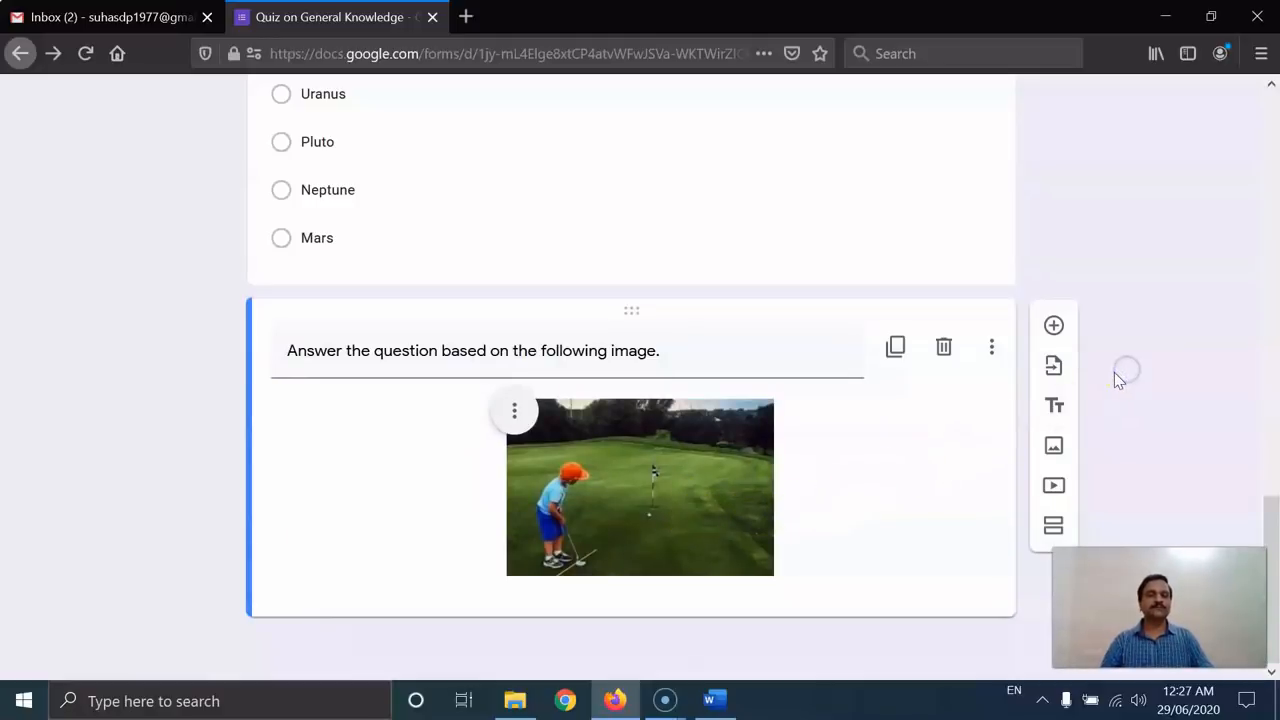
pyautogui.click(1055, 327)
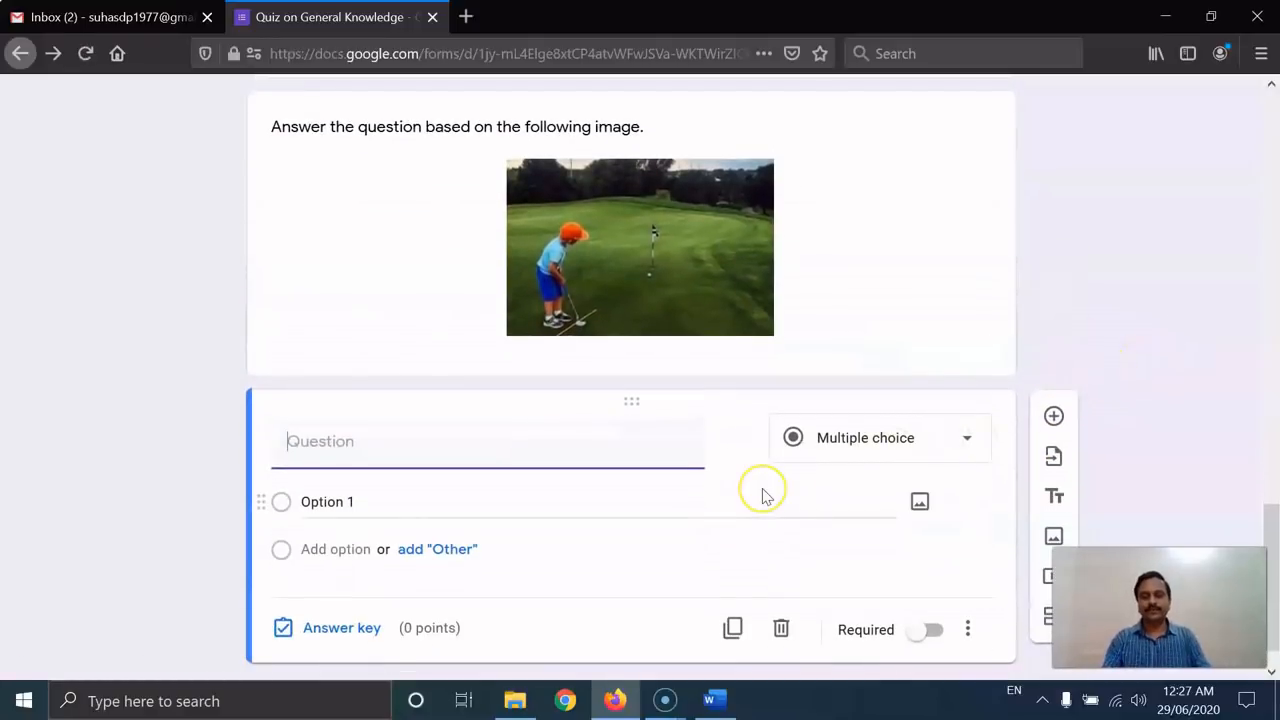
# Title the question 'What is the name of the game shown in the above image?' as multiple choice
pyautogui.write('Whic')
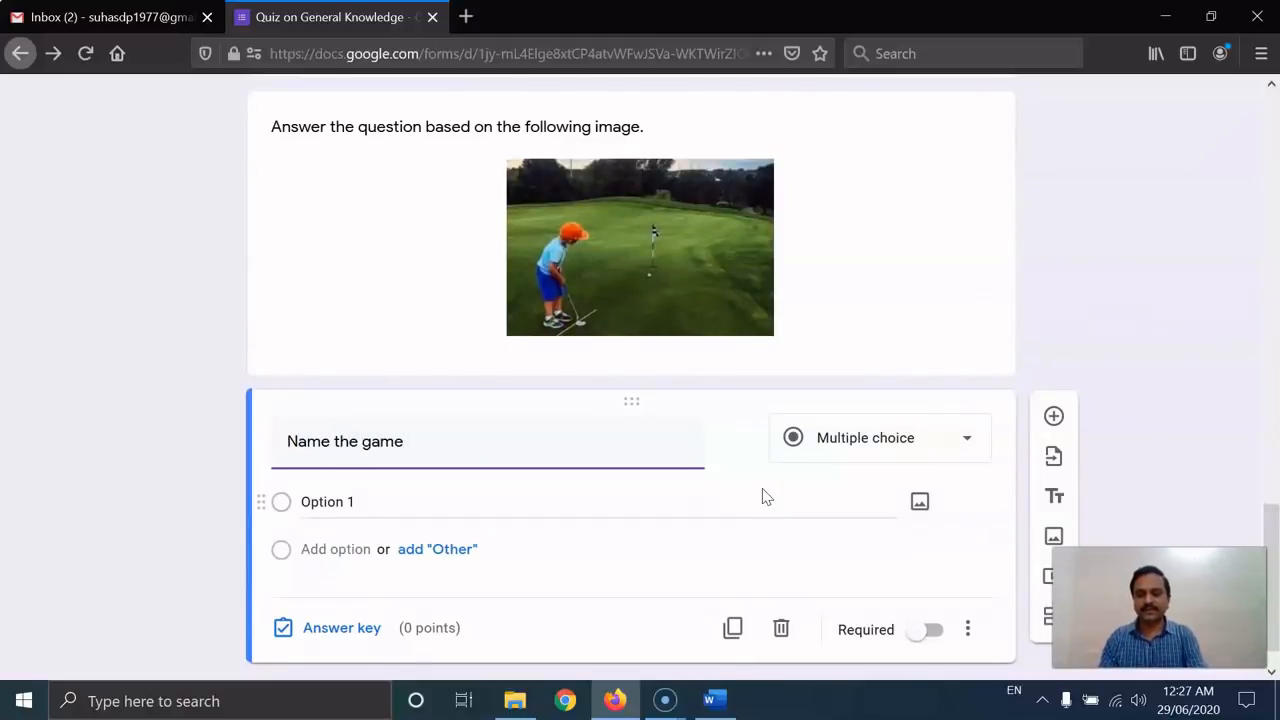
pyautogui.write('own in the')
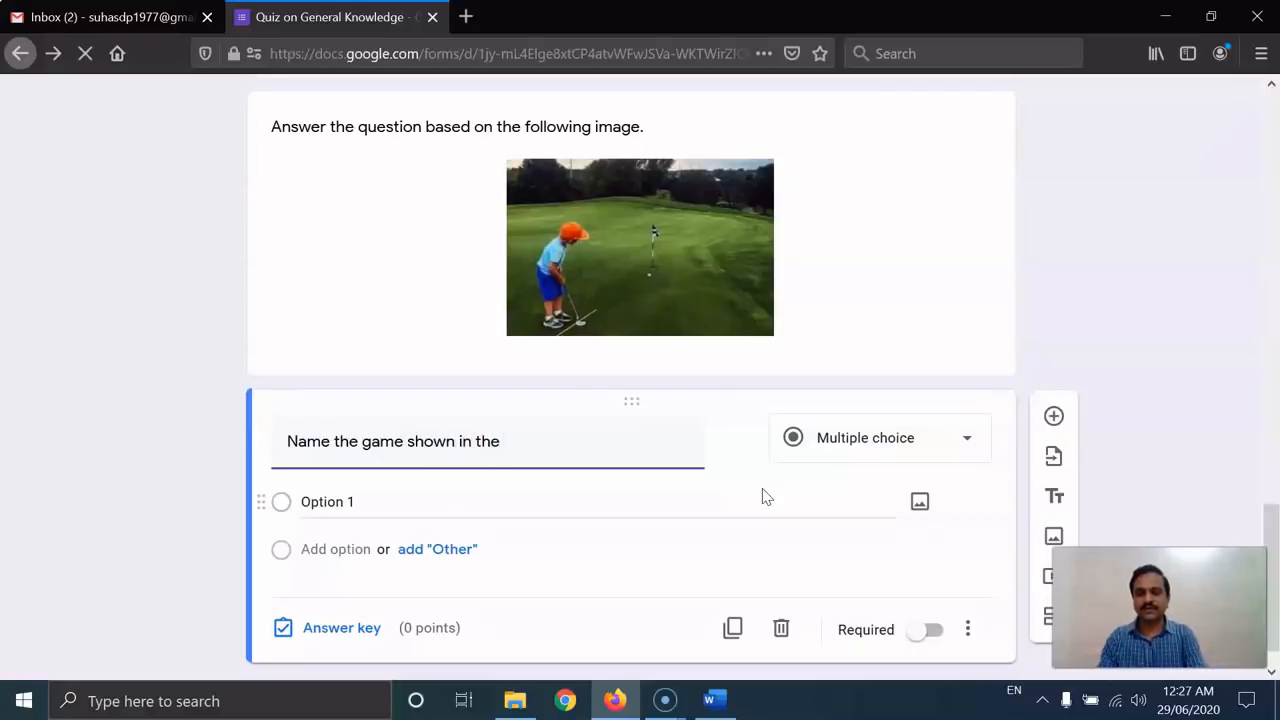
pyautogui.write(' above im')
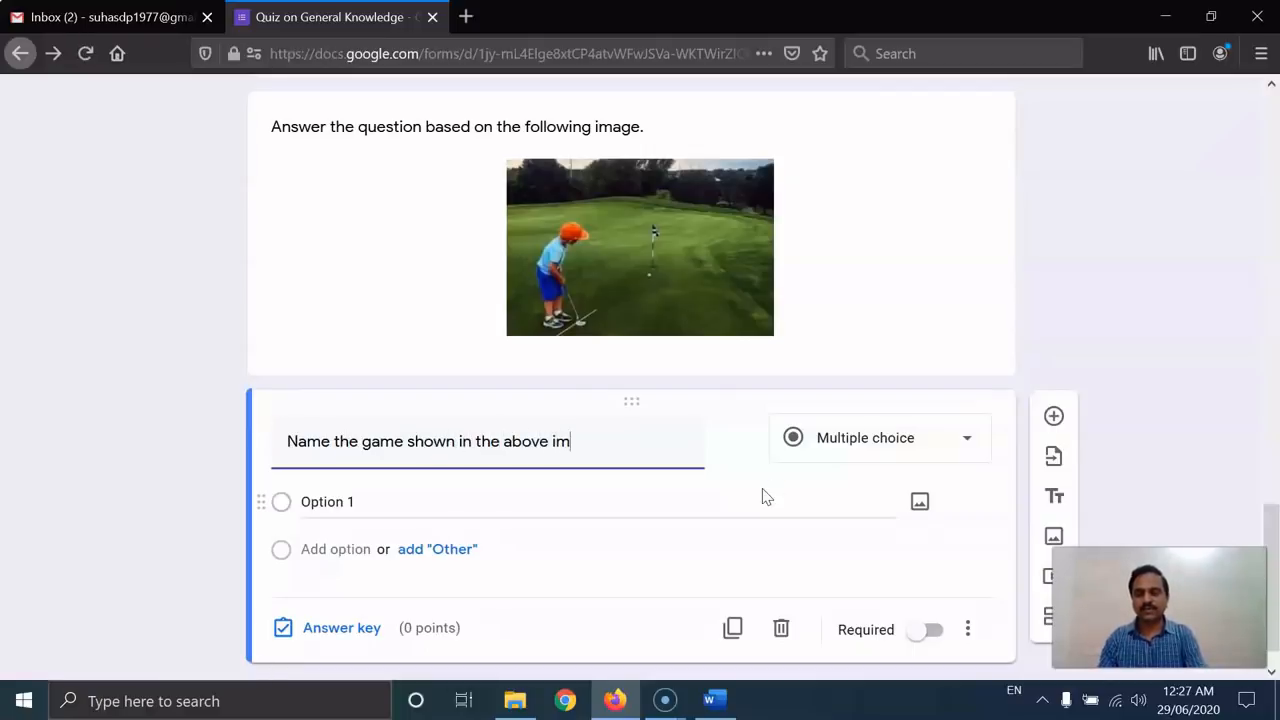
pyautogui.write('age?')
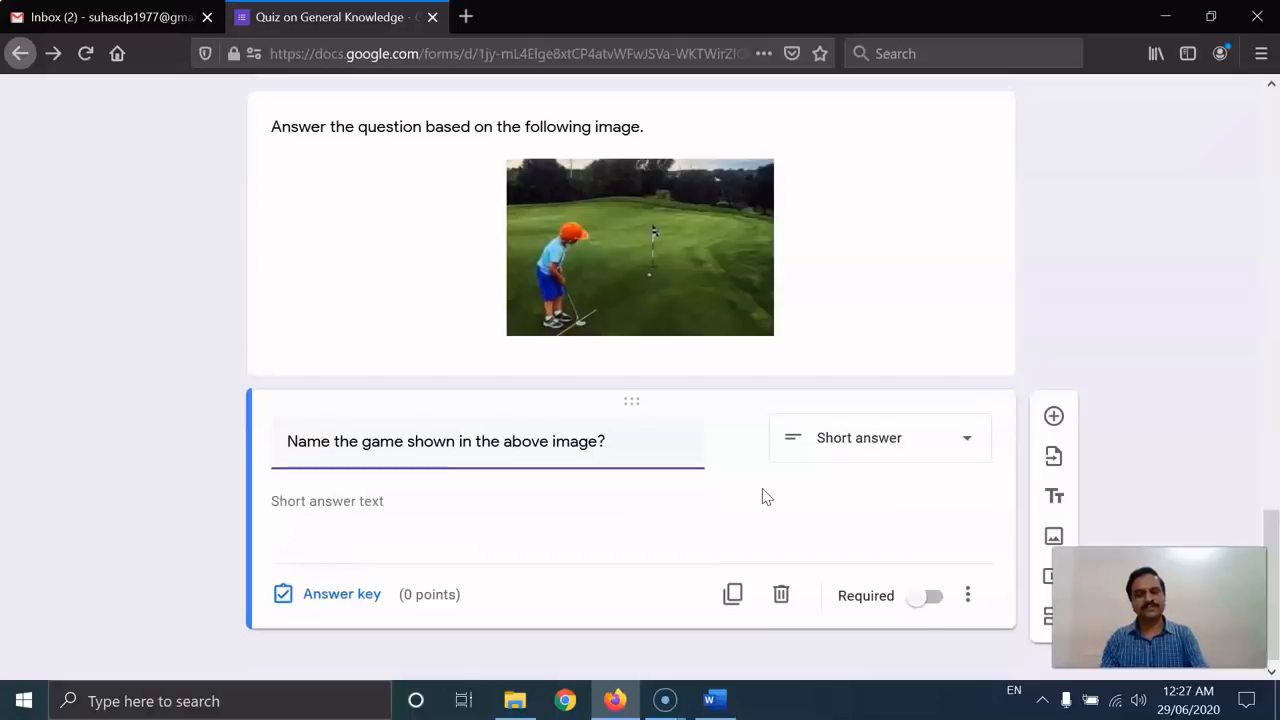
pyautogui.write('What is the ')
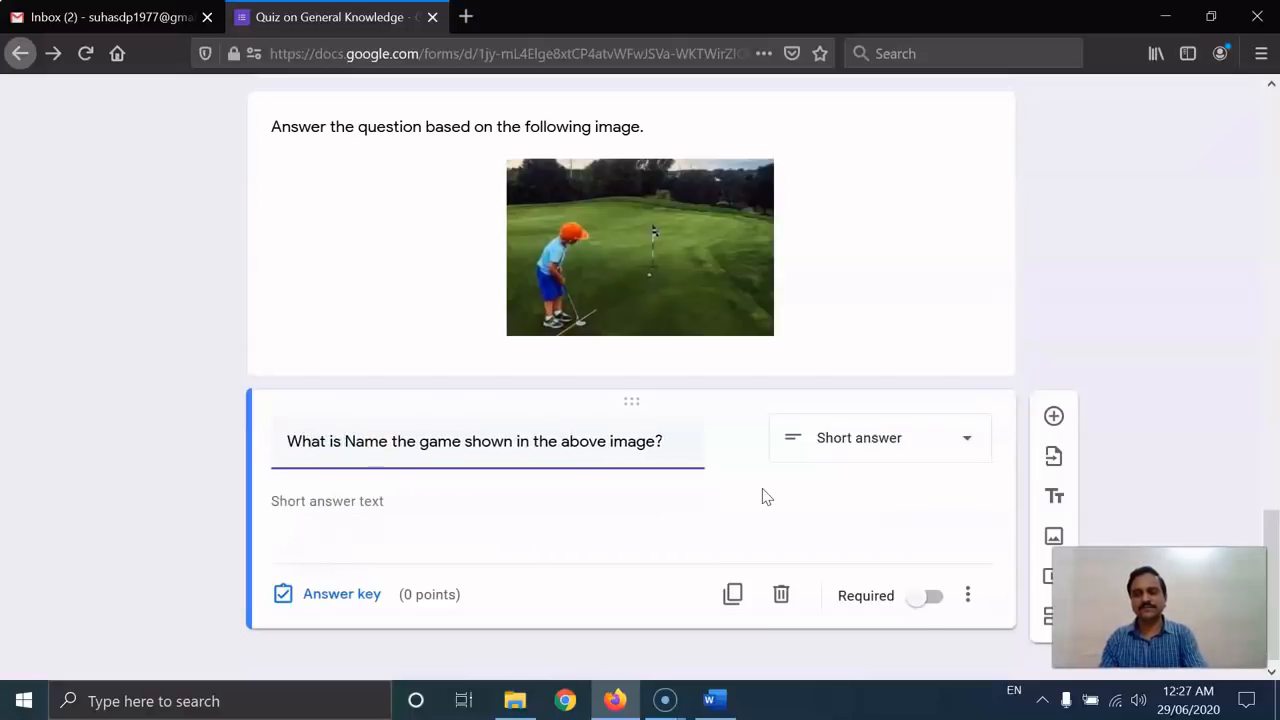
pyautogui.write('n')
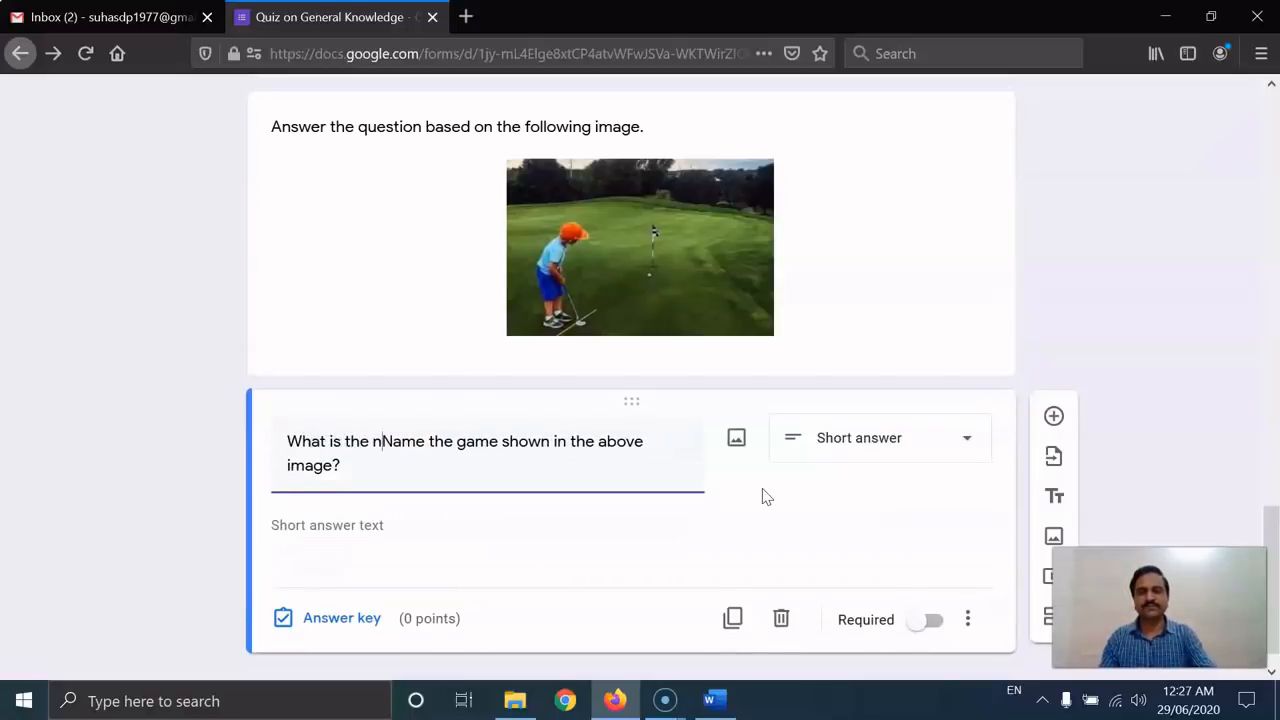
pyautogui.press('Delete')
pyautogui.write('of')
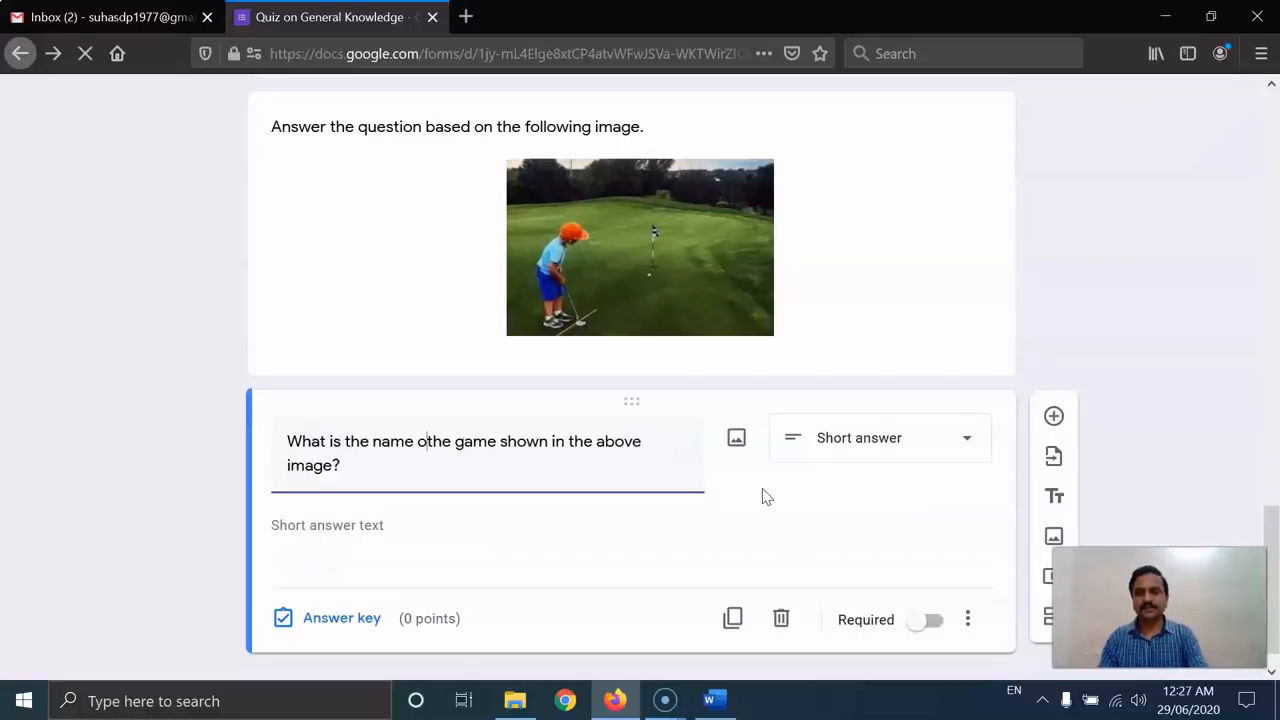
pyautogui.press('Tab')
pyautogui.click(890, 449)
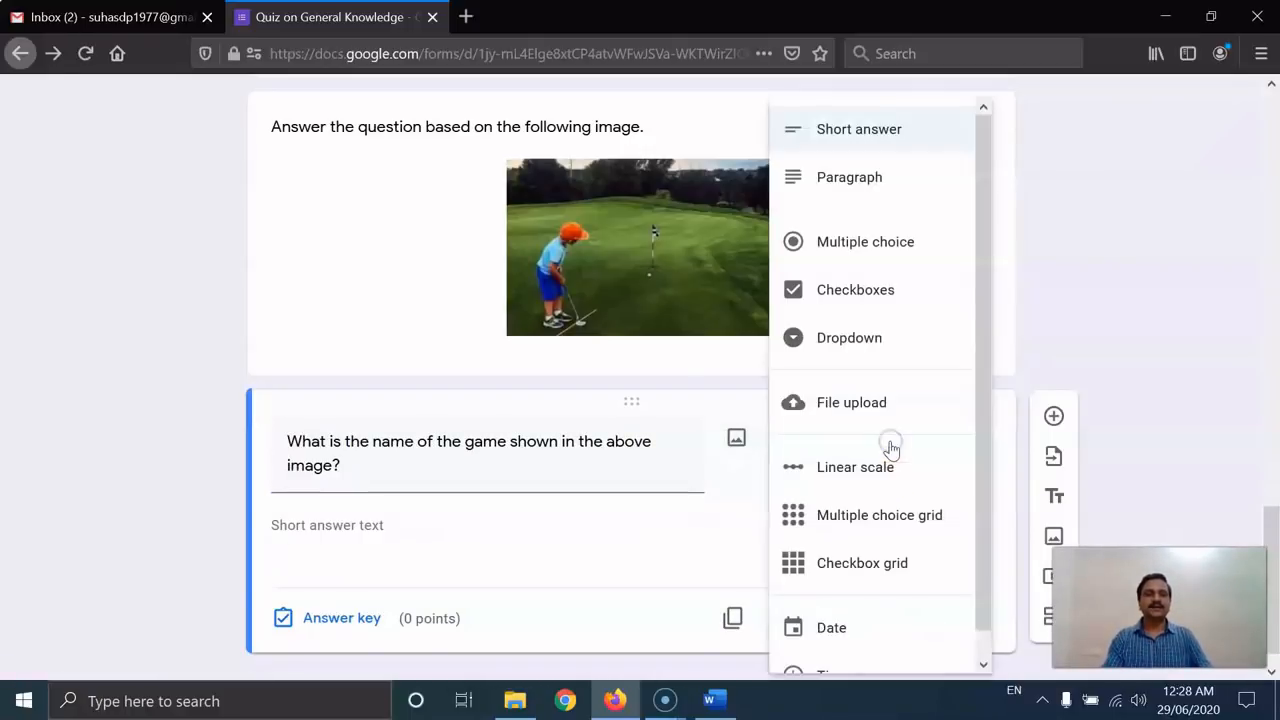
pyautogui.click(897, 243)
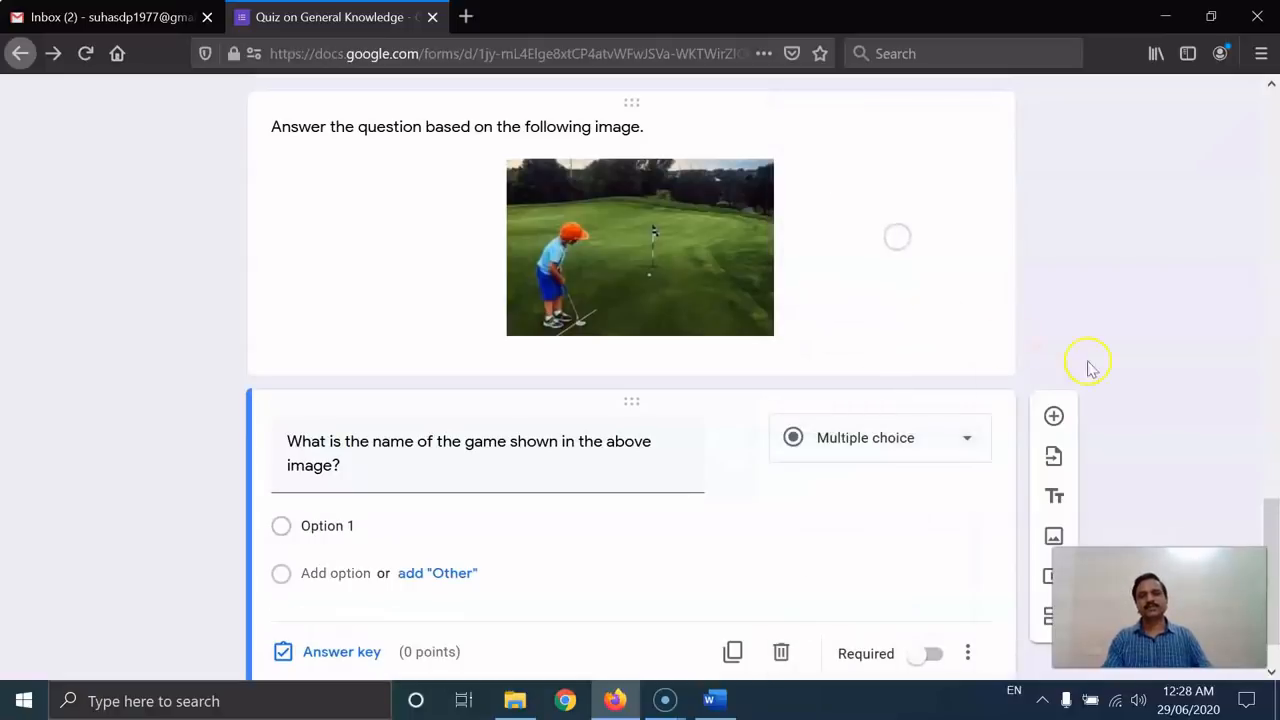
# Fill in the golf image question's options as Hockey, Golf, Tennis and Cricket
pyautogui.click(399, 458)
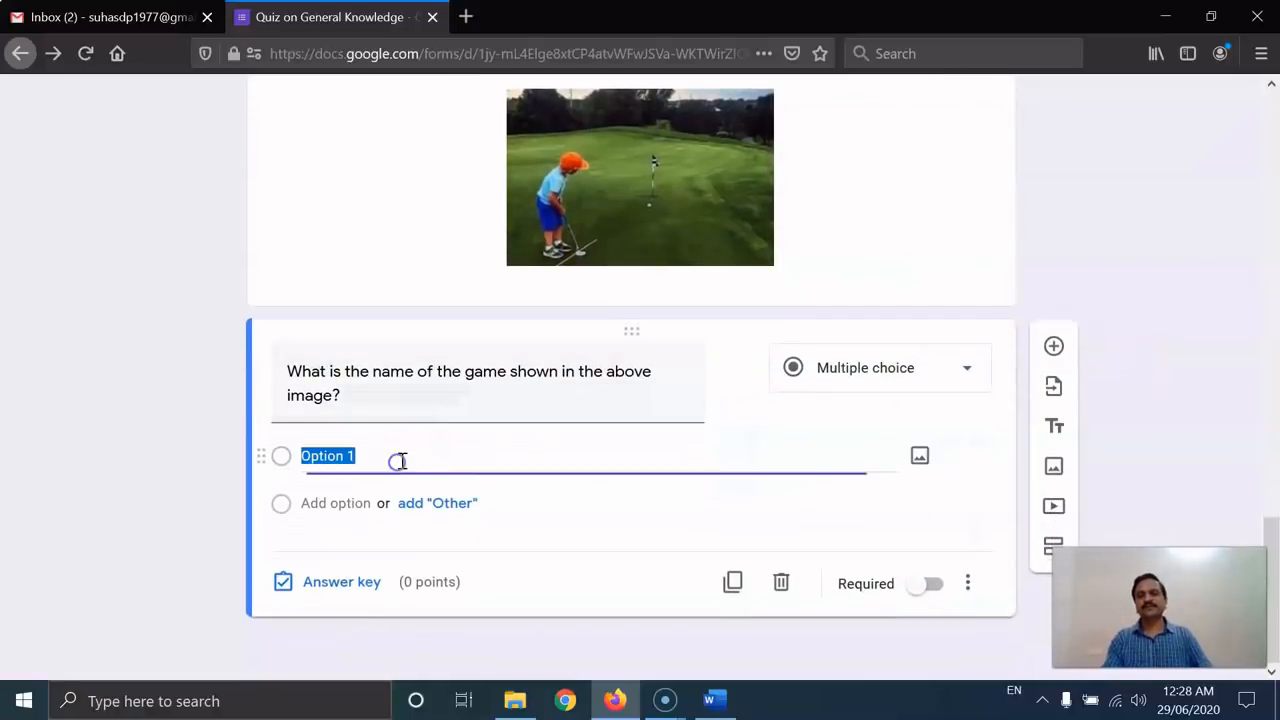
pyautogui.write('Ho')
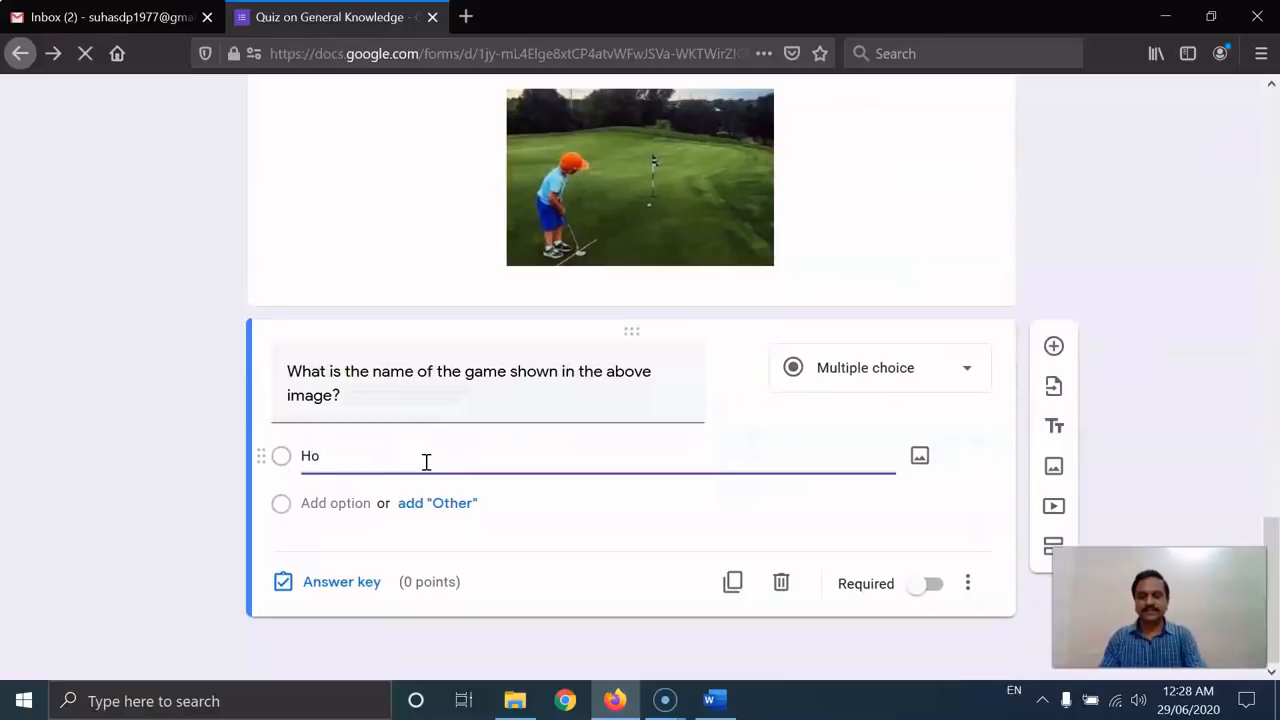
pyautogui.write('ckey')
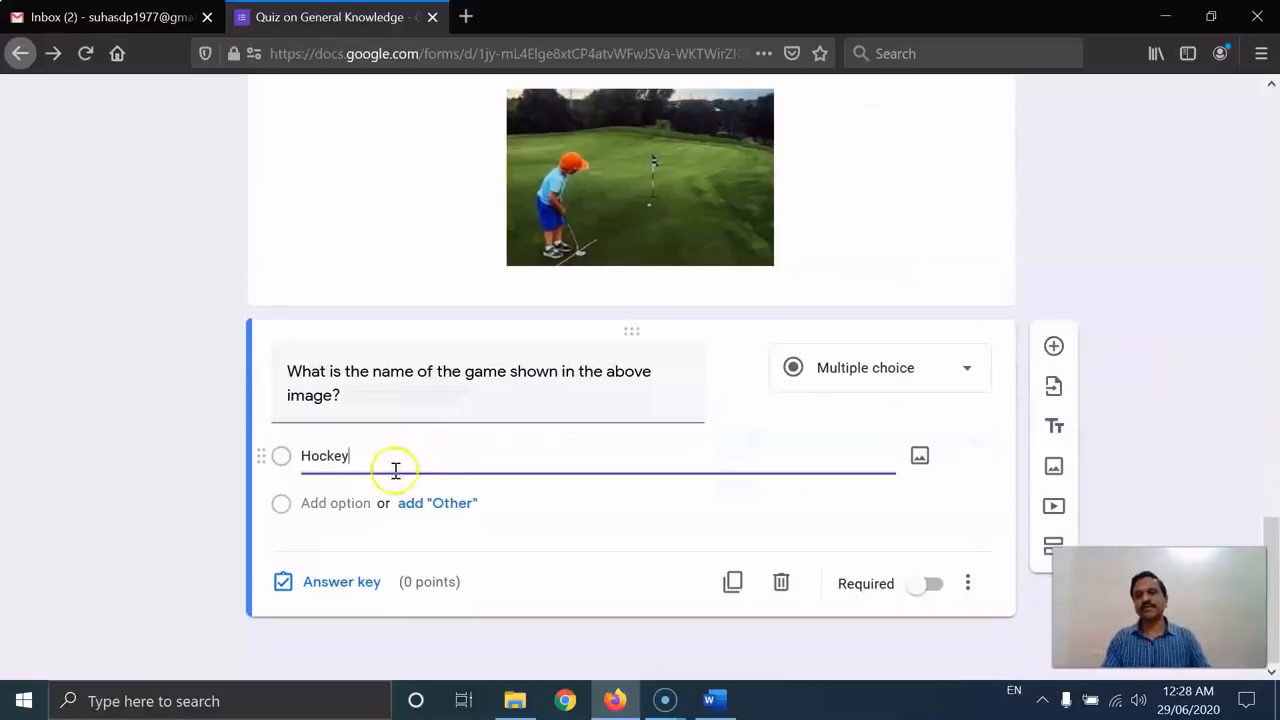
pyautogui.click(337, 504)
pyautogui.write('Golf')
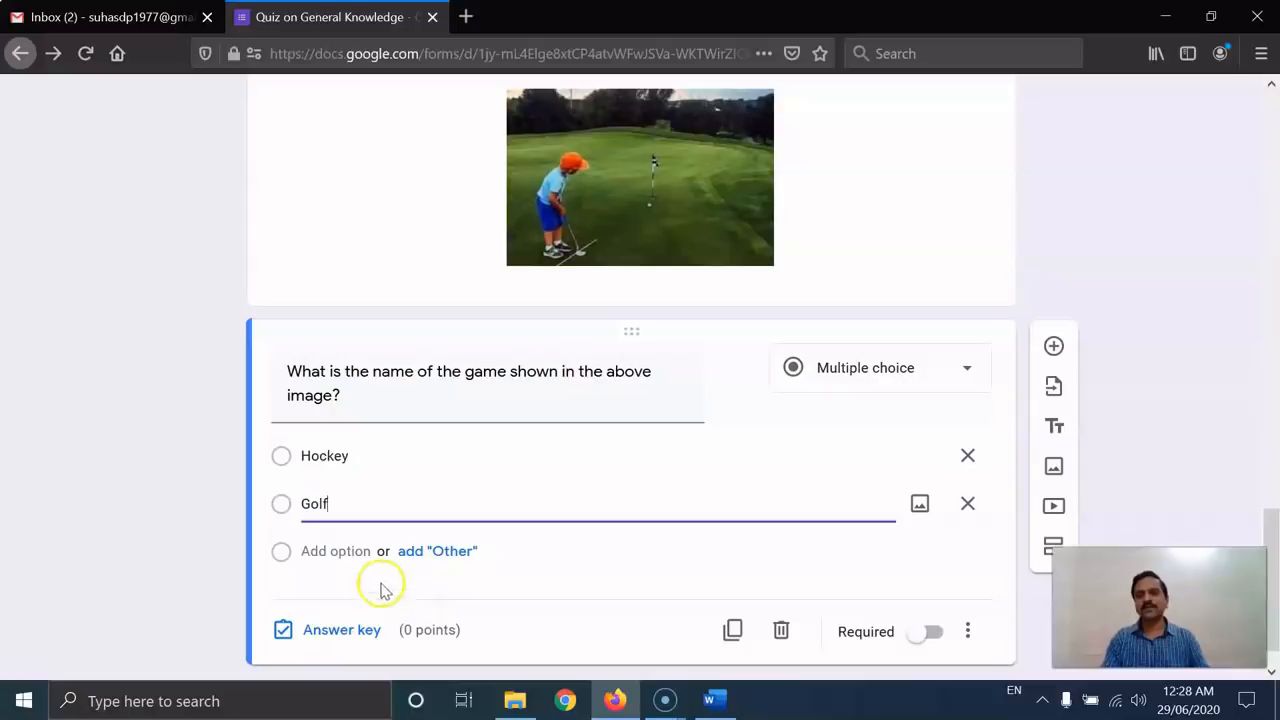
pyautogui.click(335, 551)
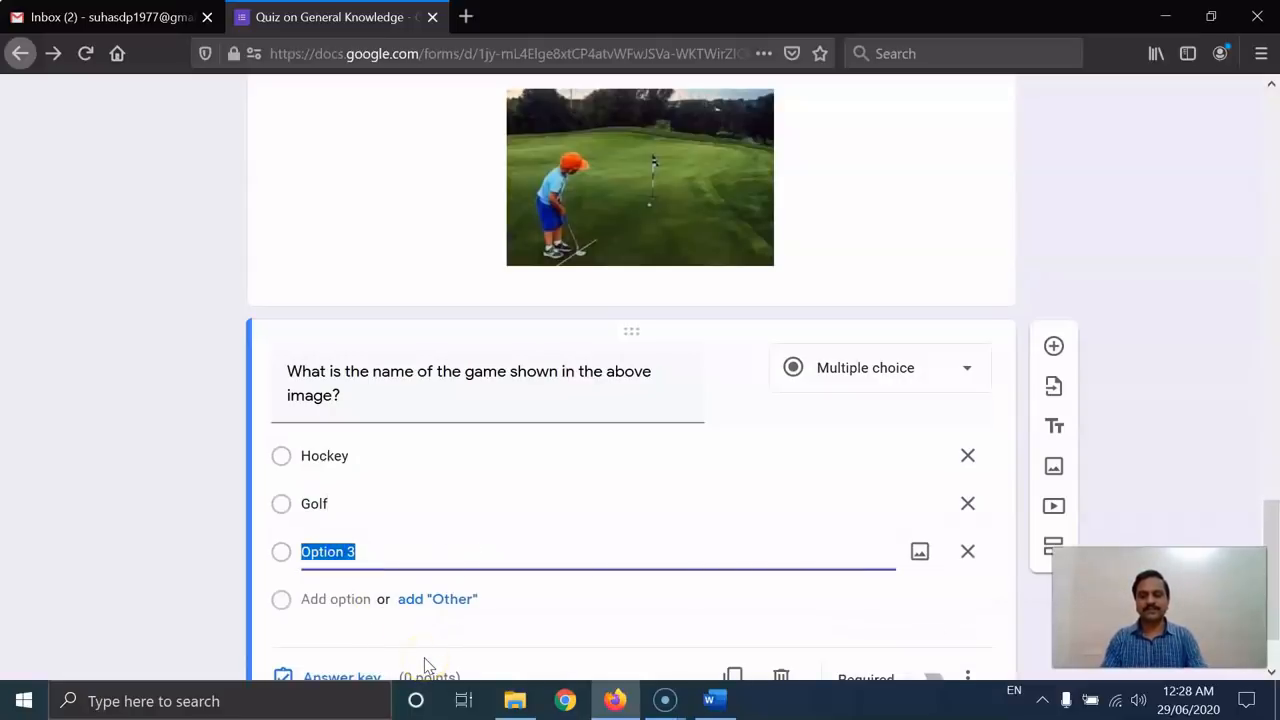
pyautogui.write('Tennis')
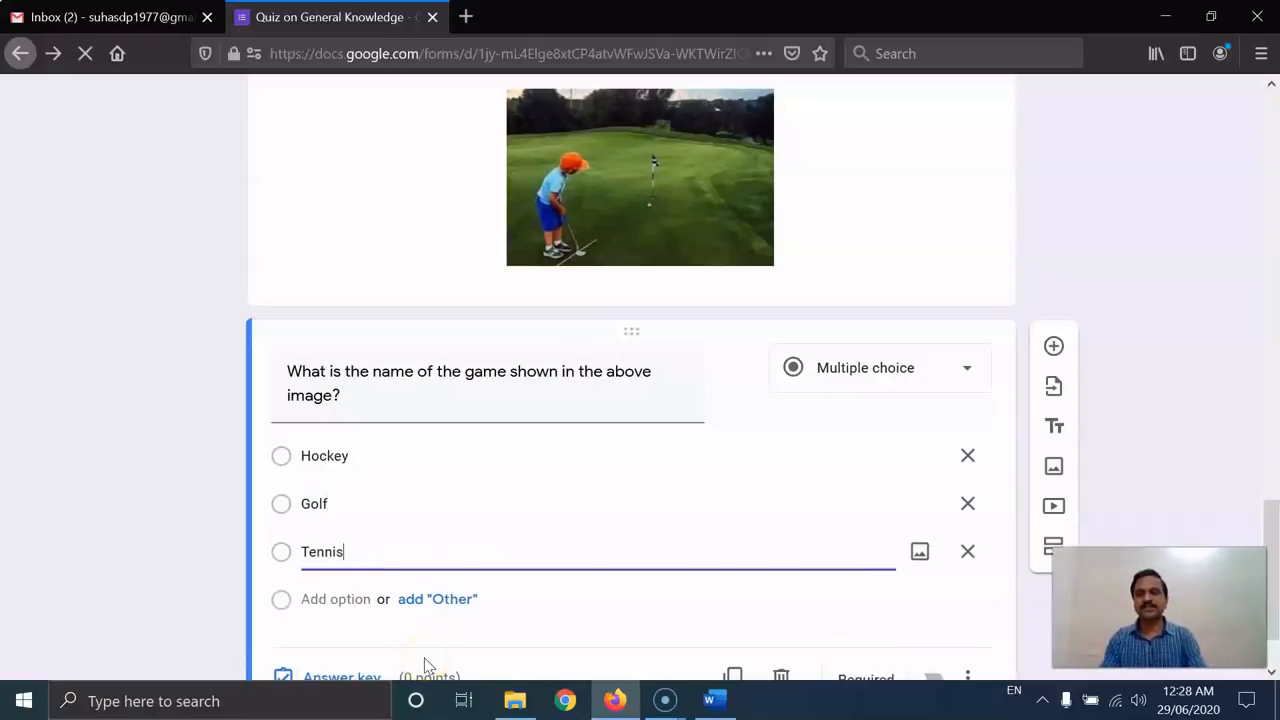
pyautogui.click(352, 599)
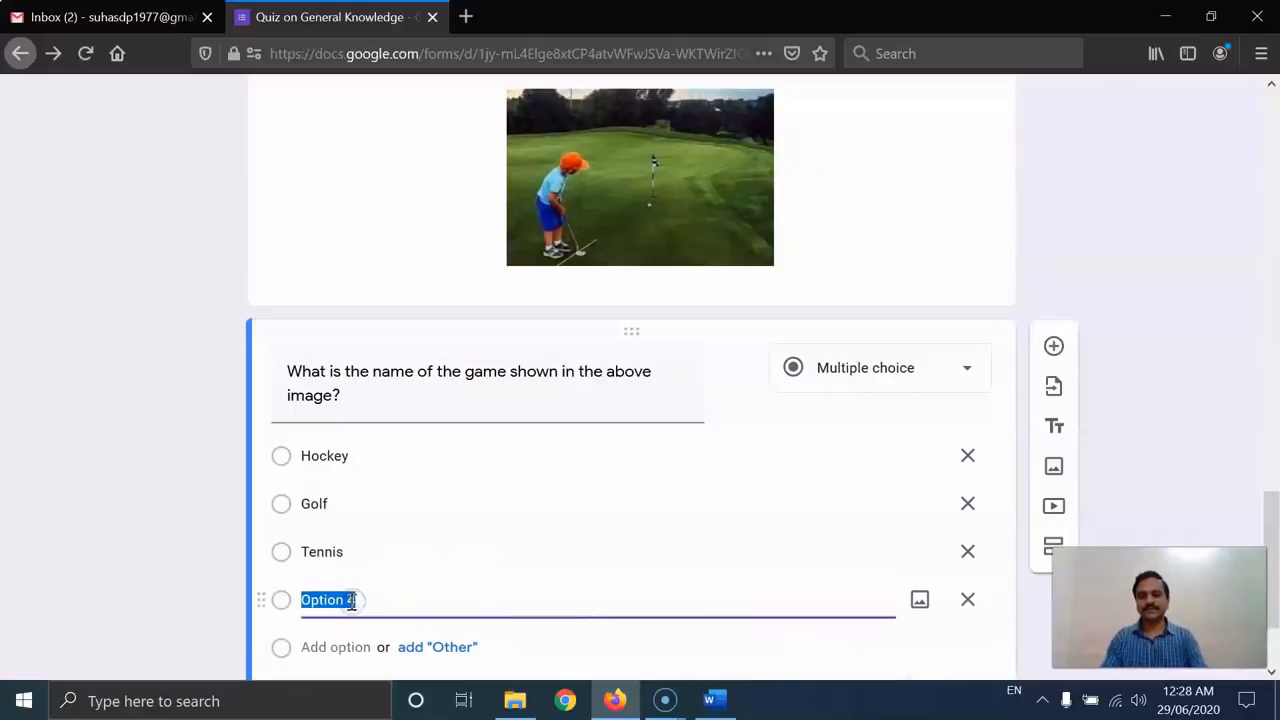
pyautogui.write('Cricket')
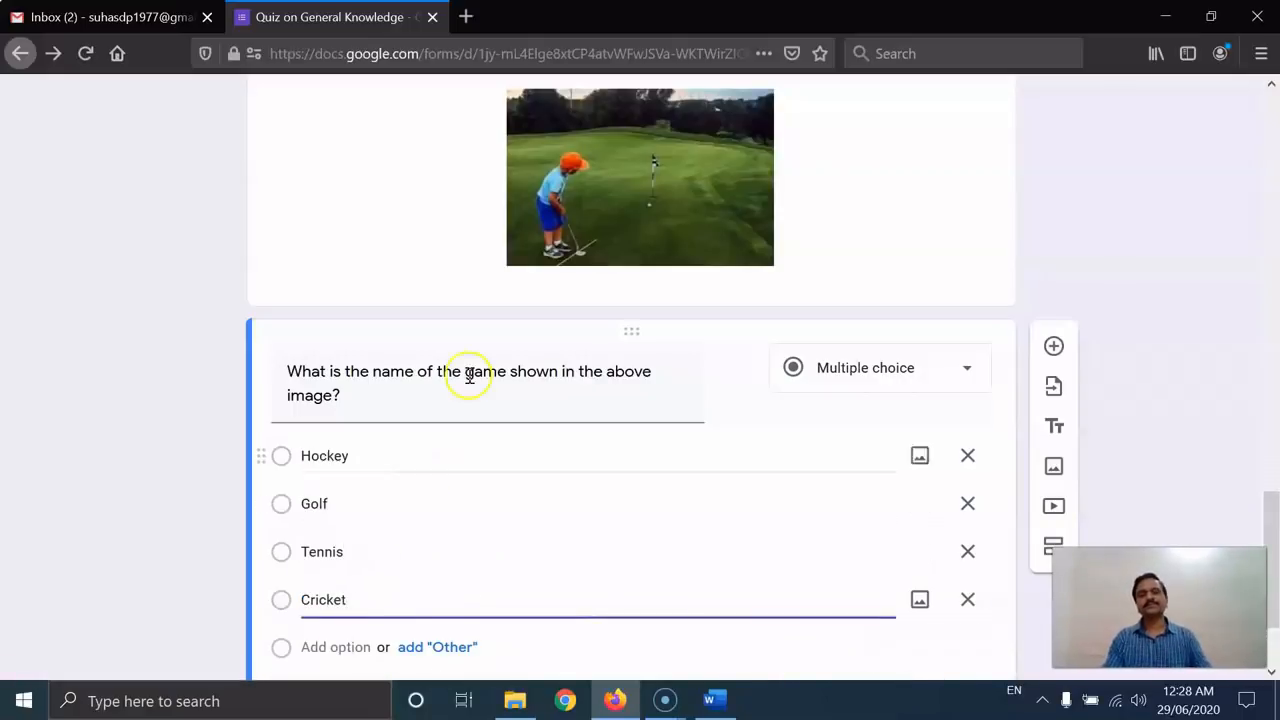
pyautogui.scroll(-2, 677, 417)
pyautogui.scroll(4, 695, 437)
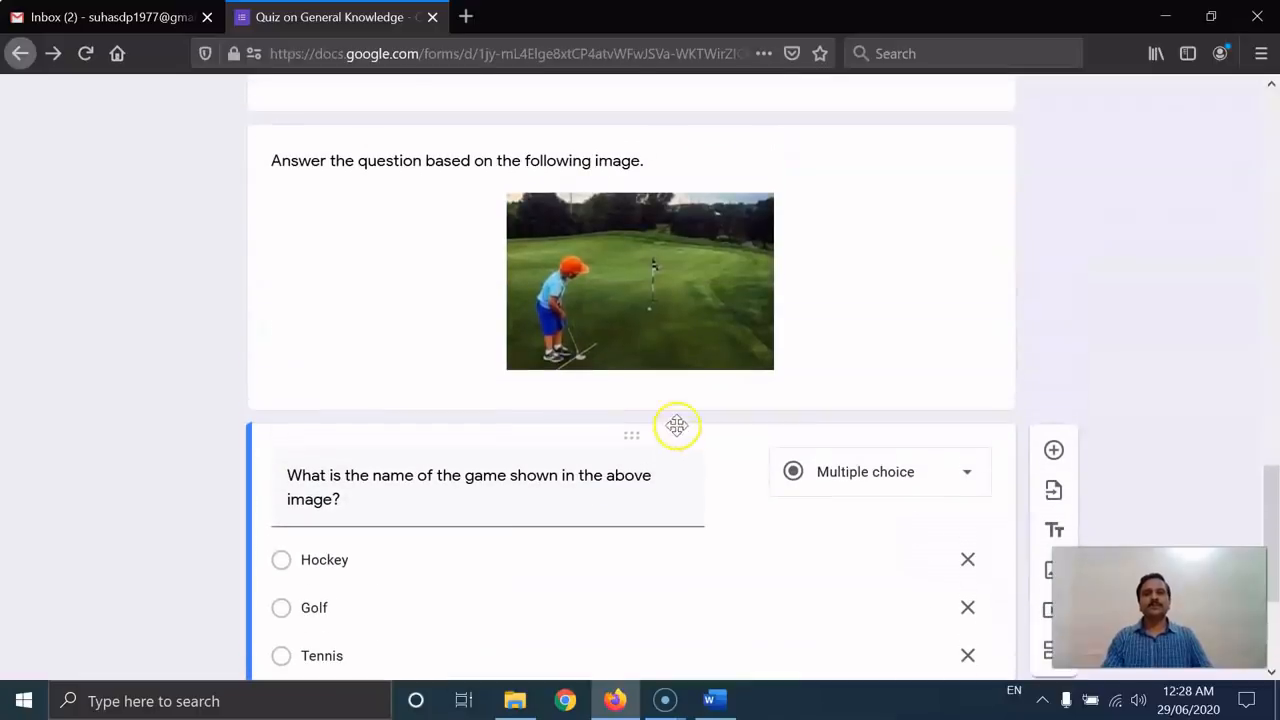
pyautogui.scroll(-1, 660, 333)
pyautogui.scroll(-3, 603, 366)
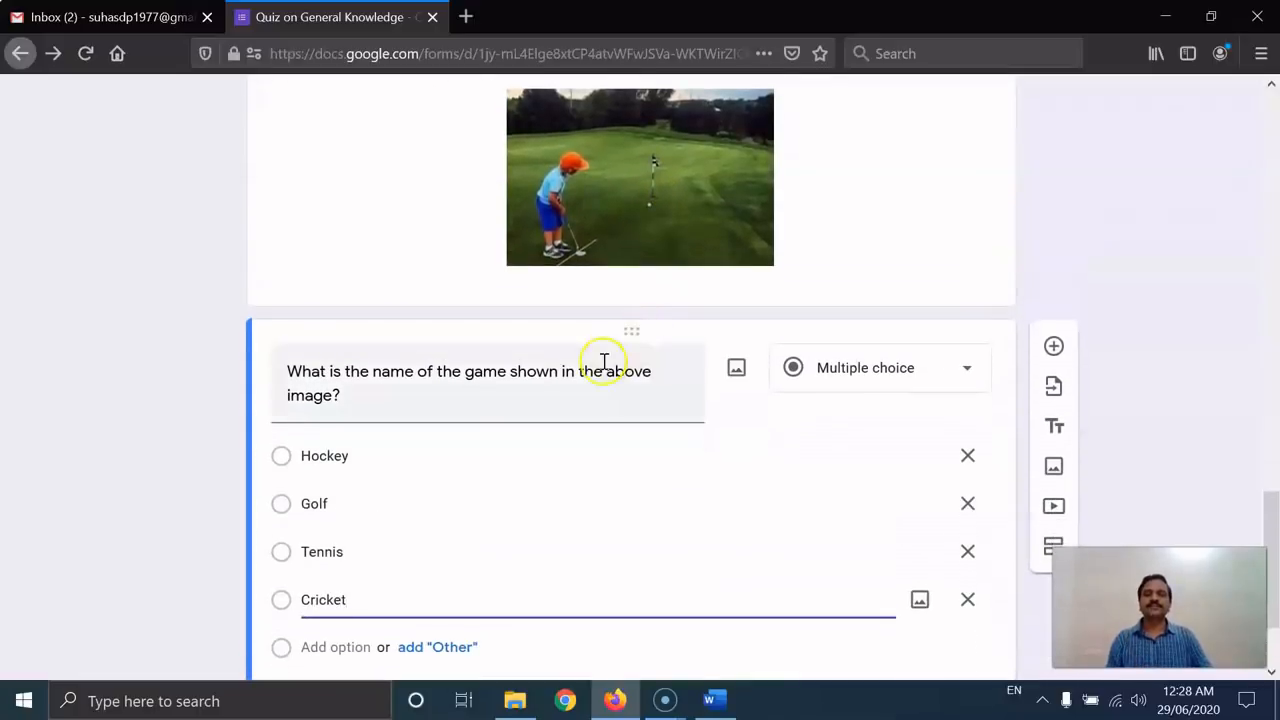
pyautogui.scroll(-1, 437, 388)
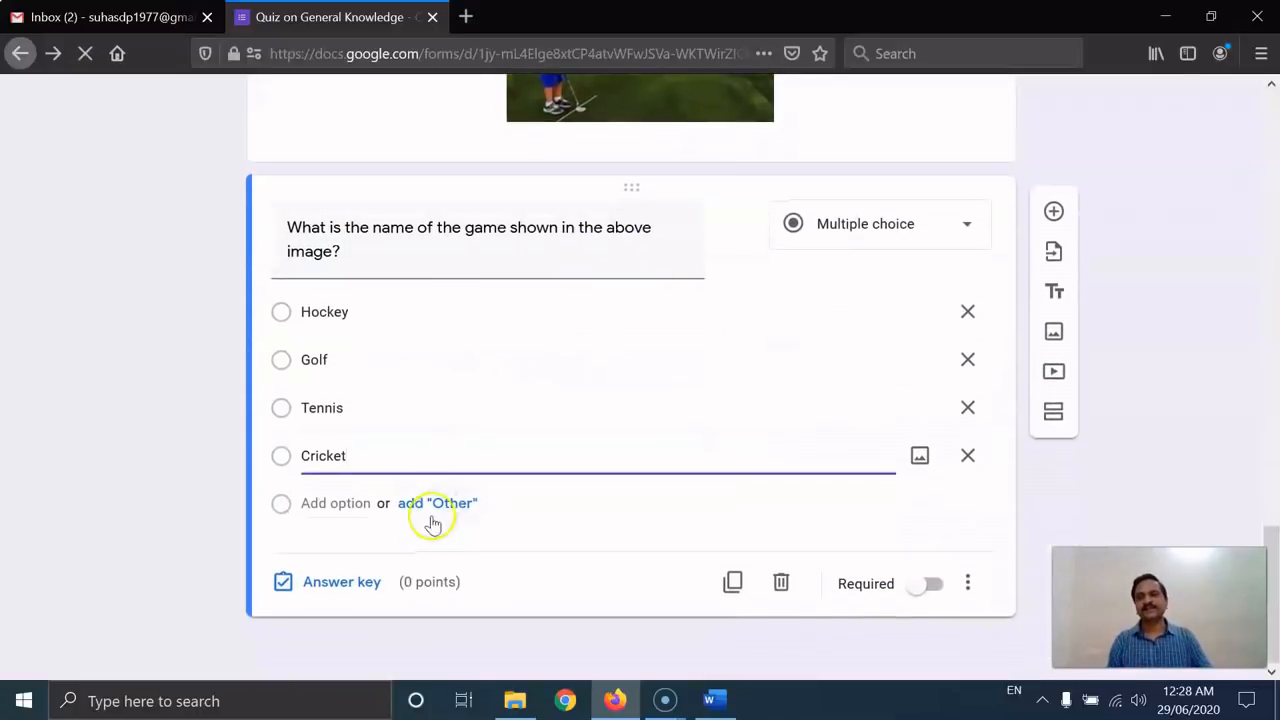
# In the image question's answer key, set 2 points and mark Golf as correct
pyautogui.click(352, 589)
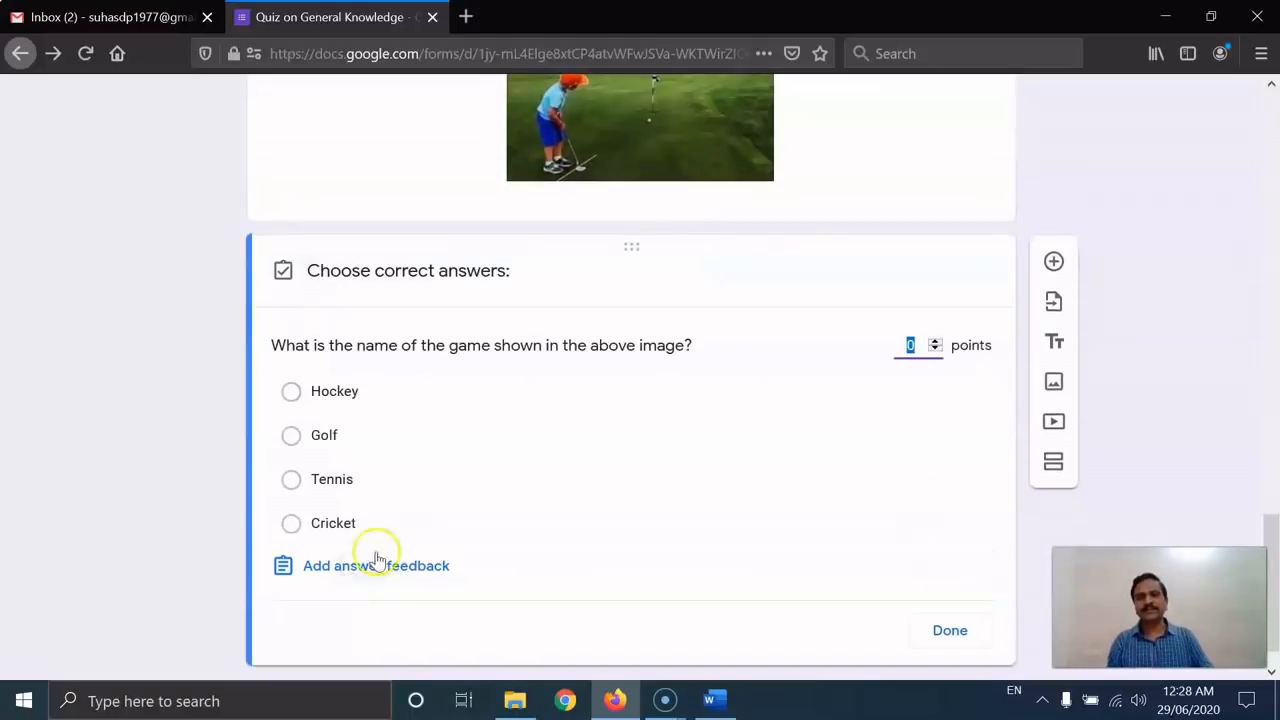
pyautogui.click(934, 342)
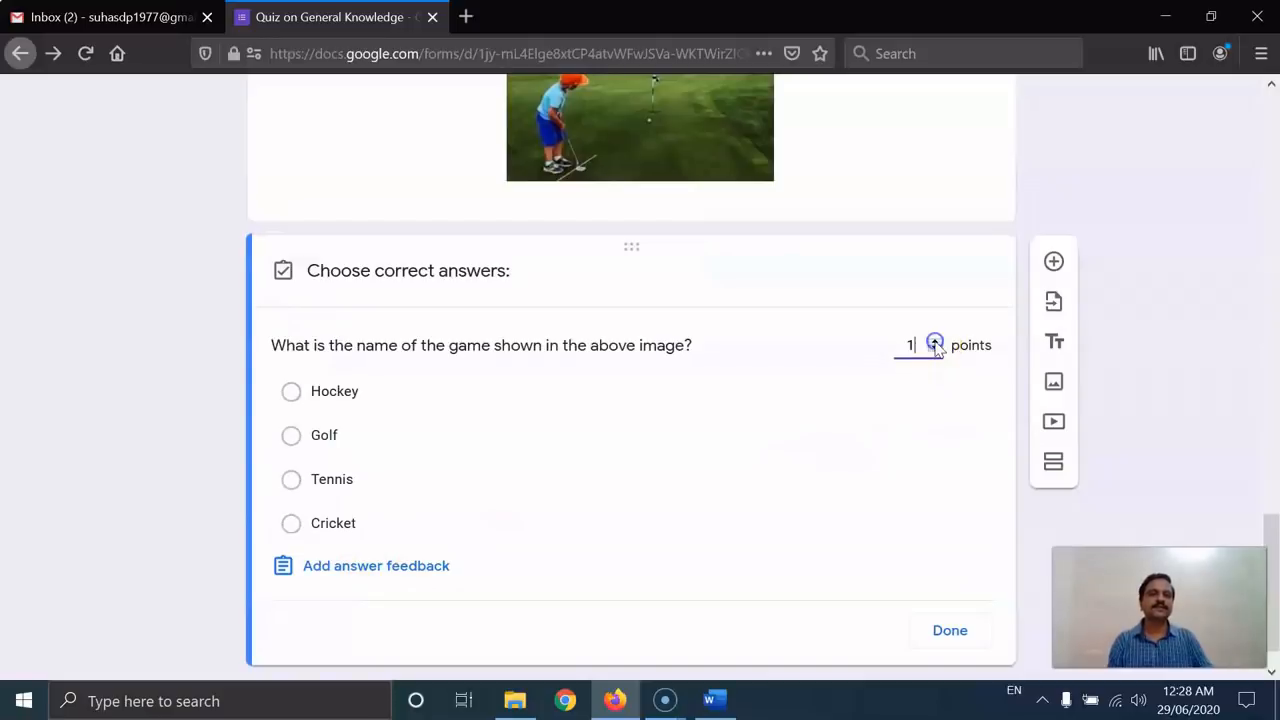
pyautogui.click(935, 343)
pyautogui.scroll(-1, 748, 418)
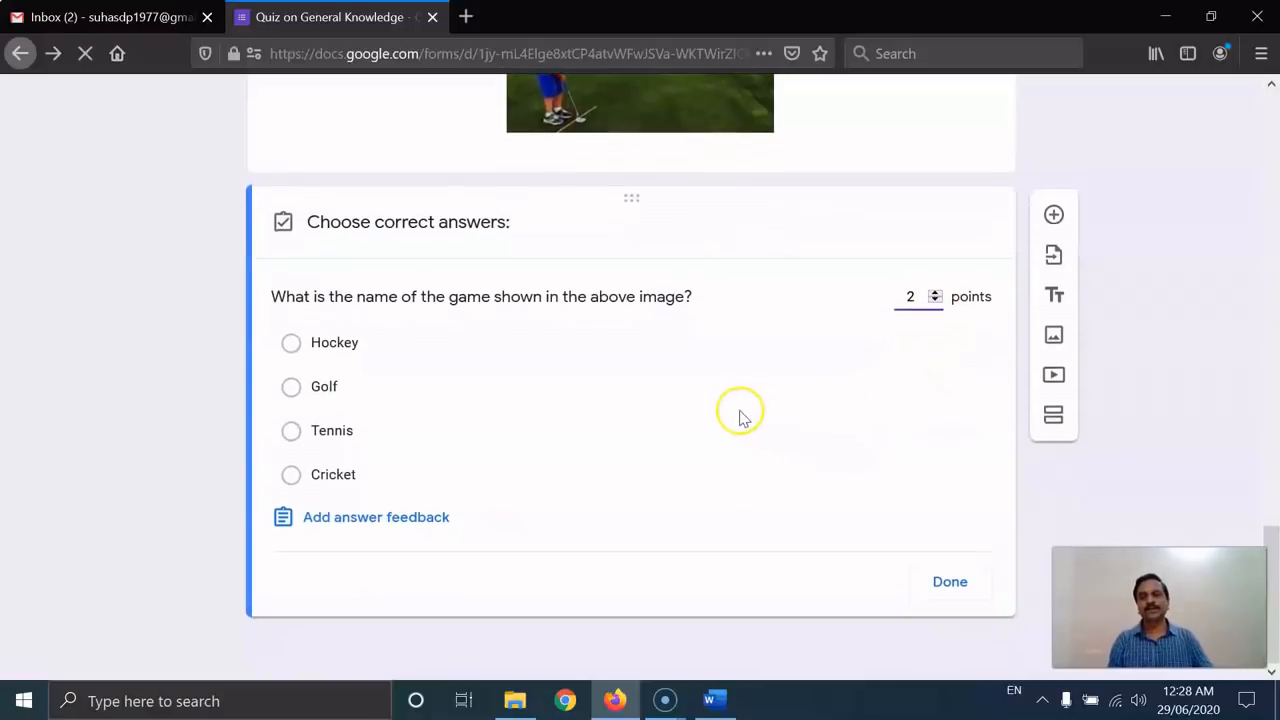
pyautogui.click(292, 388)
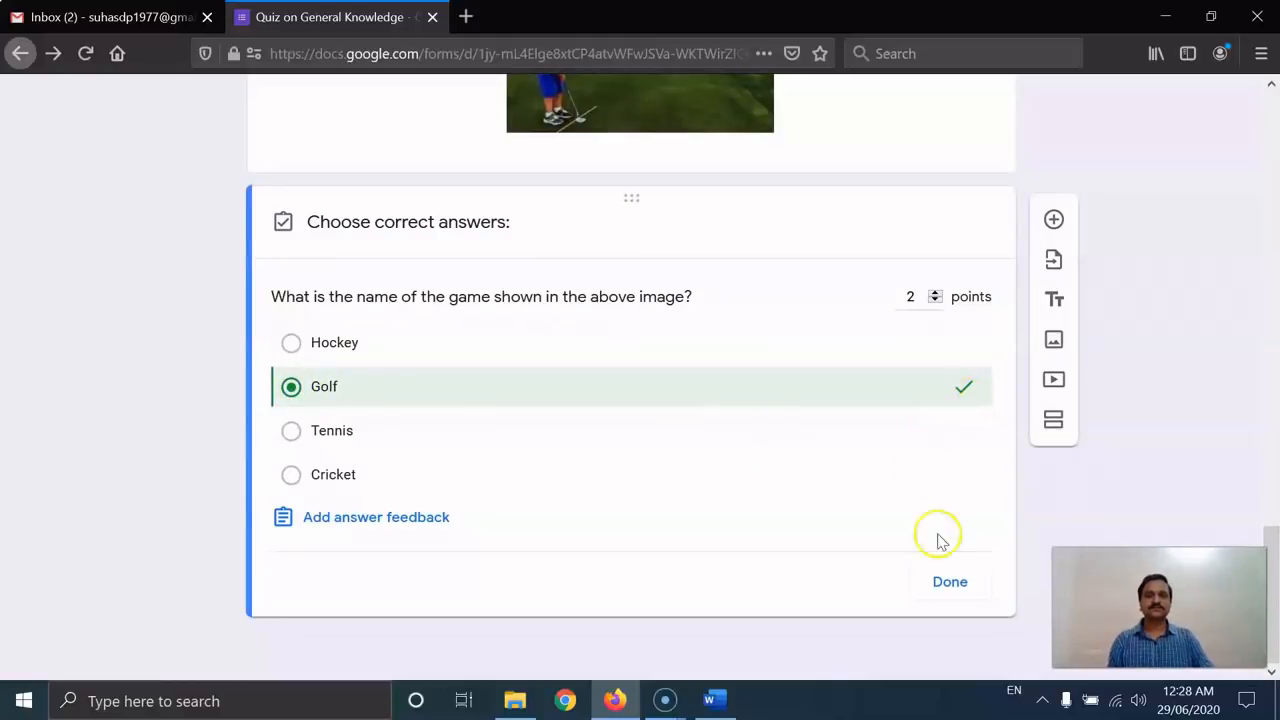
pyautogui.click(948, 582)
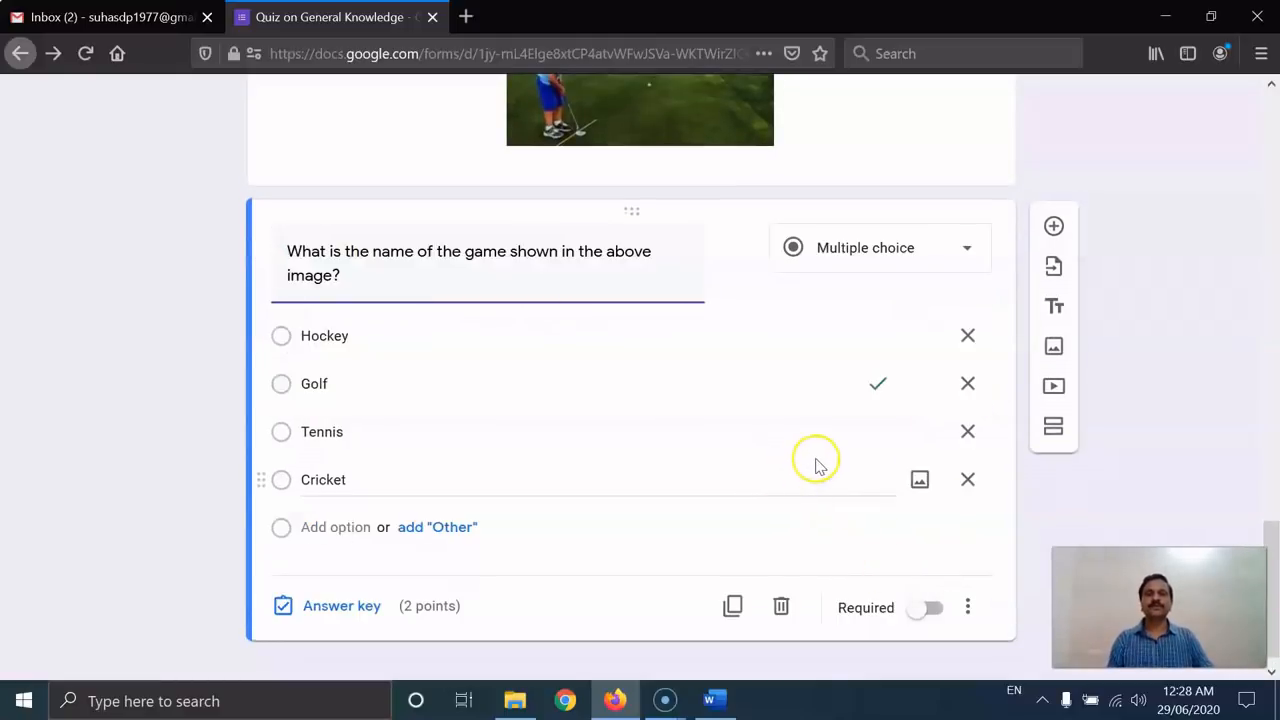
# Bring up the Select Video dialog from the floating toolbar below the golf question
pyautogui.scroll(2, 800, 470)
pyautogui.scroll(-2, 813, 465)
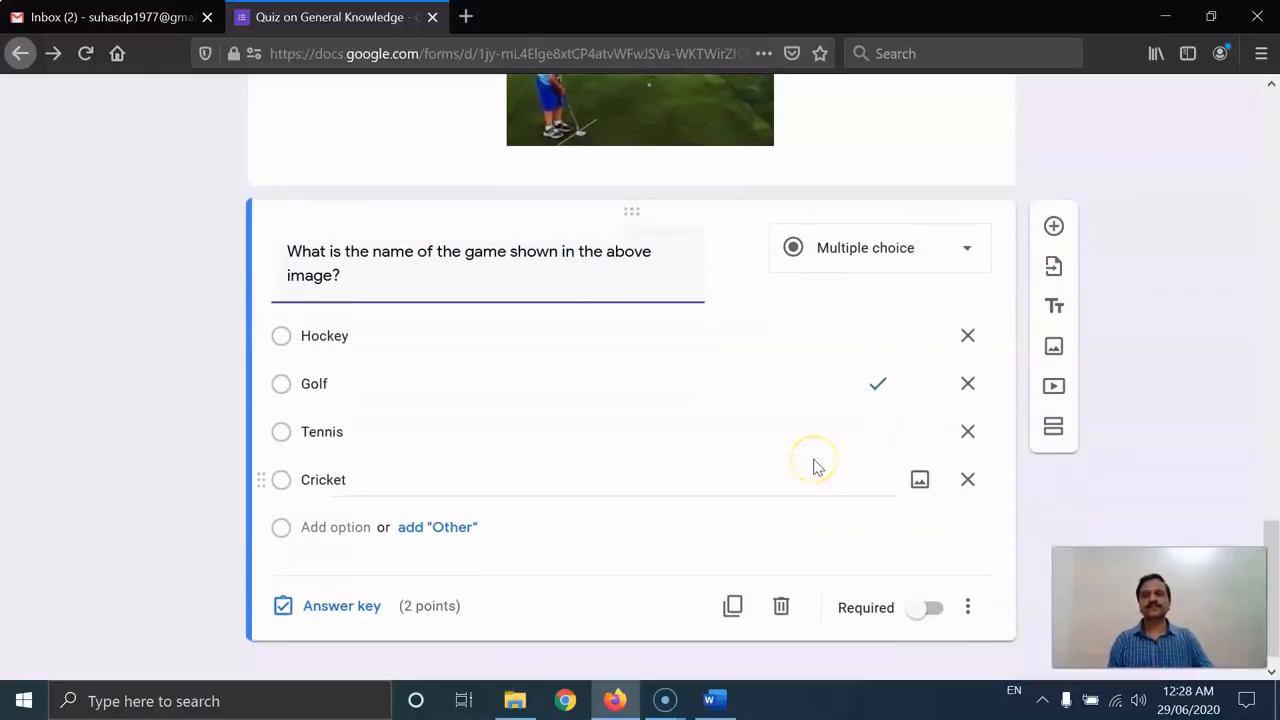
pyautogui.scroll(-1, 813, 462)
pyautogui.scroll(2, 813, 459)
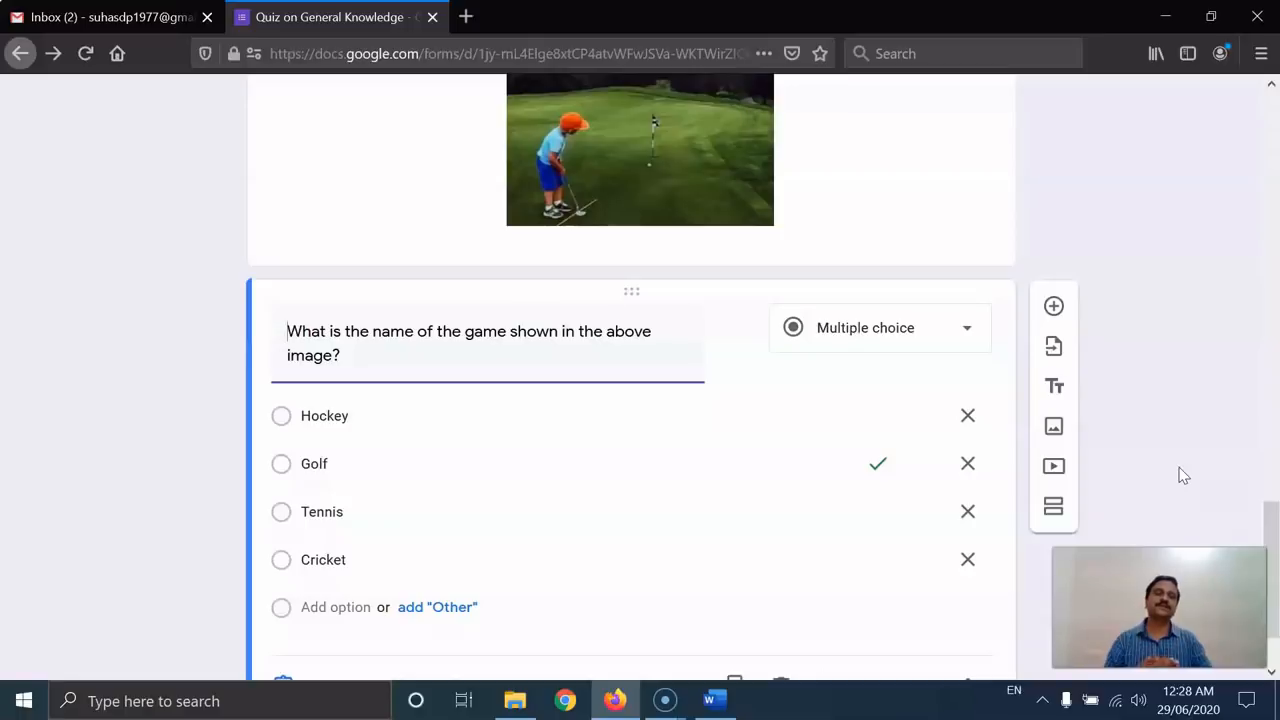
pyautogui.scroll(-2, 1171, 389)
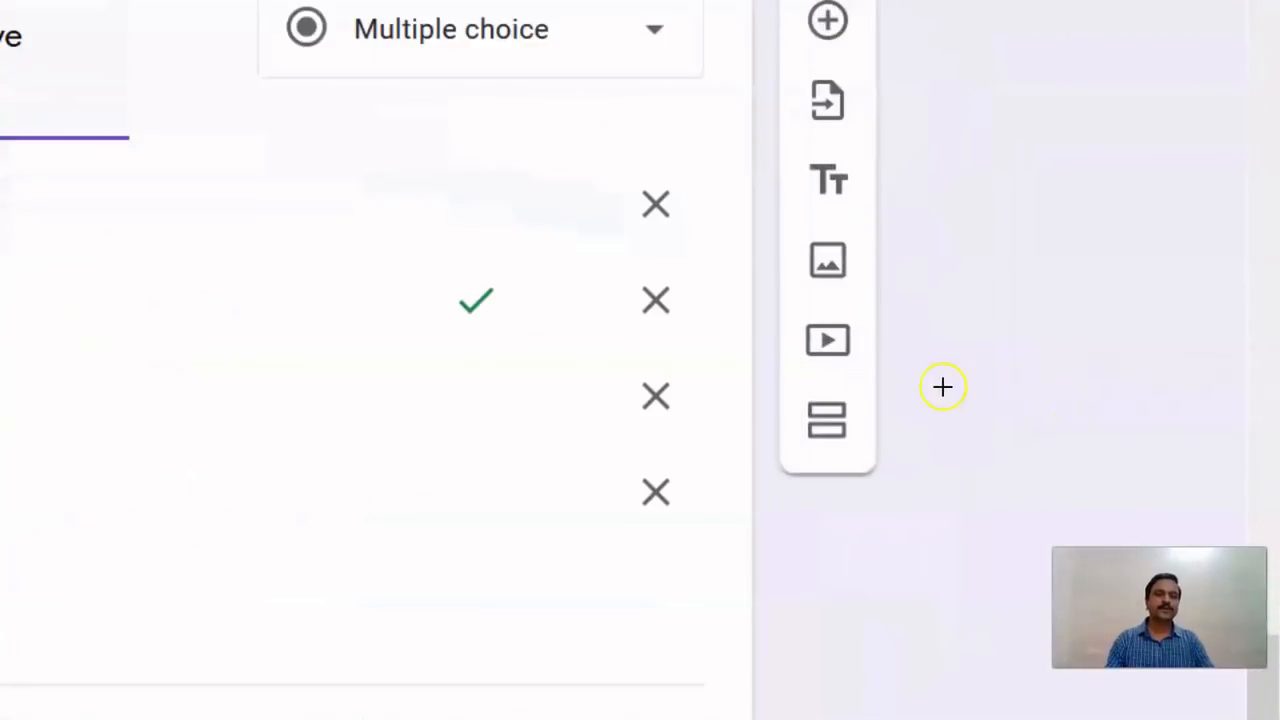
pyautogui.moveTo(838, 368)
pyautogui.mouseDown()
pyautogui.moveTo(789, 323)
pyautogui.moveTo(874, 337)
pyautogui.moveTo(813, 360)
pyautogui.moveTo(943, 327)
pyautogui.mouseUp()
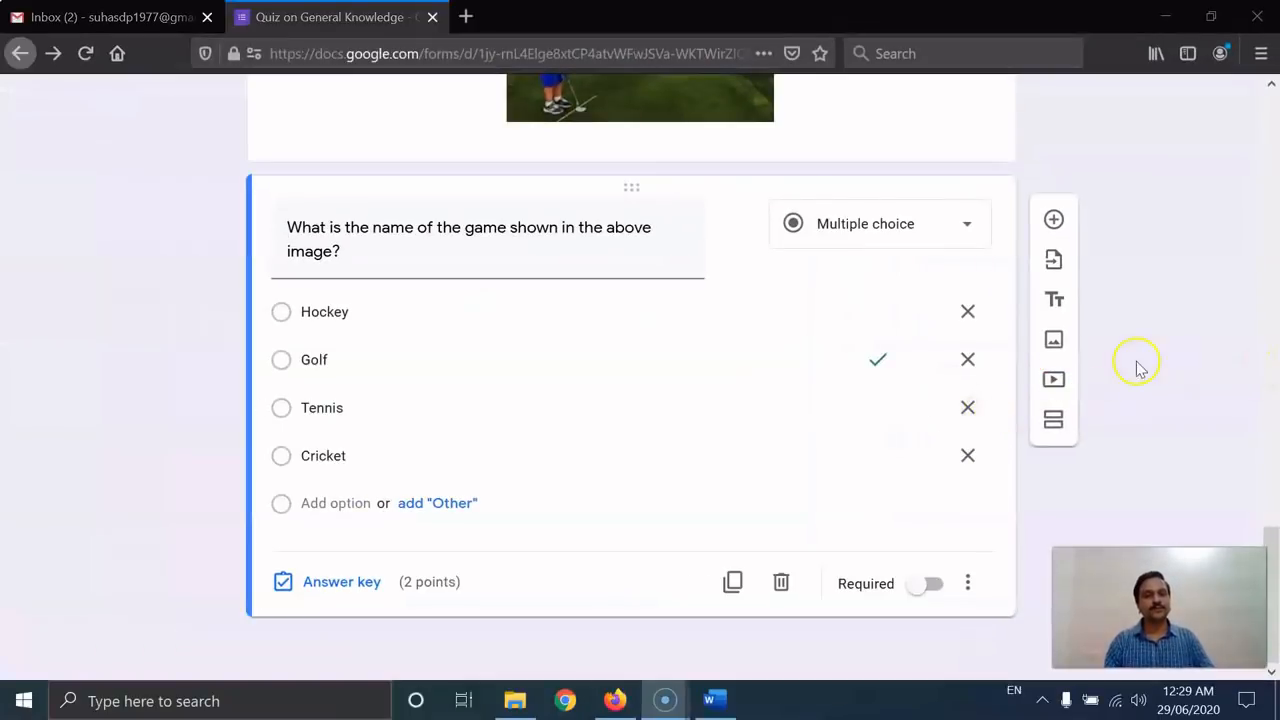
pyautogui.click(1054, 388)
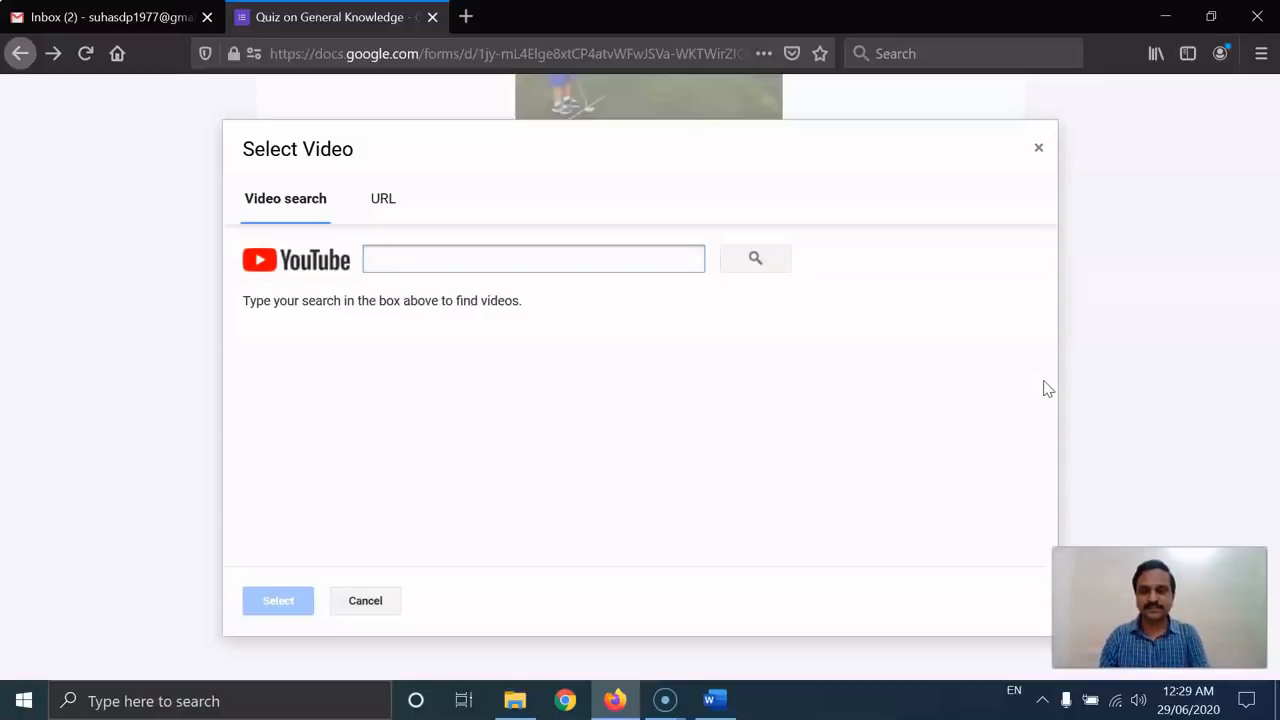
# Search YouTube for 'Dr APJ Abdul Kalam Lecture' and insert the Techfest-2015 IIT Bombay lecture
pyautogui.write('Dr APJ Abdul Kalam Lectur')
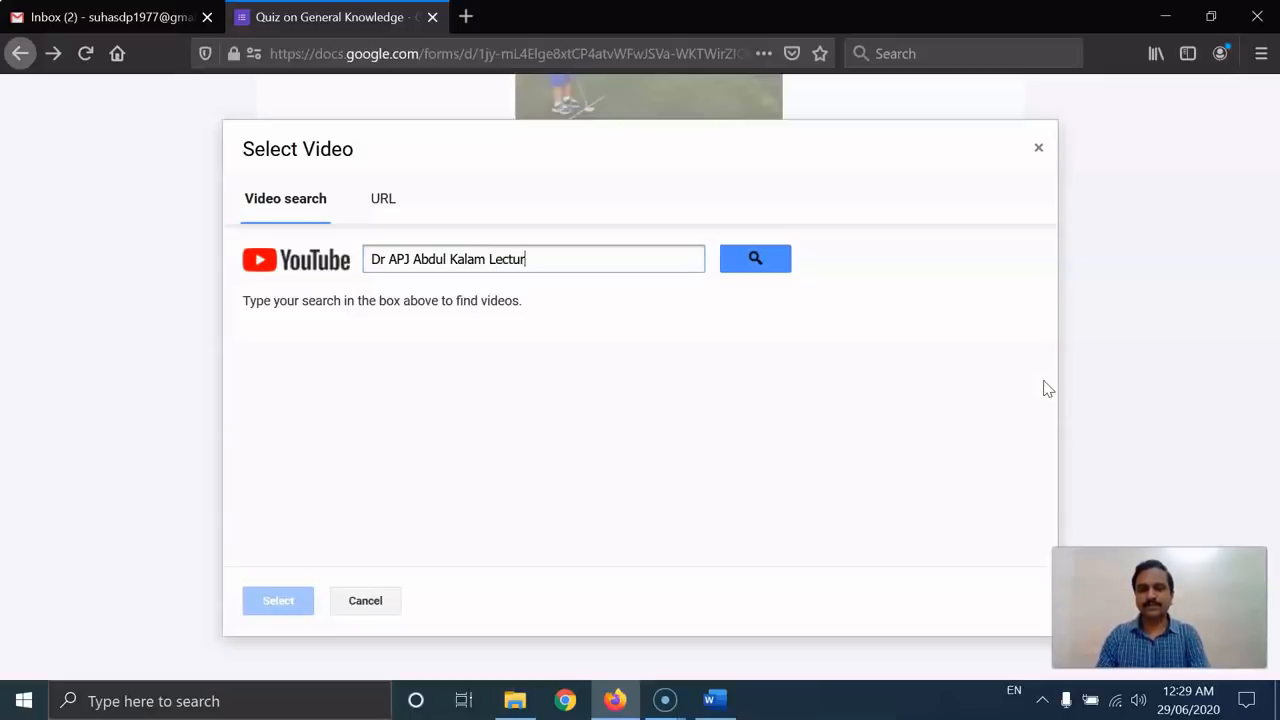
pyautogui.write('e')
pyautogui.press('Return')
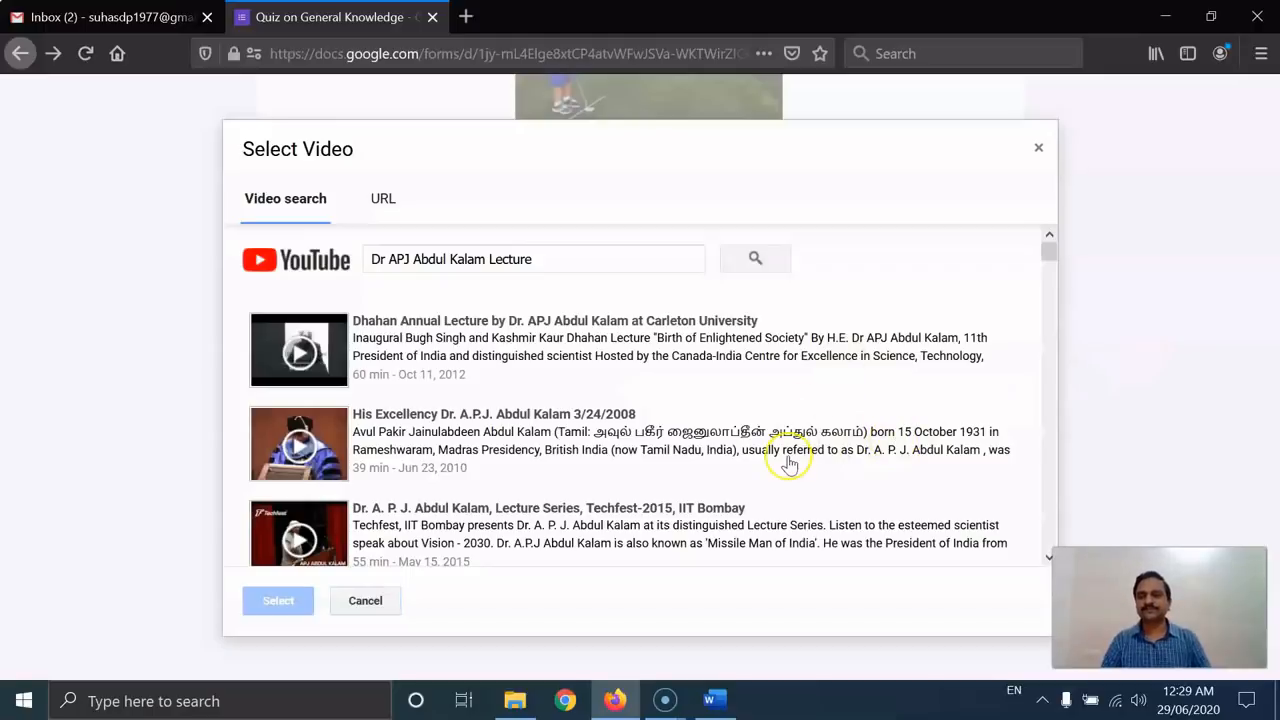
pyautogui.scroll(-2, 789, 463)
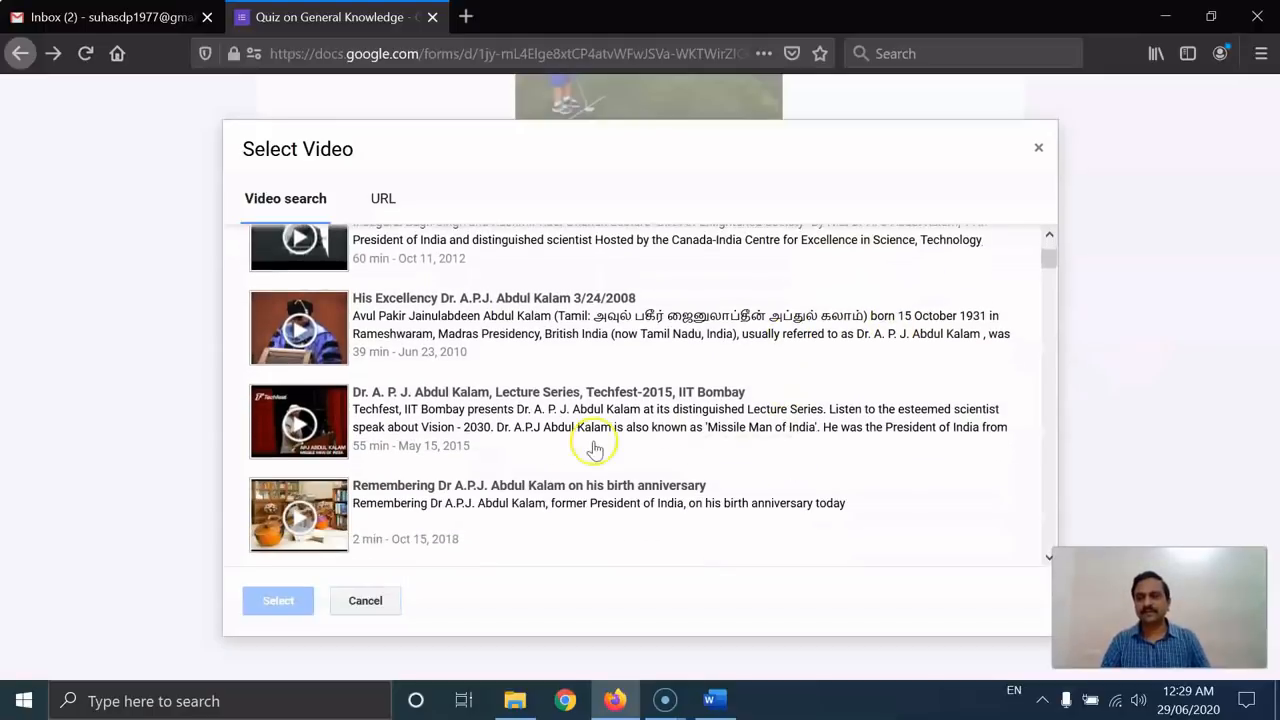
pyautogui.click(462, 392)
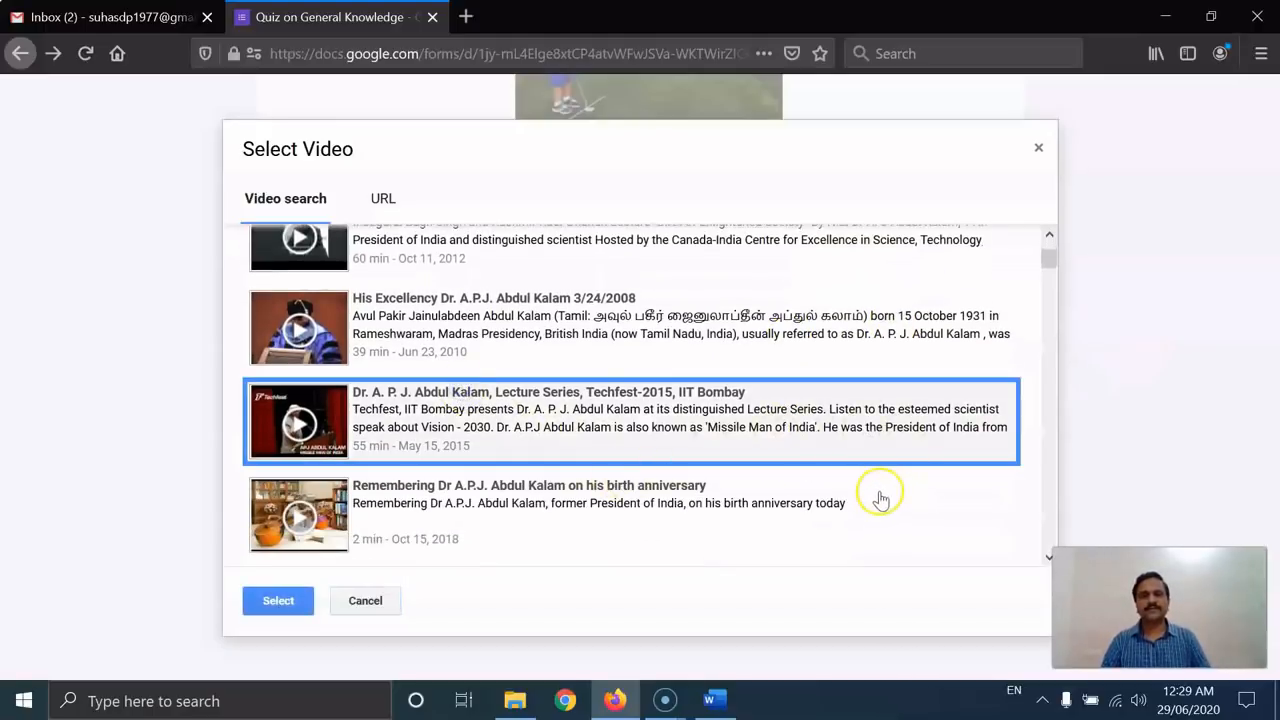
pyautogui.scroll(-2, 870, 492)
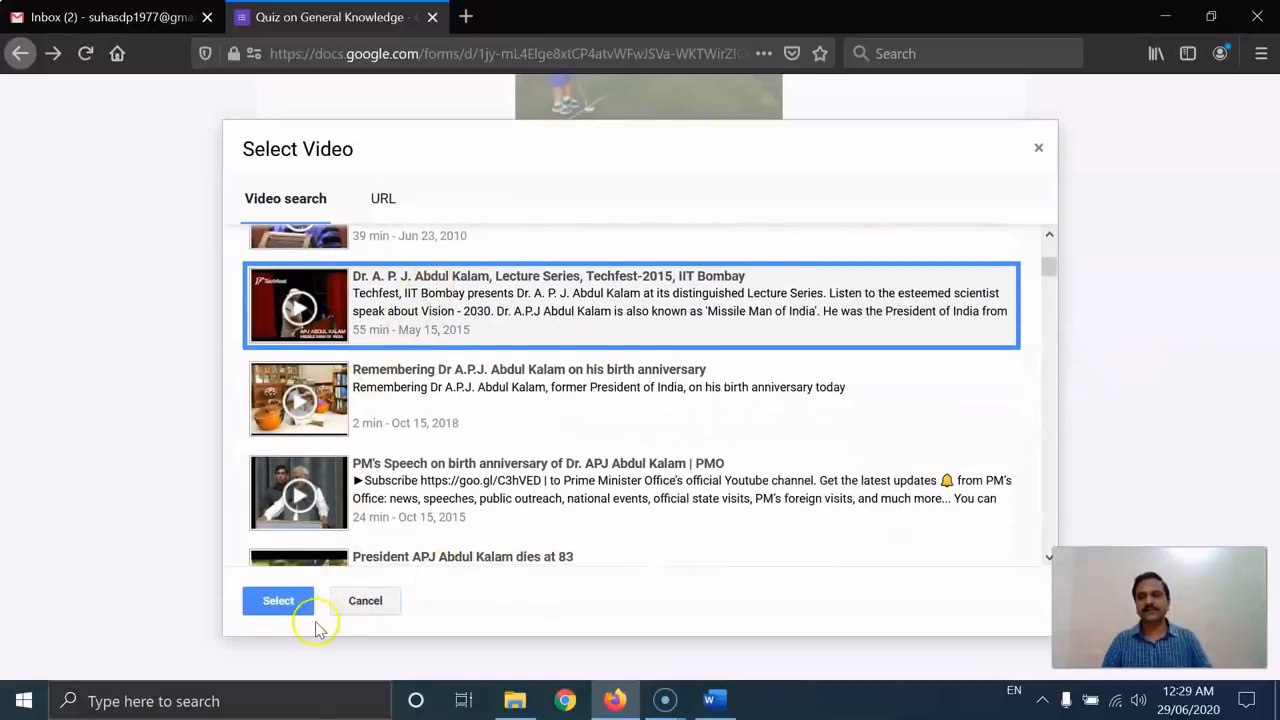
pyautogui.click(272, 601)
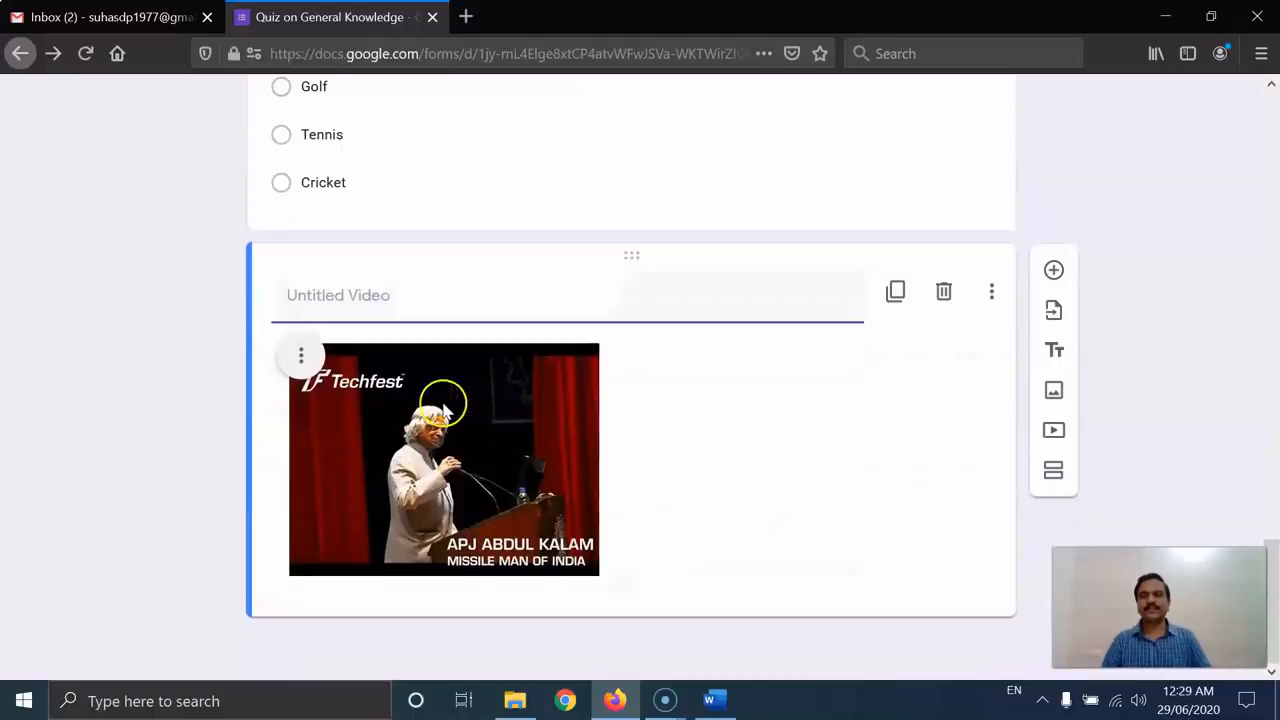
# Centre-align the Kalam video and title it 'Watch the following video and answer the question based on it.'
pyautogui.click(301, 356)
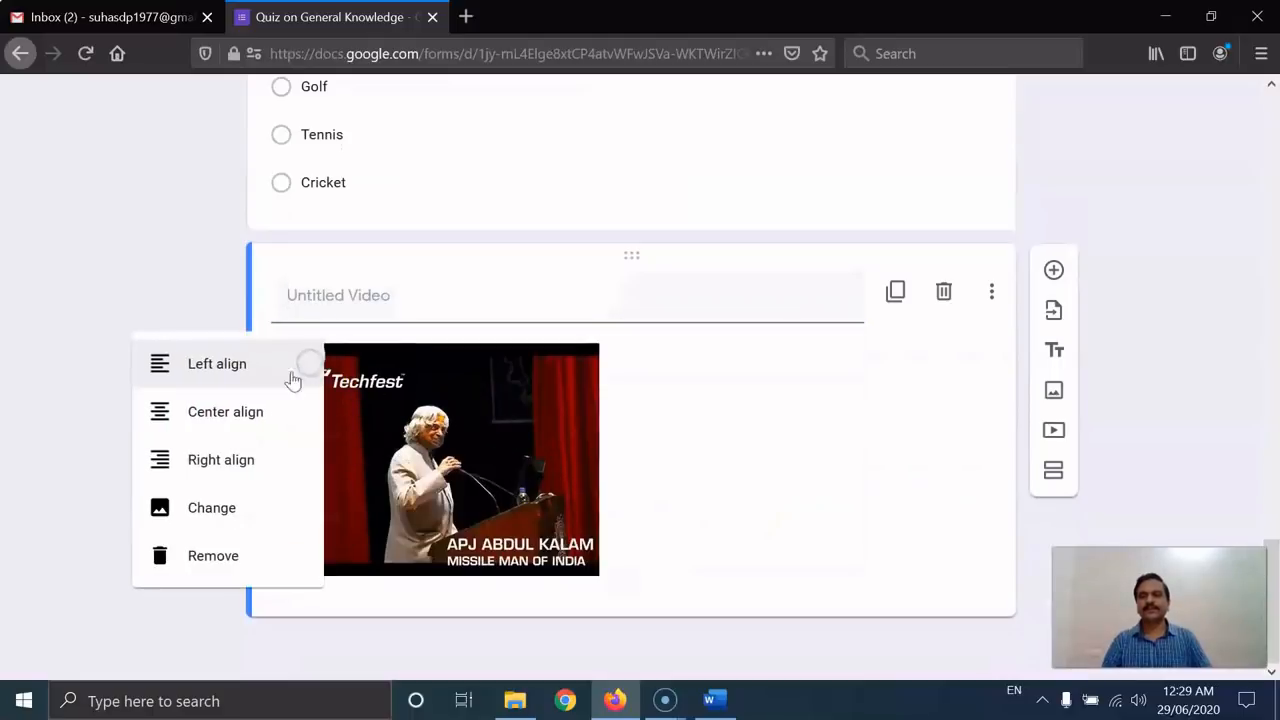
pyautogui.click(231, 415)
pyautogui.click(523, 313)
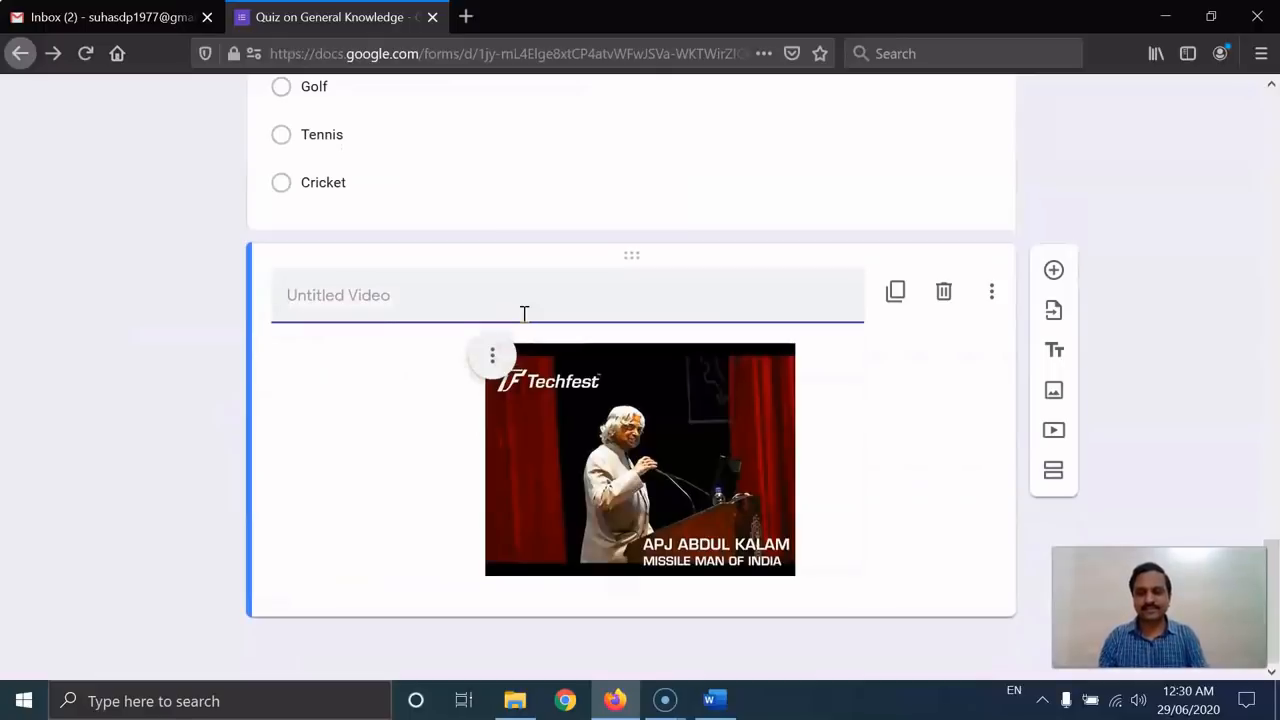
pyautogui.write('Watch the f')
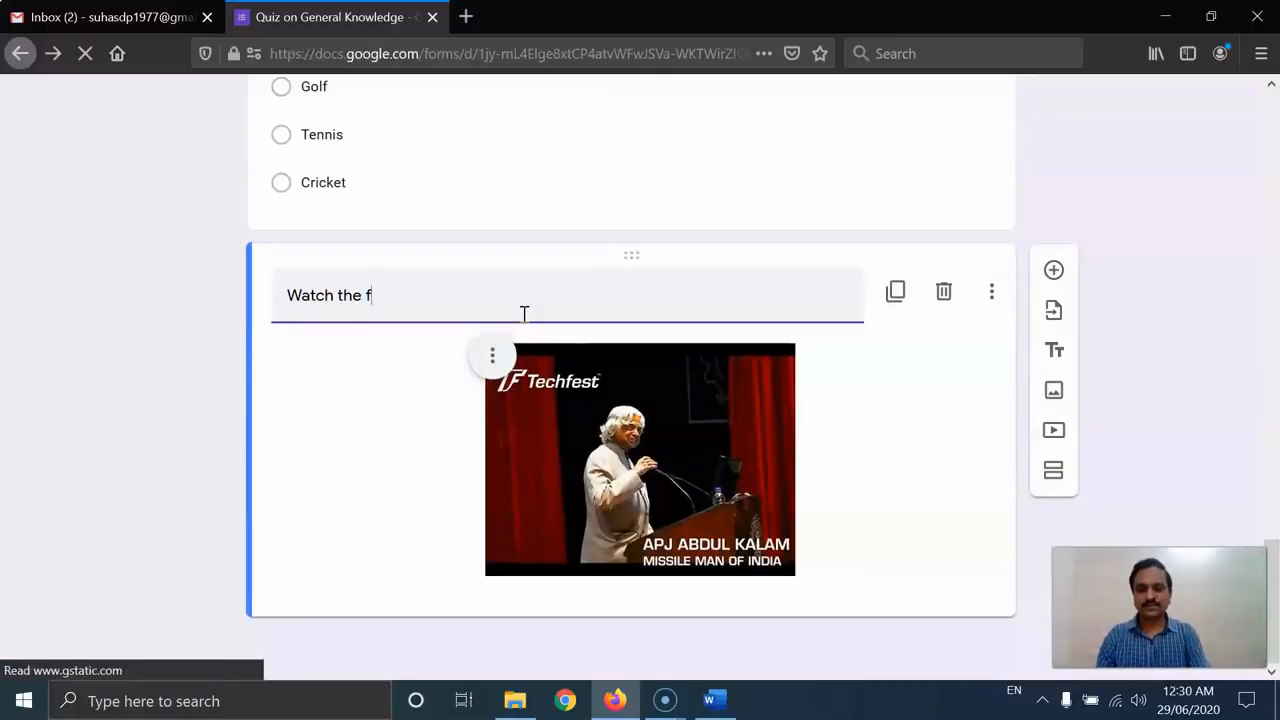
pyautogui.write('ollowing vi')
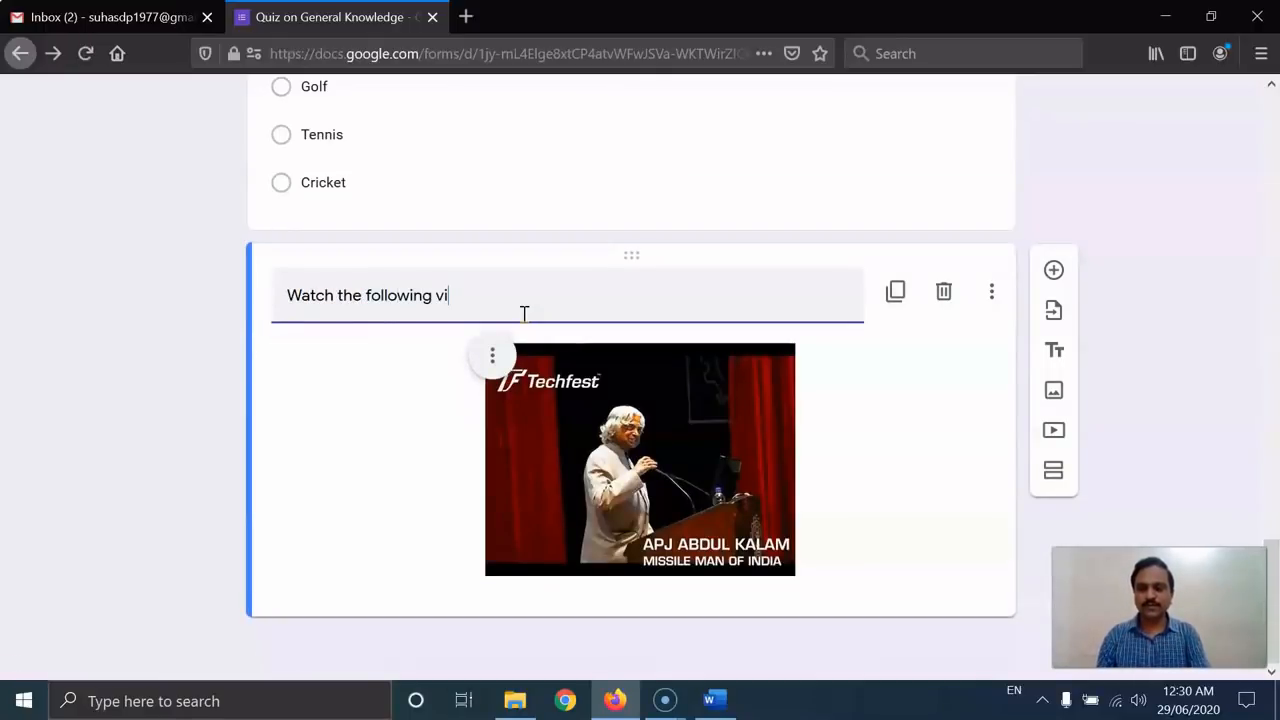
pyautogui.write('deo and an')
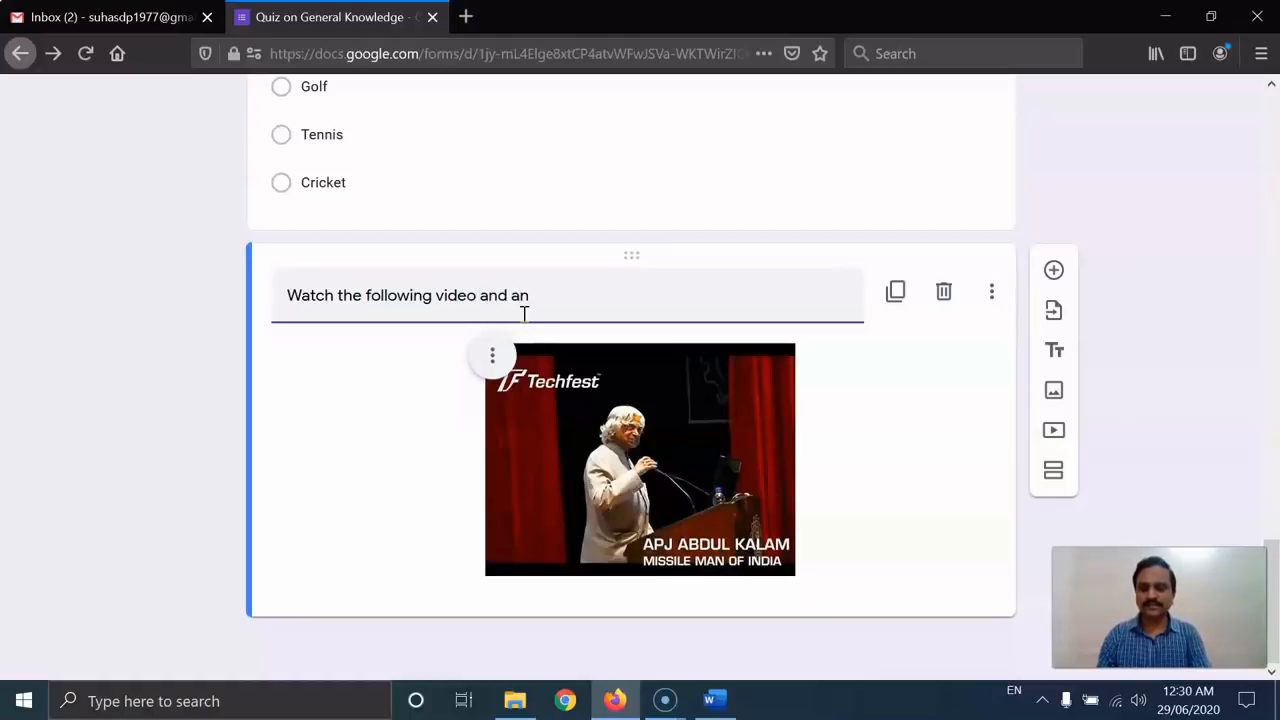
pyautogui.write('ser the')
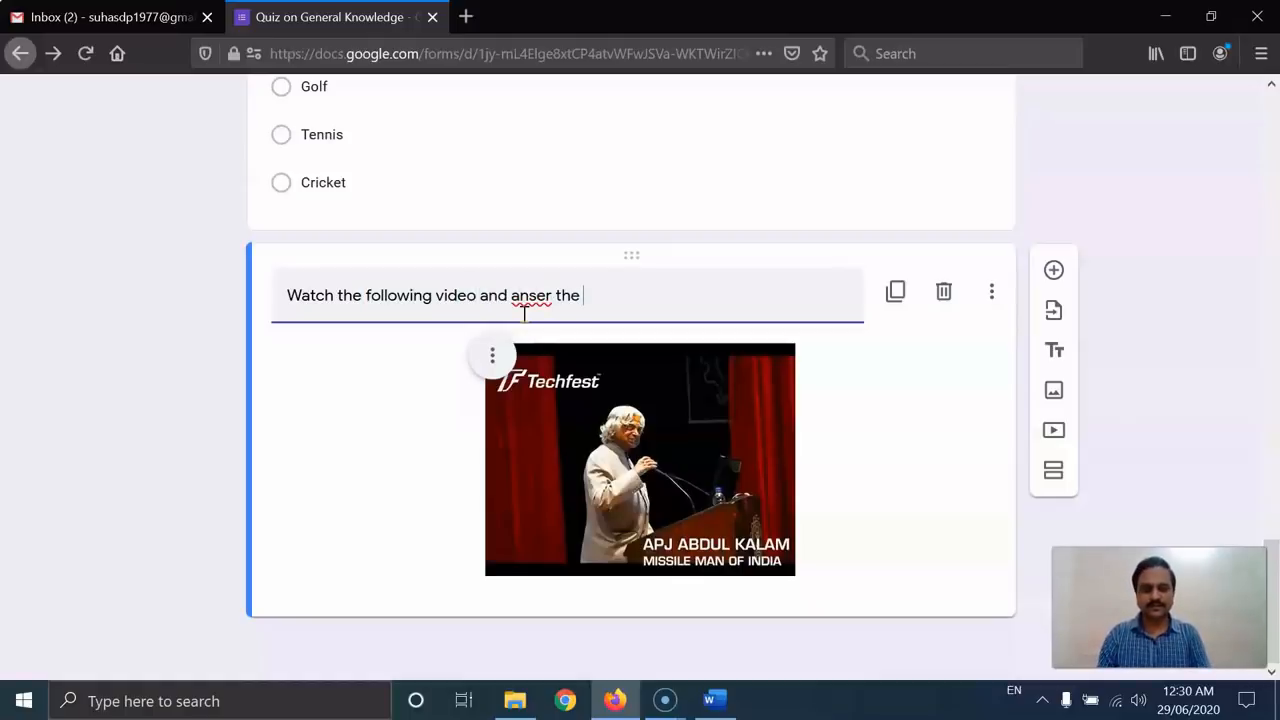
pyautogui.write('w')
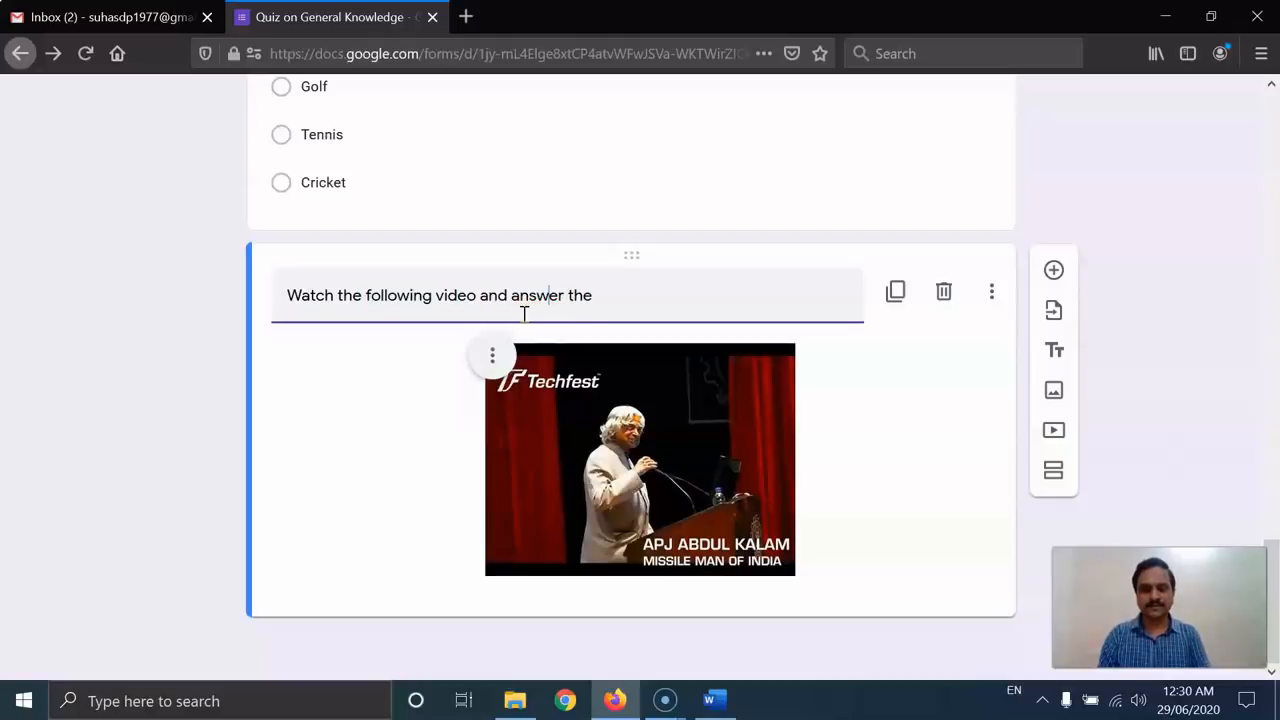
pyautogui.press('End')
pyautogui.write('question')
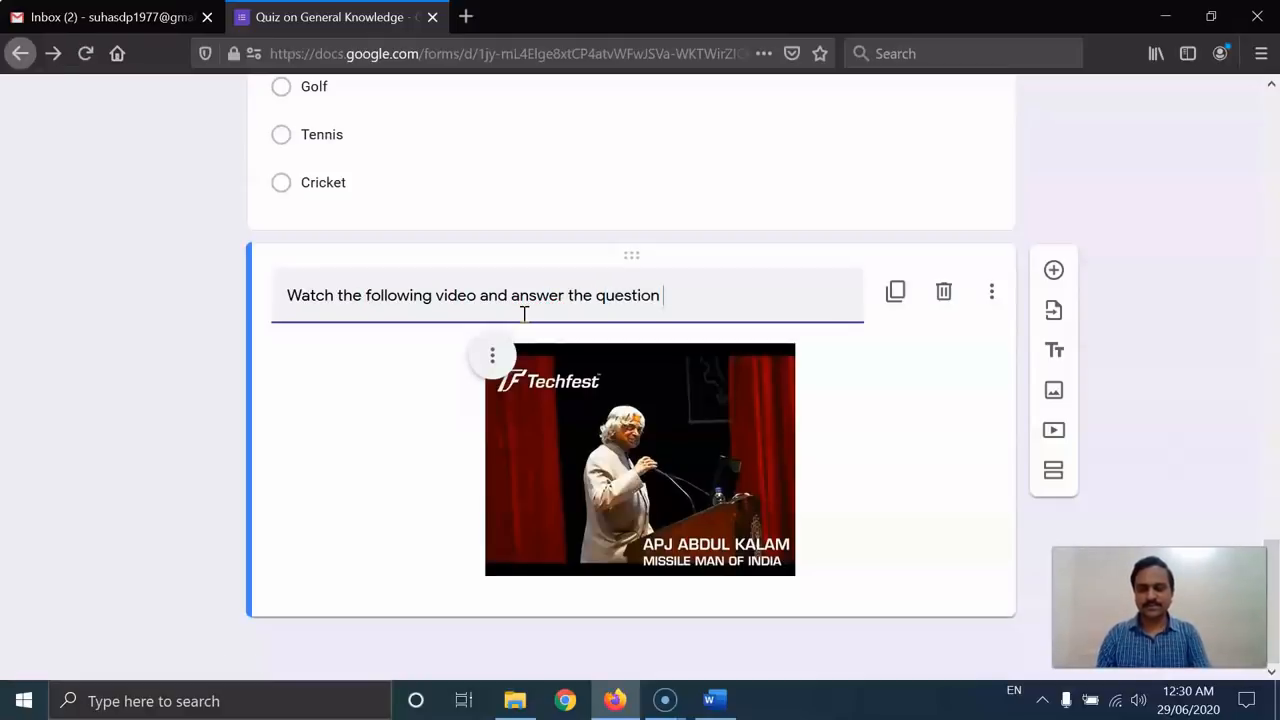
pyautogui.write(' based on it.')
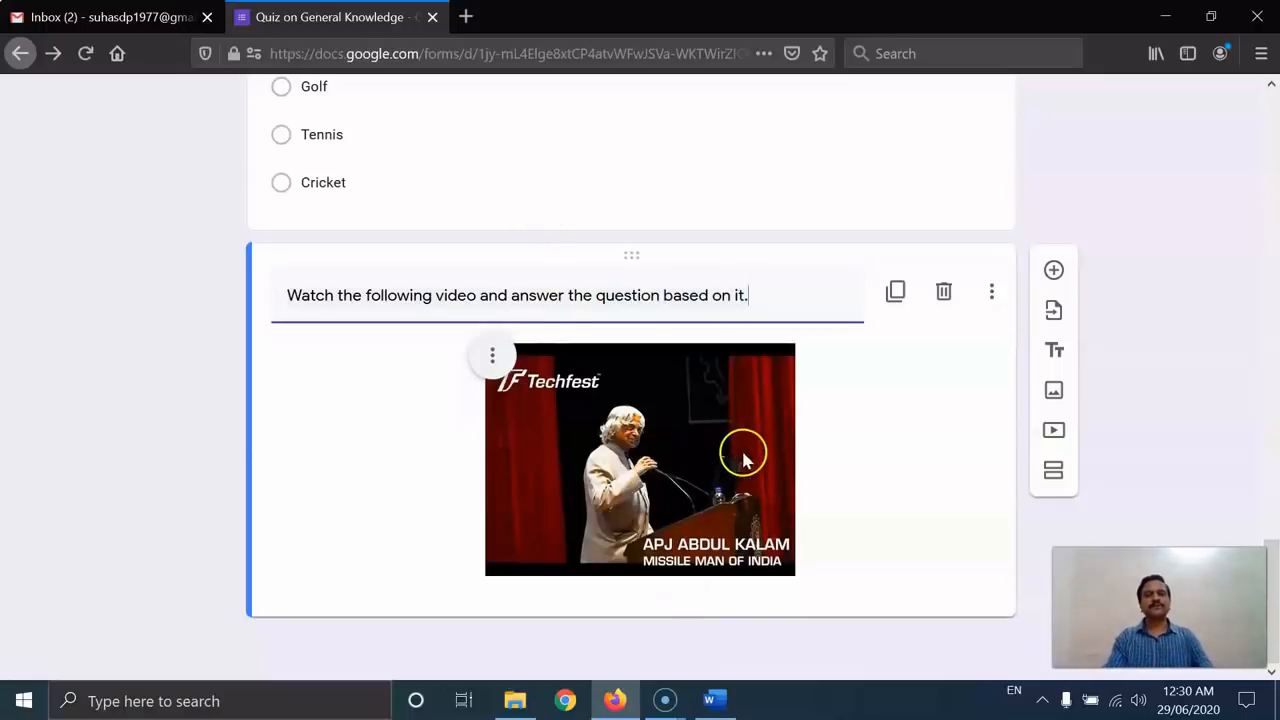
pyautogui.click(1163, 392)
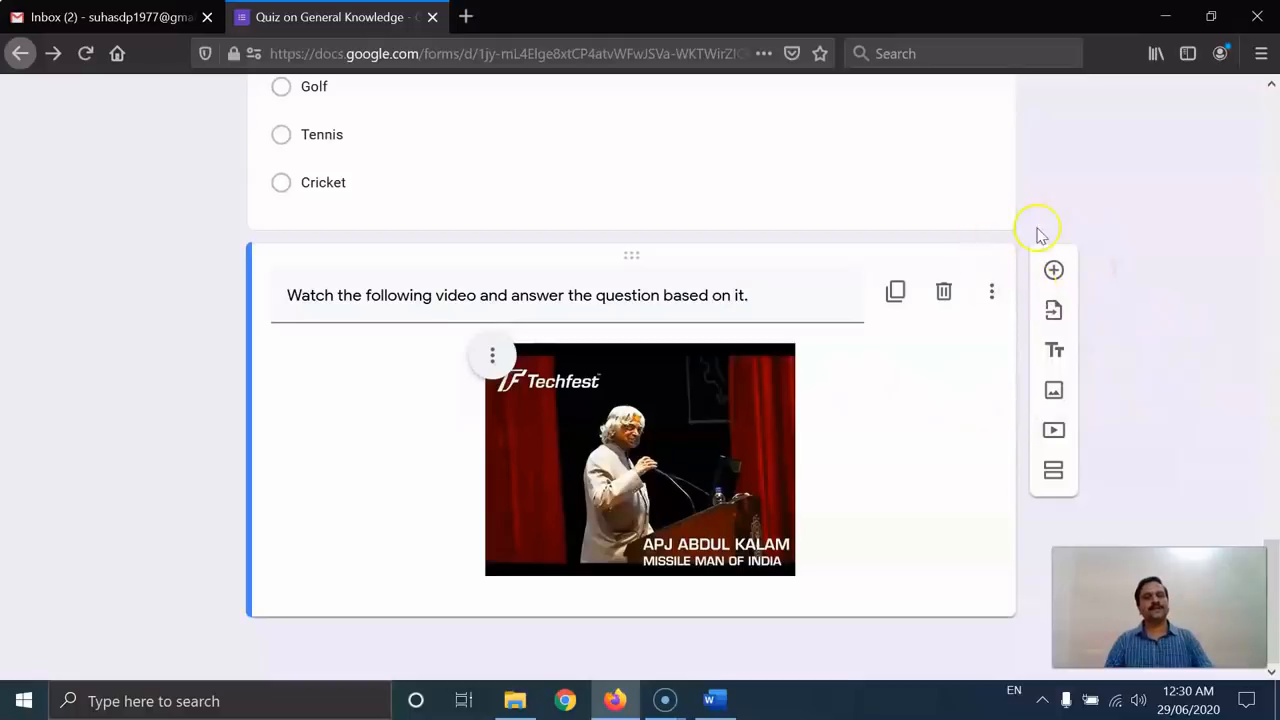
# Add a multiple-choice question 'Who is the famous personality in the above video?' below the video
pyautogui.click(1055, 272)
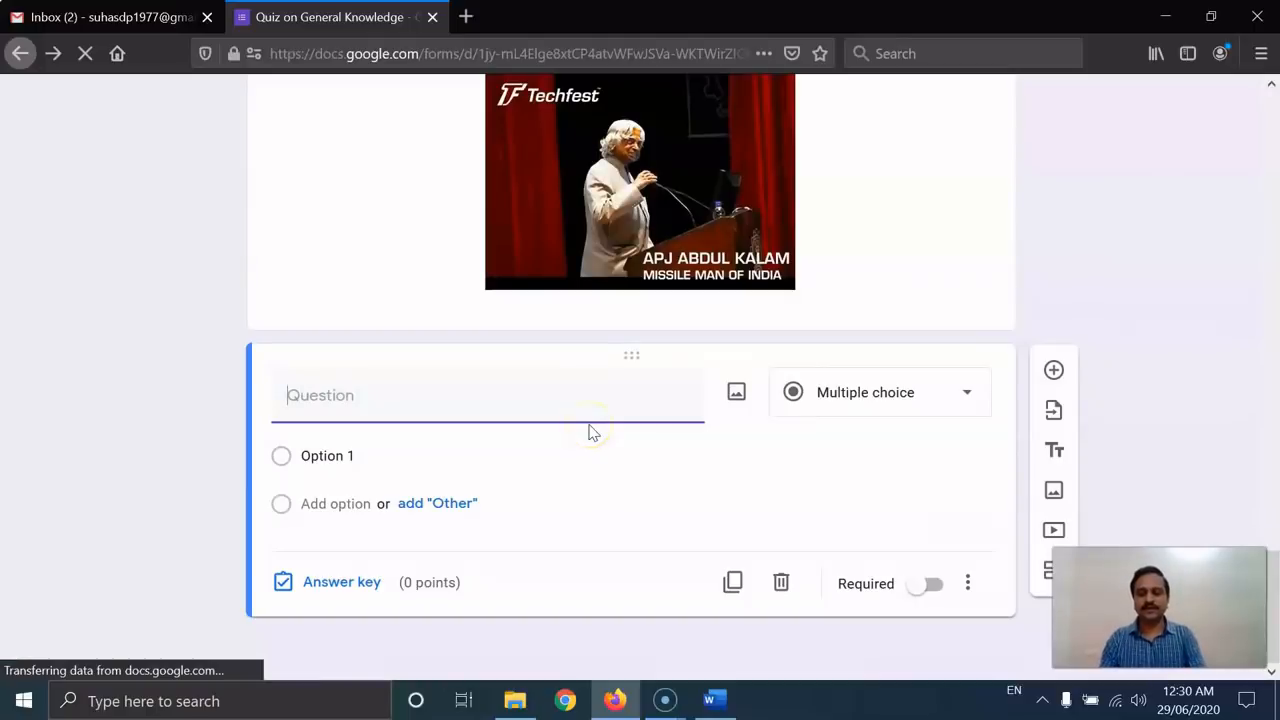
pyautogui.write('Who')
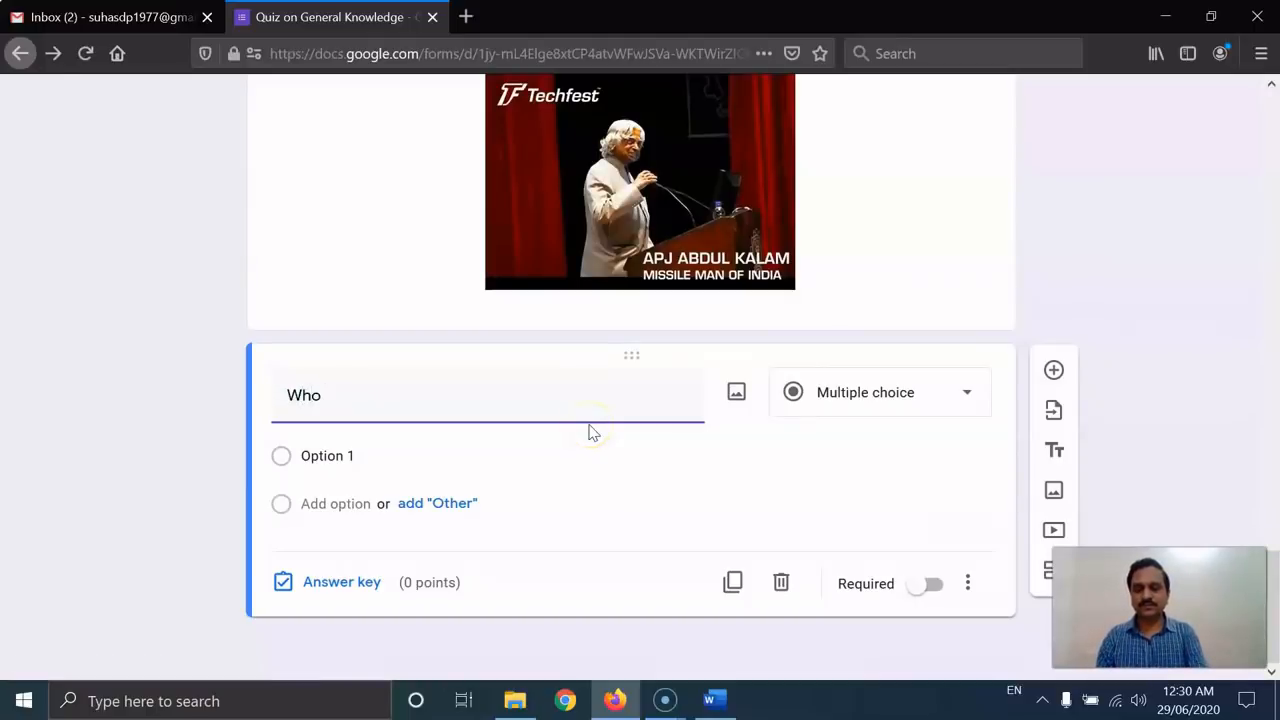
pyautogui.write(' is the famous pers')
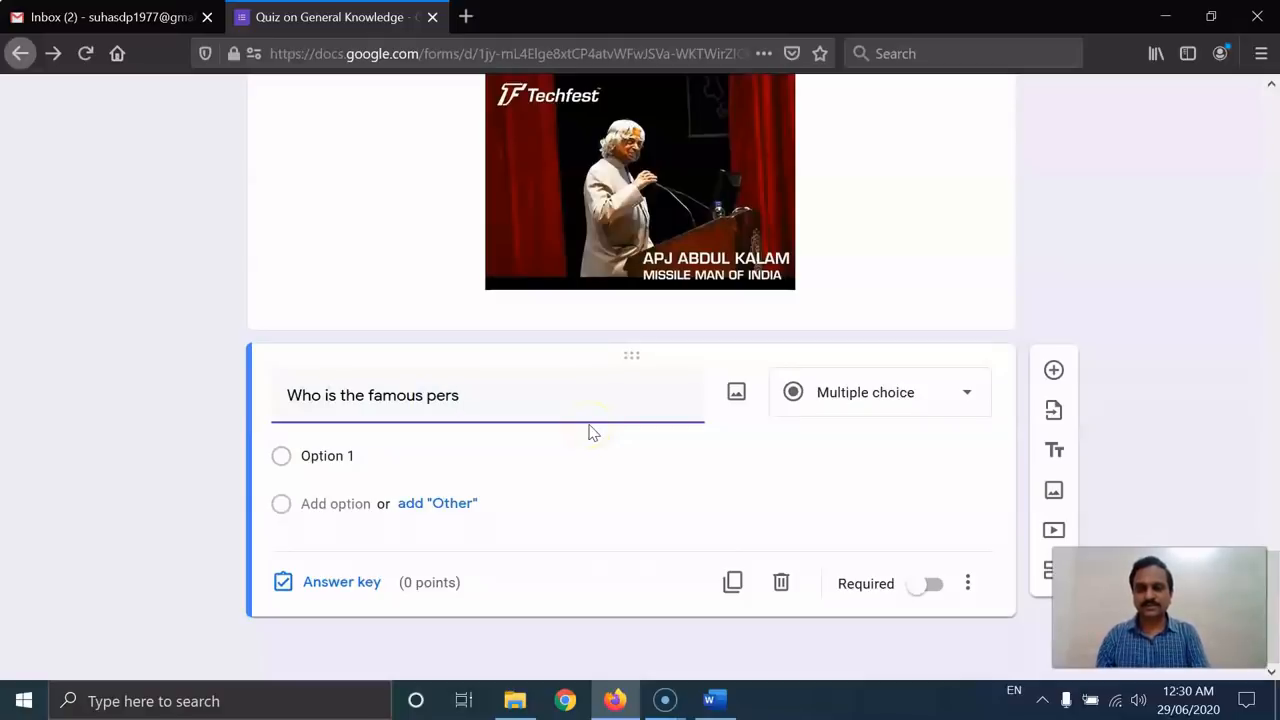
pyautogui.write('onality')
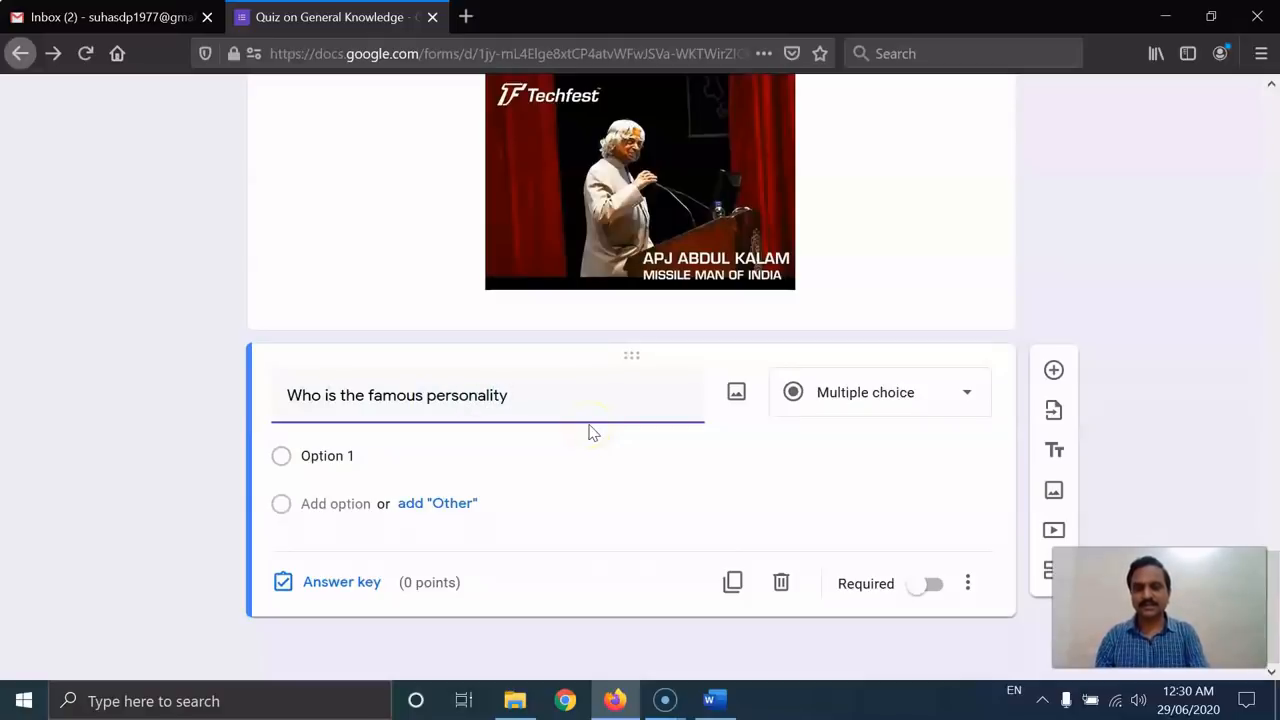
pyautogui.write(' in the abo')
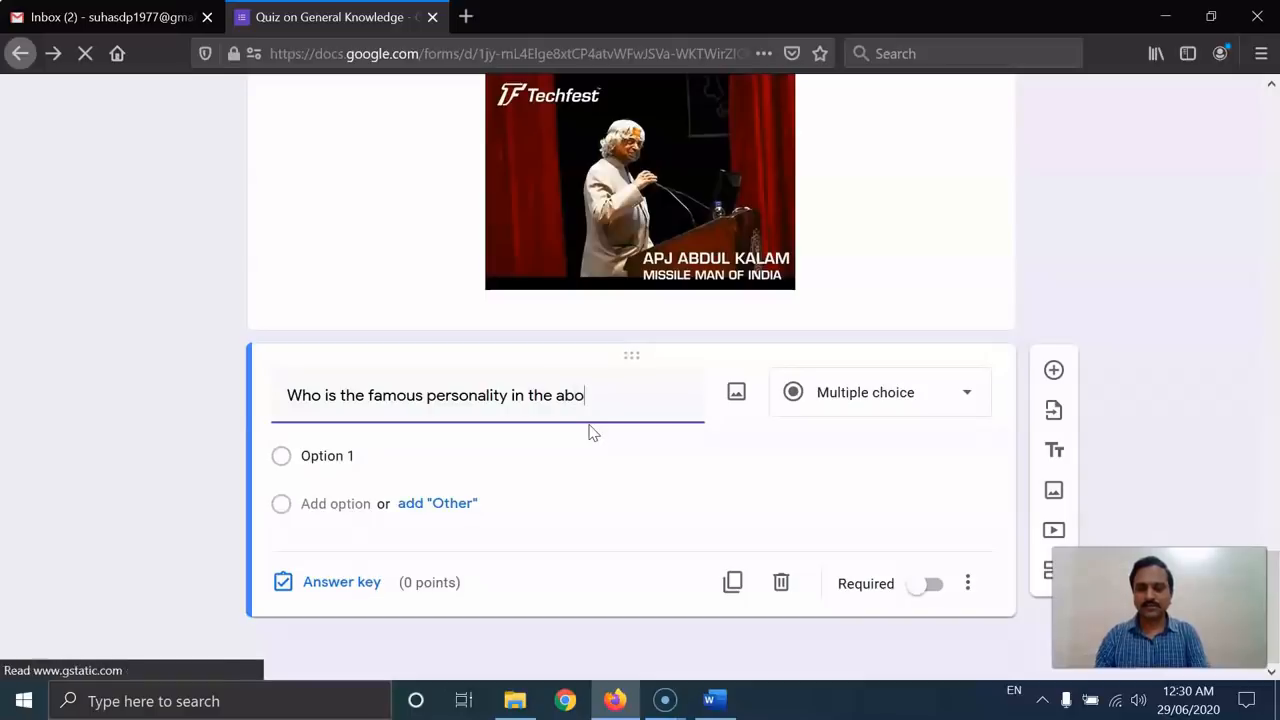
pyautogui.write('ve video')
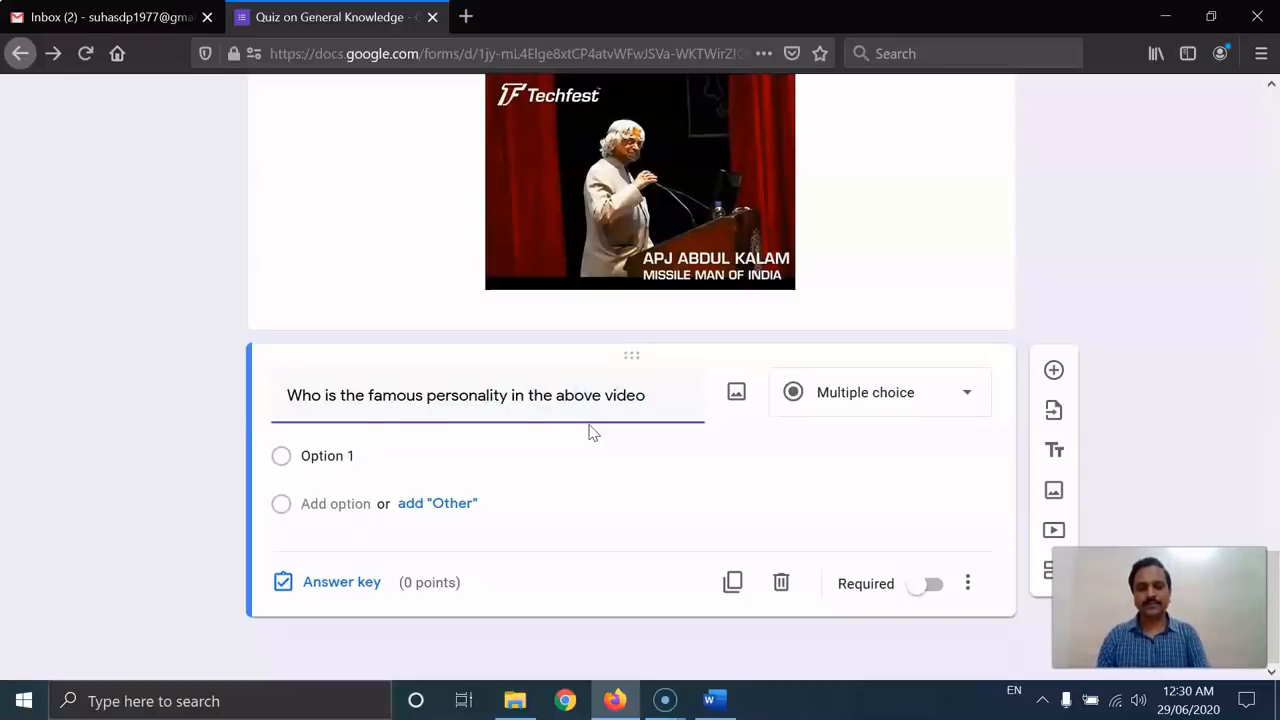
pyautogui.write('?')
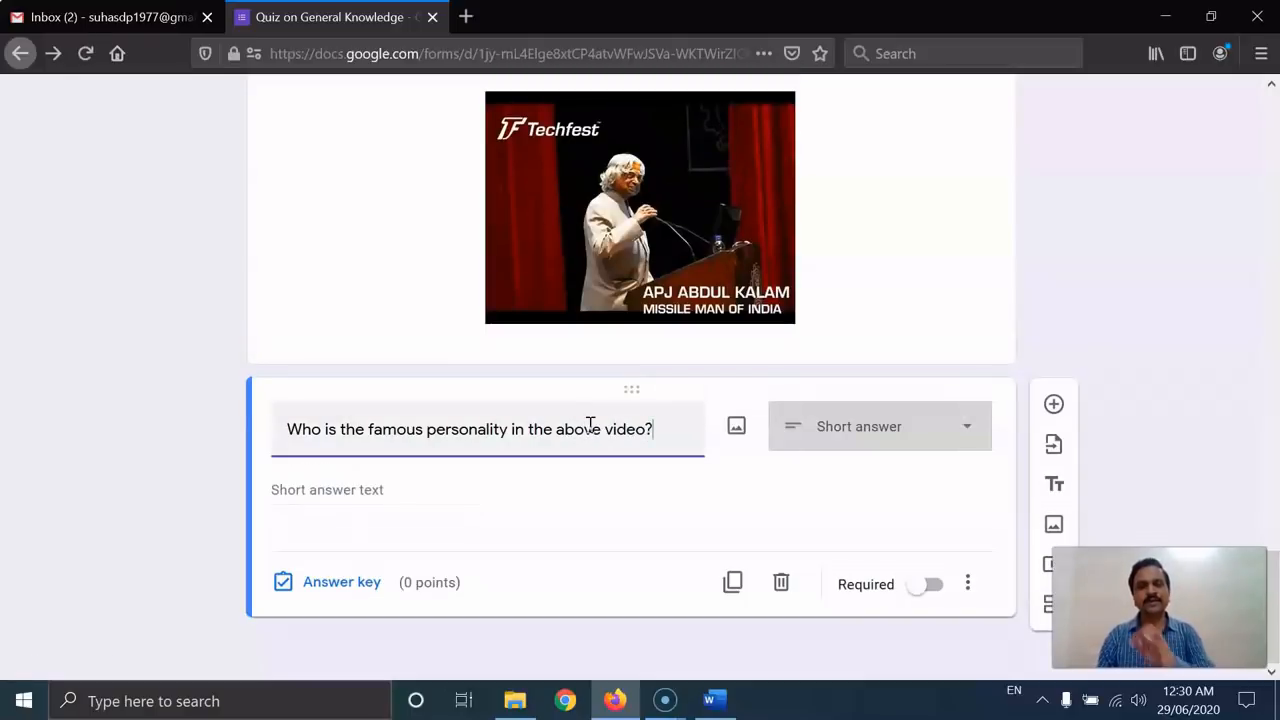
pyautogui.click(900, 440)
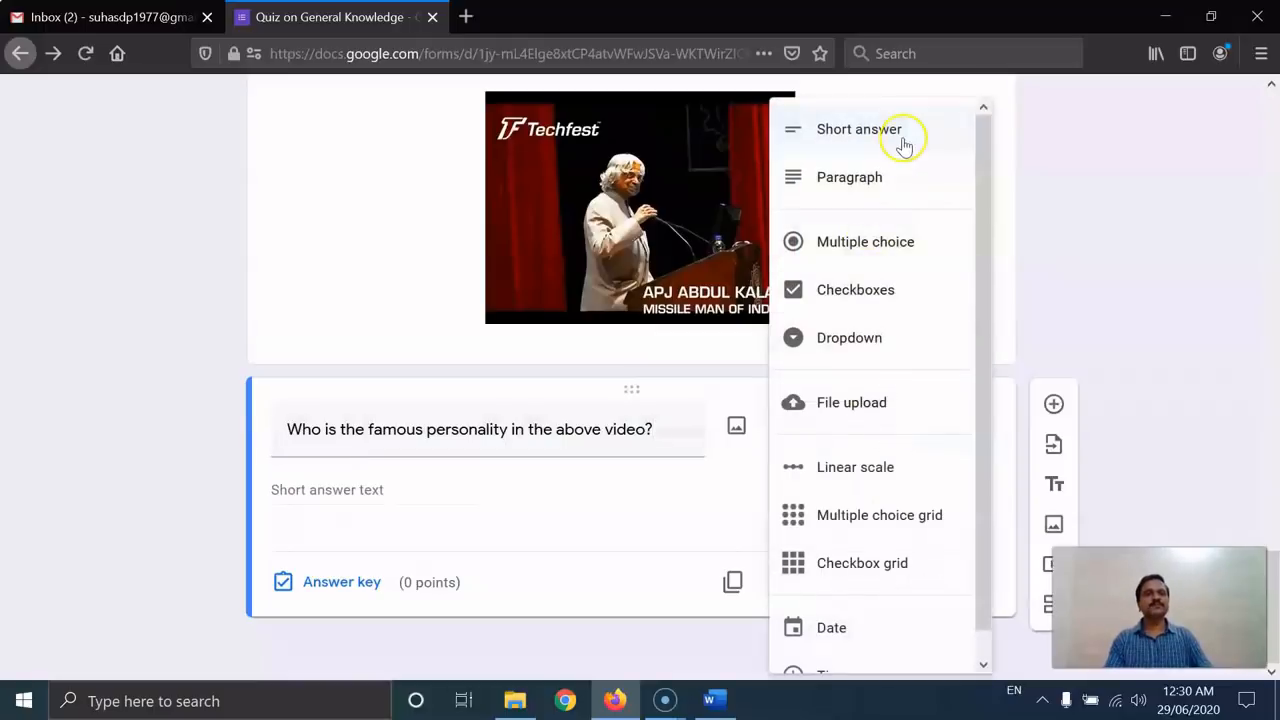
pyautogui.click(884, 245)
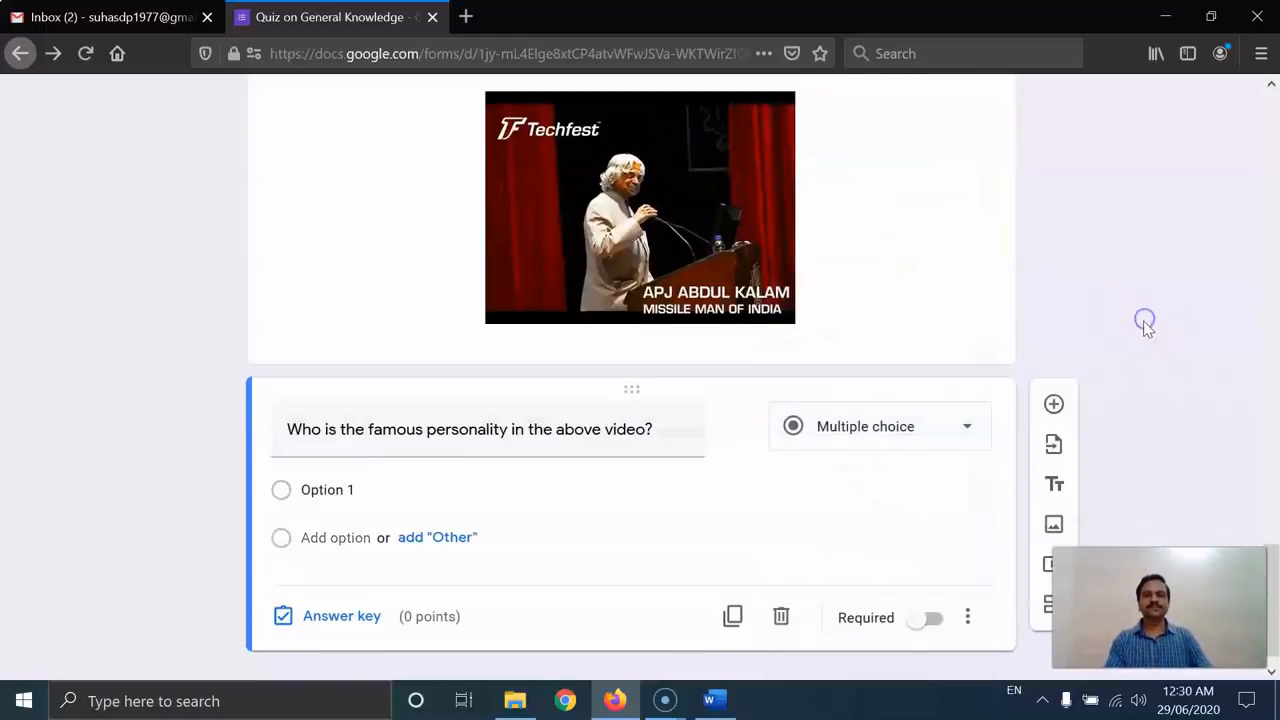
# Enter choices Dr Manmohan Singh, Prof. Yash Pal, Narendra Modi and Dr. APJ Abdul Kalam
pyautogui.click(374, 457)
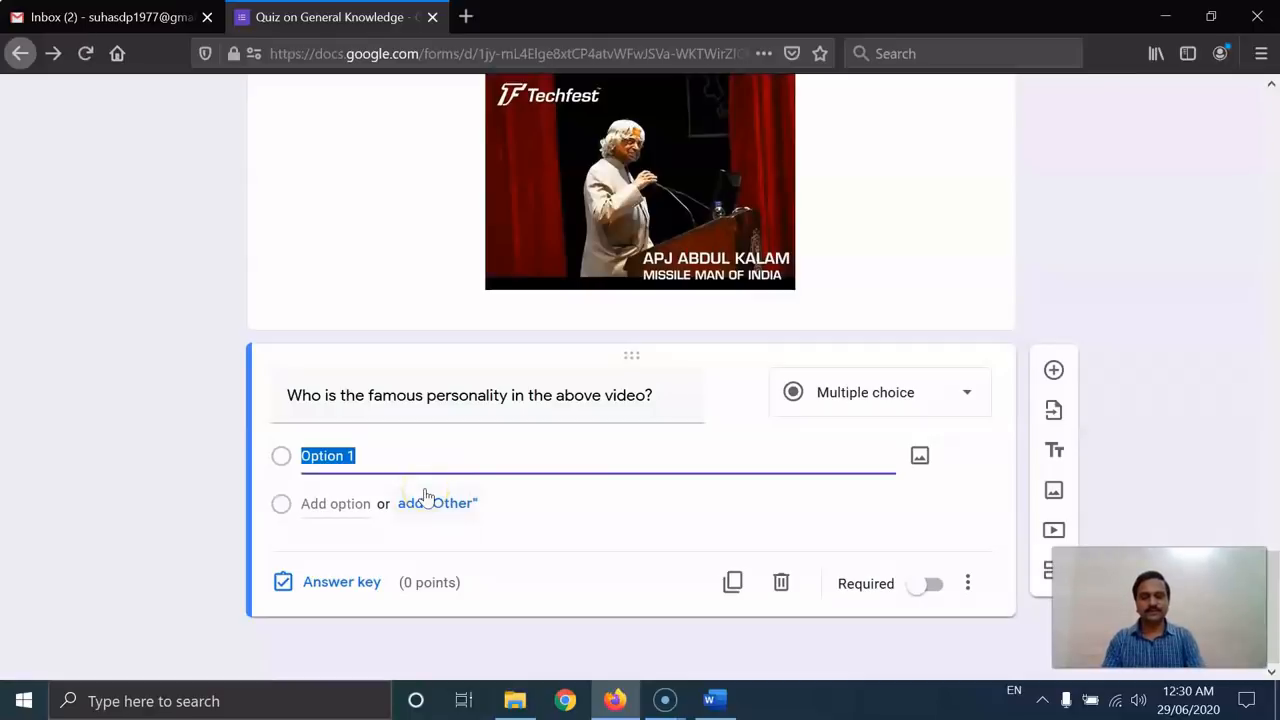
pyautogui.write('Dr Man')
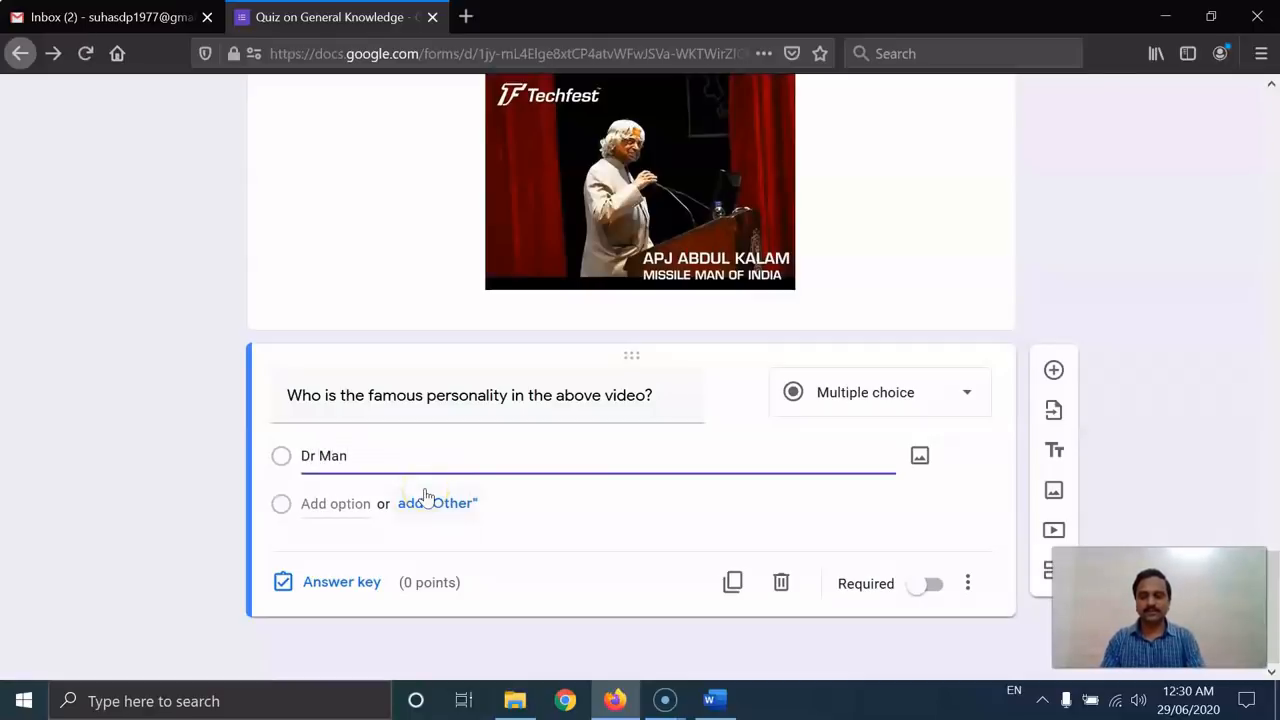
pyautogui.write('mohan Singh')
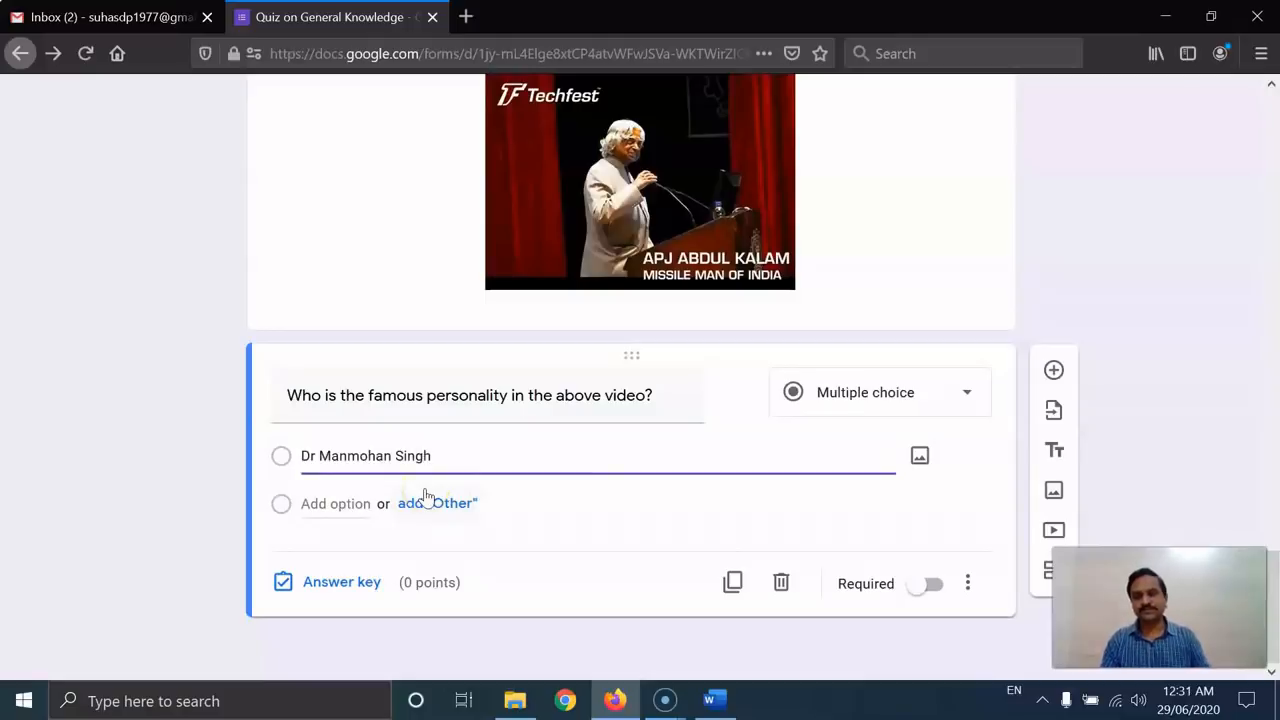
pyautogui.click(330, 503)
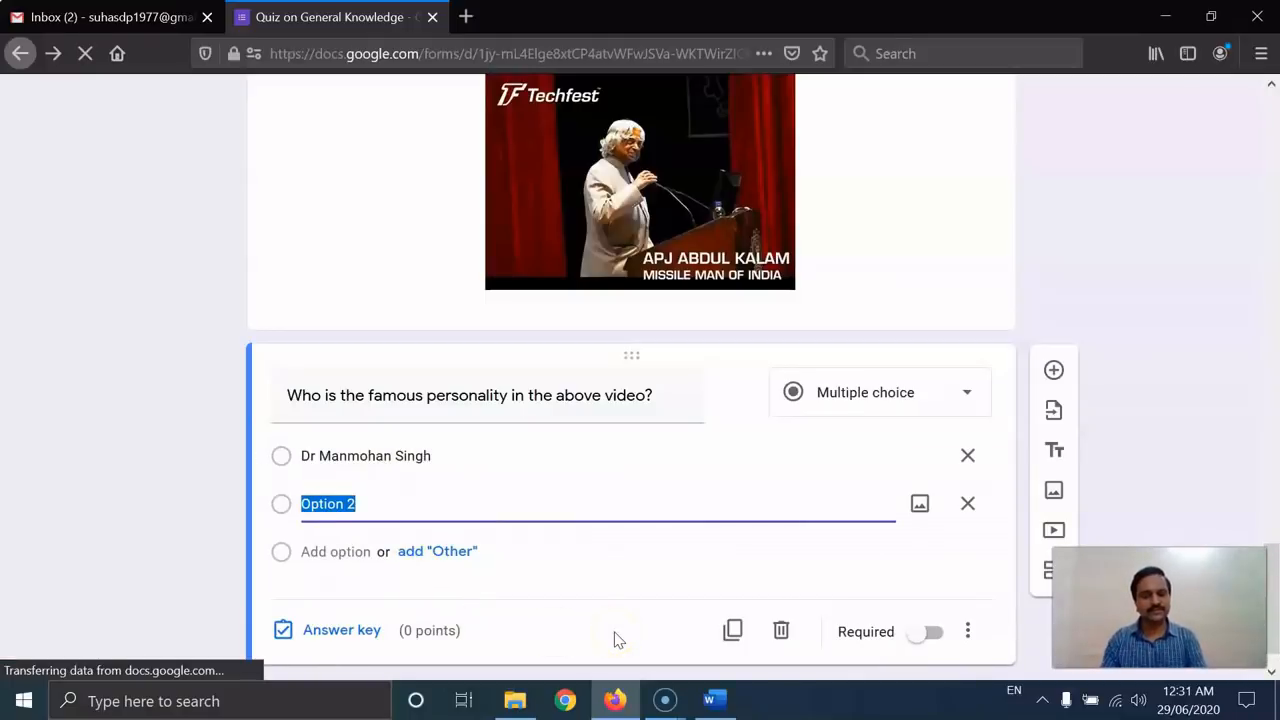
pyautogui.write('Prof. Yash Pal')
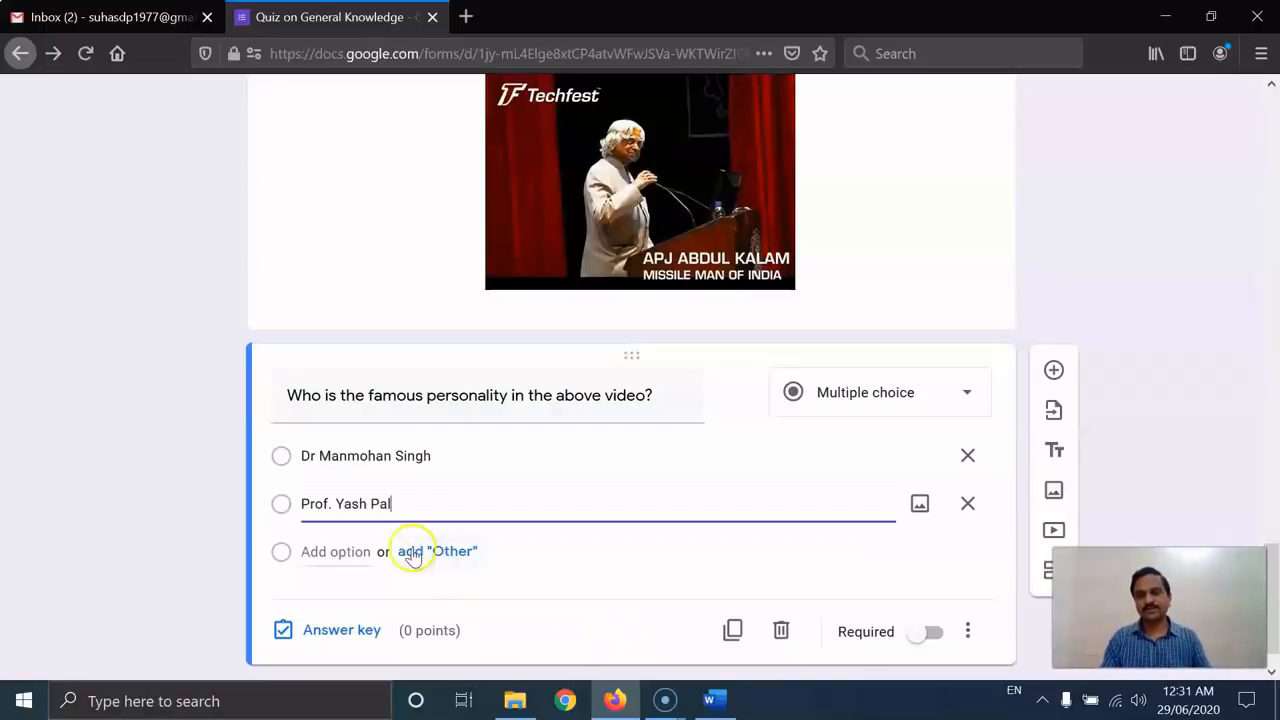
pyautogui.click(340, 551)
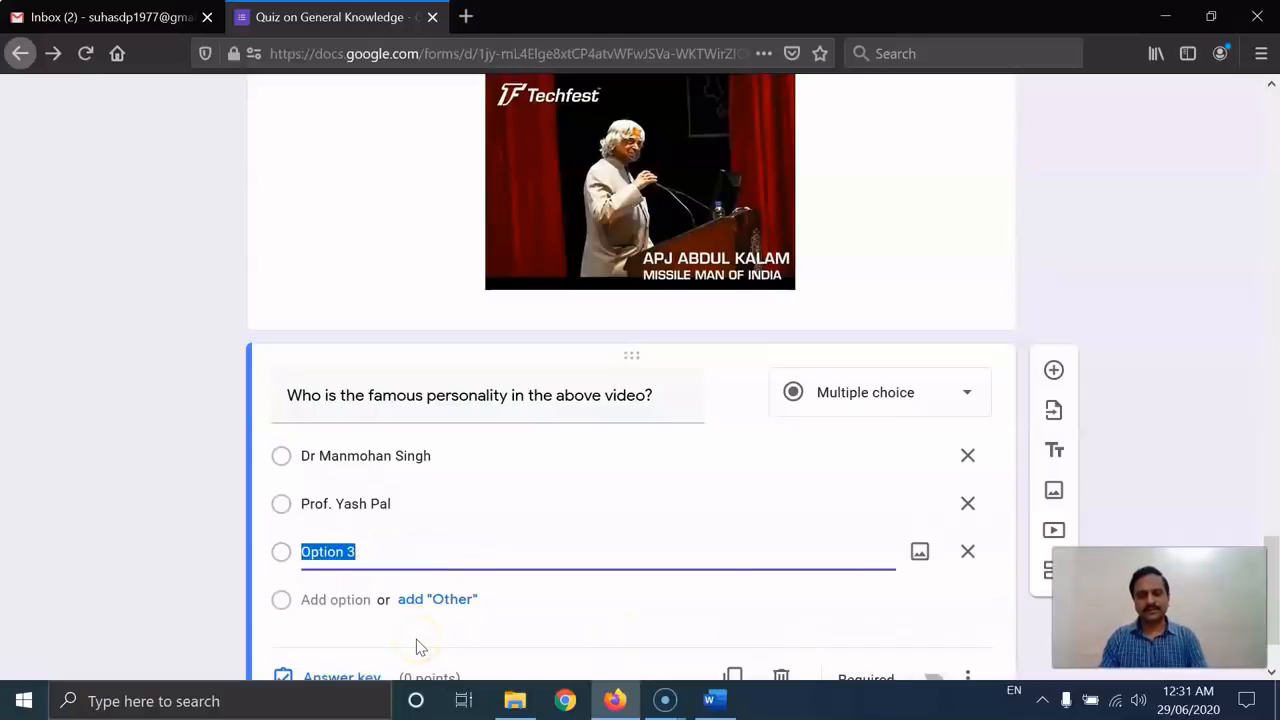
pyautogui.write('NA')
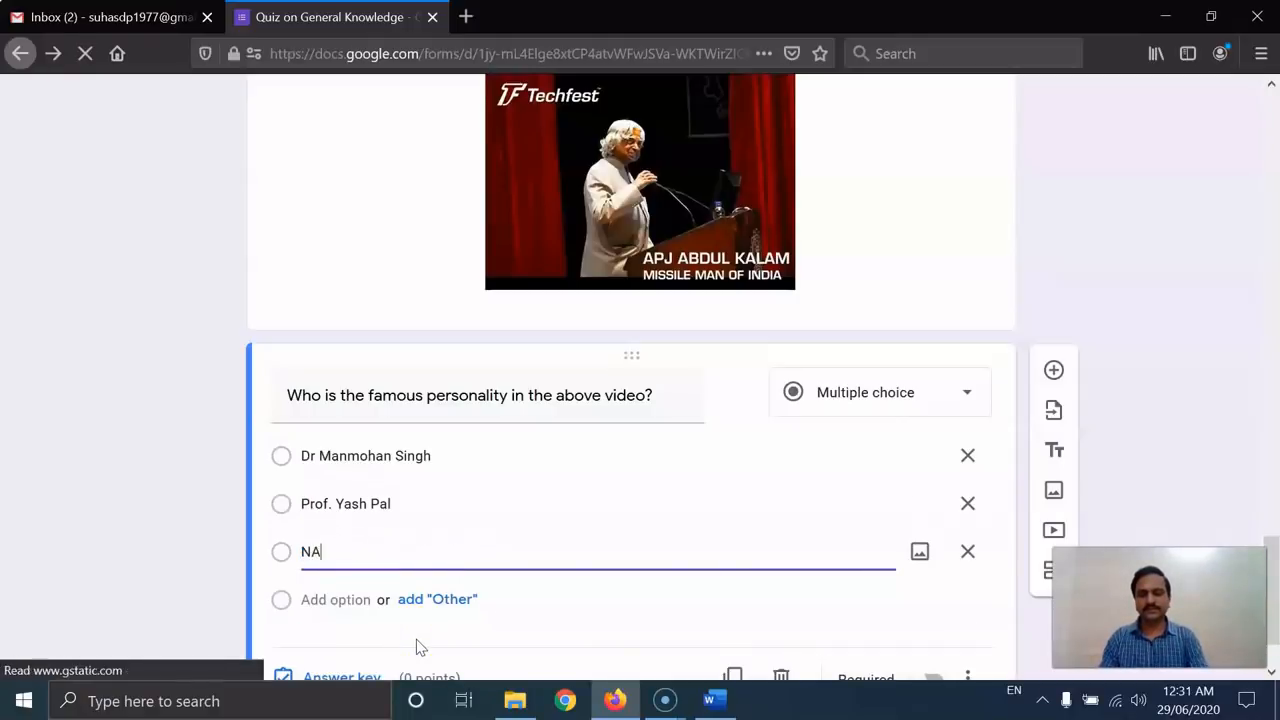
pyautogui.write('rendra ')
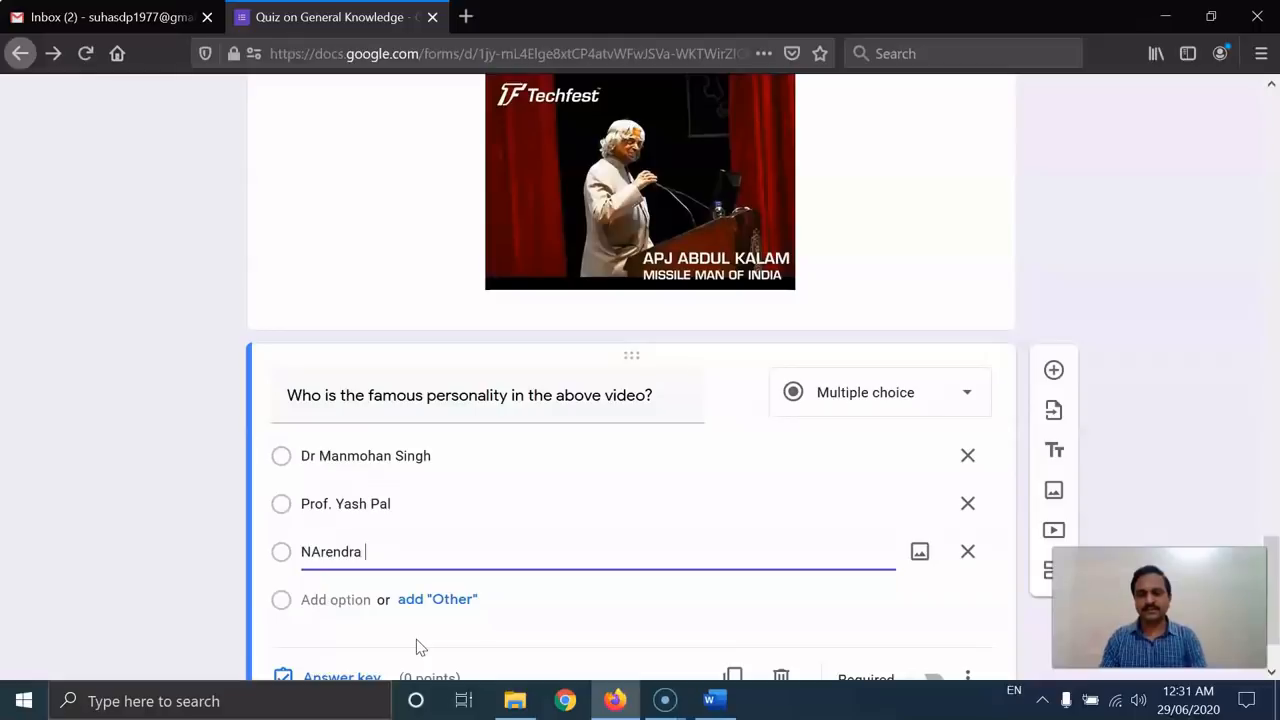
pyautogui.write('Modi')
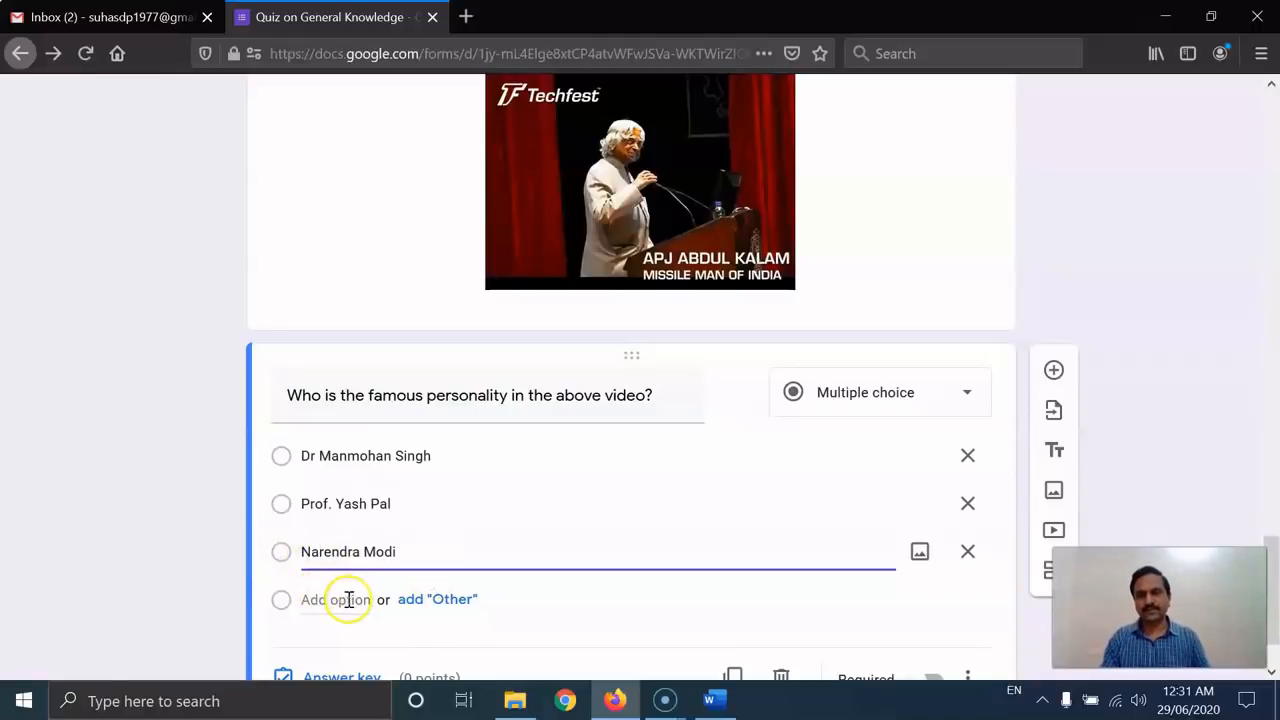
pyautogui.click(341, 599)
pyautogui.write('Dr')
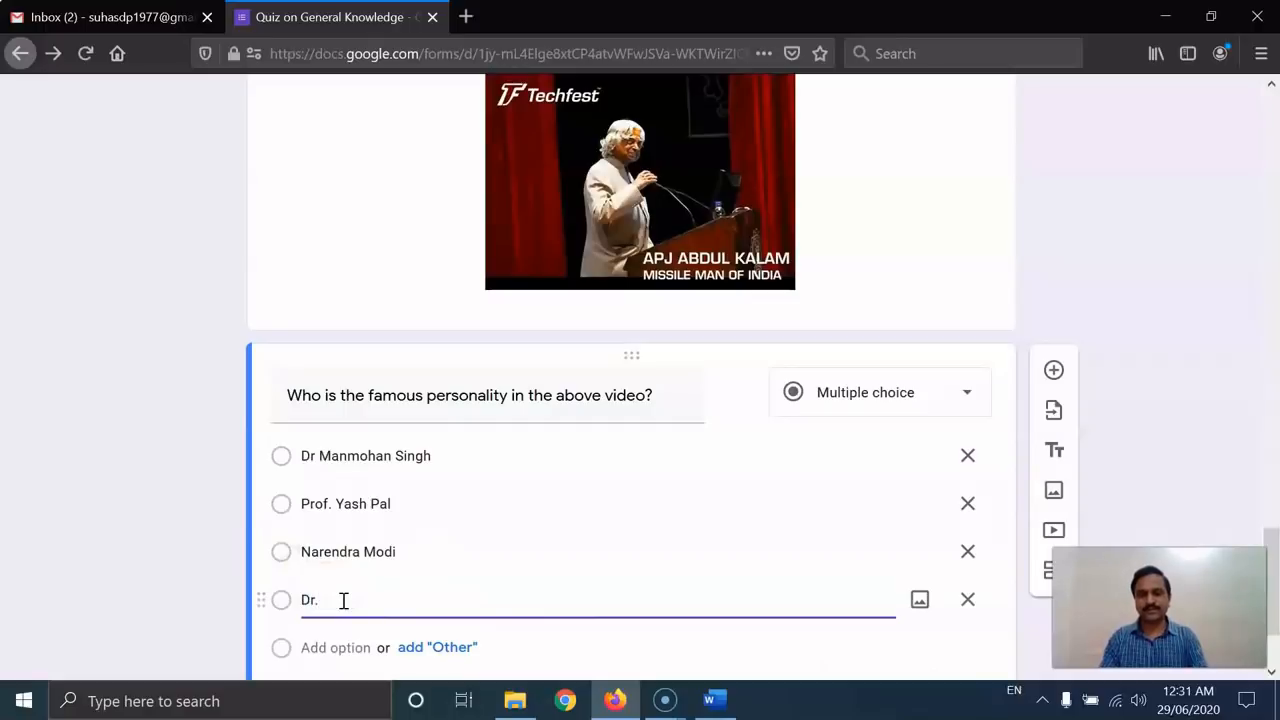
pyautogui.write('. APJ Abdul Kalam')
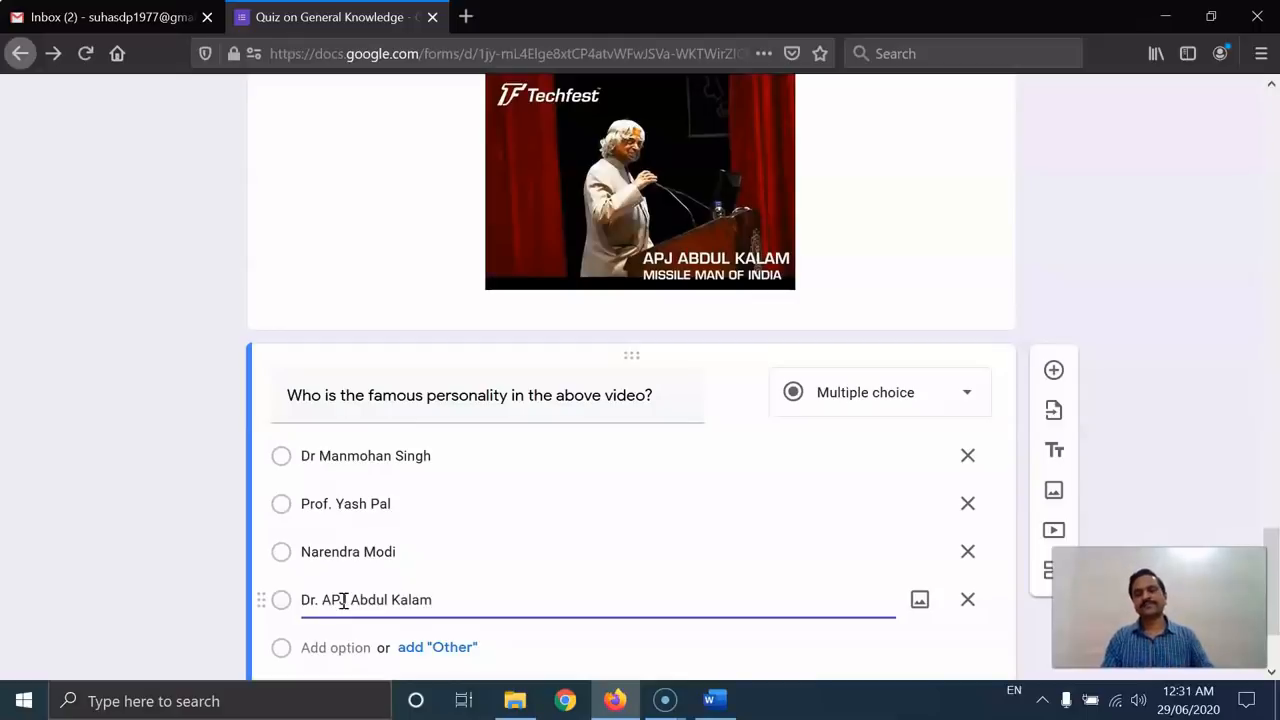
pyautogui.scroll(-3, 886, 420)
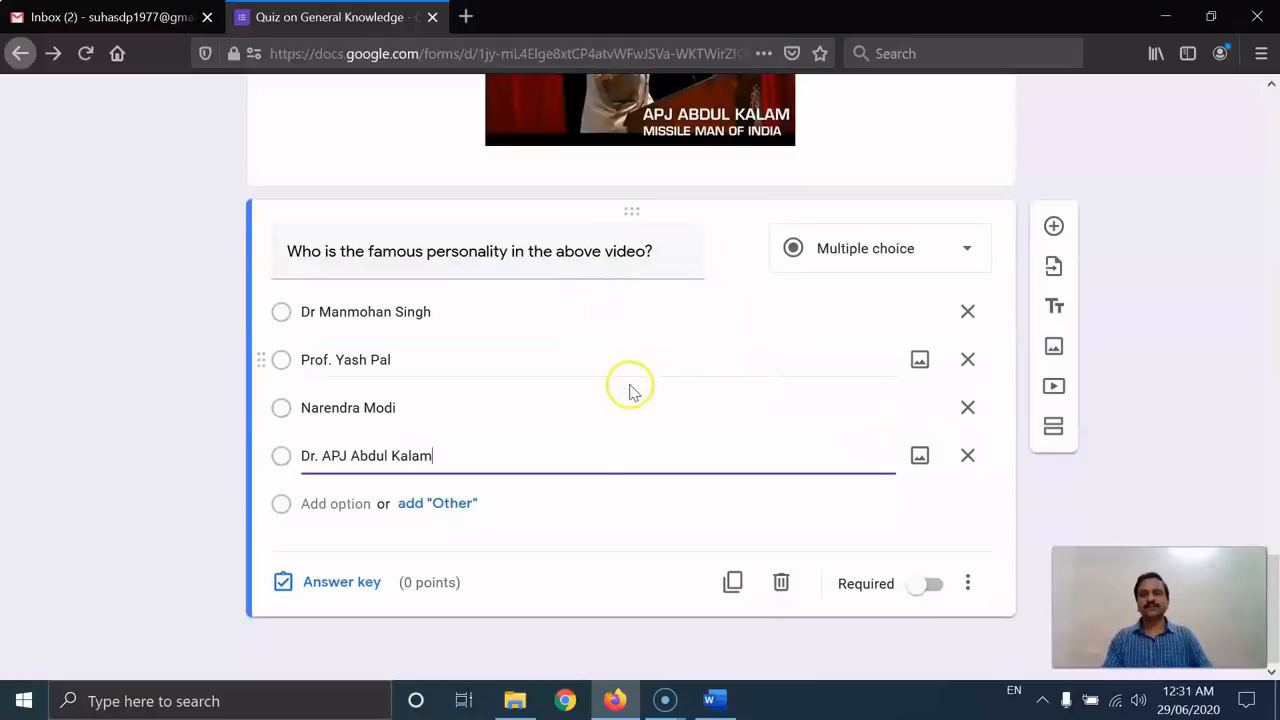
# Mark Dr. APJ Abdul Kalam as the 2-point correct answer, then return to the quiz's top
pyautogui.click(362, 588)
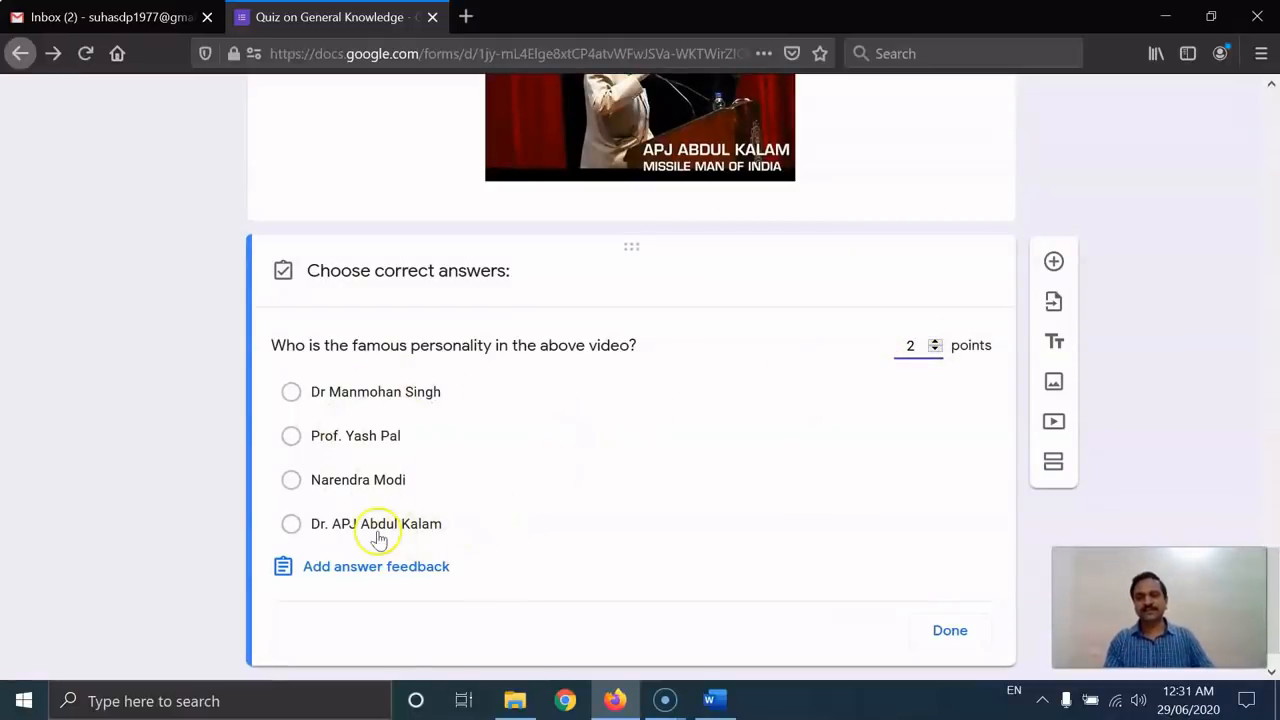
pyautogui.click(291, 525)
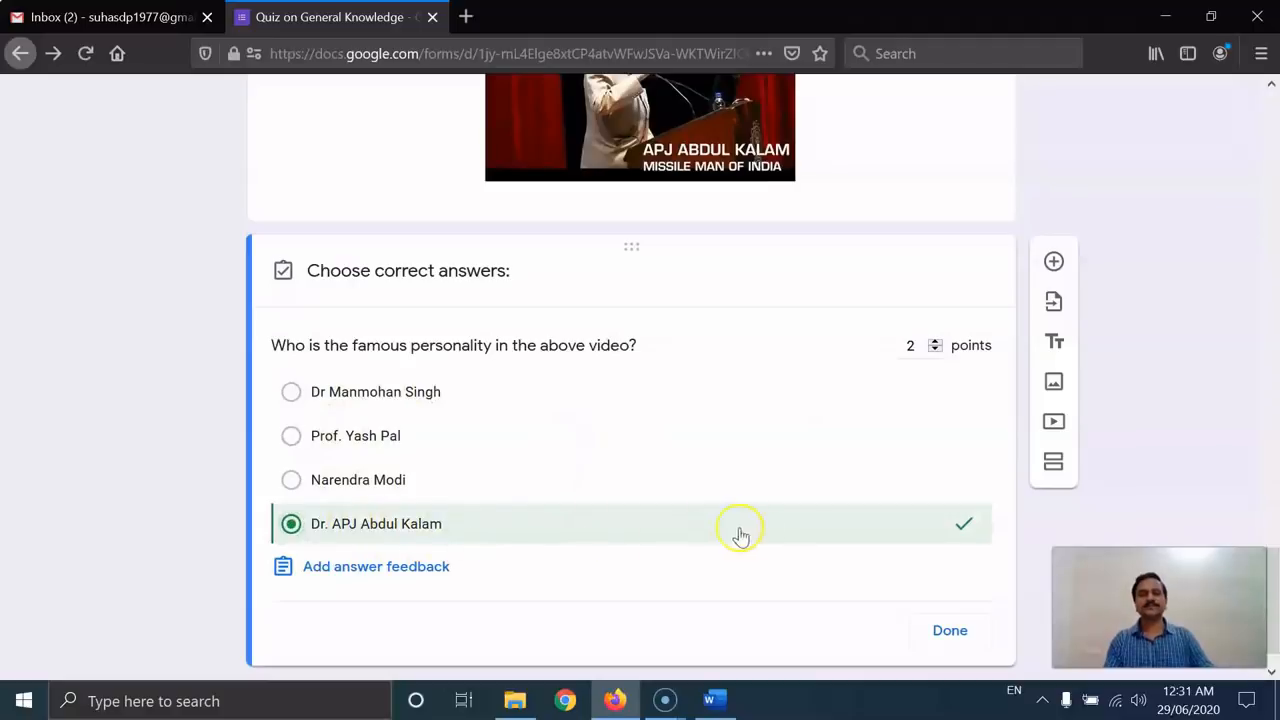
pyautogui.click(945, 628)
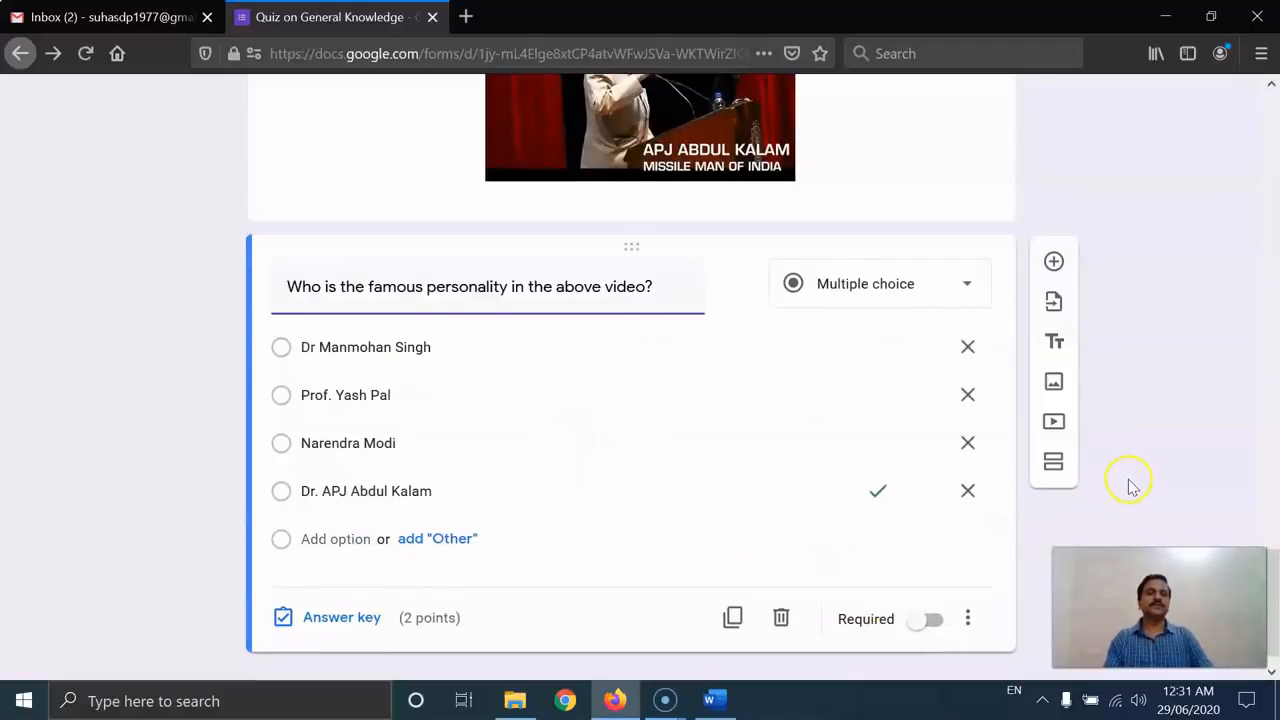
pyautogui.scroll(2, 1130, 487)
pyautogui.scroll(6, 1120, 490)
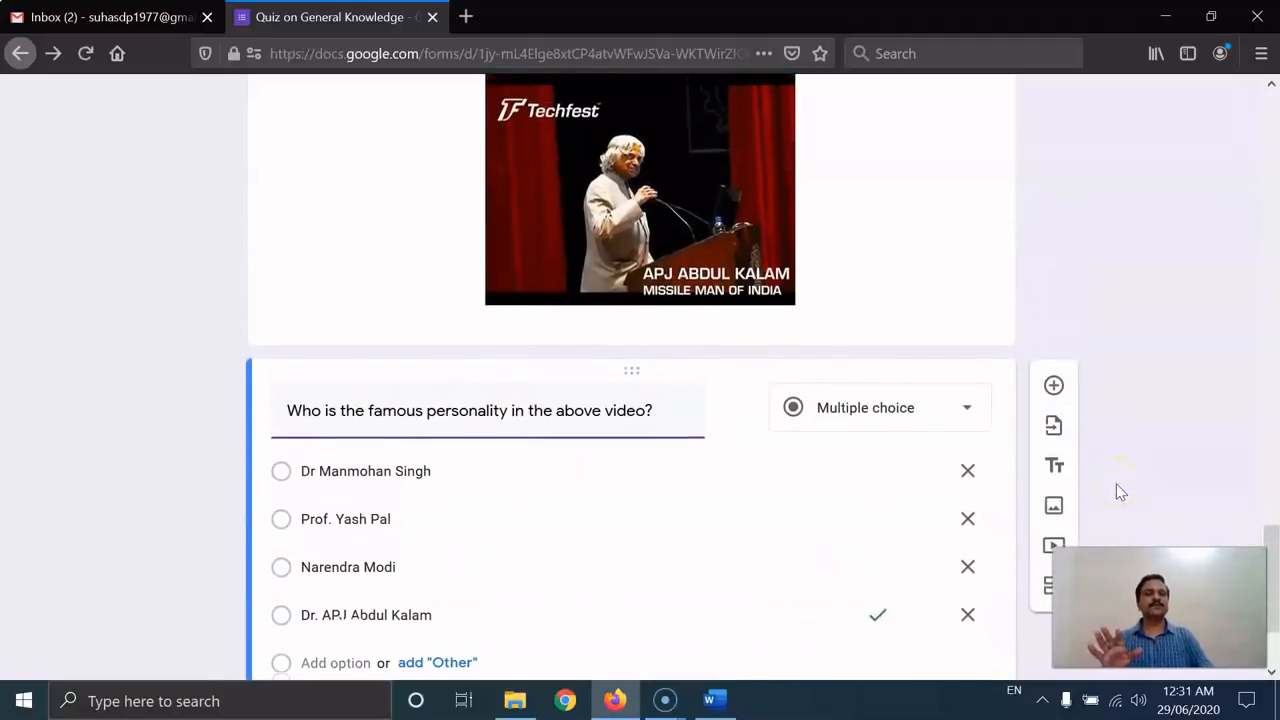
pyautogui.scroll(17, 1116, 487)
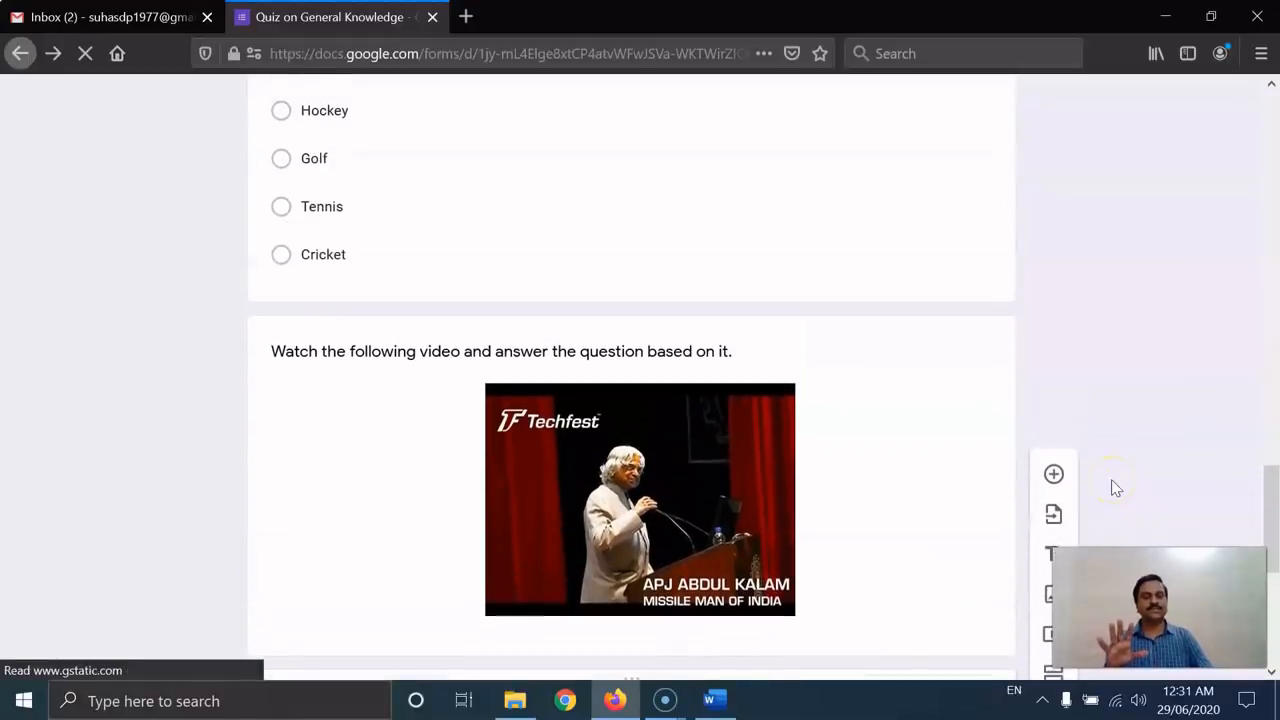
pyautogui.scroll(19, 1114, 487)
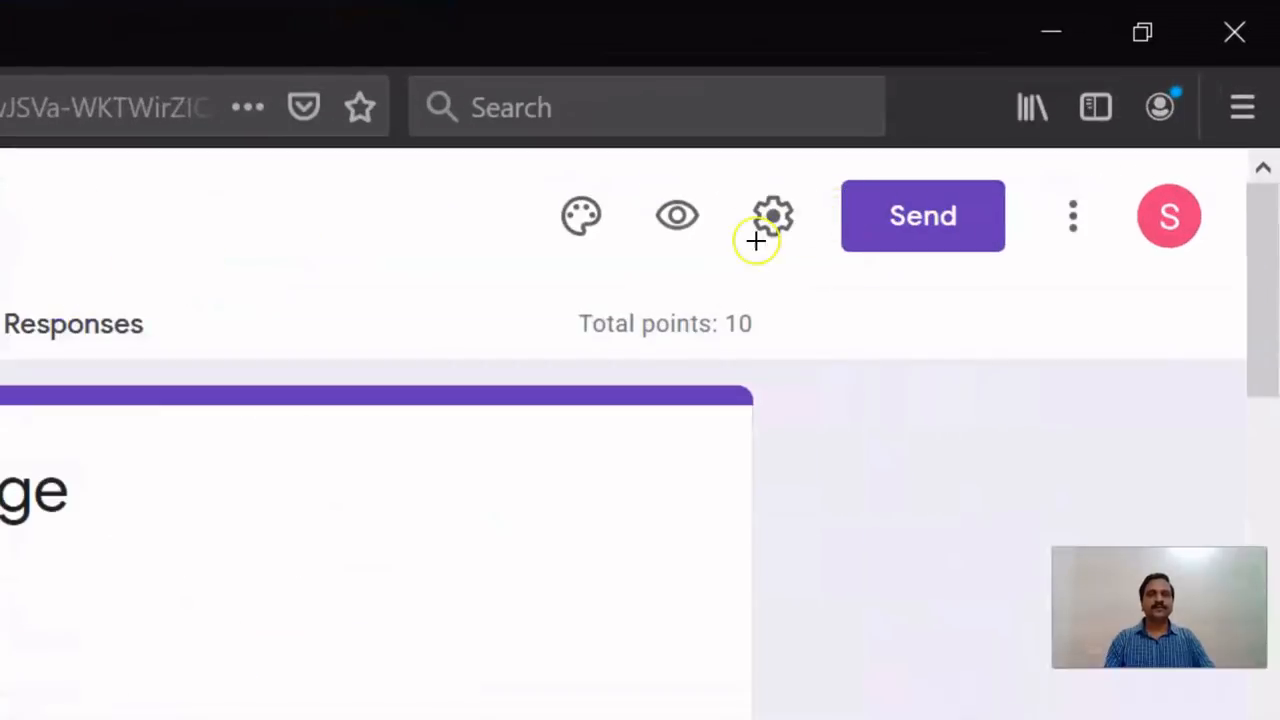
pyautogui.moveTo(646, 251); pyautogui.dragTo(682, 179)
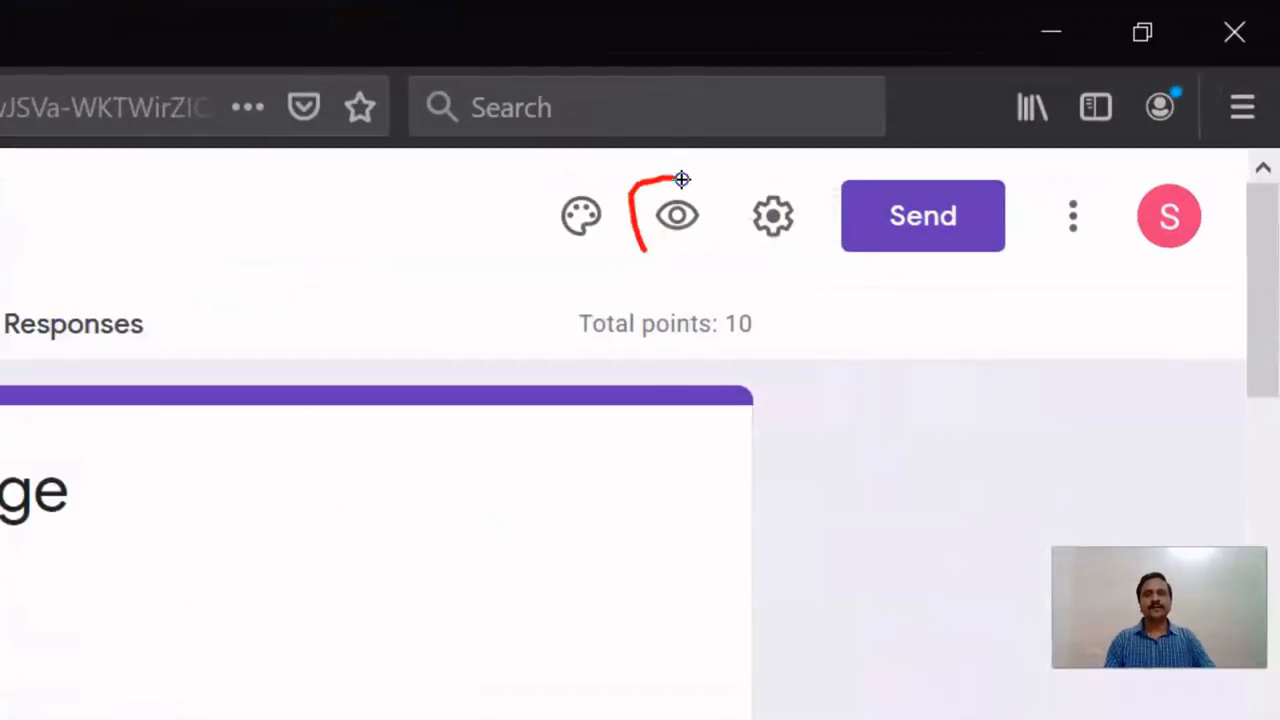
pyautogui.press('Escape')
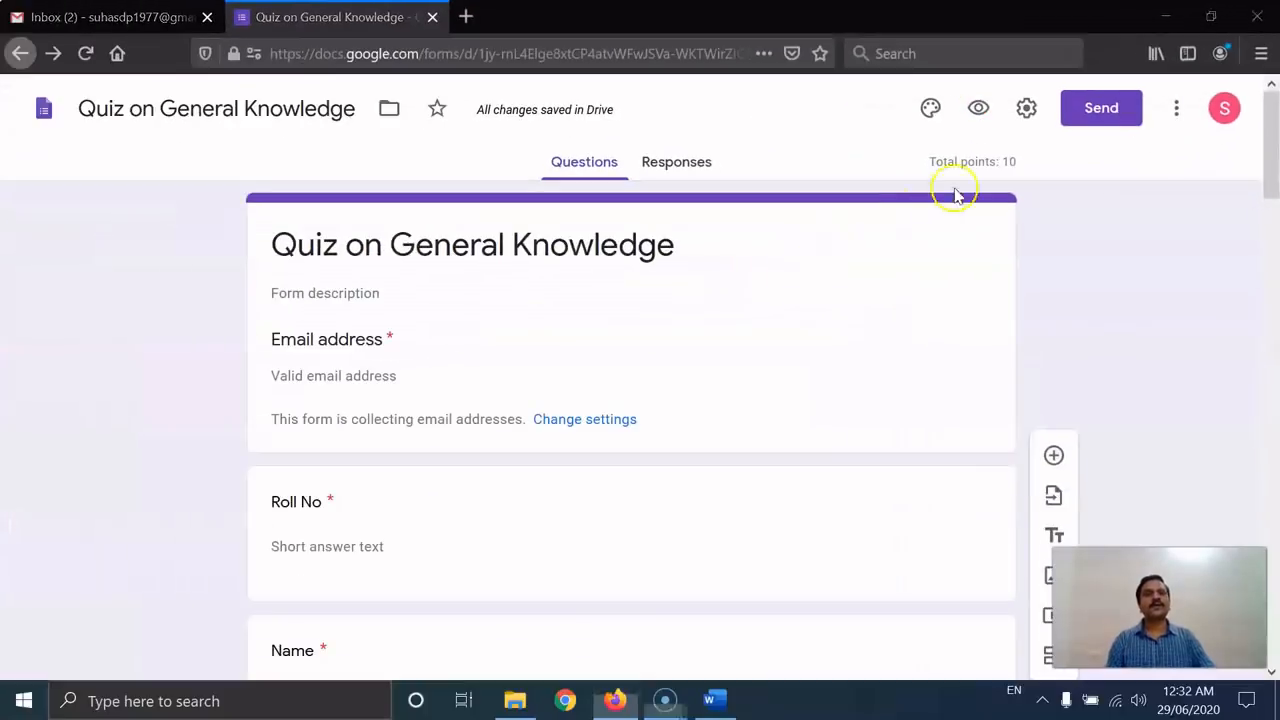
# Preview the quiz in a new tab and scroll through its 2-point questions
pyautogui.click(978, 110)
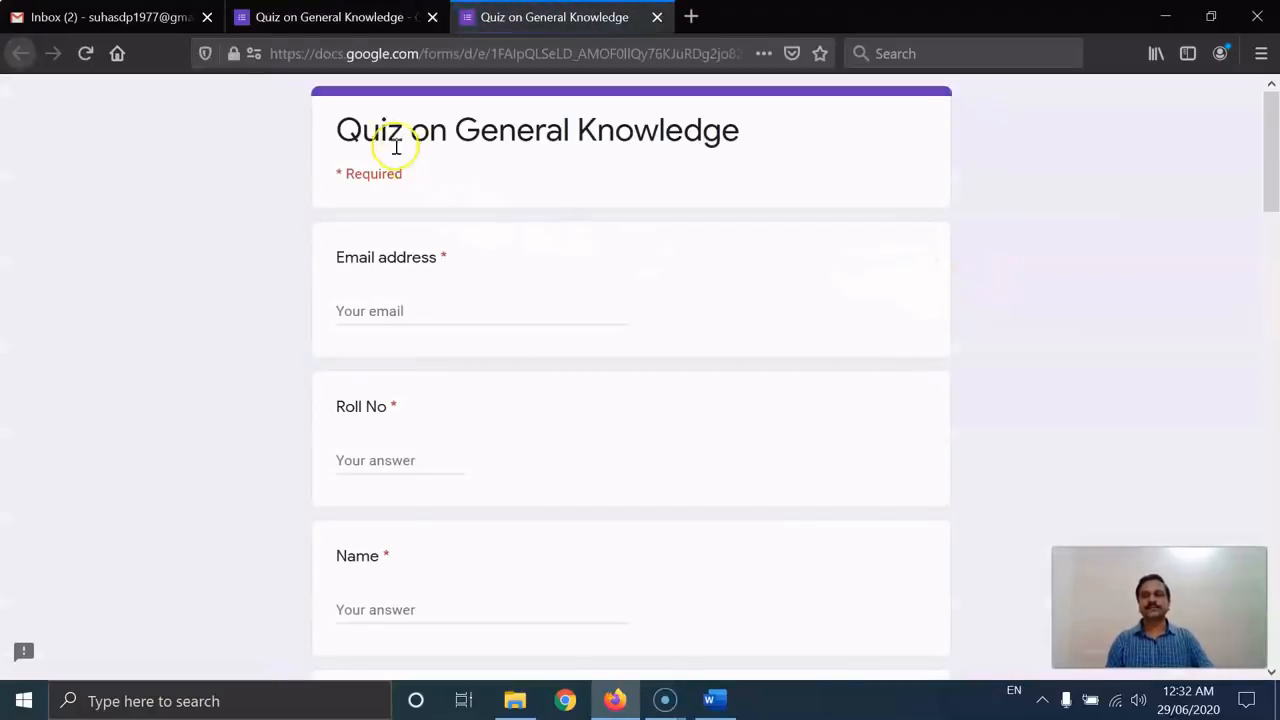
pyautogui.moveTo(338, 130); pyautogui.dragTo(731, 131)
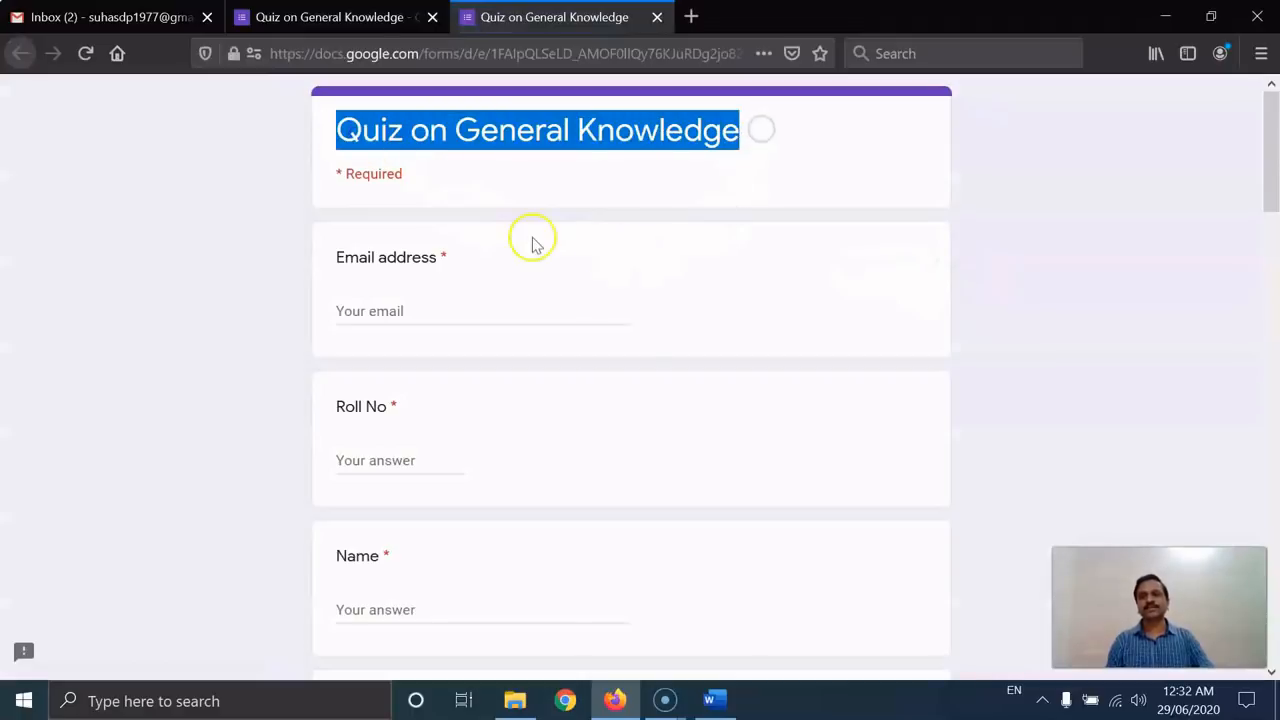
pyautogui.scroll(-2, 515, 238)
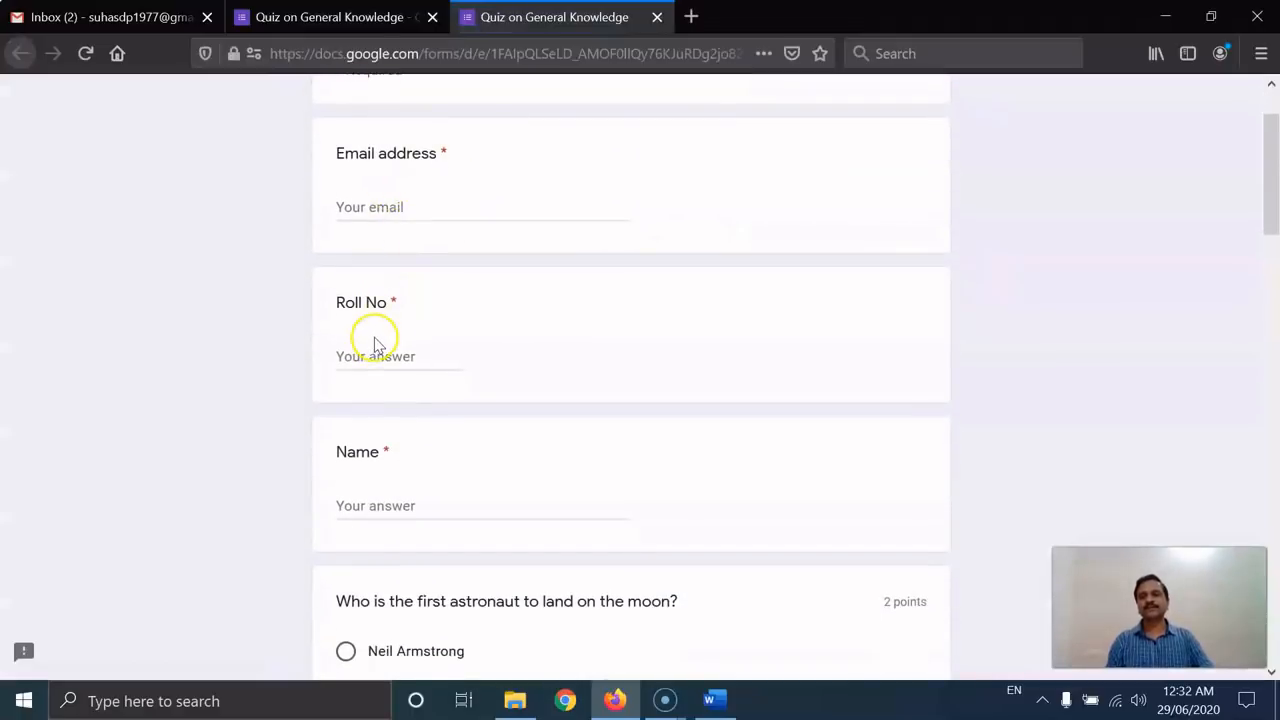
pyautogui.scroll(-1, 385, 340)
pyautogui.scroll(-1, 400, 335)
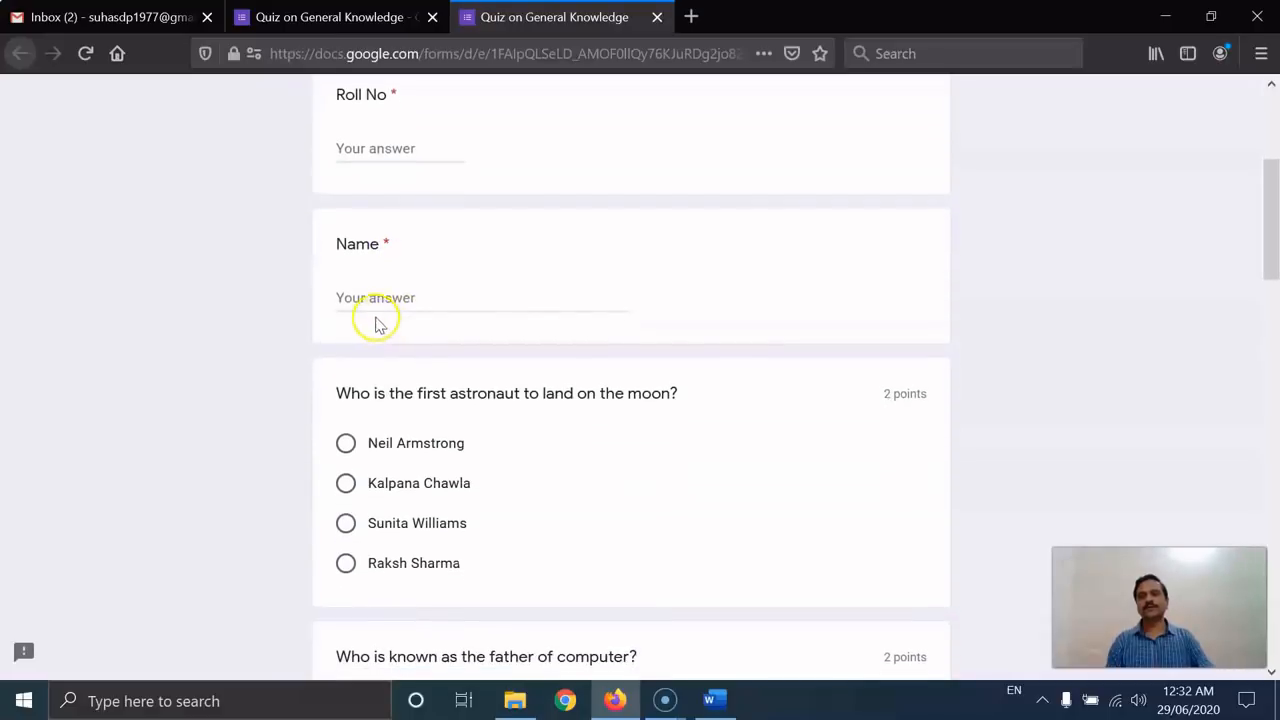
pyautogui.scroll(-1, 450, 325)
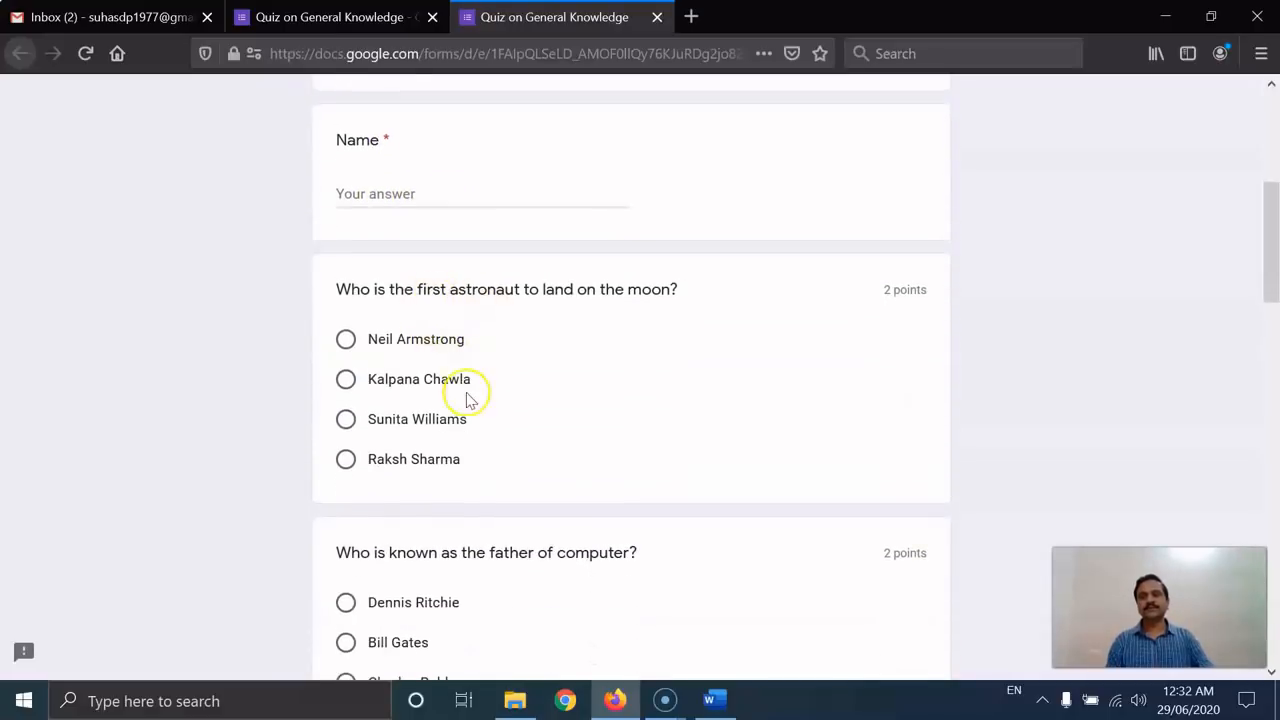
pyautogui.scroll(-2, 506, 340)
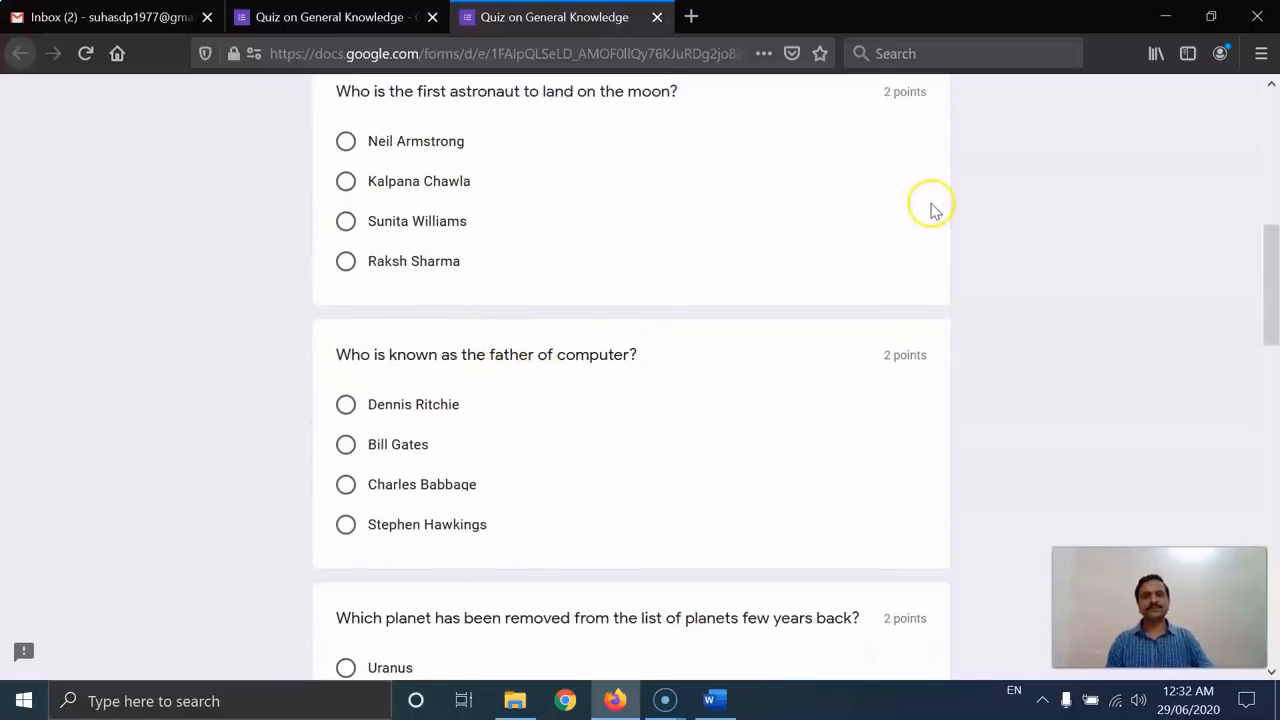
pyautogui.scroll(1, 905, 210)
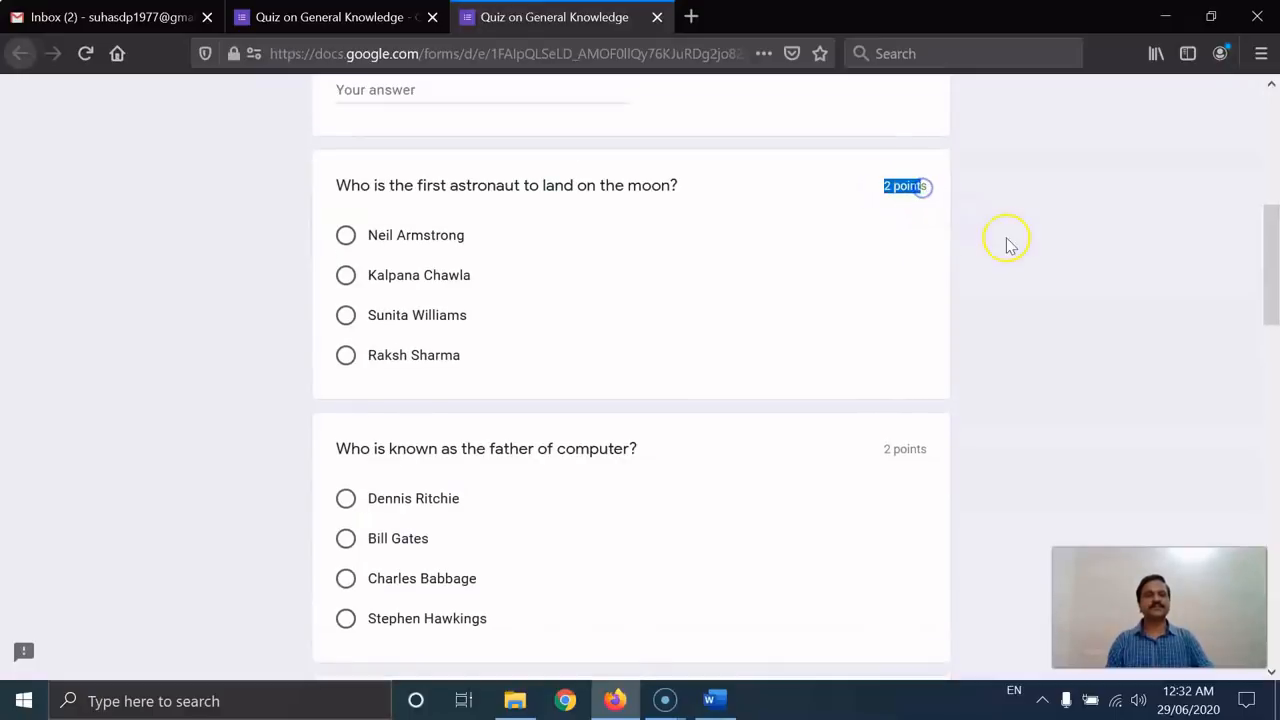
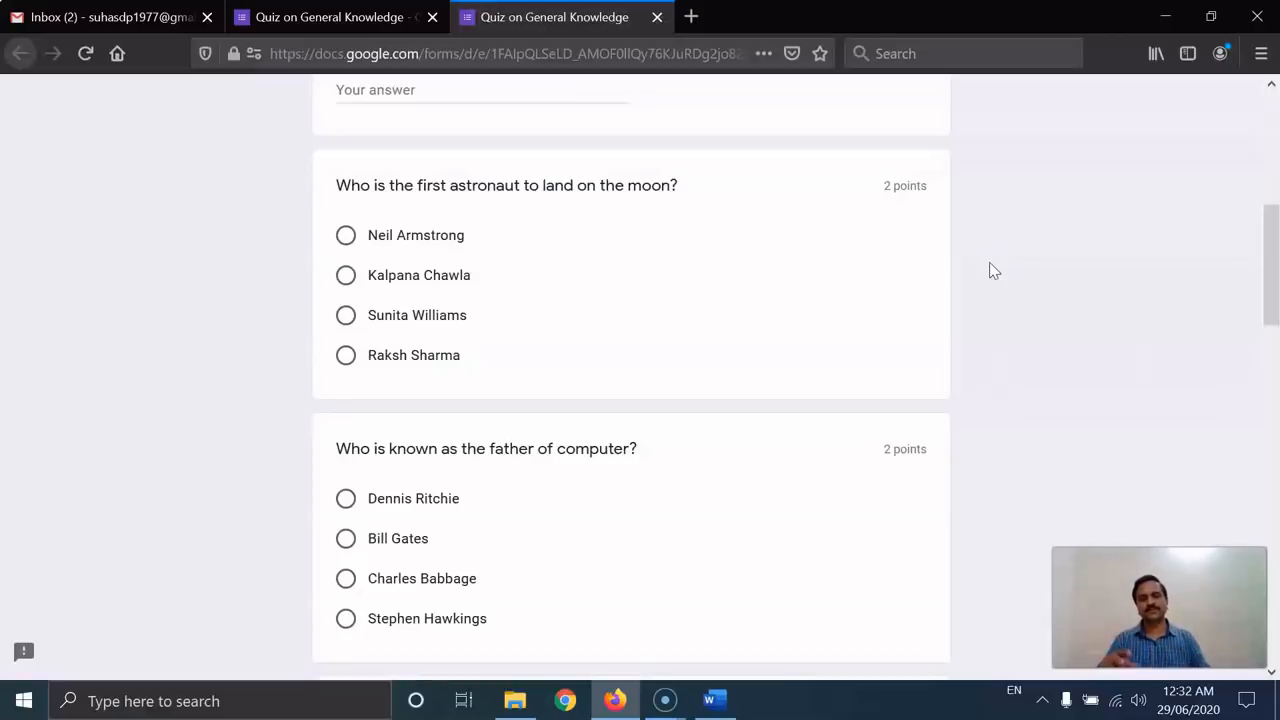
# Scroll through the quiz preview, briefly playing and pausing the embedded Kalam video
pyautogui.scroll(-3, 994, 290)
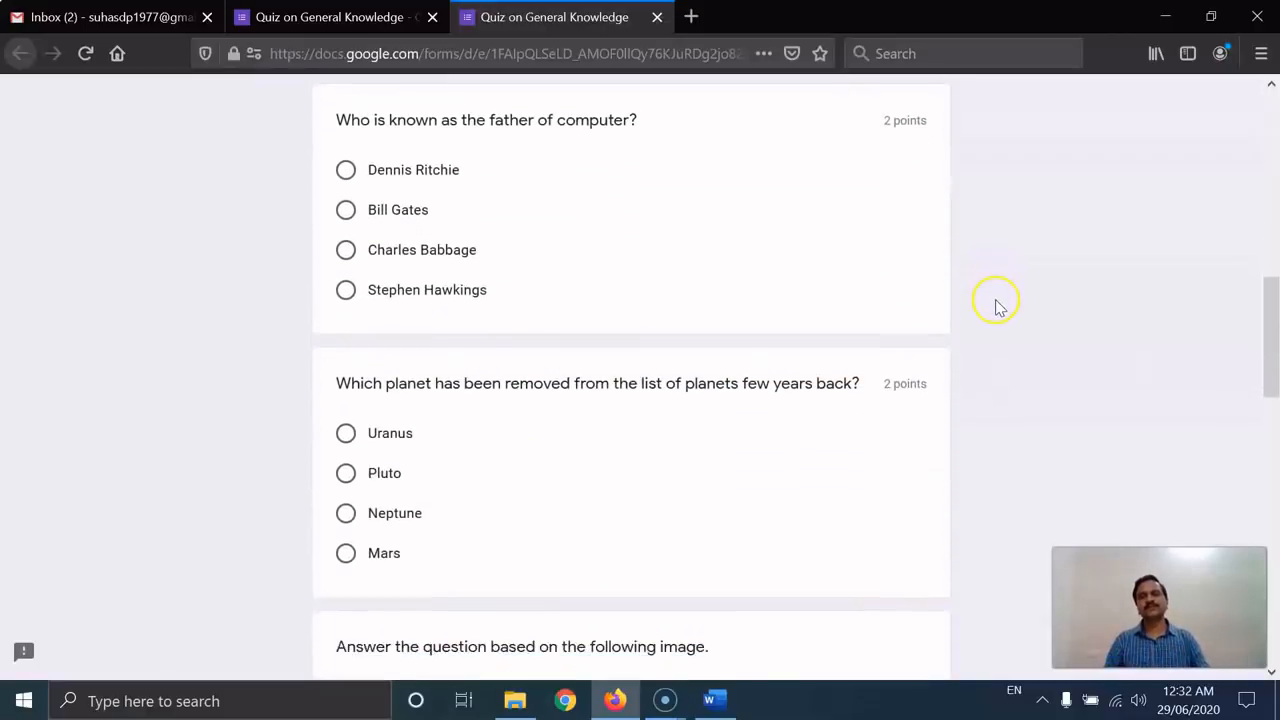
pyautogui.scroll(-3, 996, 305)
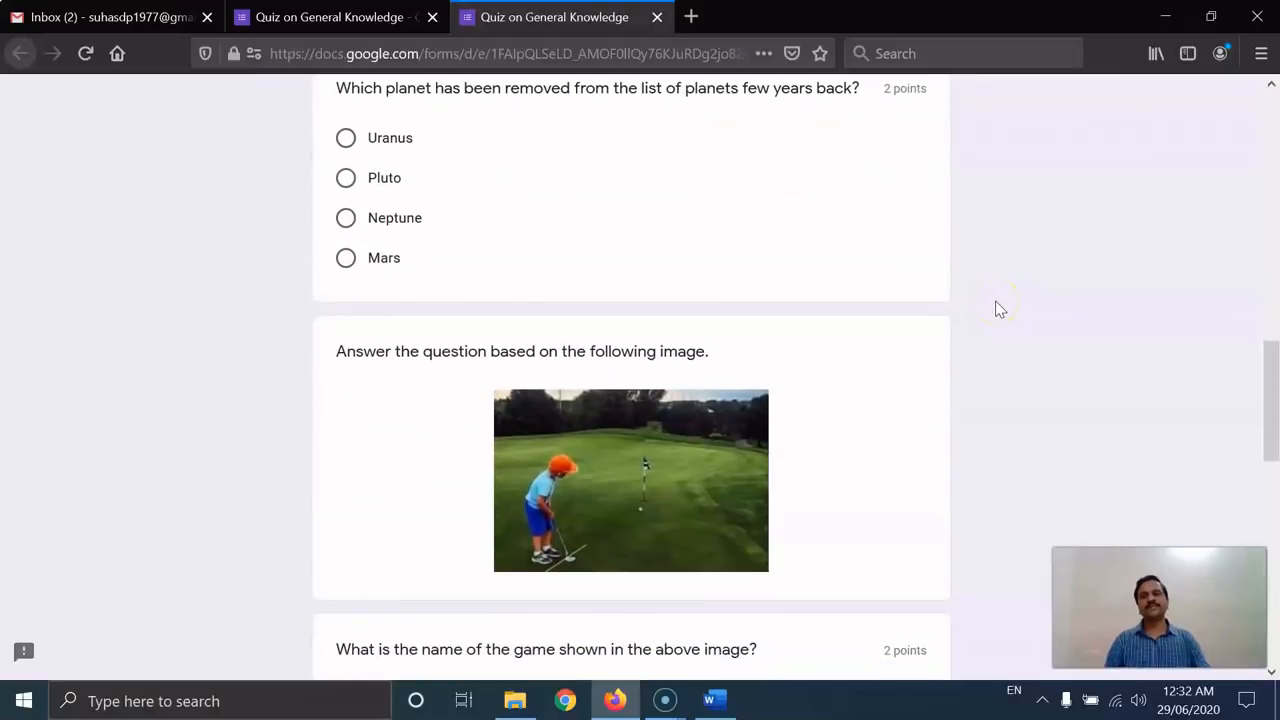
pyautogui.scroll(-1, 996, 309)
pyautogui.scroll(-3, 996, 309)
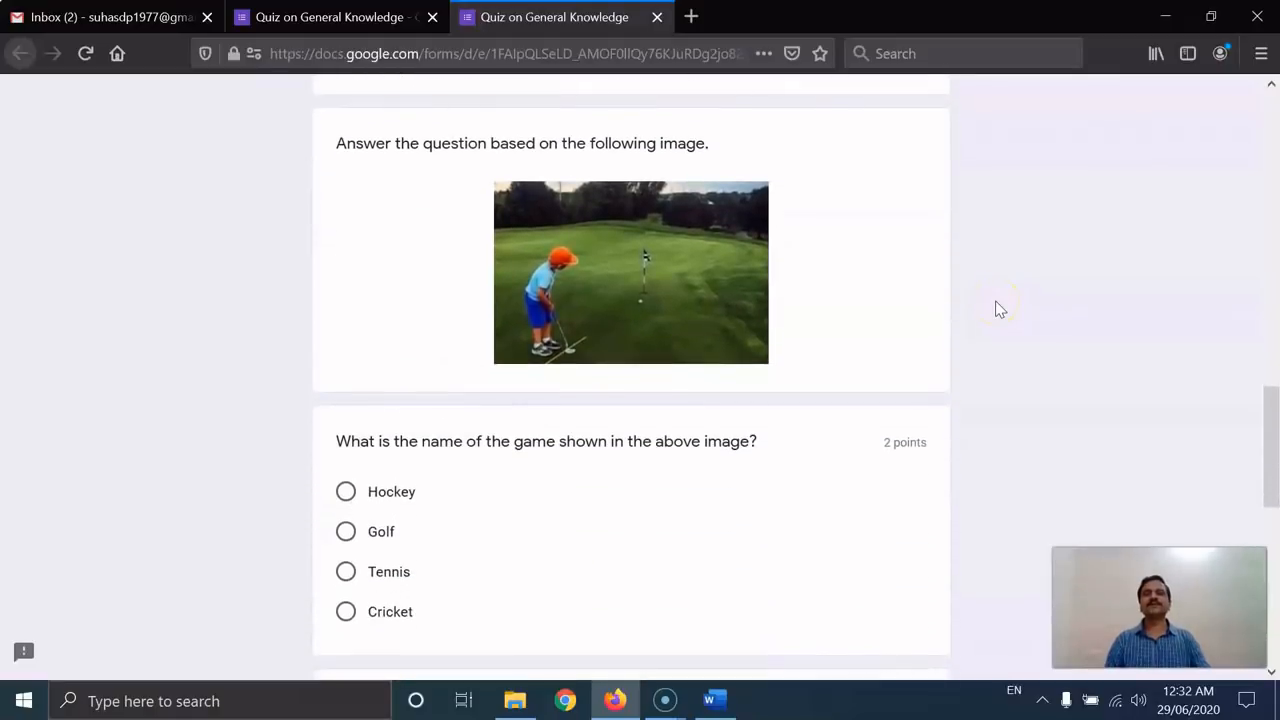
pyautogui.scroll(3, 996, 309)
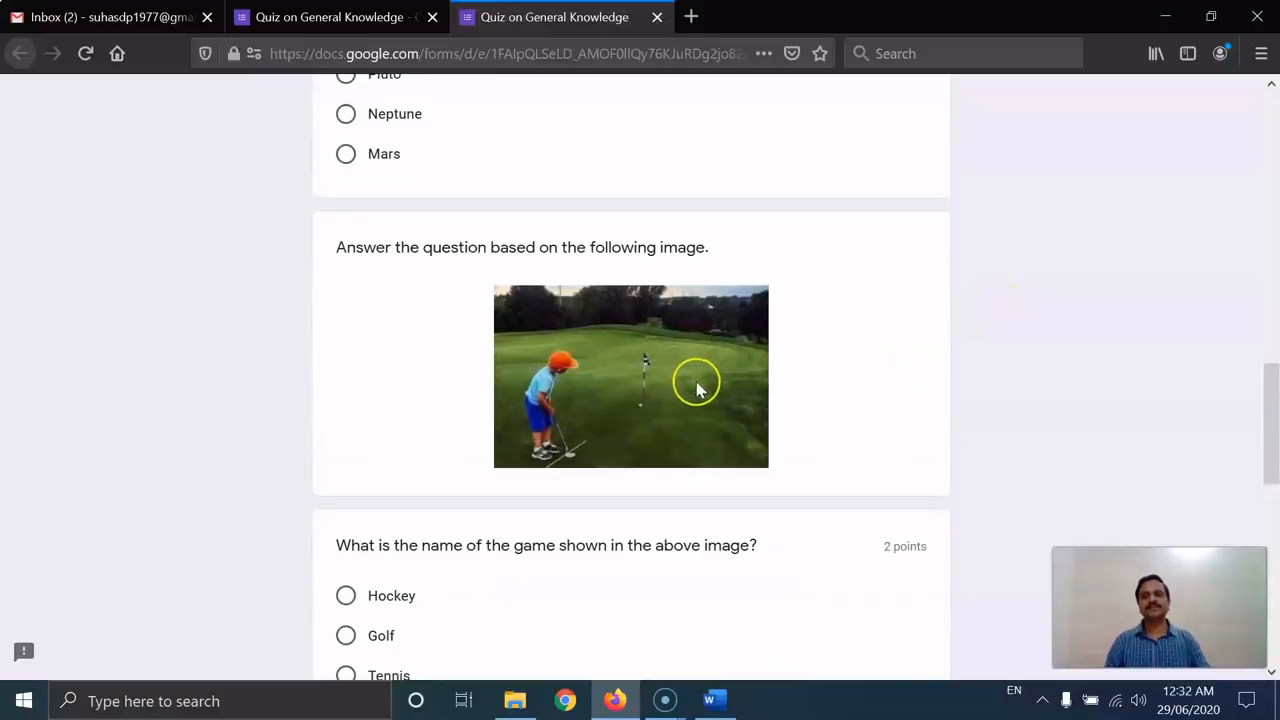
pyautogui.scroll(-4, 697, 390)
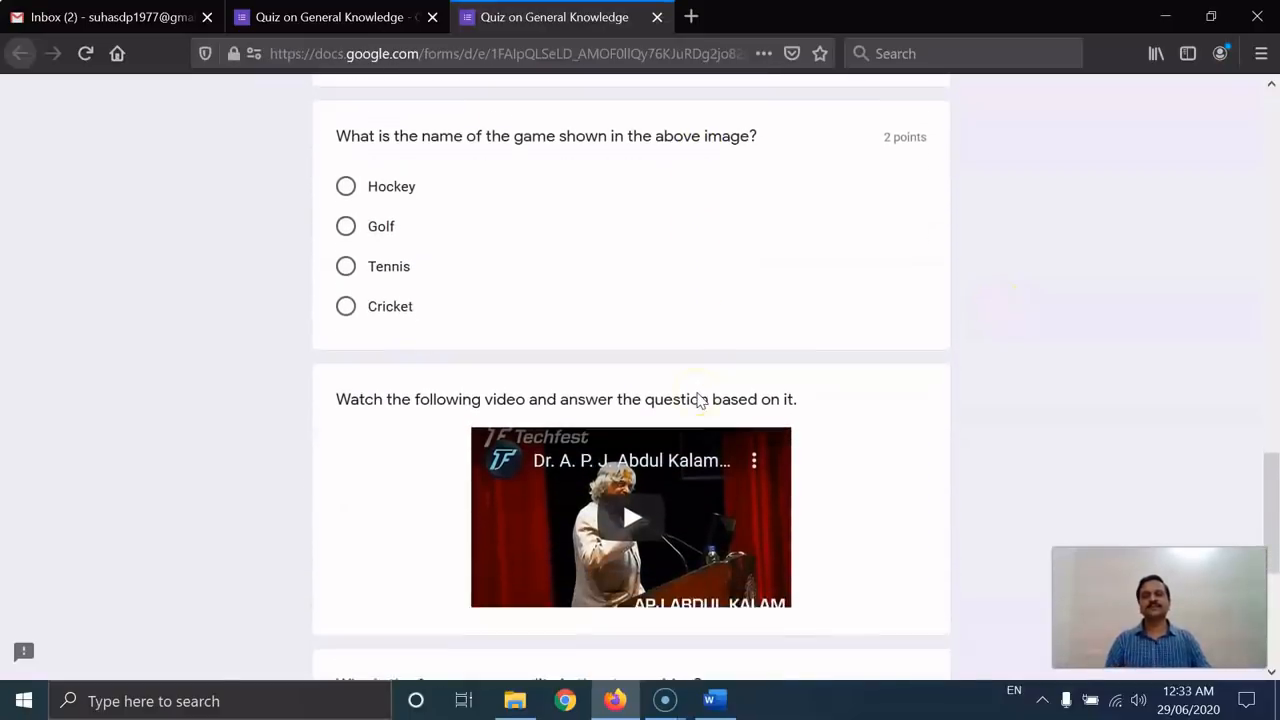
pyautogui.scroll(-2, 760, 400)
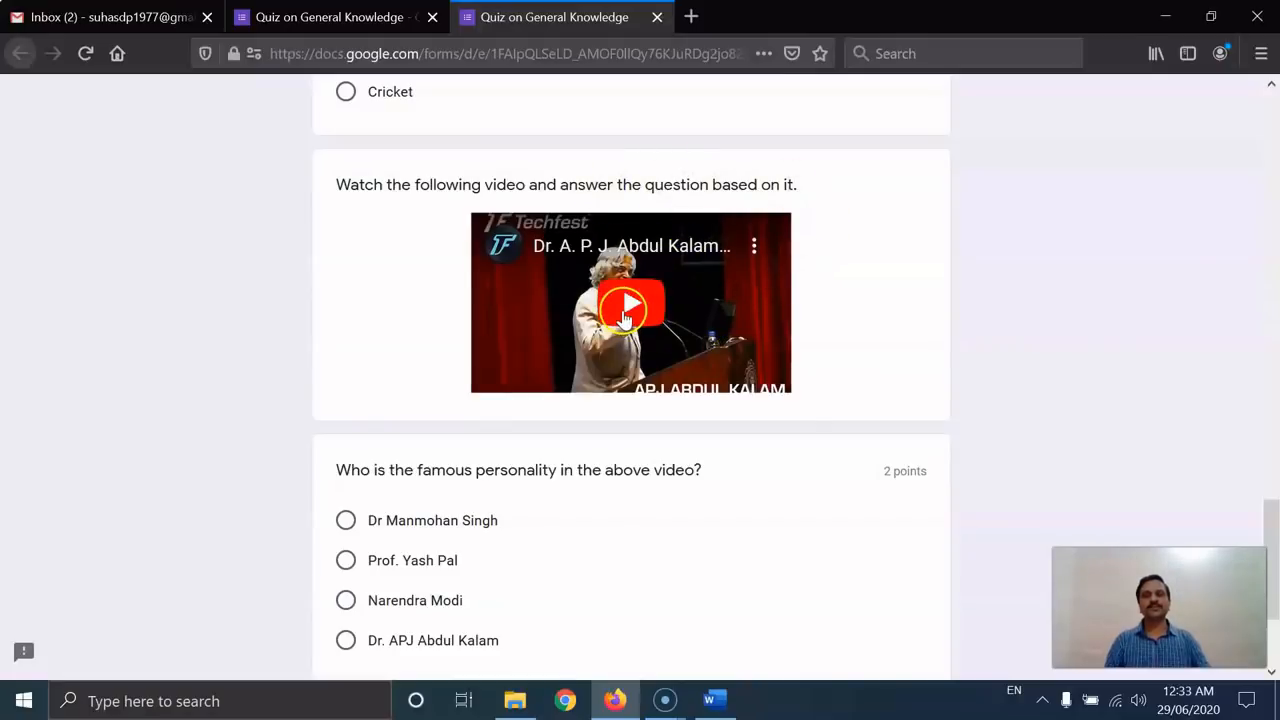
pyautogui.click(625, 310)
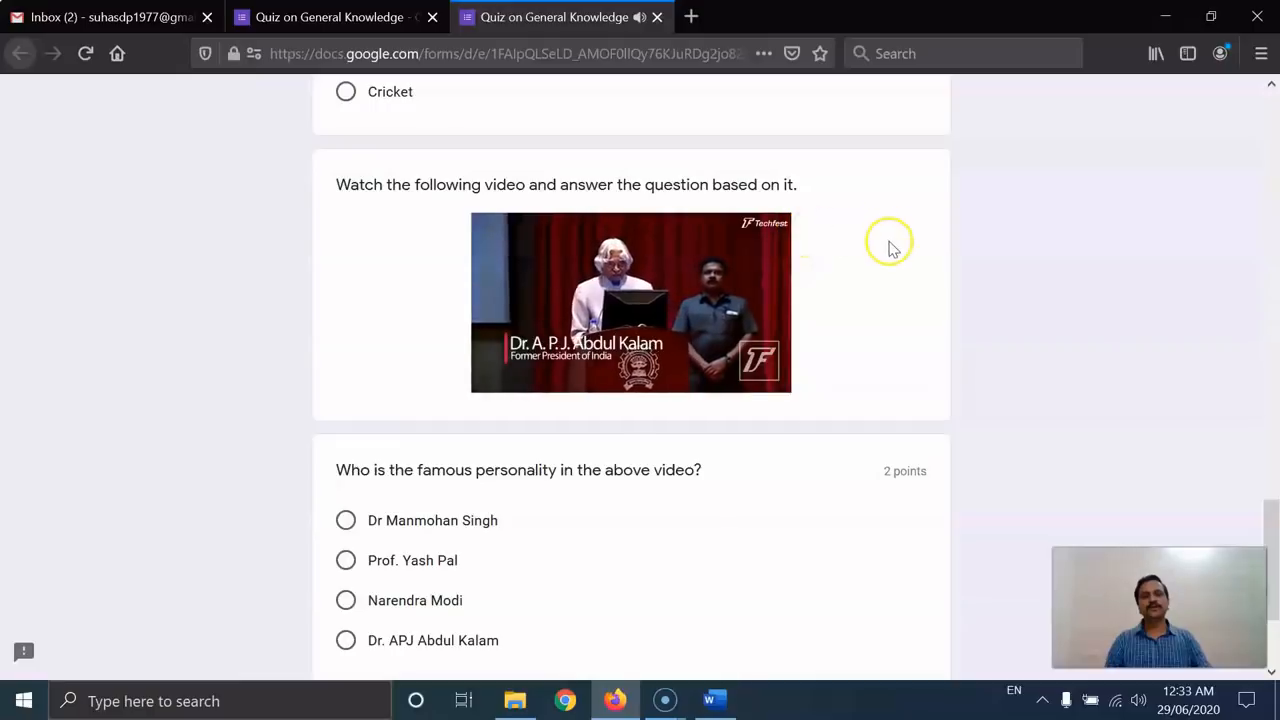
pyautogui.click(505, 374)
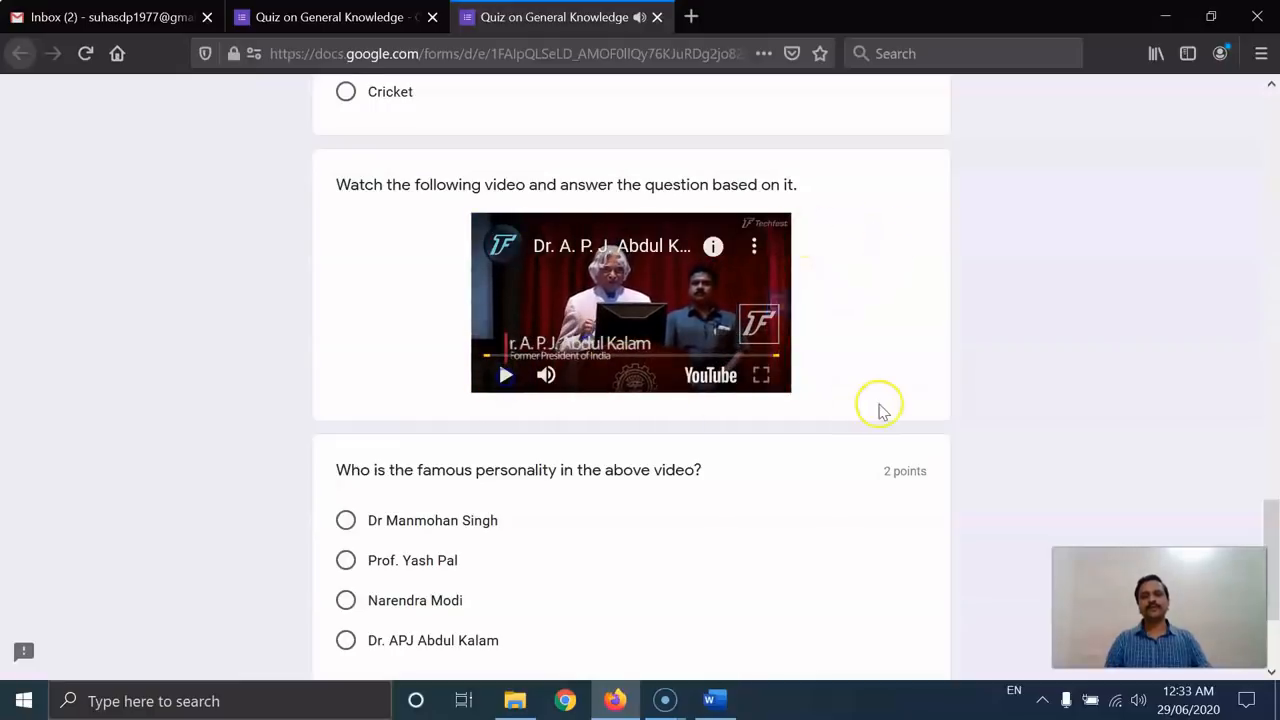
pyautogui.scroll(-3, 860, 415)
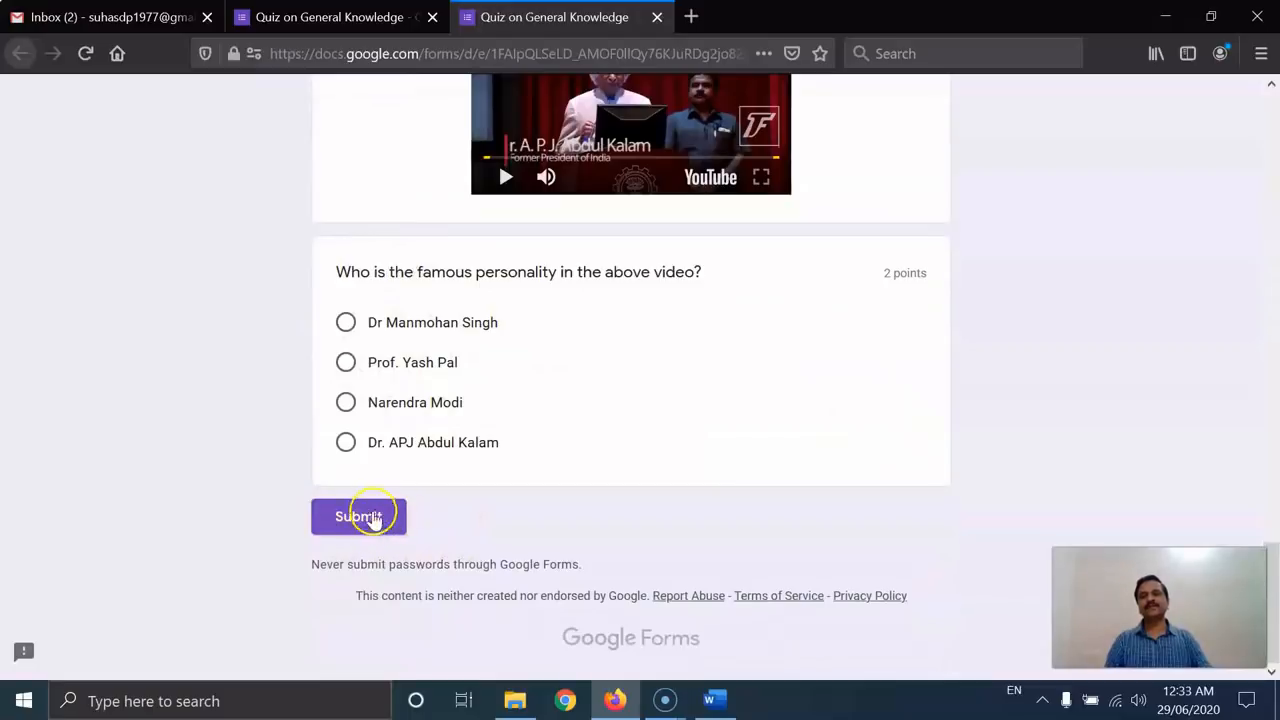
pyautogui.scroll(6, 714, 514)
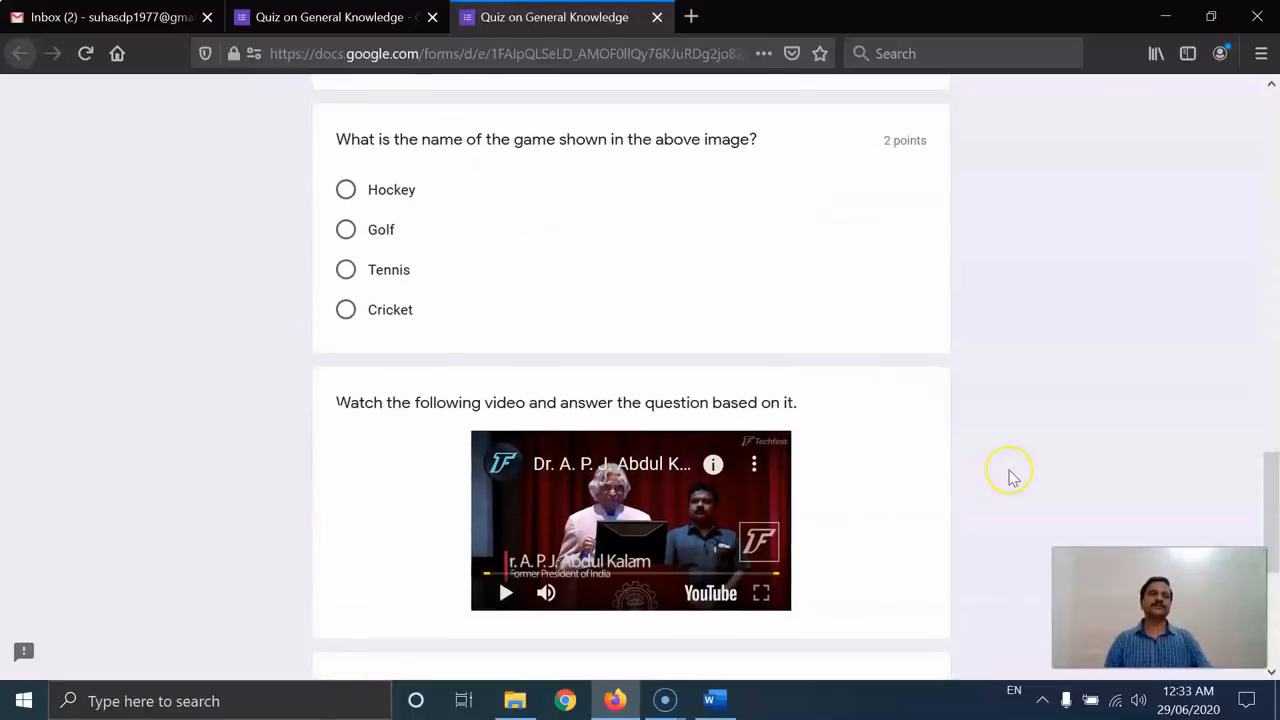
pyautogui.scroll(15, 1010, 475)
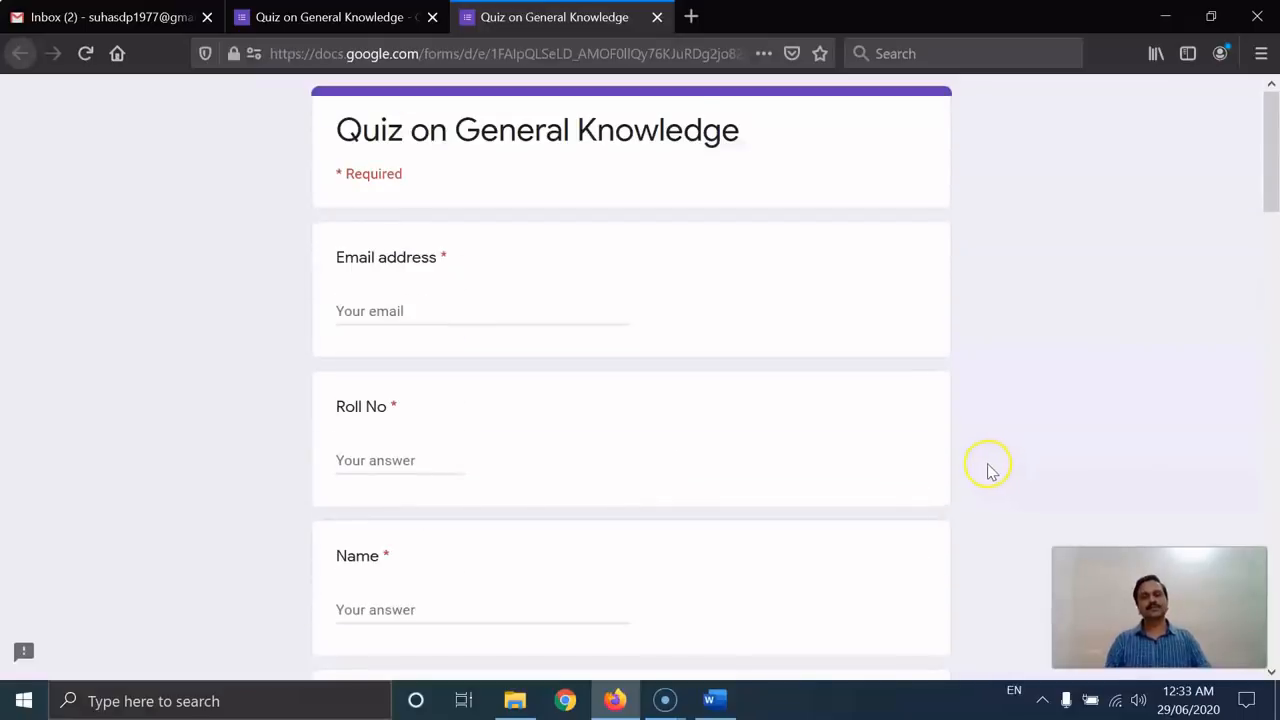
# Fill in the respondent's email address, roll number and full name
pyautogui.click(429, 315)
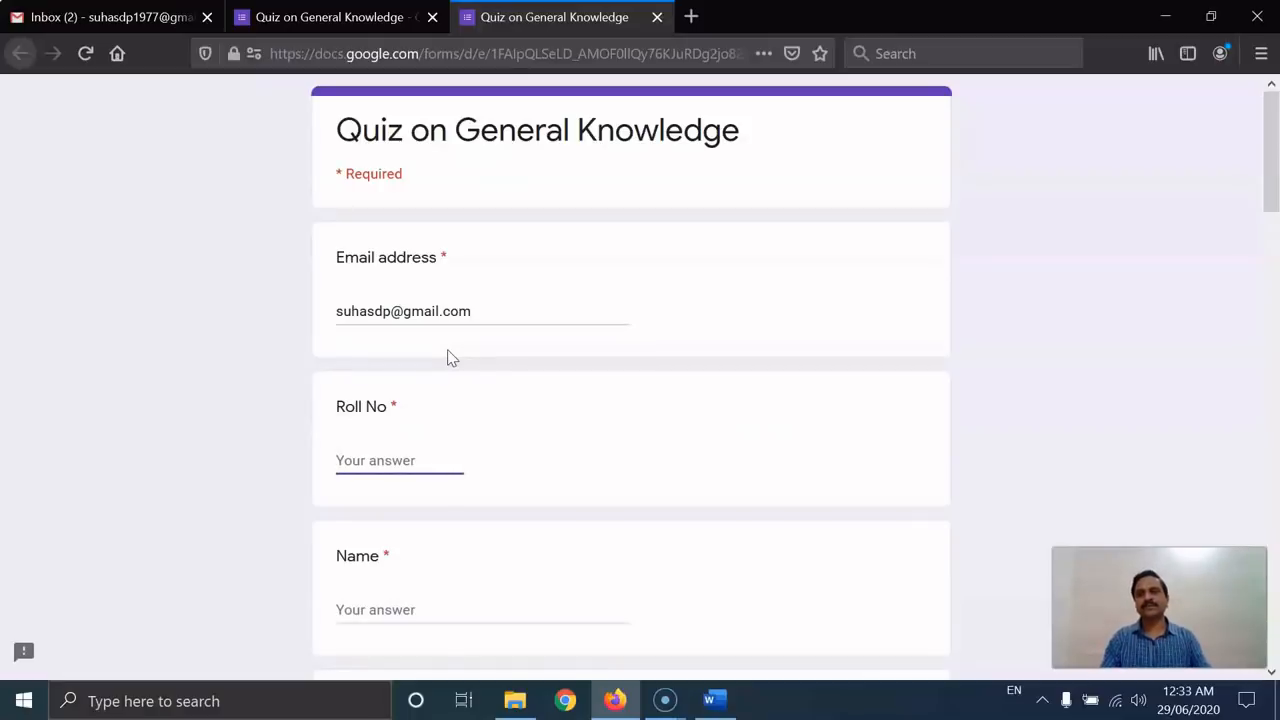
pyautogui.scroll(-2, 765, 353)
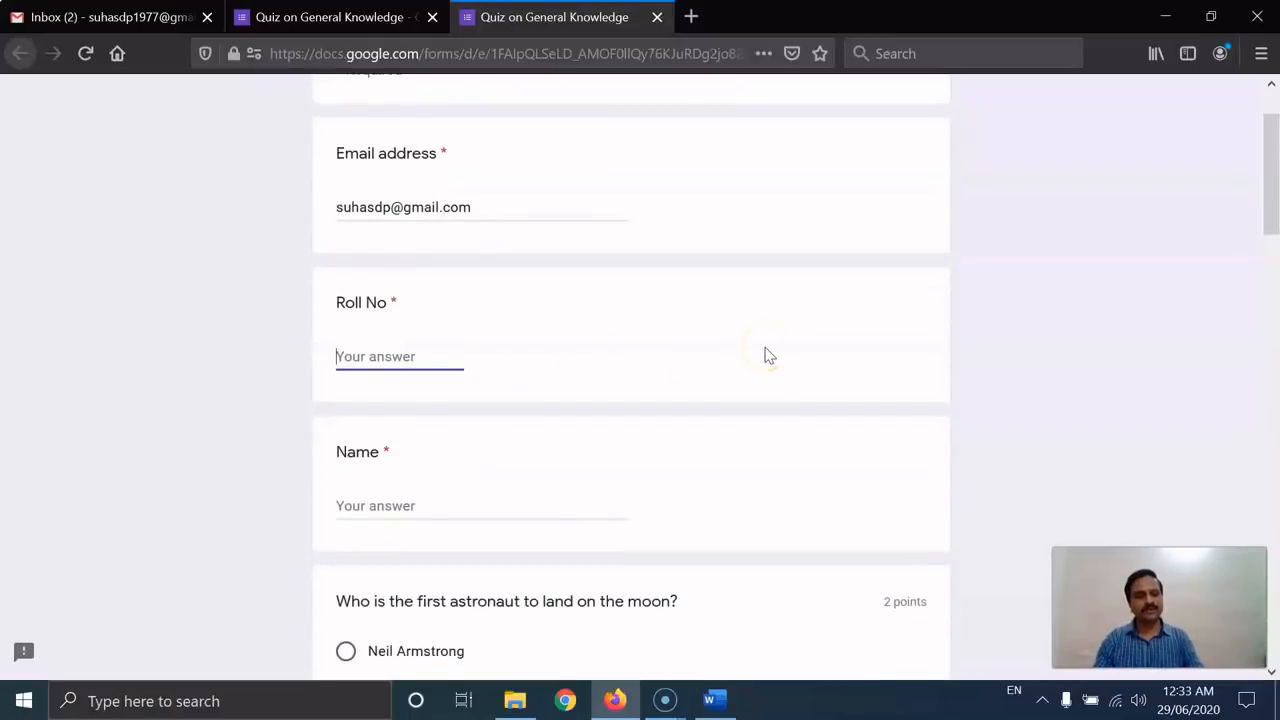
pyautogui.press('Tab')
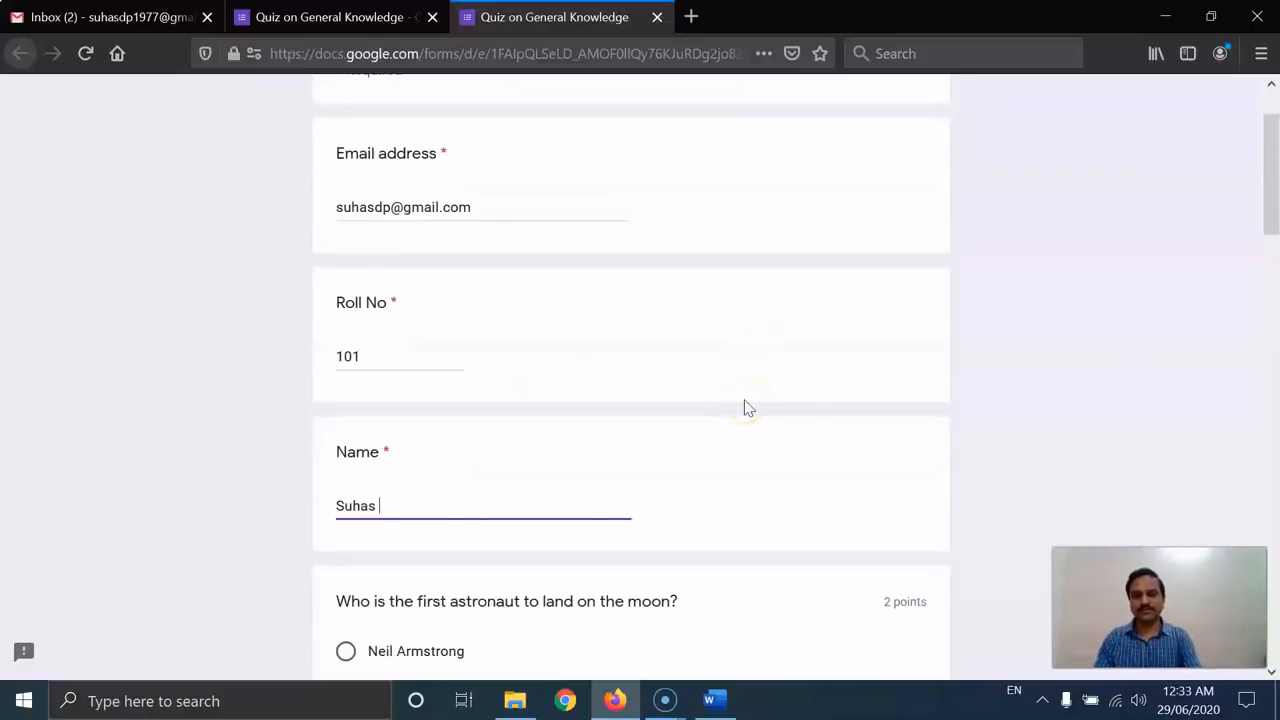
pyautogui.write('Suhas D Pachpand')
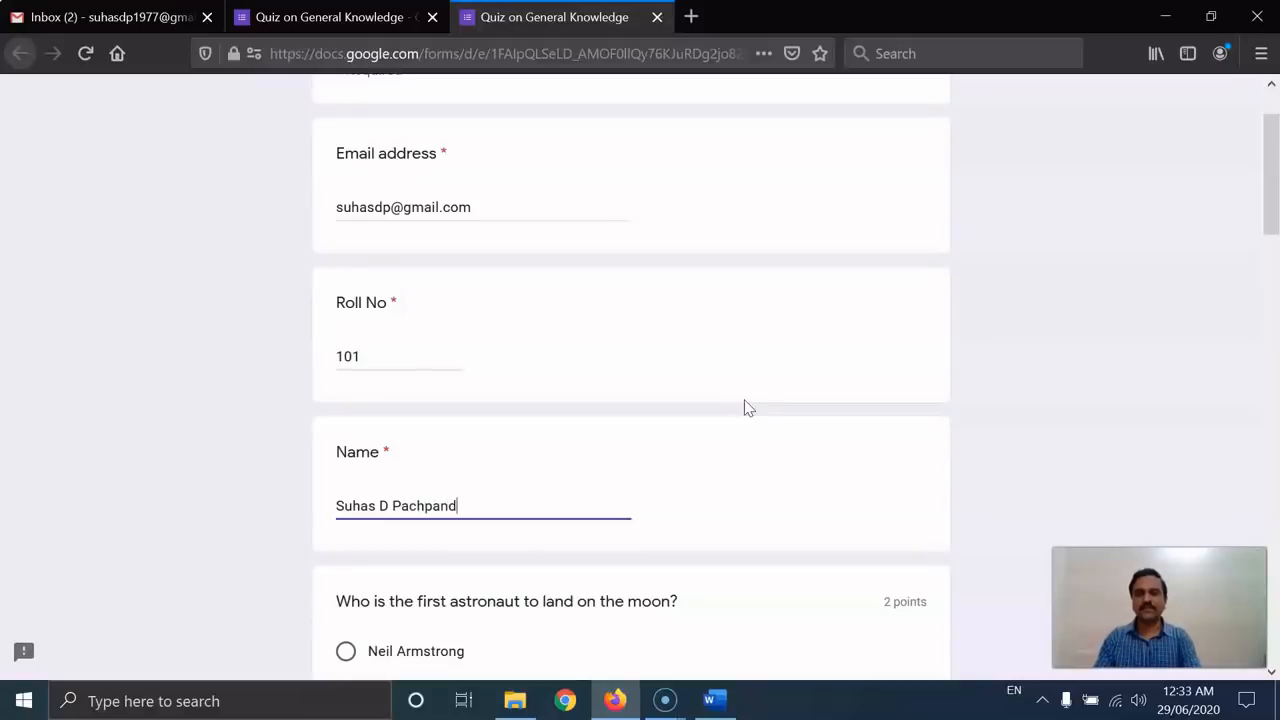
pyautogui.write('e')
pyautogui.press('Tab')
pyautogui.click(1018, 354)
# Answer Bill Gates for the father of computer and Pluto for the removed planet
pyautogui.scroll(-3, 1002, 354)
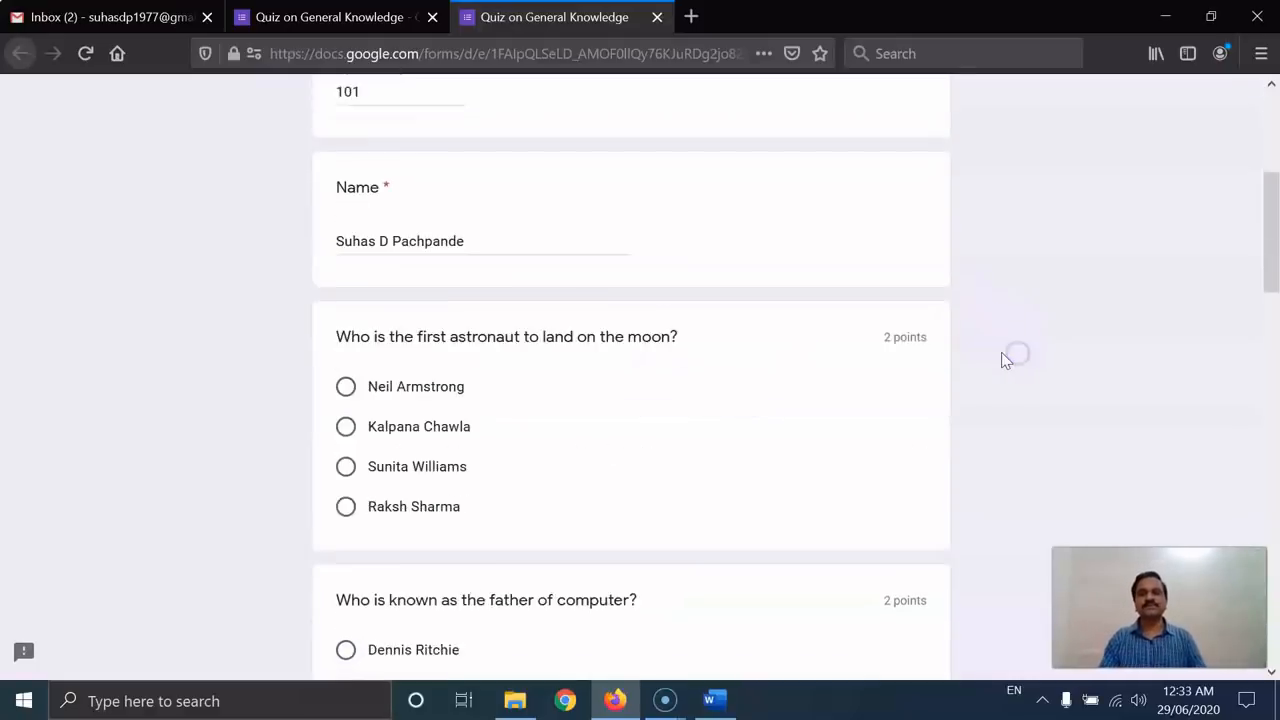
pyautogui.scroll(-2, 590, 345)
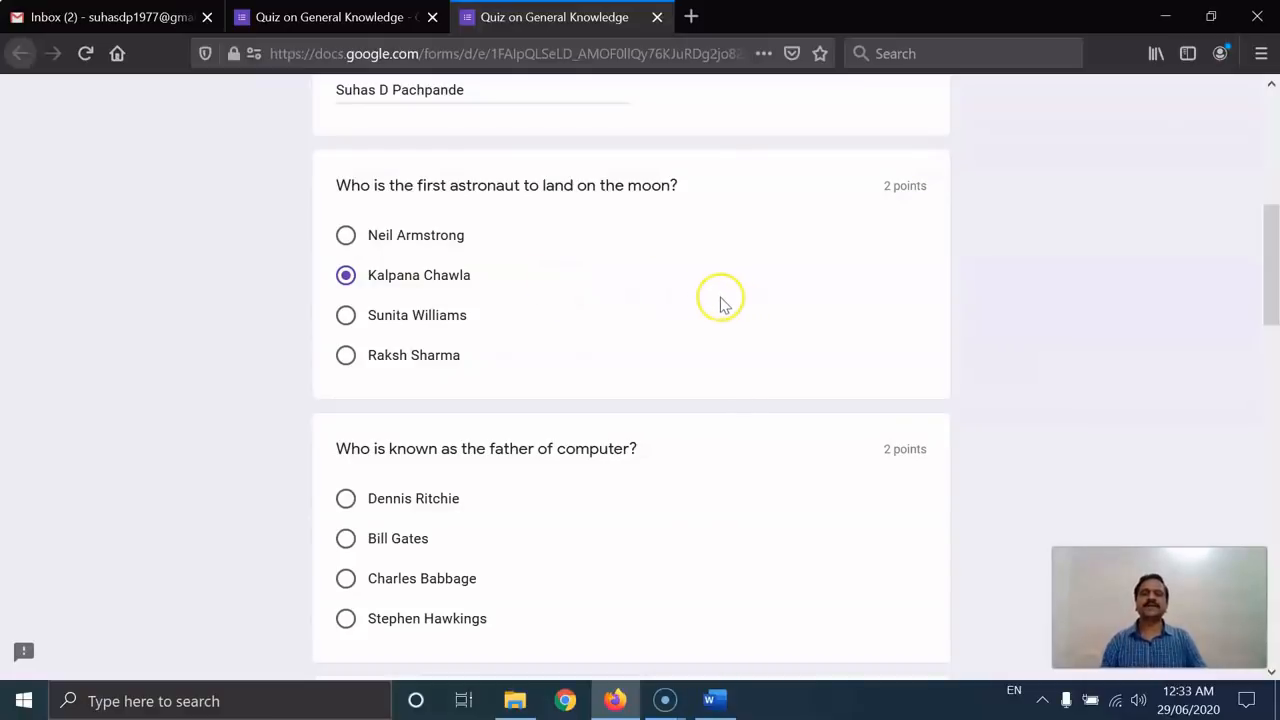
pyautogui.scroll(-4, 608, 314)
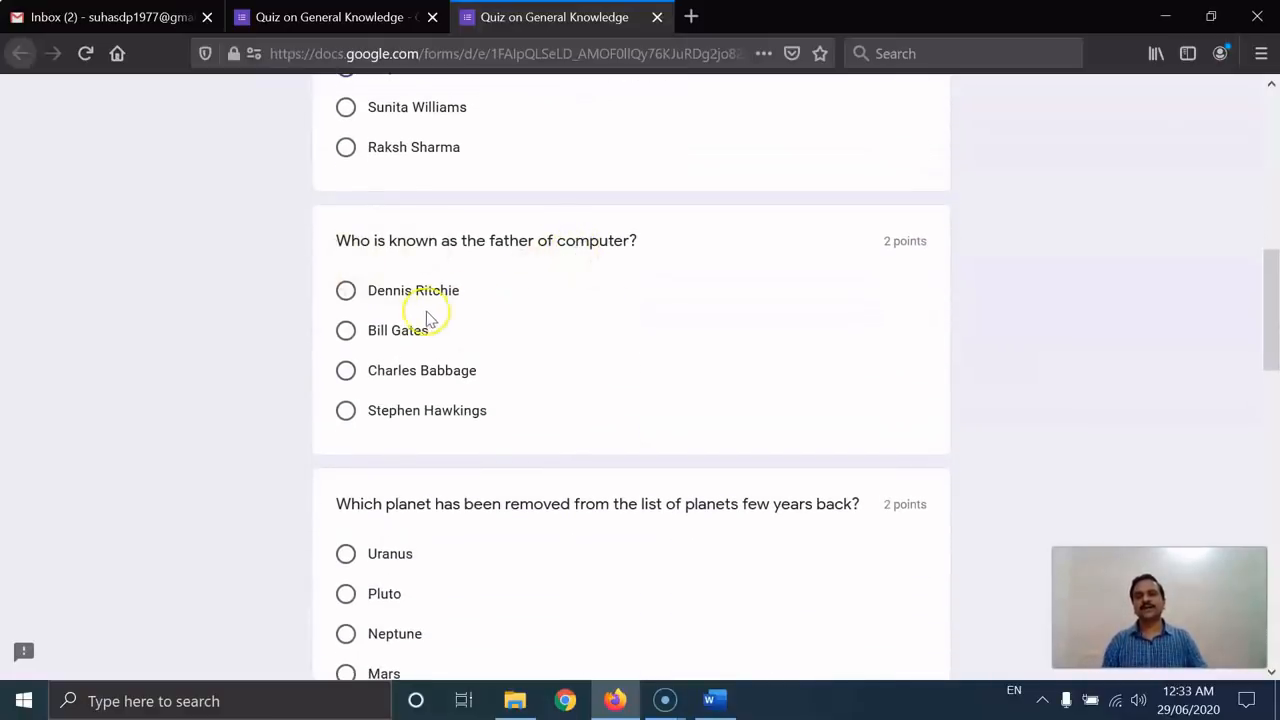
pyautogui.click(346, 331)
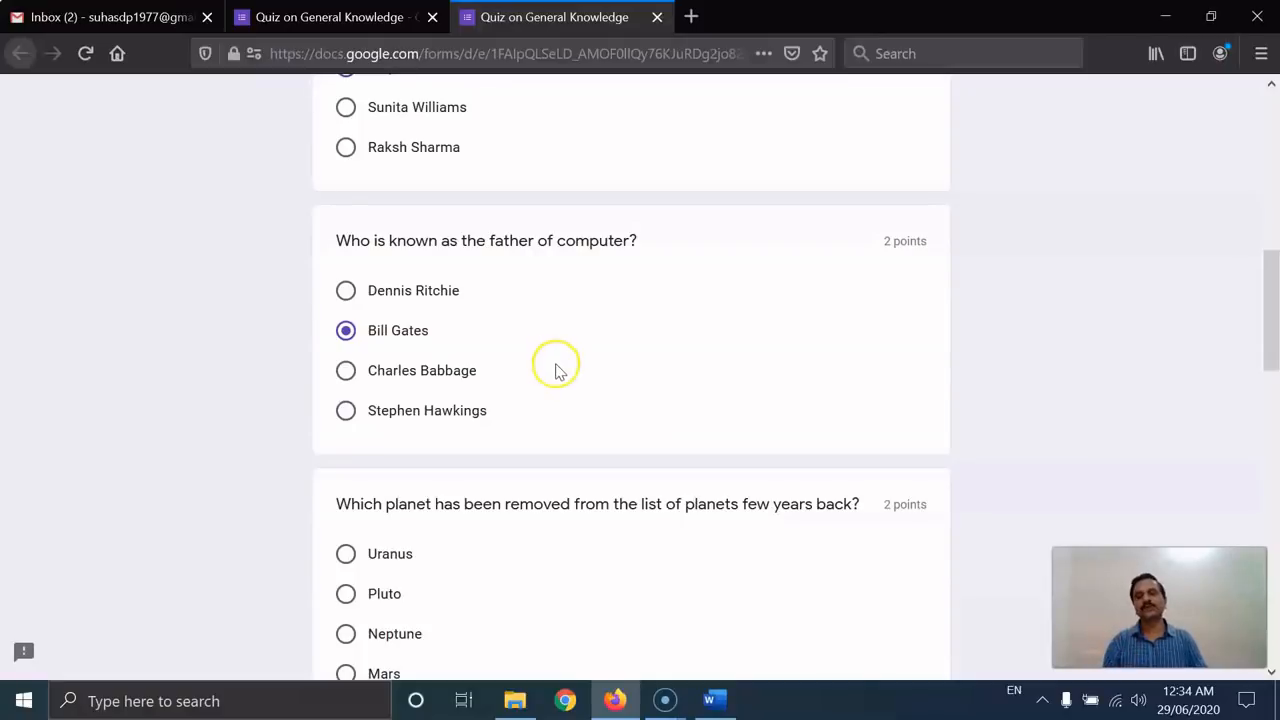
pyautogui.scroll(-2, 558, 370)
pyautogui.scroll(-2, 558, 370)
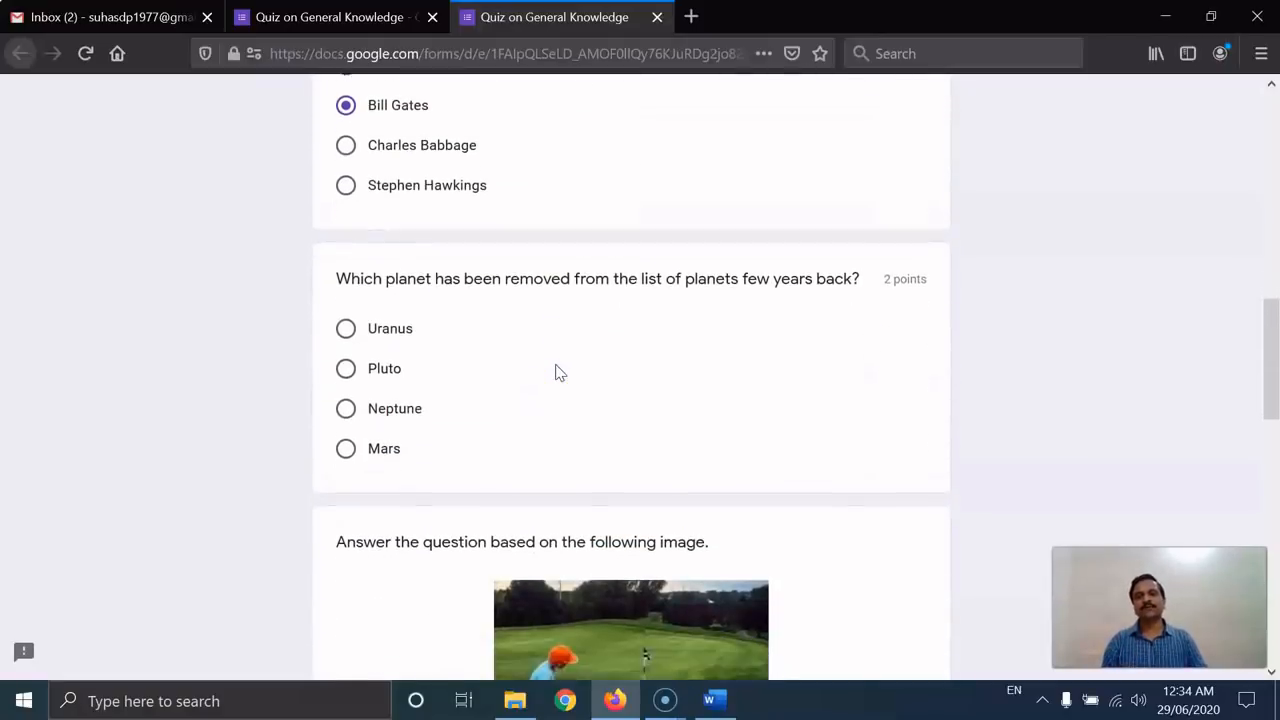
pyautogui.scroll(-2, 558, 370)
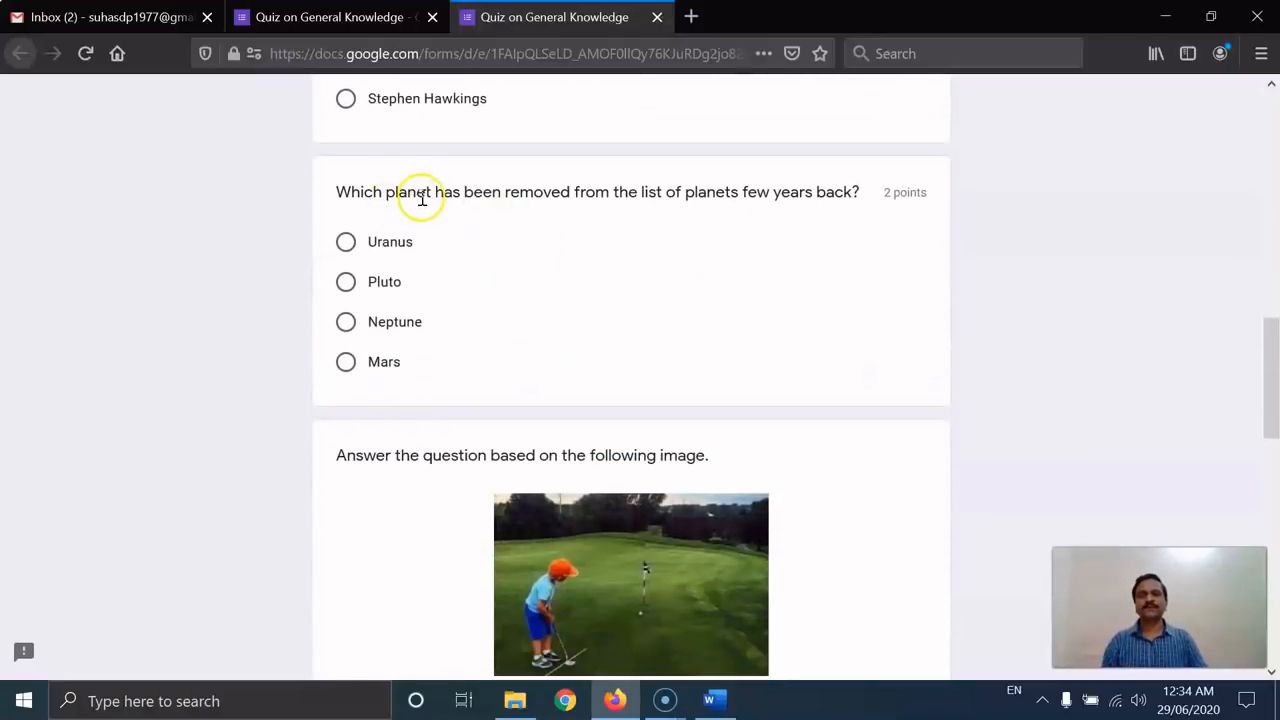
pyautogui.moveTo(386, 192); pyautogui.dragTo(492, 196)
pyautogui.click(581, 198)
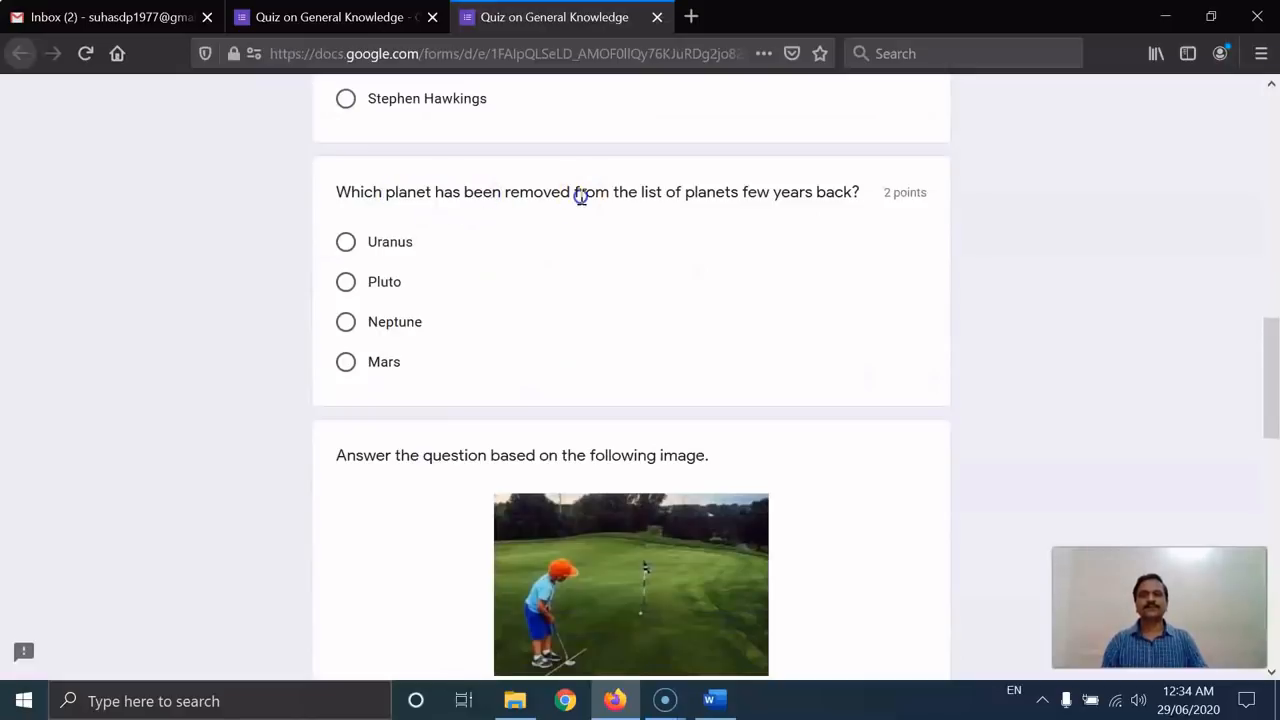
pyautogui.click(345, 282)
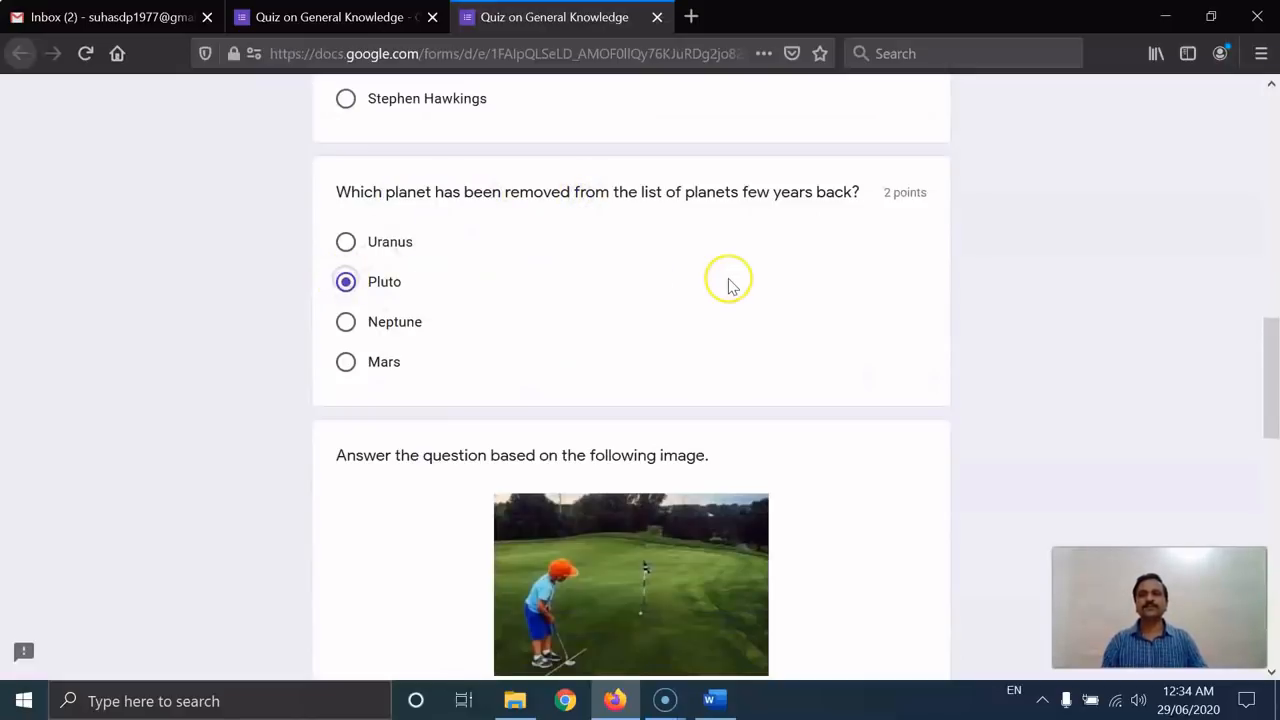
# Choose Dr. APJ Abdul Kalam as the famous personality and submit the response
pyautogui.scroll(-2, 714, 272)
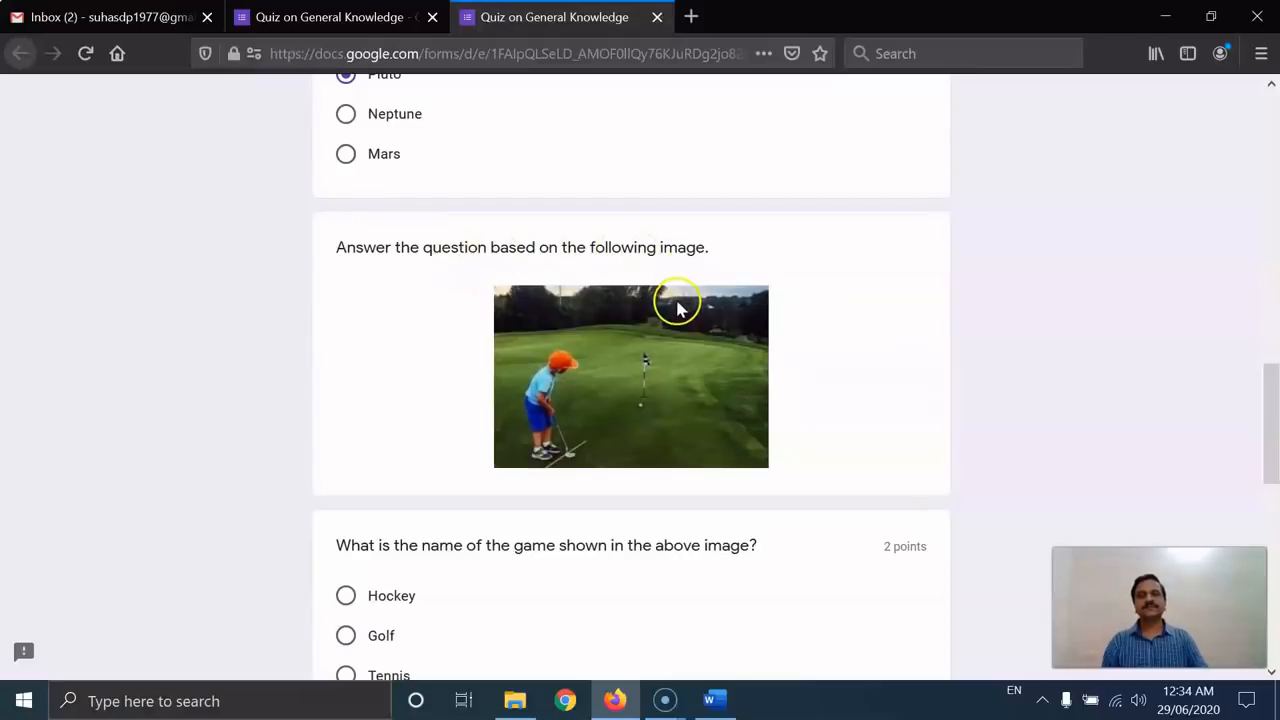
pyautogui.scroll(-1, 676, 318)
pyautogui.scroll(-1, 666, 336)
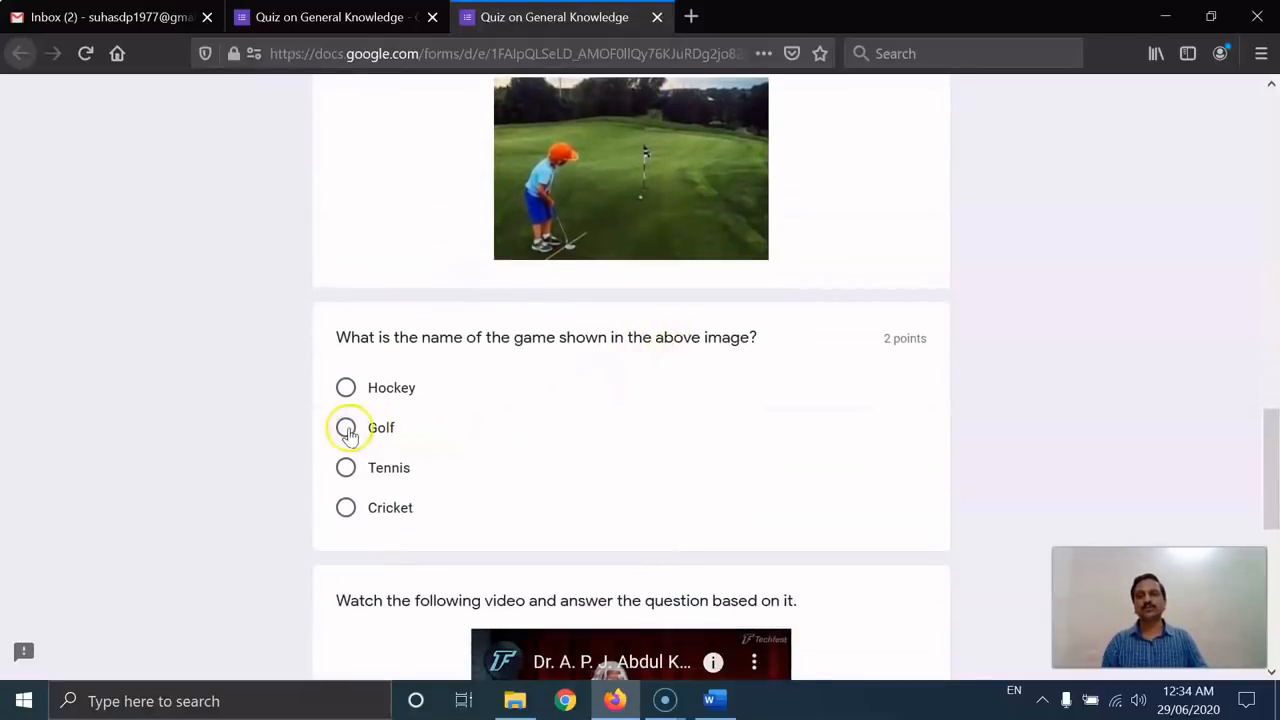
pyautogui.scroll(-1, 734, 403)
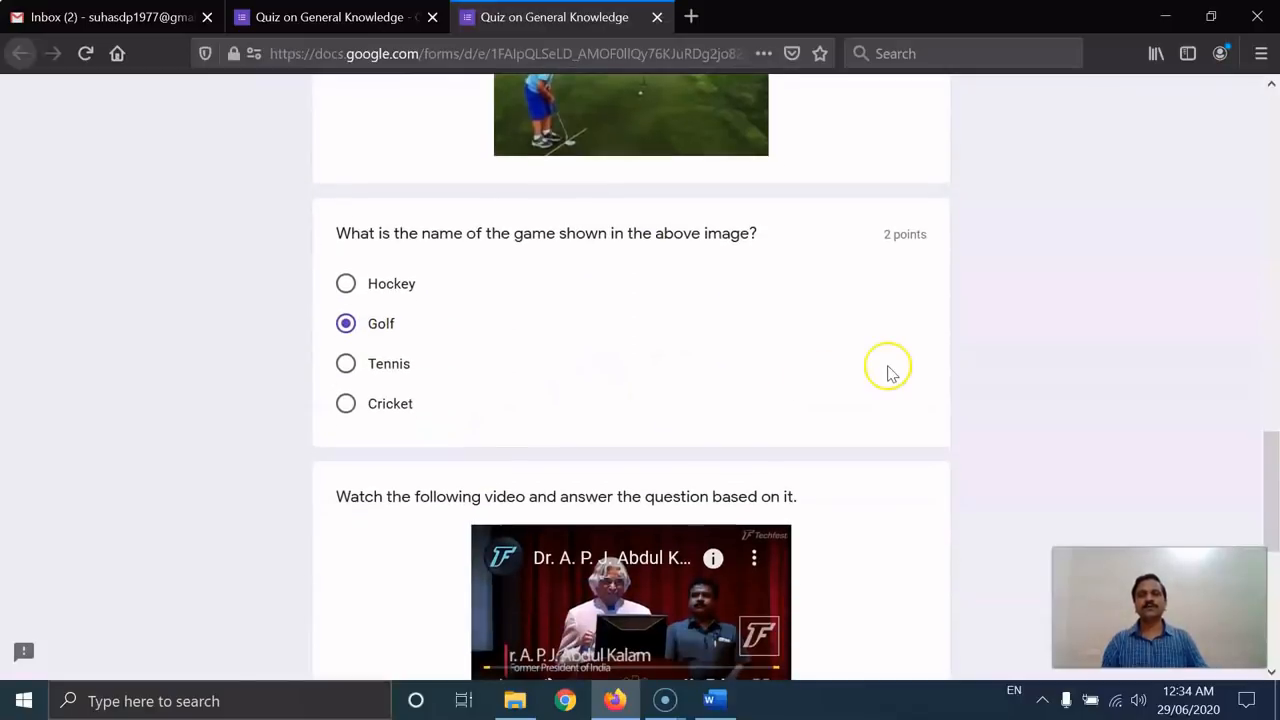
pyautogui.scroll(-2, 888, 370)
pyautogui.scroll(-3, 888, 372)
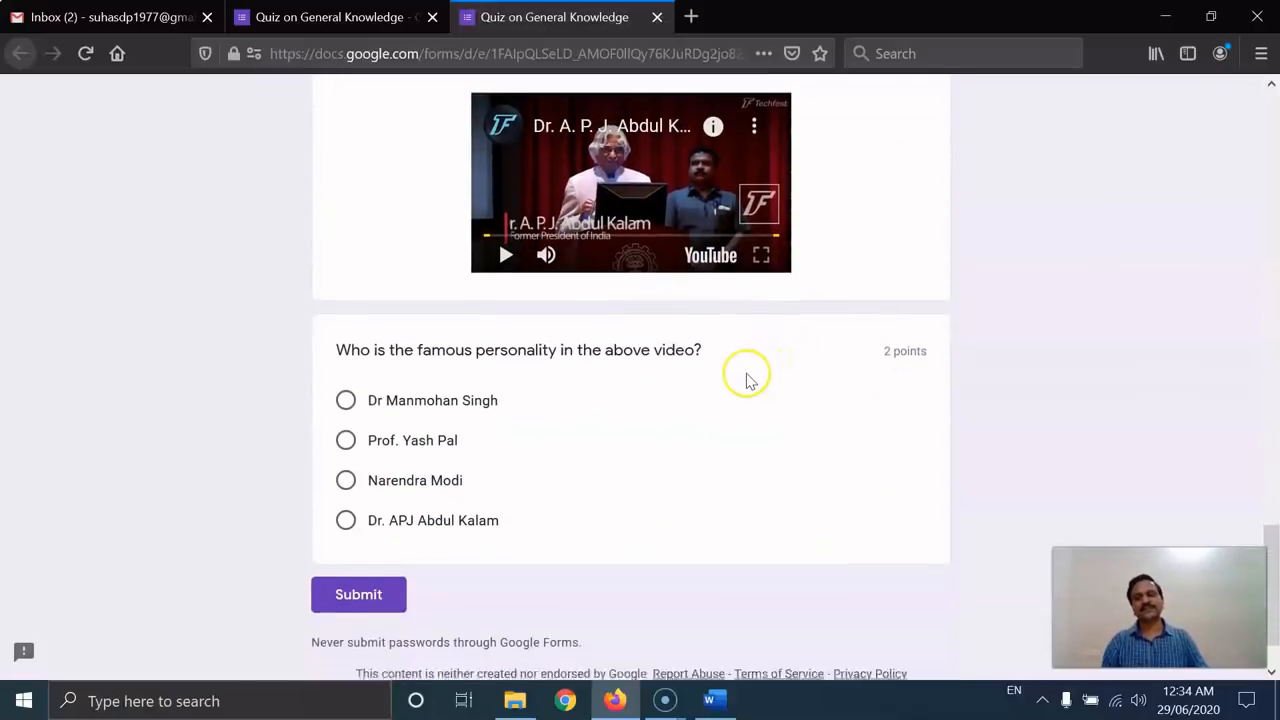
pyautogui.click(345, 443)
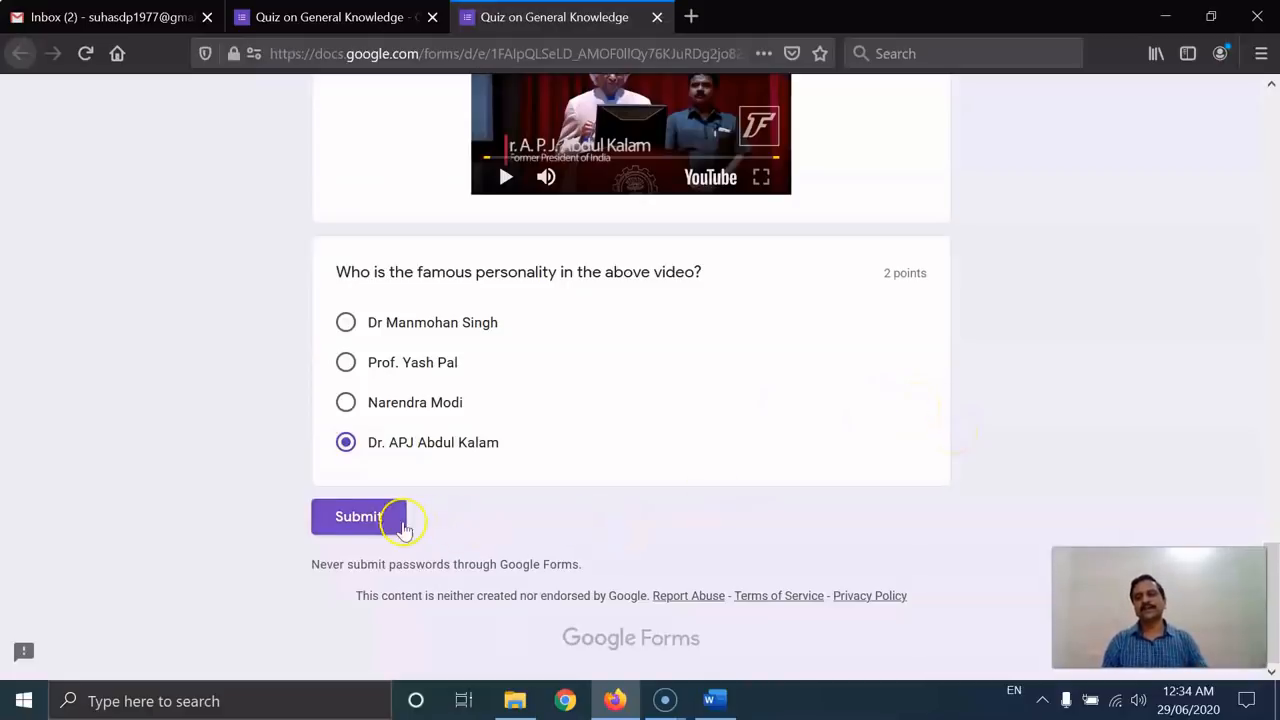
pyautogui.click(370, 527)
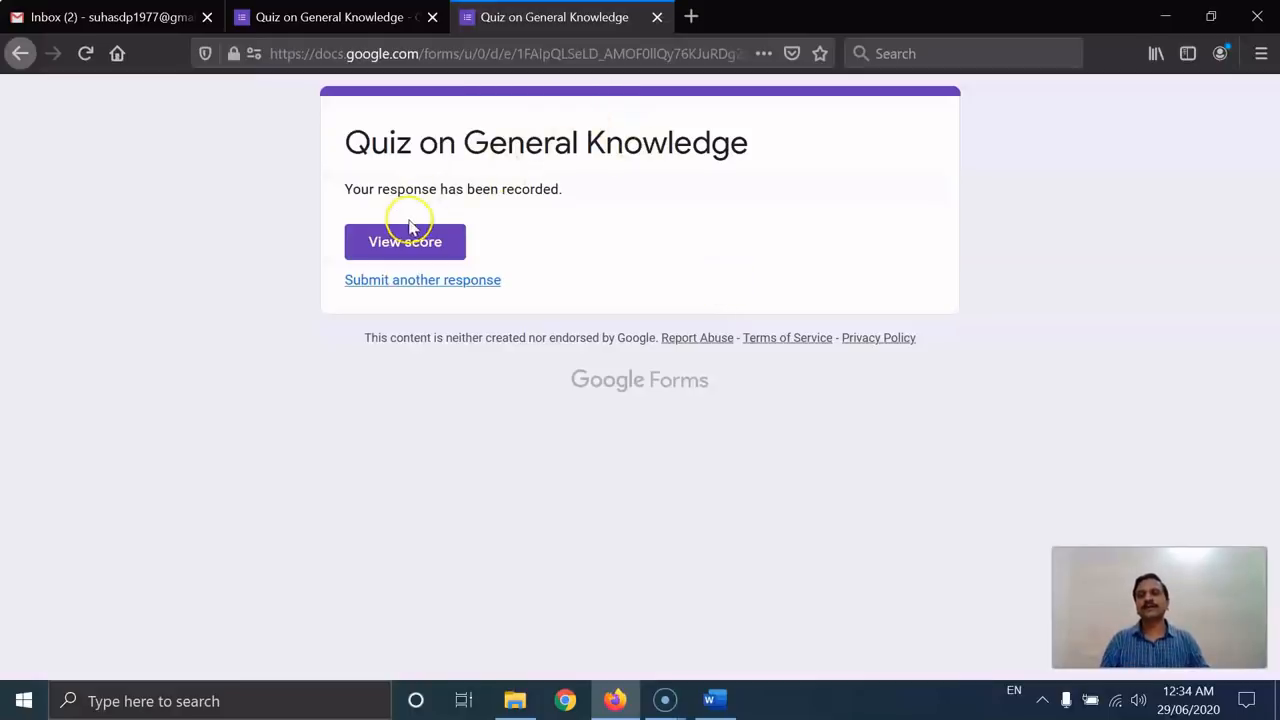
# From the response-recorded page, open the score (6/10 points) in a new tab
pyautogui.moveTo(349, 189); pyautogui.dragTo(580, 186)
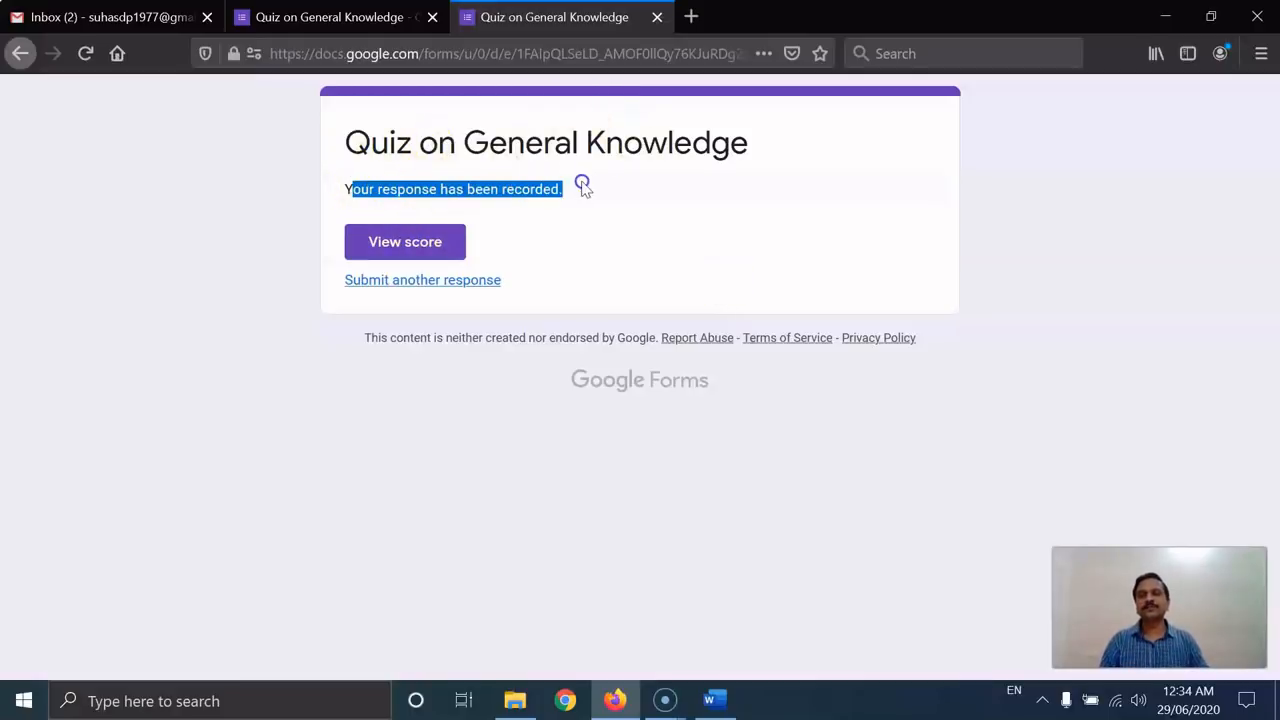
pyautogui.click(587, 182)
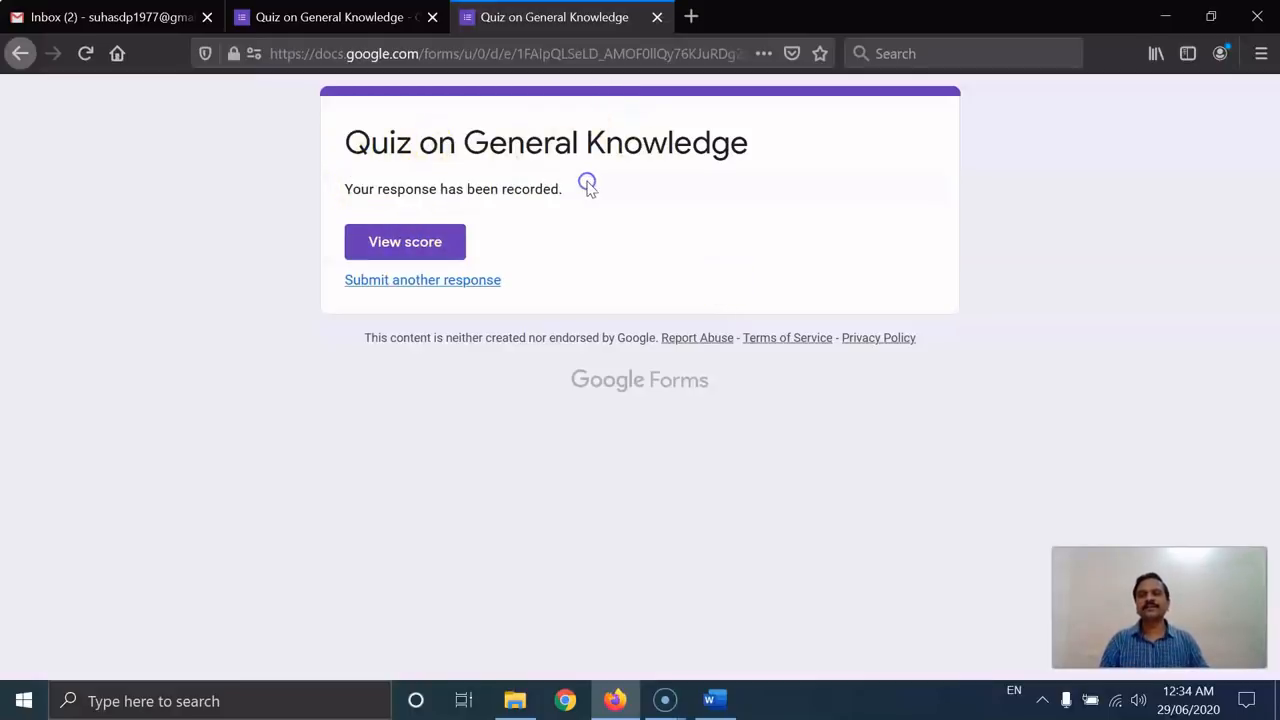
pyautogui.click(424, 247)
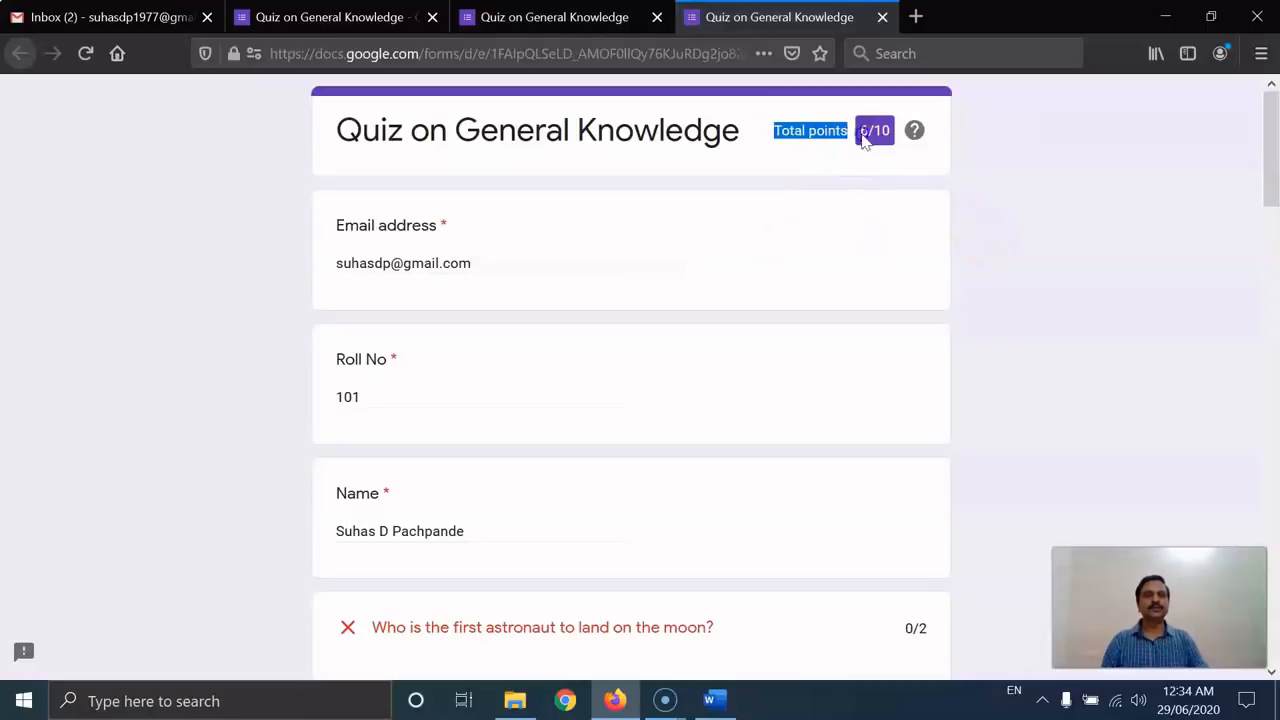
pyautogui.click(993, 170)
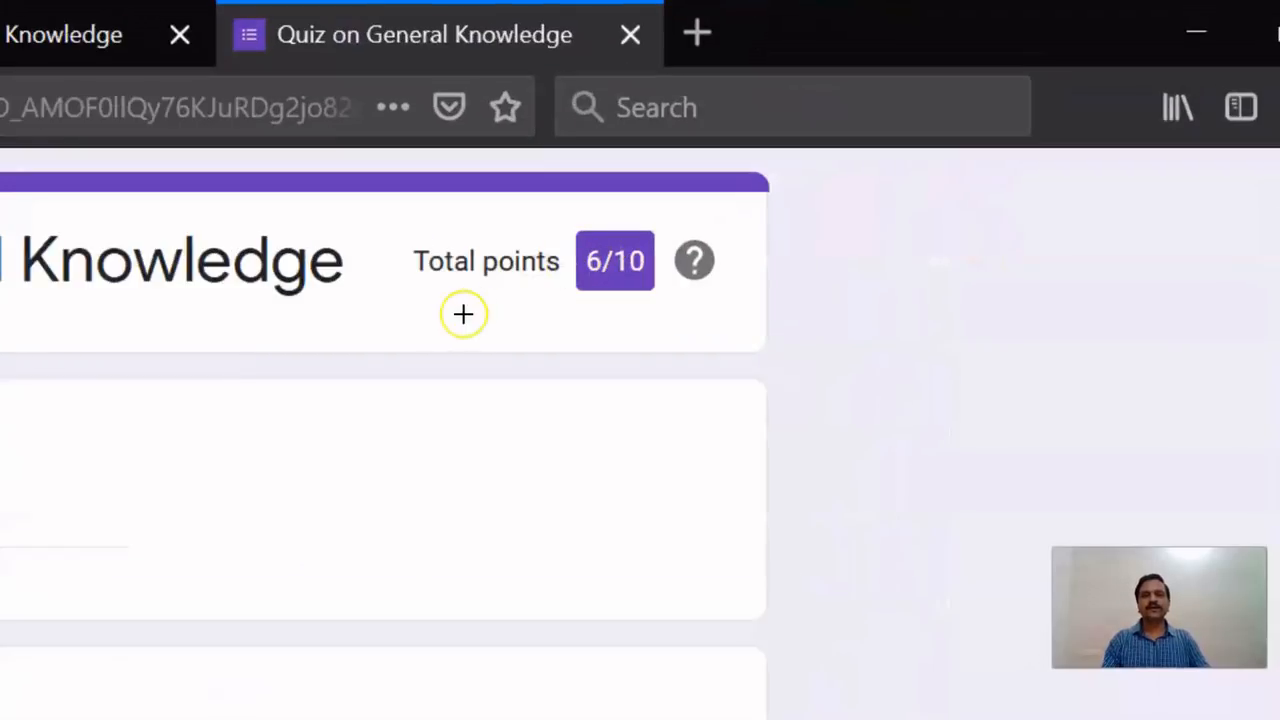
pyautogui.moveTo(410, 308)
pyautogui.mouseDown()
pyautogui.moveTo(390, 245)
pyautogui.moveTo(603, 223)
pyautogui.moveTo(754, 266)
pyautogui.moveTo(525, 313)
pyautogui.moveTo(419, 313)
pyautogui.mouseUp()
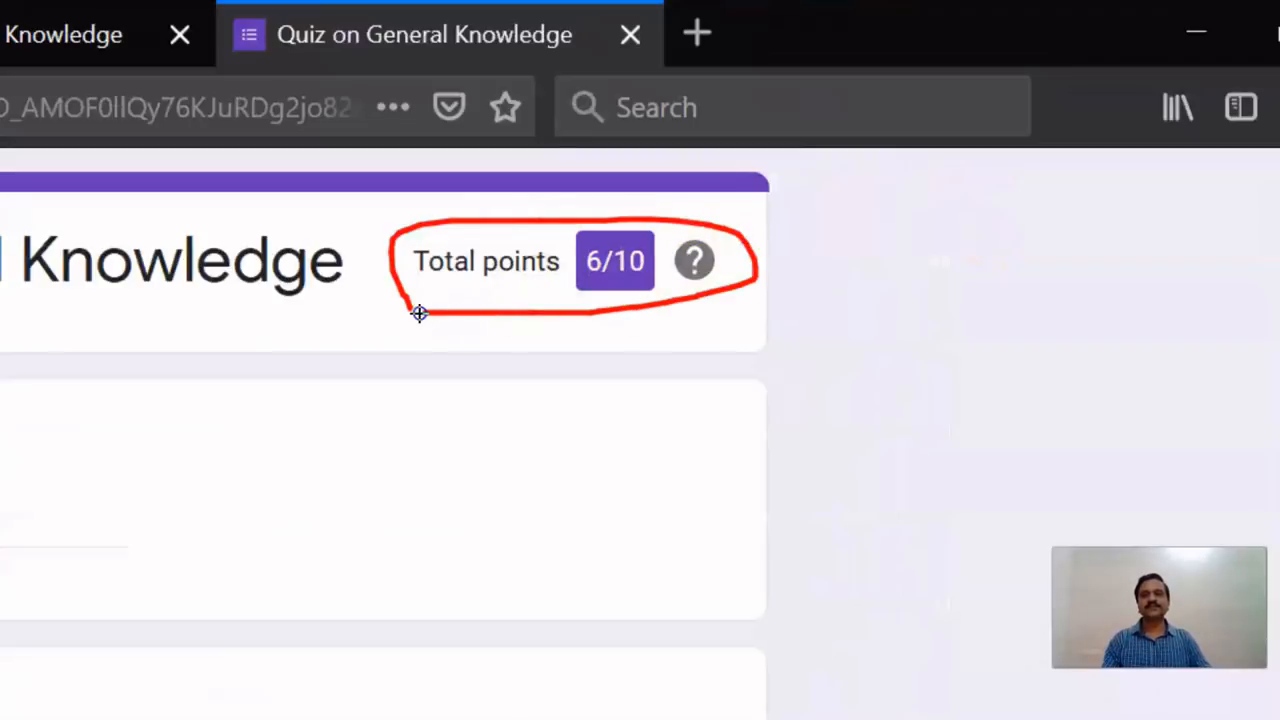
pyautogui.press('Escape')
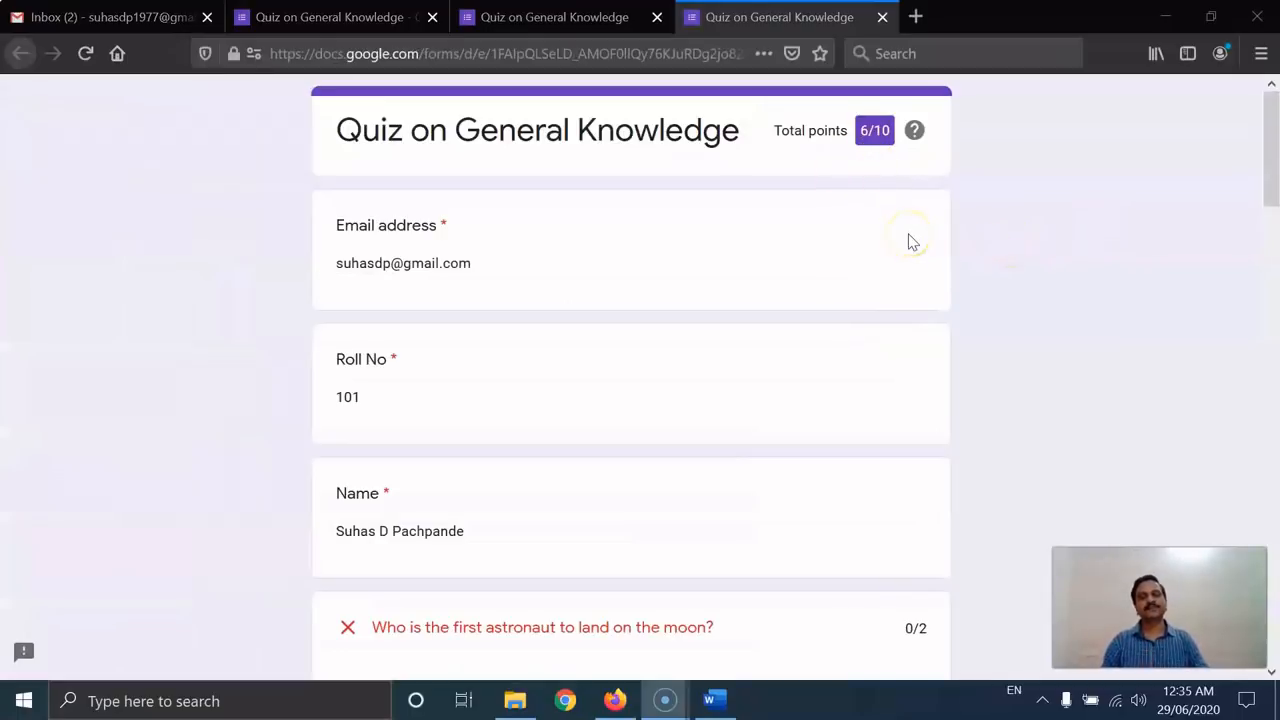
pyautogui.scroll(-5, 905, 242)
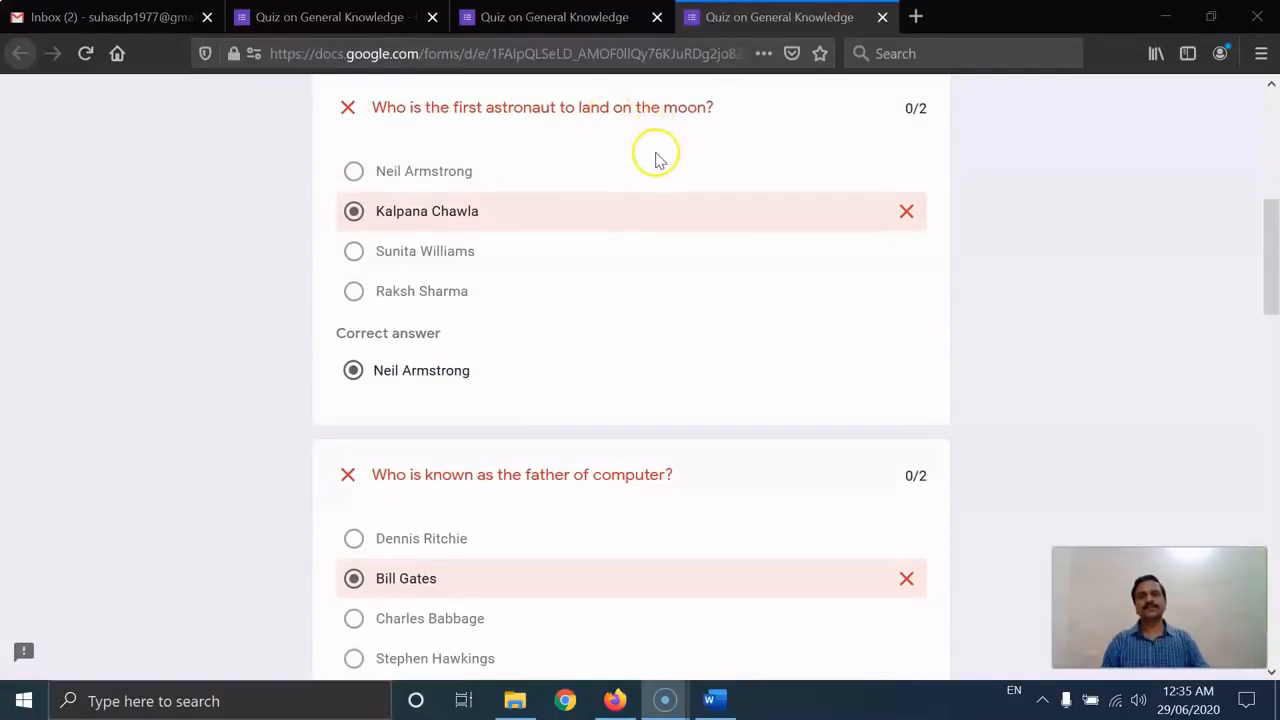
pyautogui.scroll(2, 645, 185)
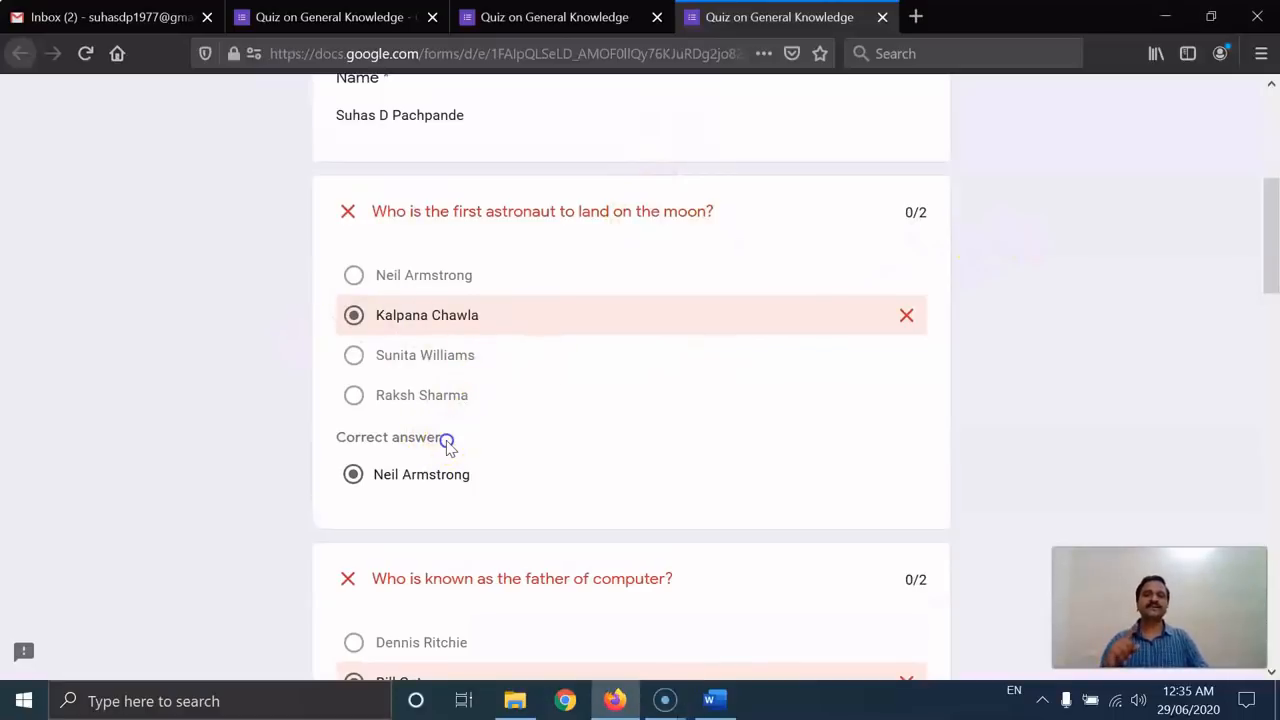
pyautogui.moveTo(446, 443); pyautogui.dragTo(326, 442)
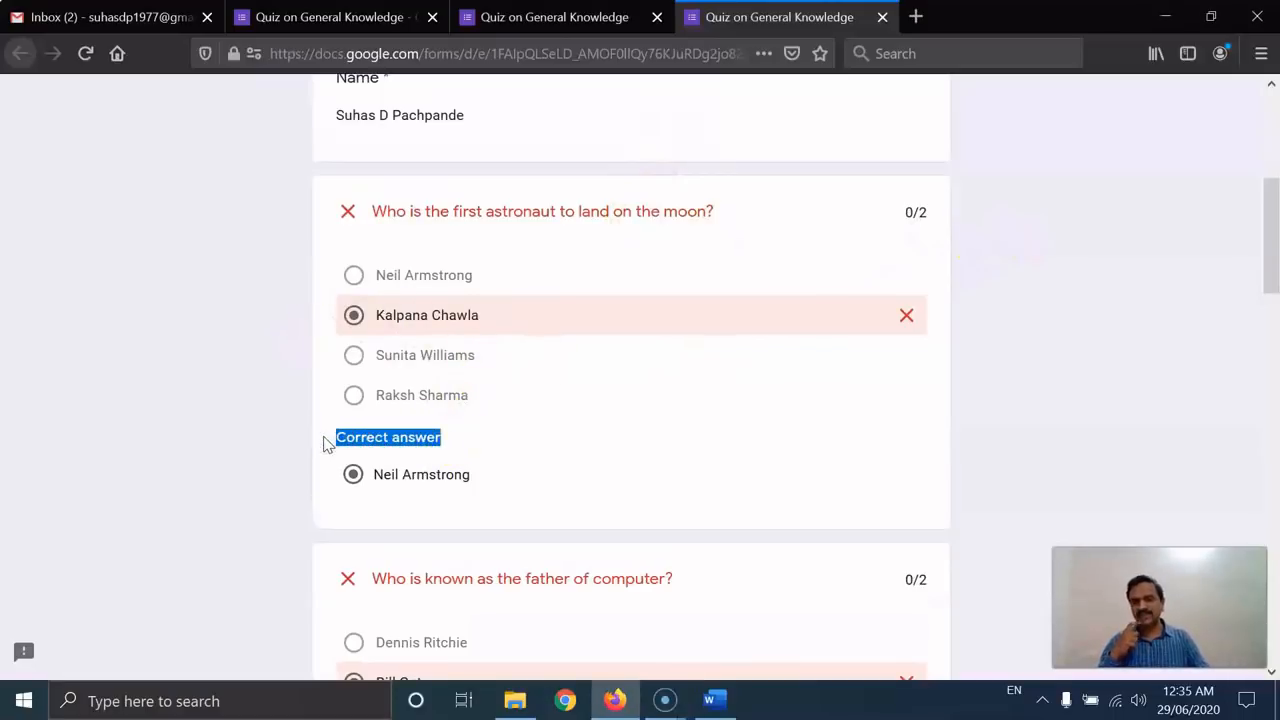
pyautogui.moveTo(382, 473); pyautogui.dragTo(480, 474)
pyautogui.scroll(-3, 551, 460)
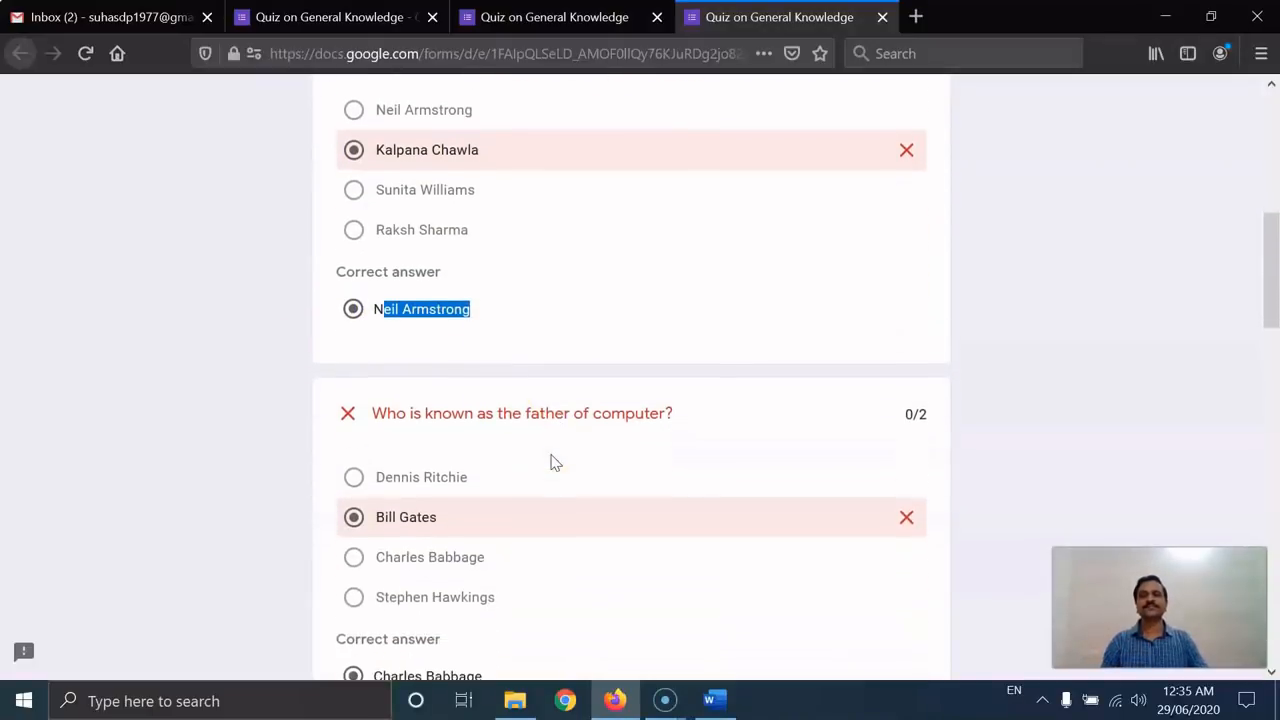
pyautogui.scroll(-3, 551, 460)
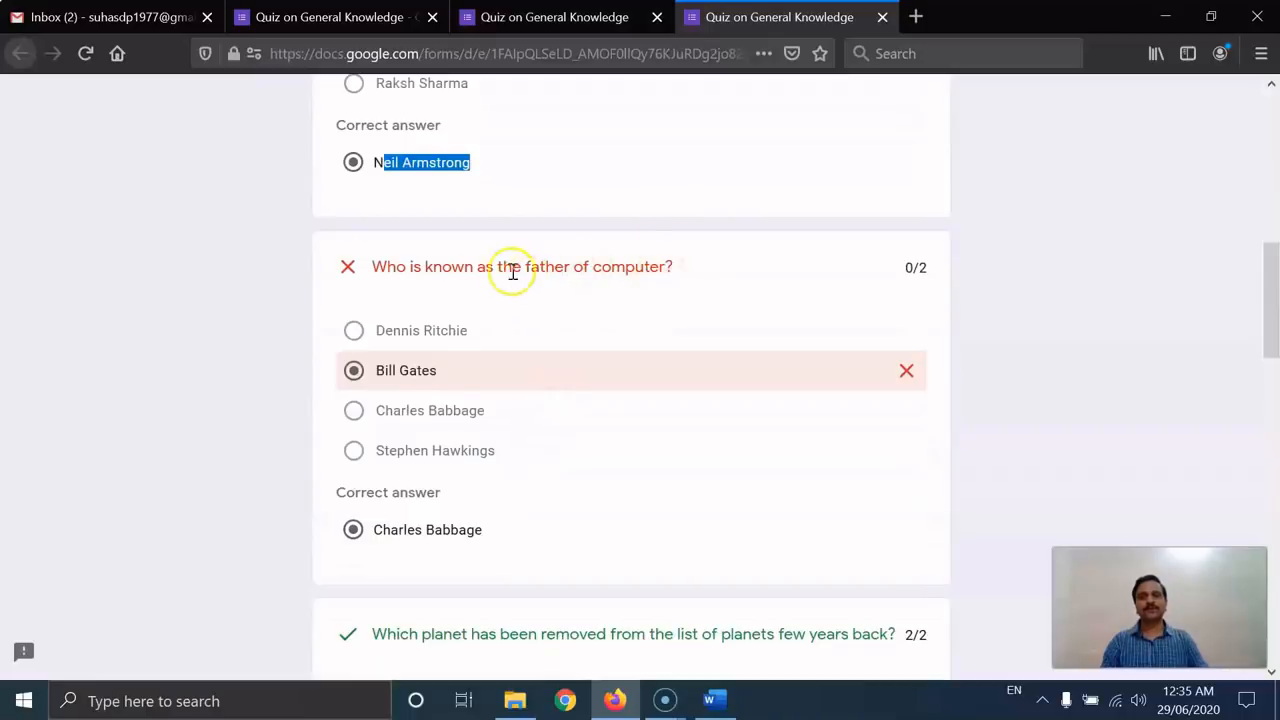
pyautogui.moveTo(486, 268); pyautogui.dragTo(694, 266)
pyautogui.click(703, 270)
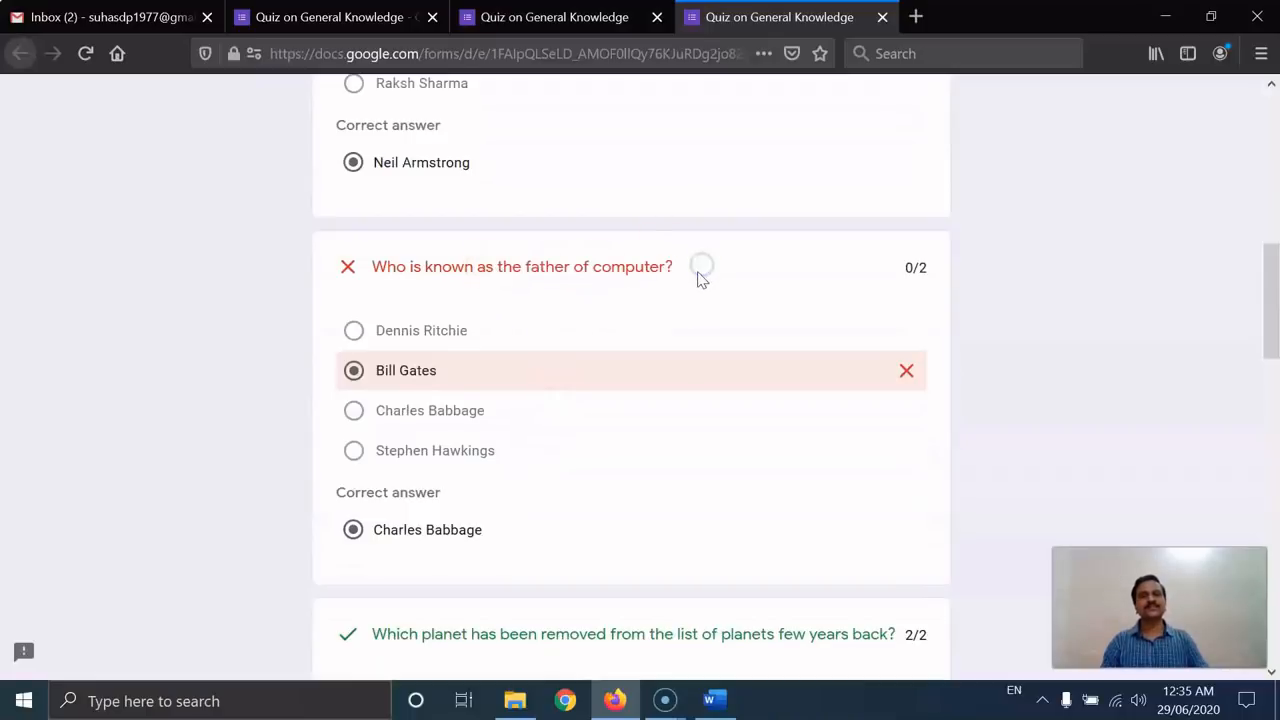
pyautogui.scroll(-2, 698, 279)
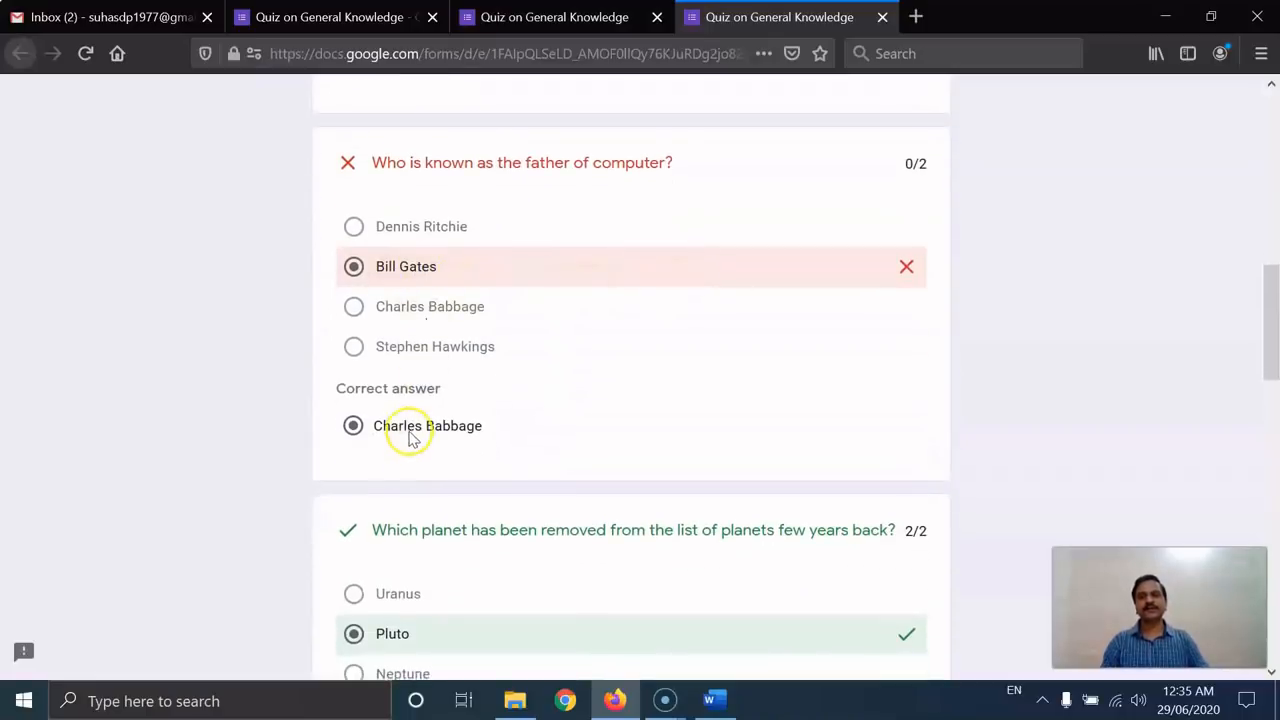
pyautogui.moveTo(404, 426); pyautogui.dragTo(517, 423)
pyautogui.scroll(-2, 528, 424)
pyautogui.scroll(-2, 530, 425)
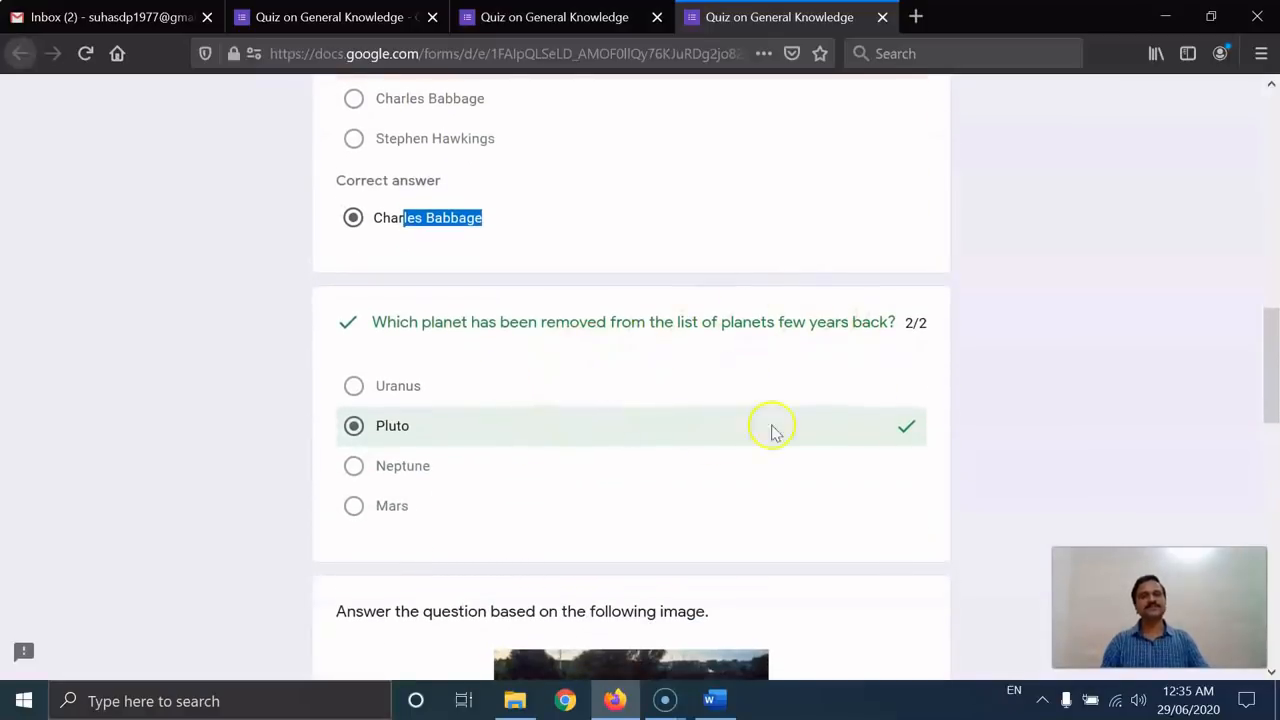
pyautogui.scroll(-2, 840, 387)
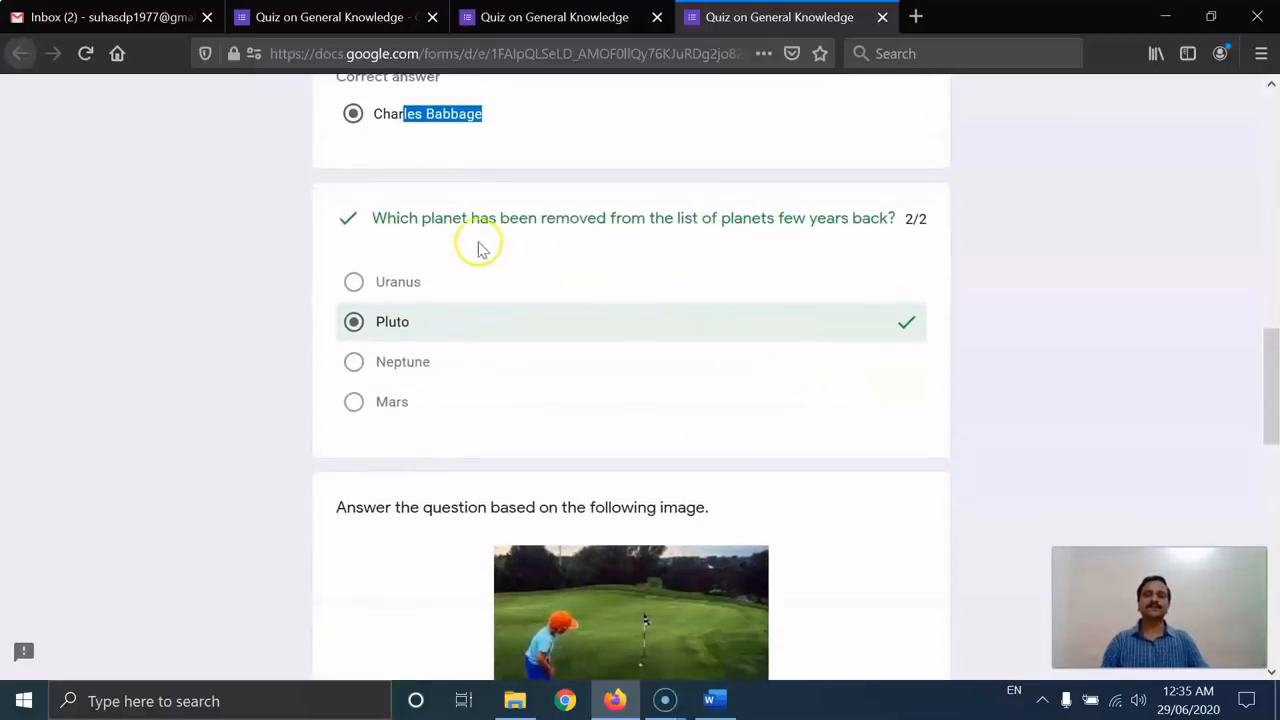
pyautogui.moveTo(434, 219); pyautogui.dragTo(806, 218)
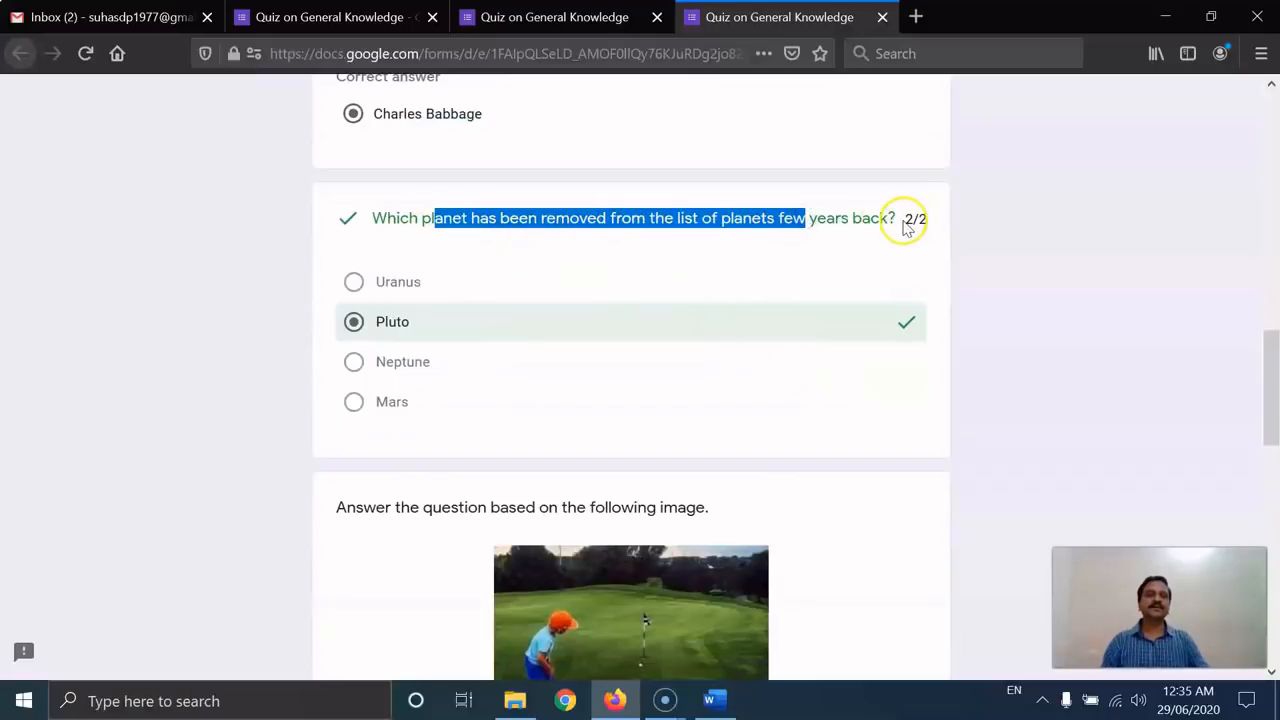
pyautogui.click(911, 220)
pyautogui.scroll(-4, 923, 289)
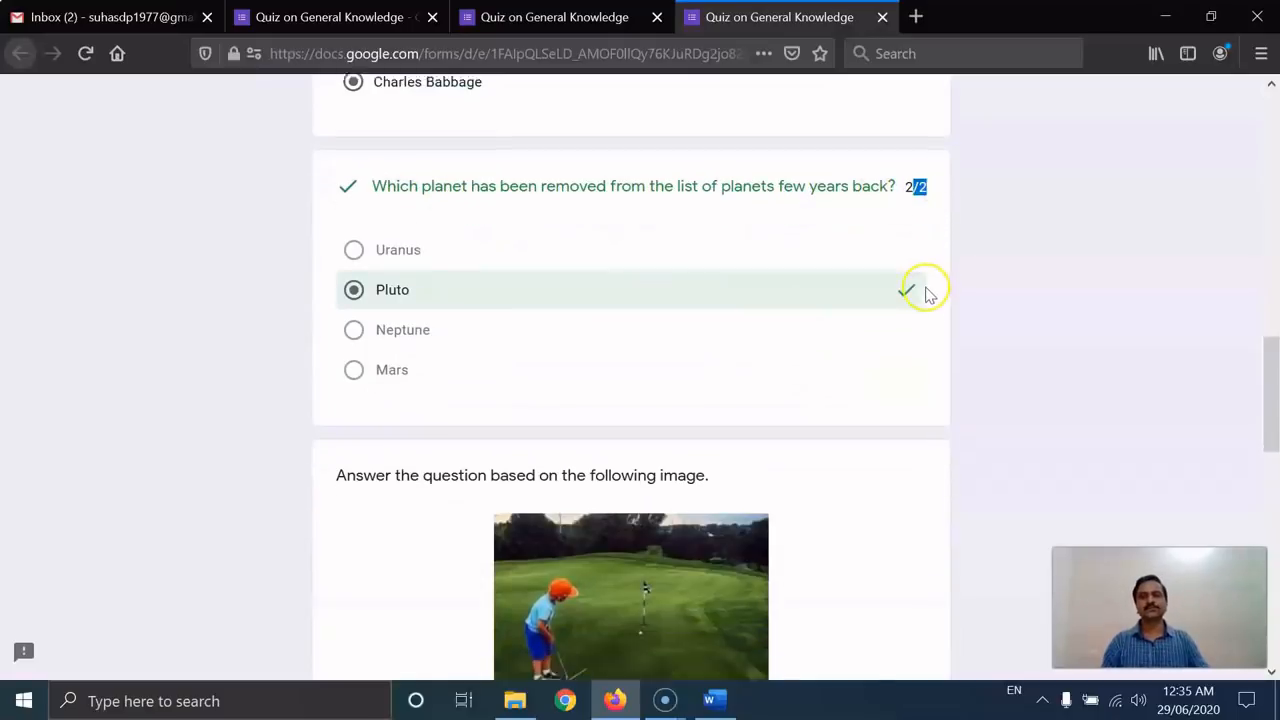
pyautogui.scroll(-10, 800, 317)
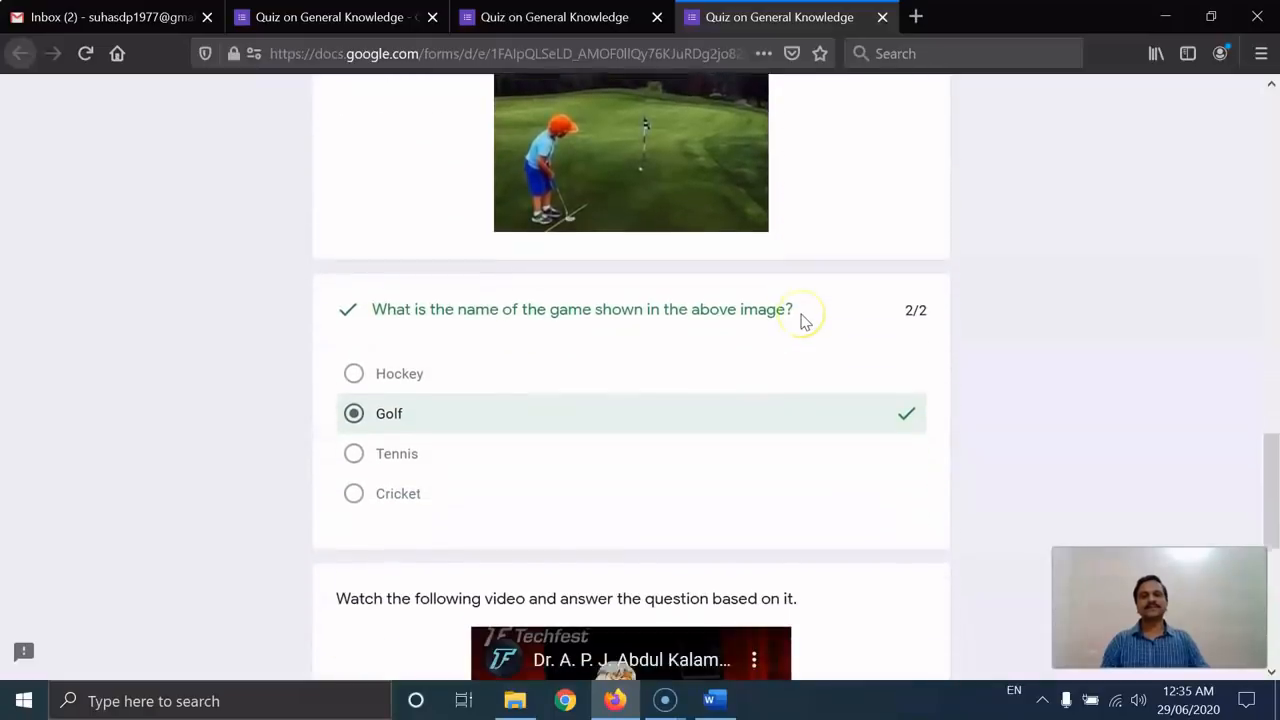
pyautogui.scroll(-5, 804, 320)
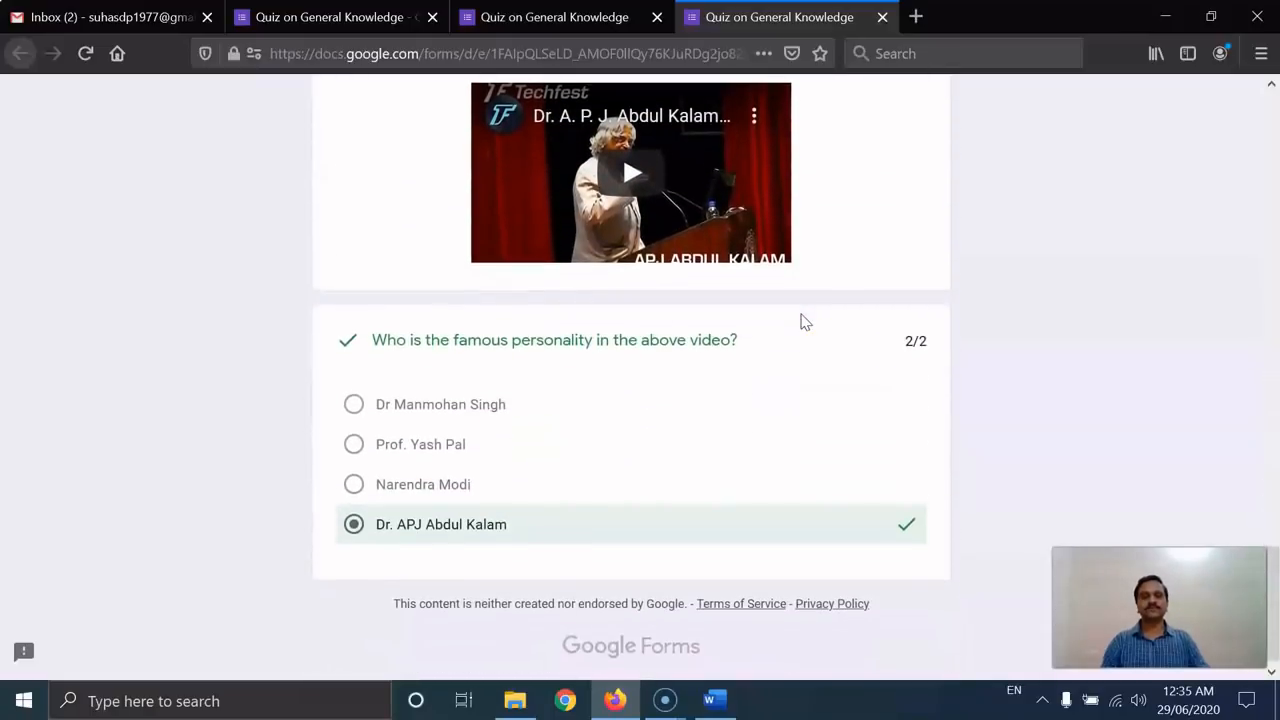
pyautogui.click(935, 322)
pyautogui.scroll(20, 932, 322)
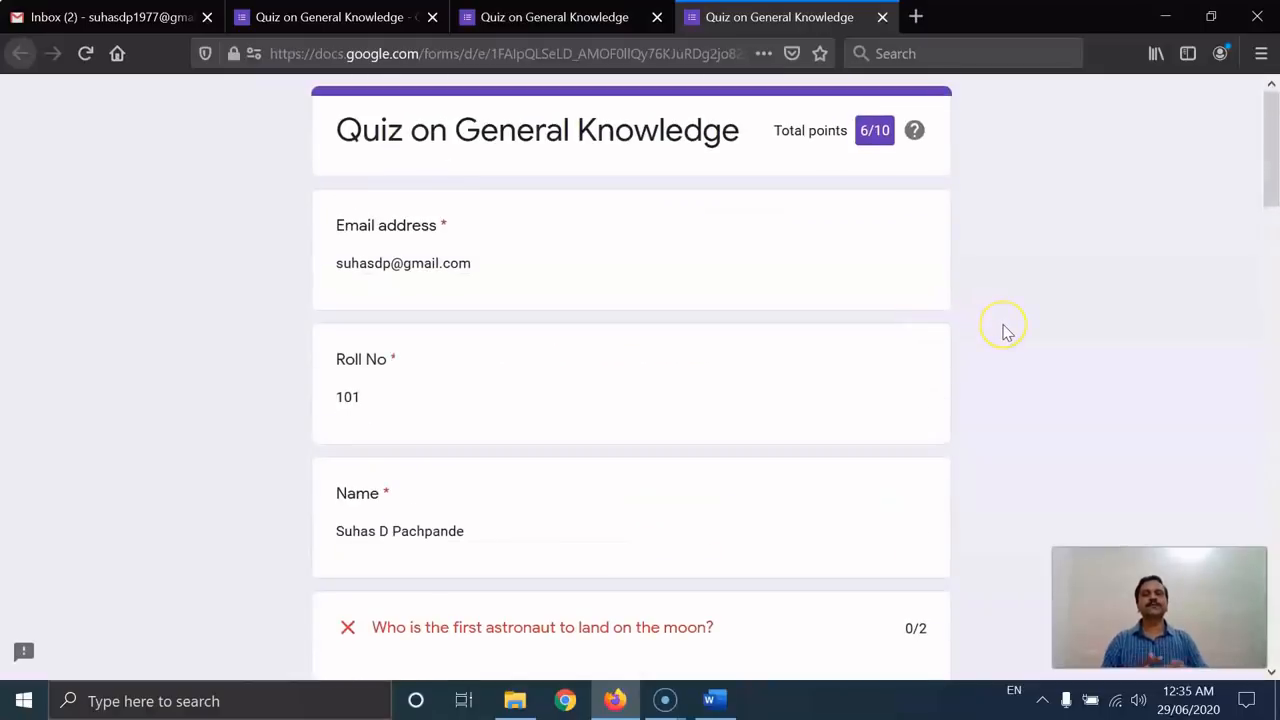
pyautogui.scroll(-13, 953, 290)
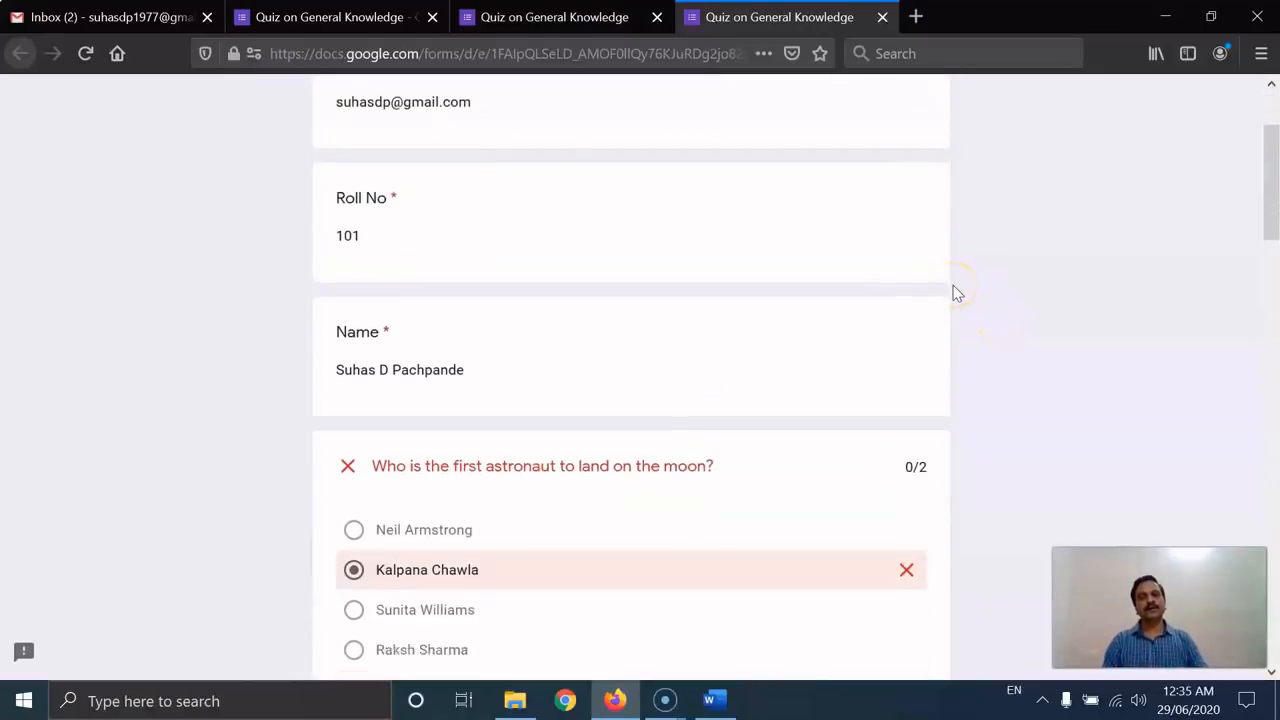
pyautogui.scroll(-12, 953, 290)
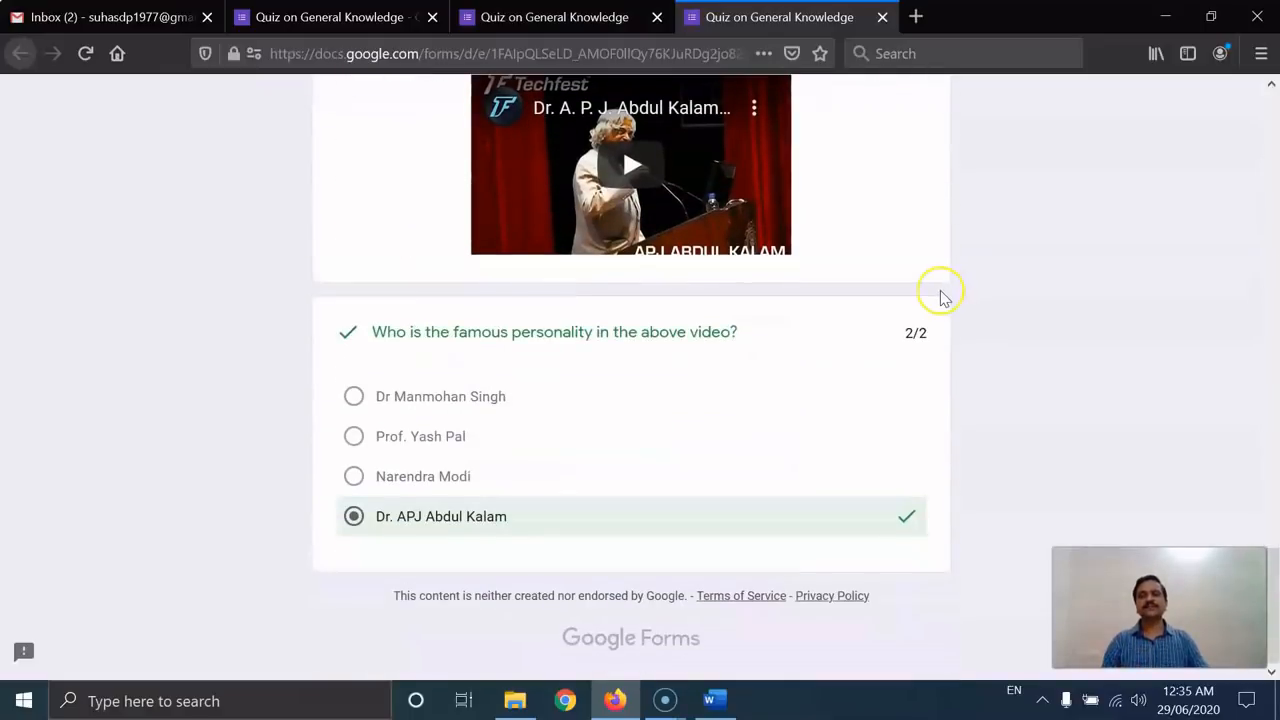
pyautogui.scroll(12, 940, 295)
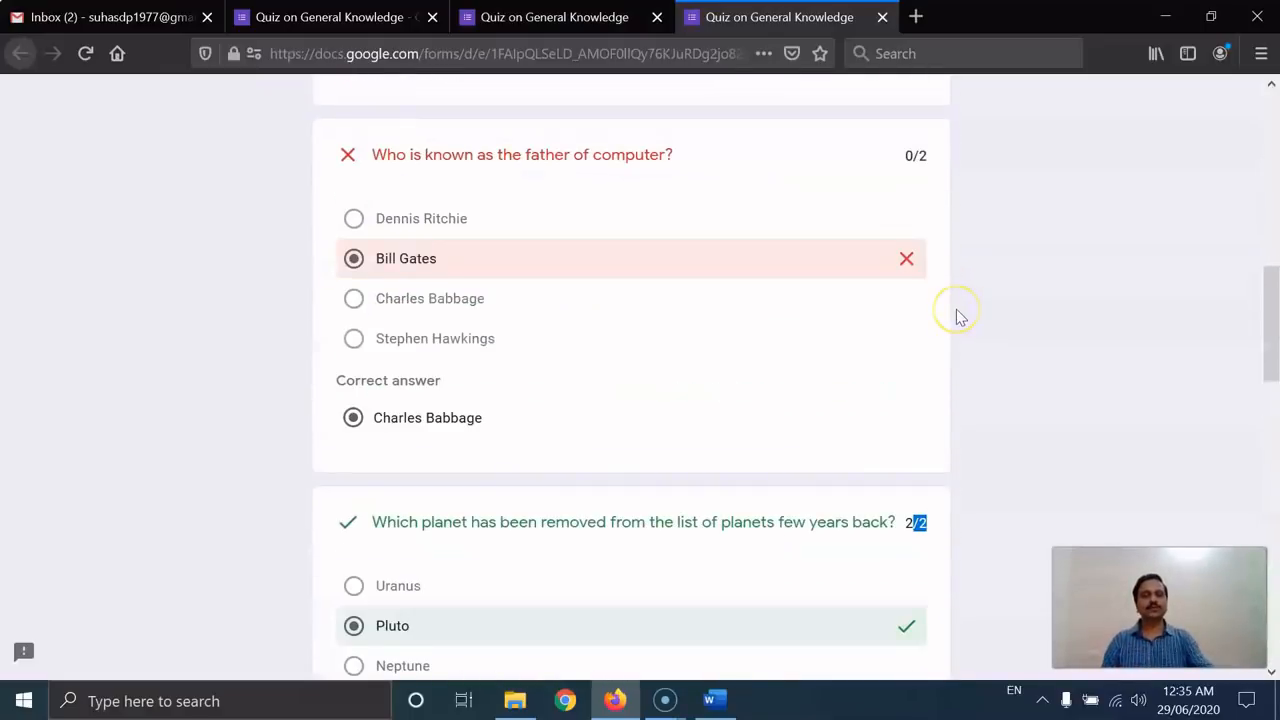
pyautogui.scroll(10, 956, 312)
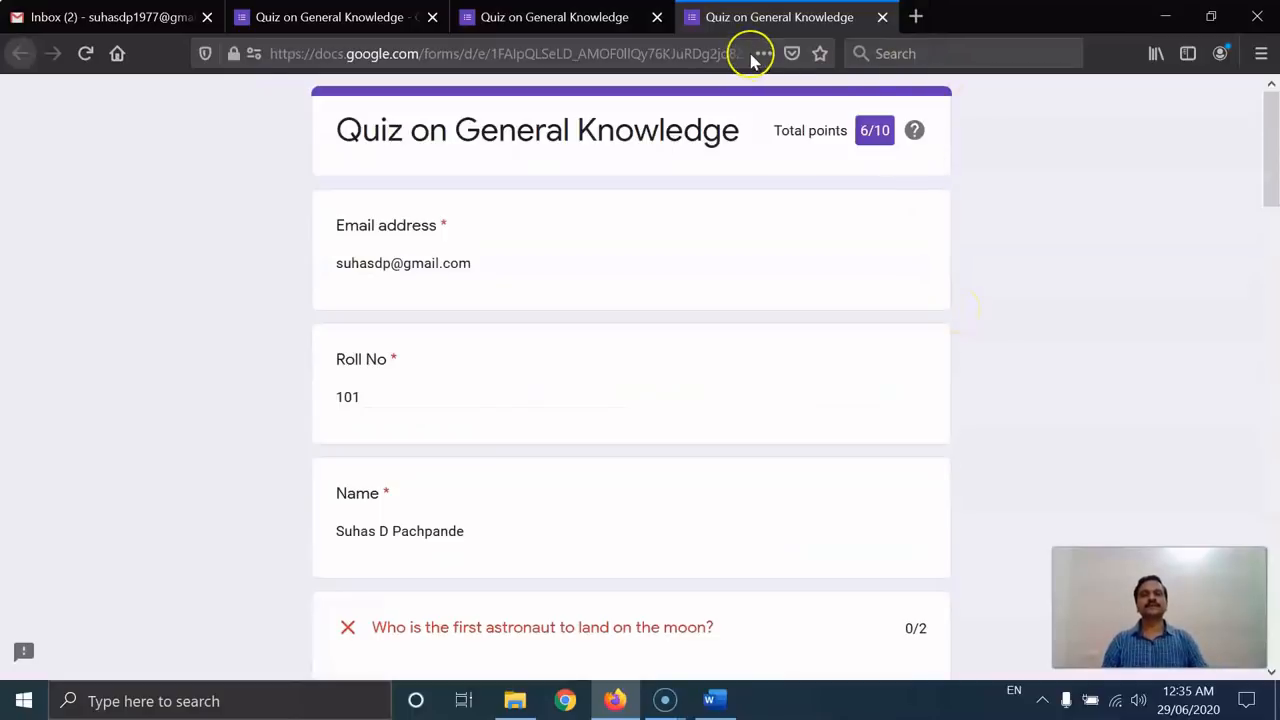
# Close the score tab and start another response, autofilling the respondent's email
pyautogui.middleClick(780, 21)
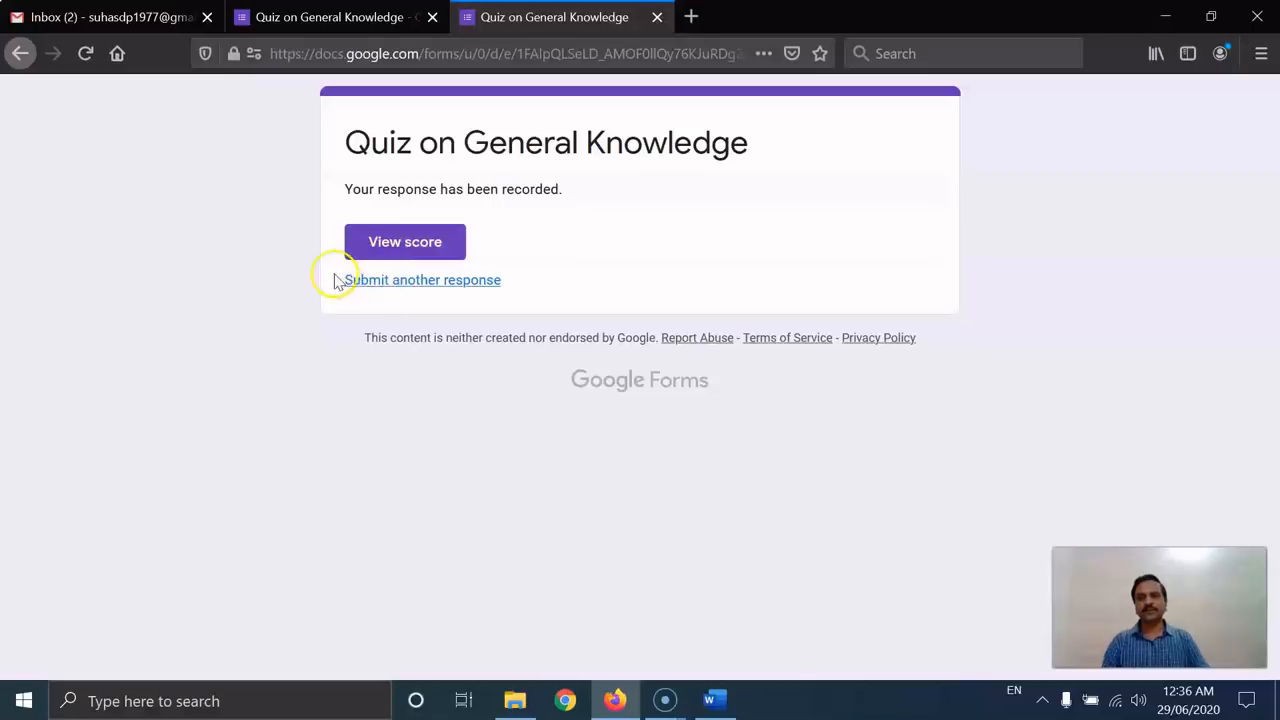
pyautogui.click(434, 285)
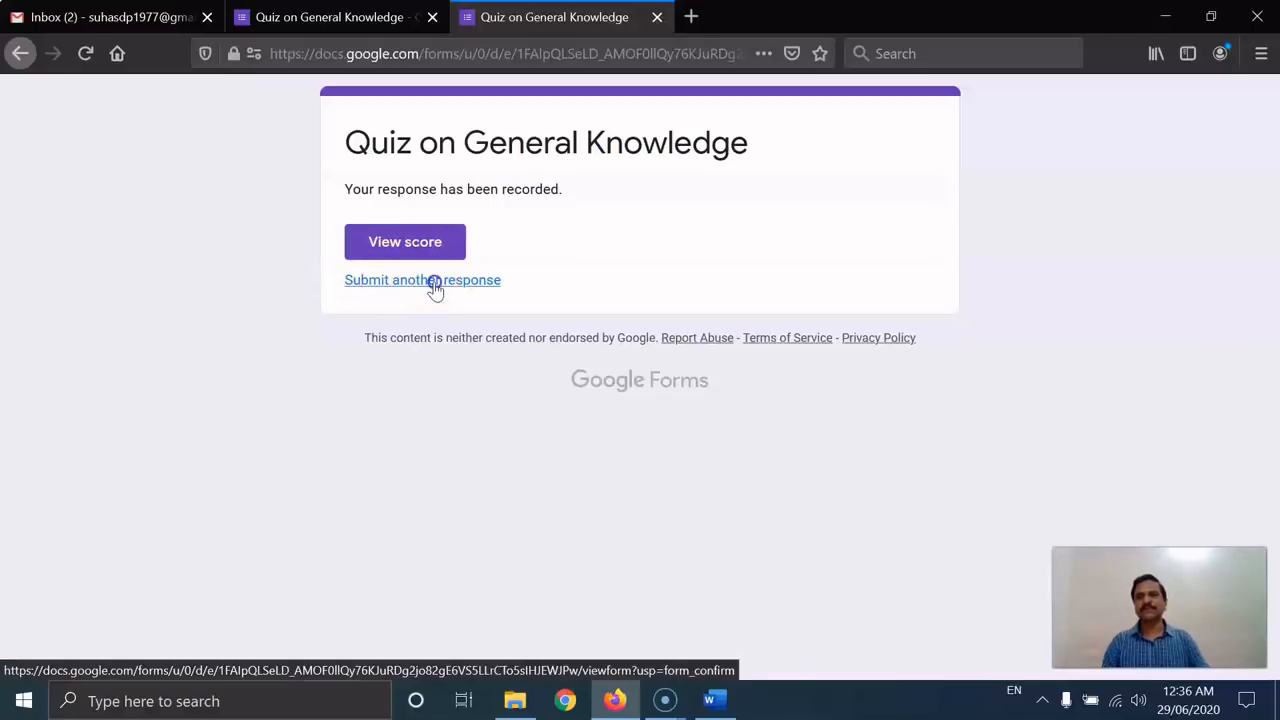
pyautogui.click(467, 302)
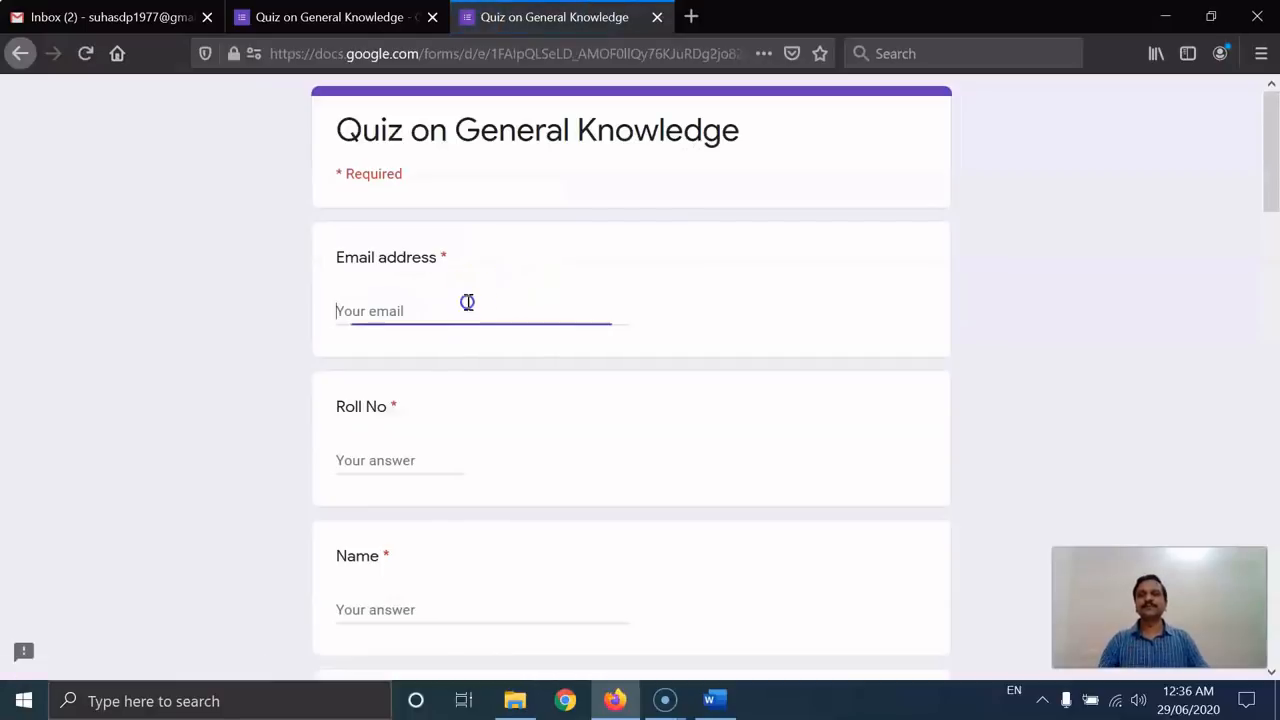
pyautogui.write('su')
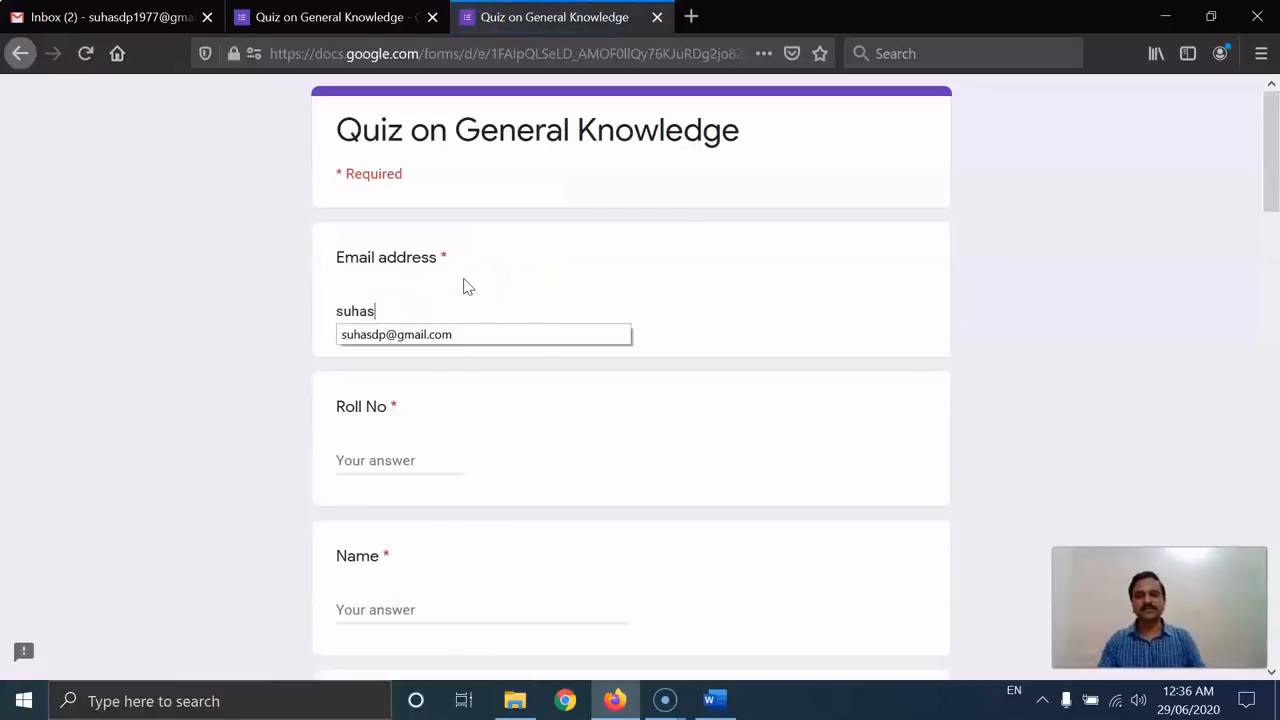
pyautogui.write('has')
pyautogui.click(443, 336)
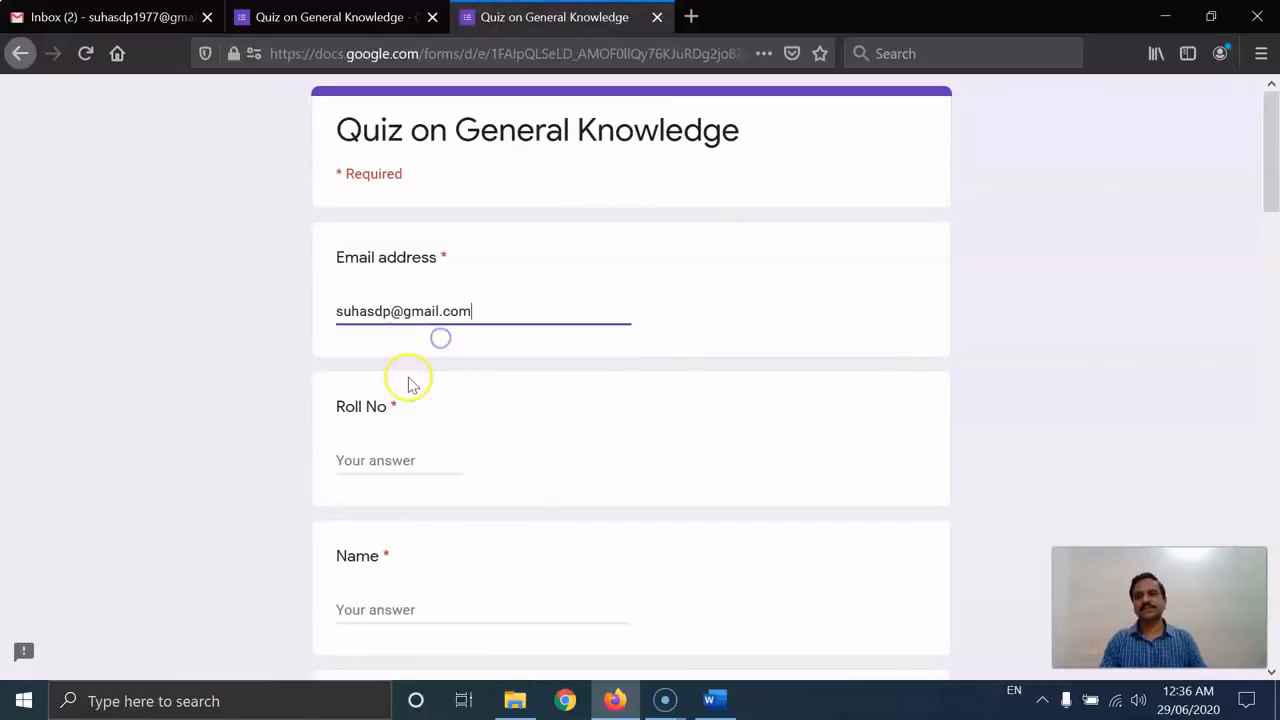
pyautogui.click(417, 456)
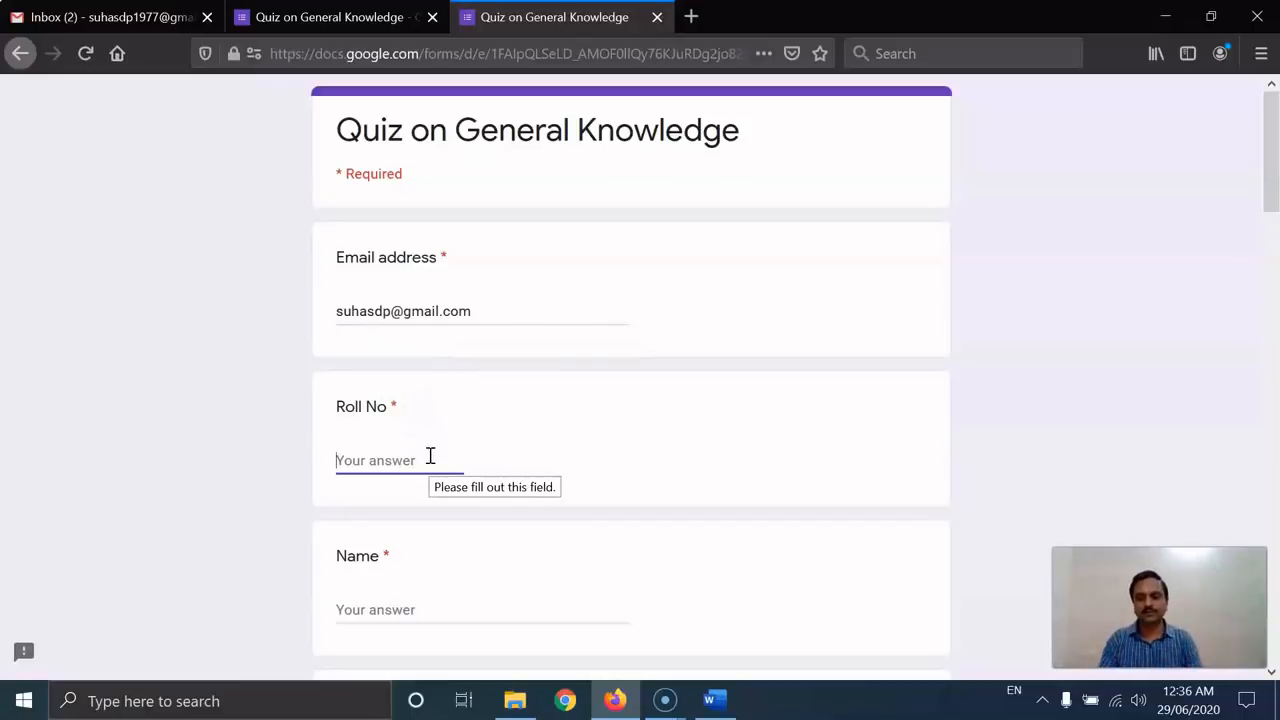
# Close the live quiz page, leaving without saving the answers
pyautogui.scroll(-5, 528, 295)
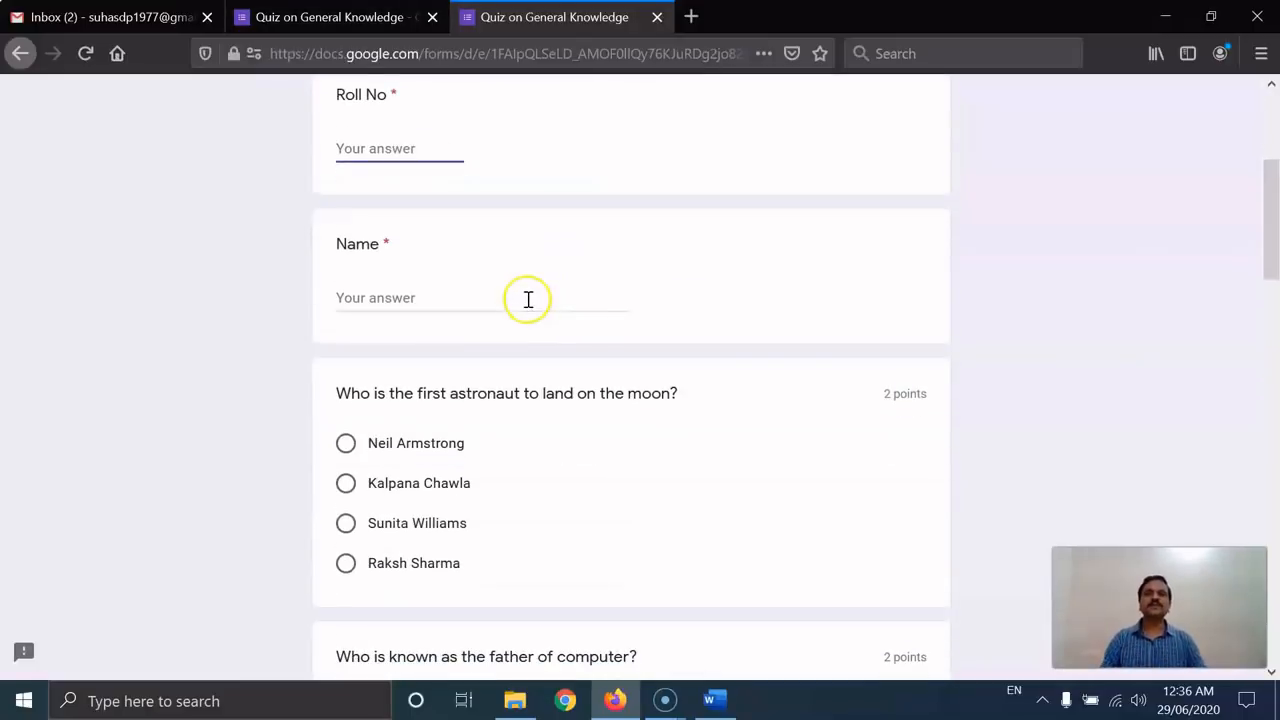
pyautogui.scroll(-5, 528, 295)
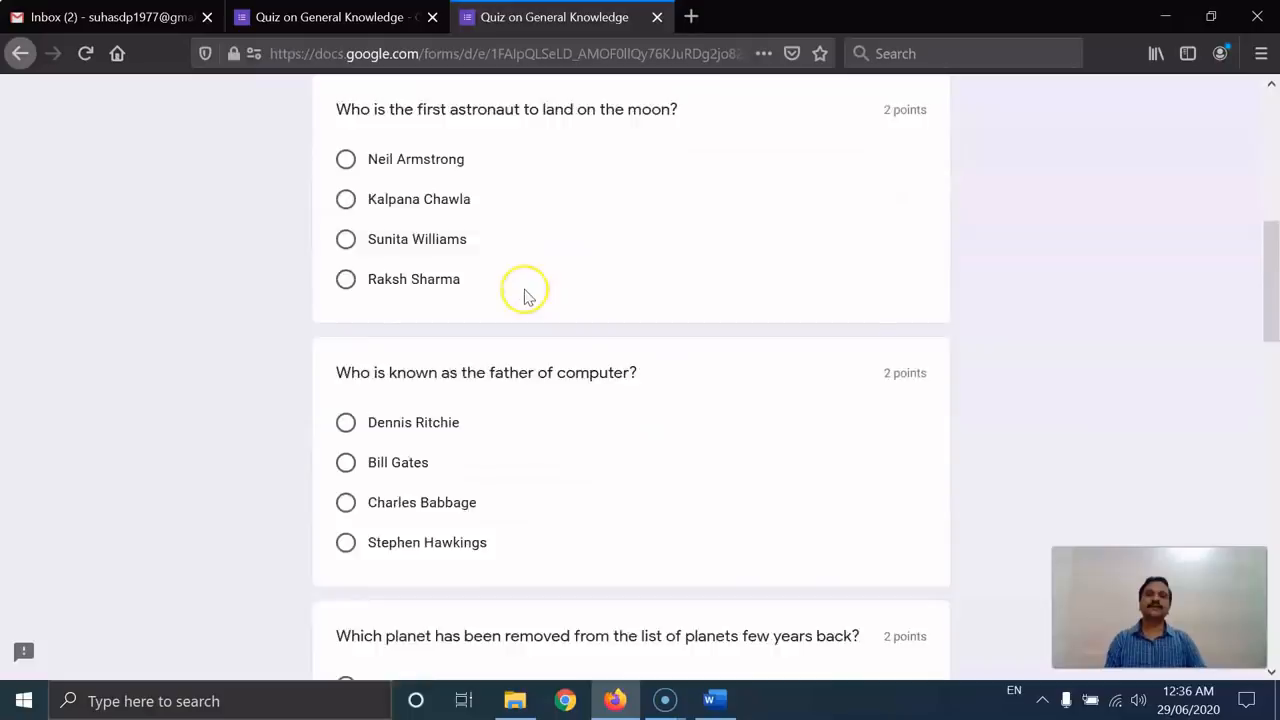
pyautogui.middleClick(562, 21)
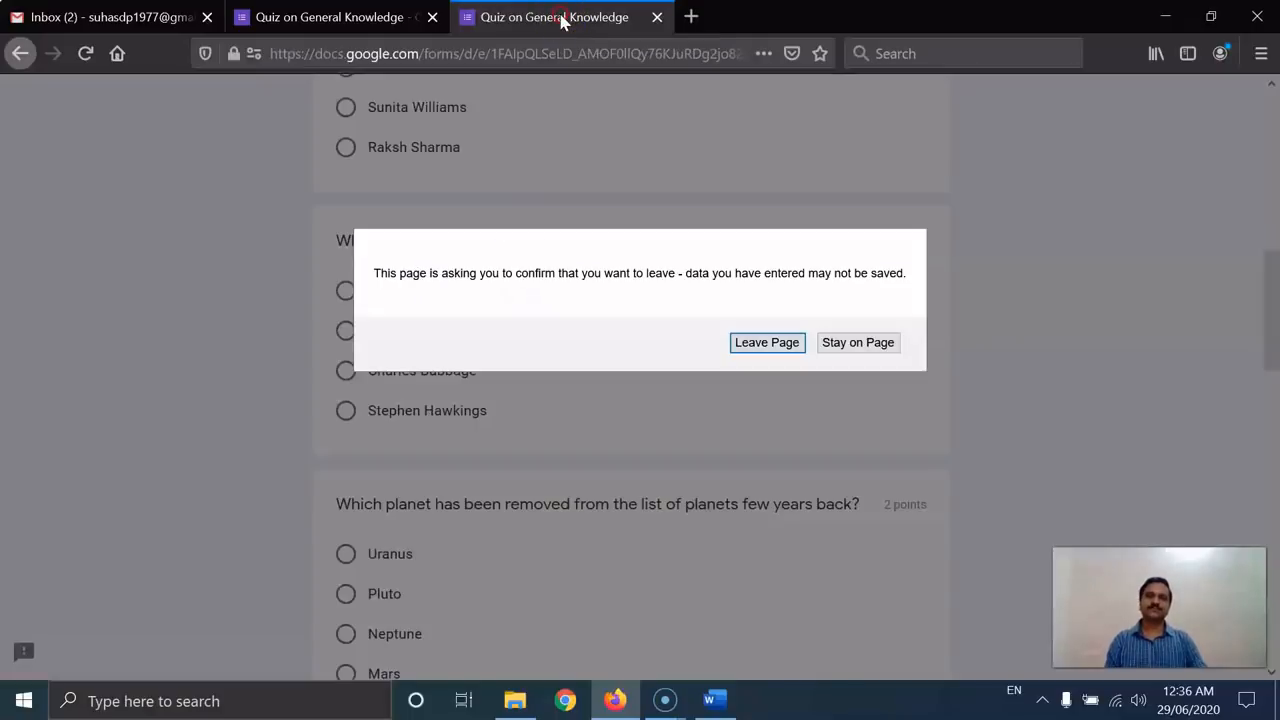
pyautogui.click(778, 348)
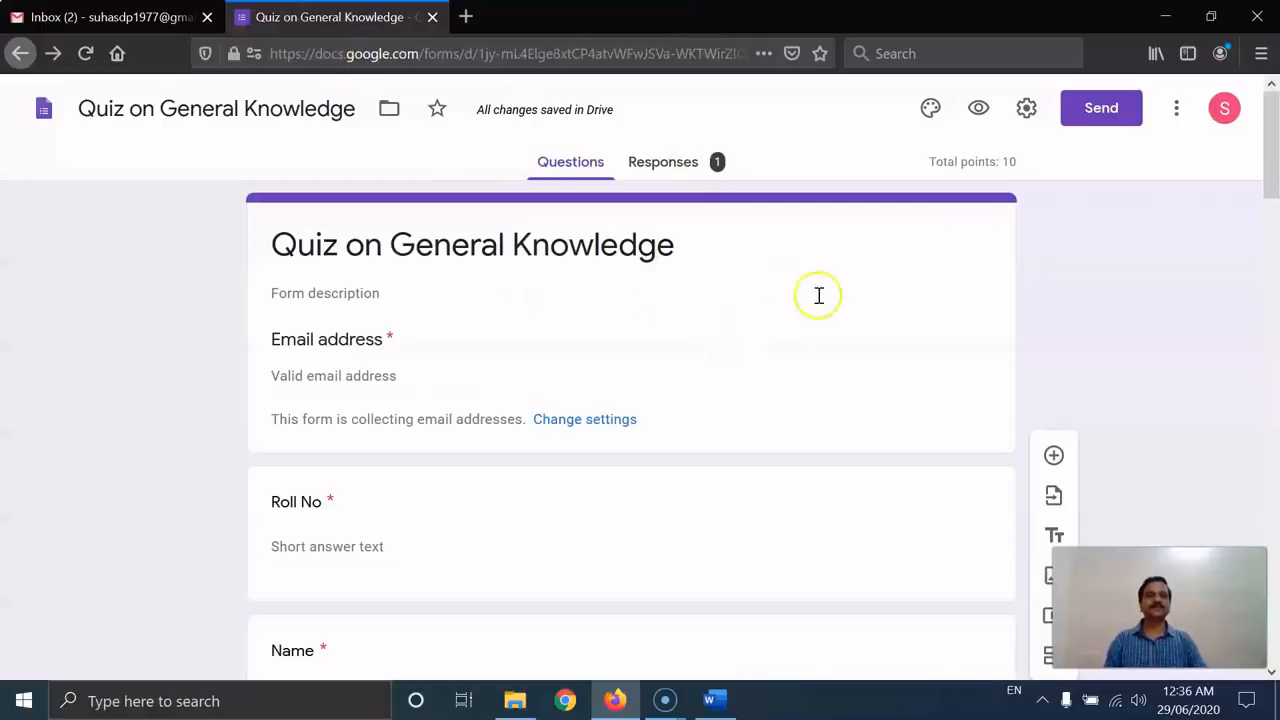
pyautogui.click(1027, 110)
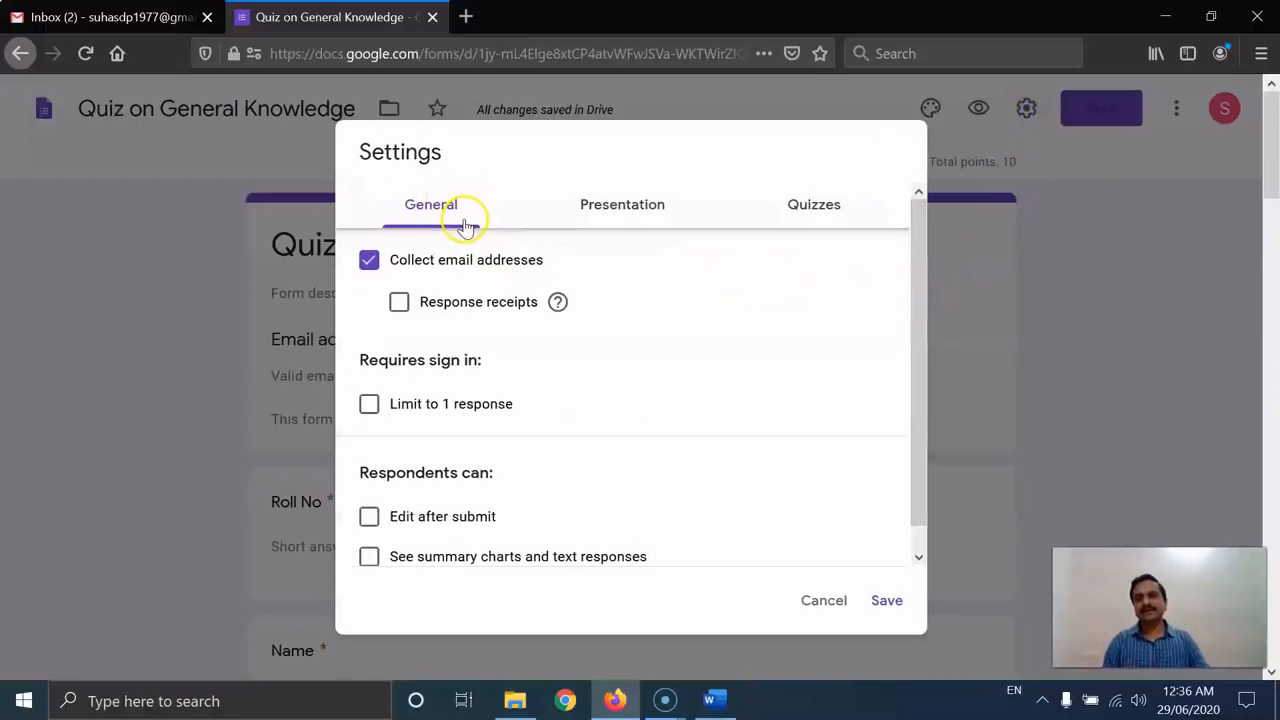
pyautogui.scroll(-1, 457, 225)
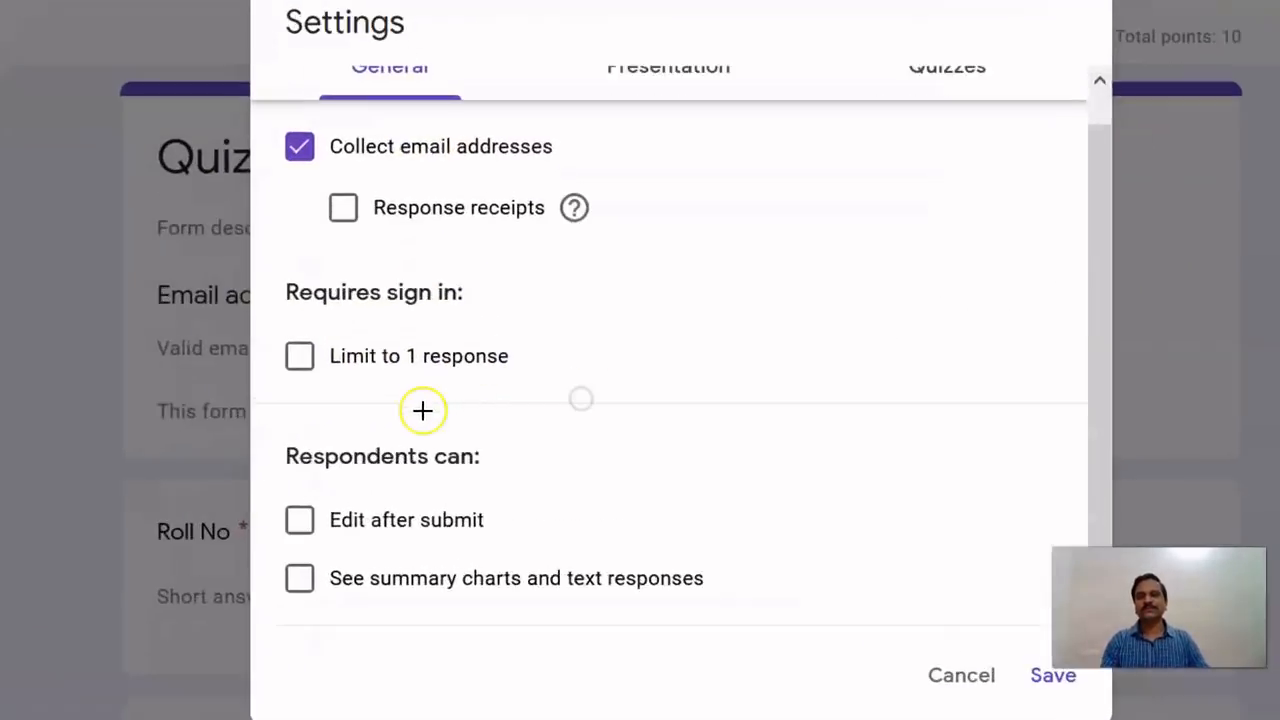
pyautogui.moveTo(190, 375); pyautogui.dragTo(538, 373)
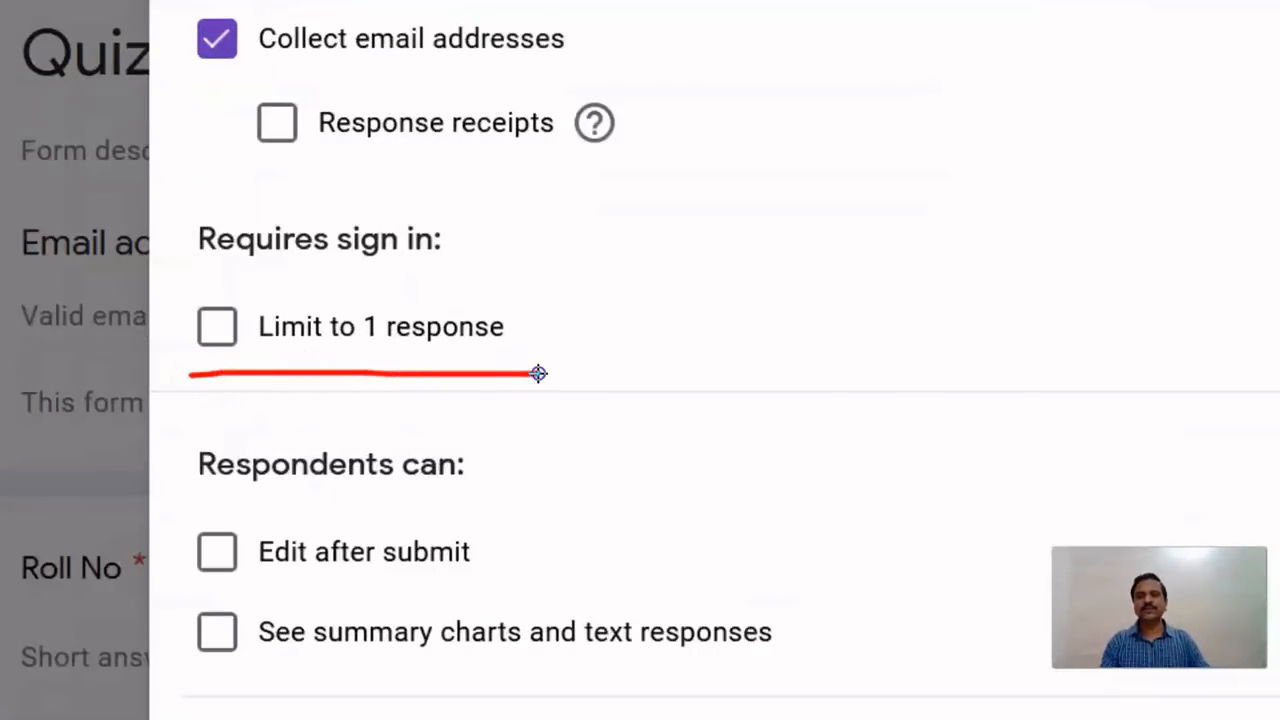
pyautogui.moveTo(525, 302); pyautogui.dragTo(181, 277)
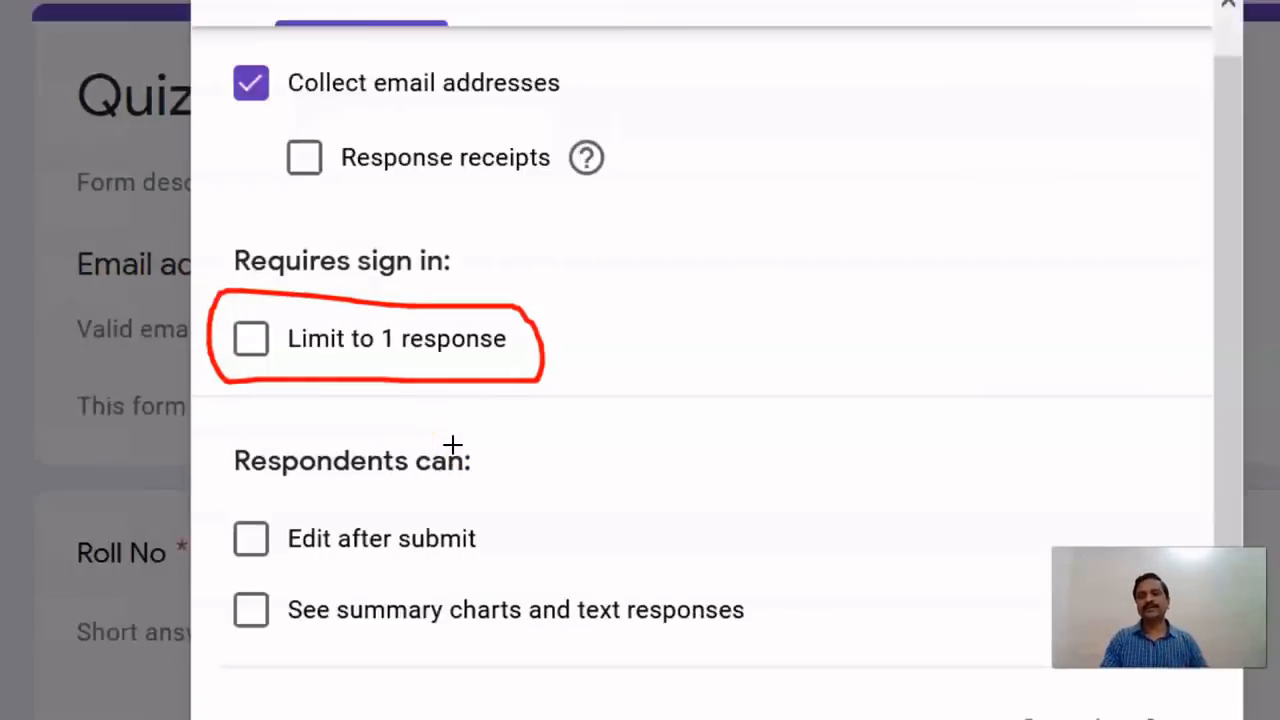
pyautogui.press('Escape')
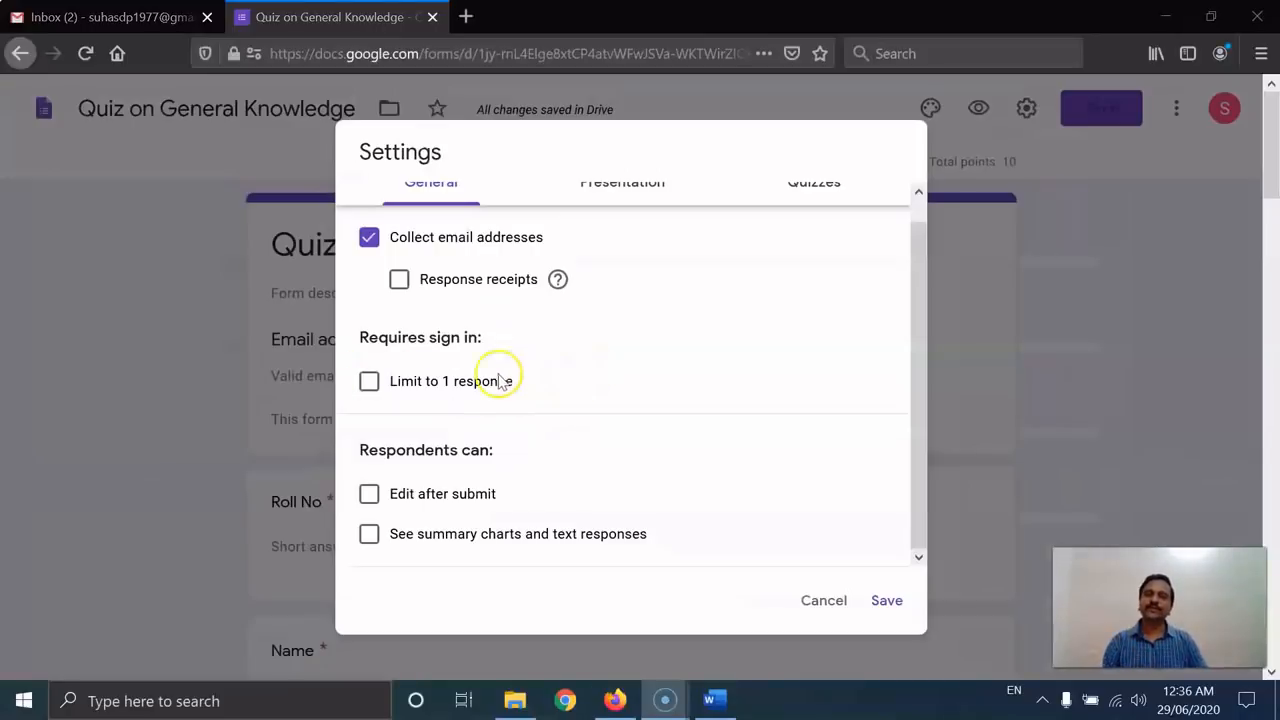
pyautogui.click(368, 388)
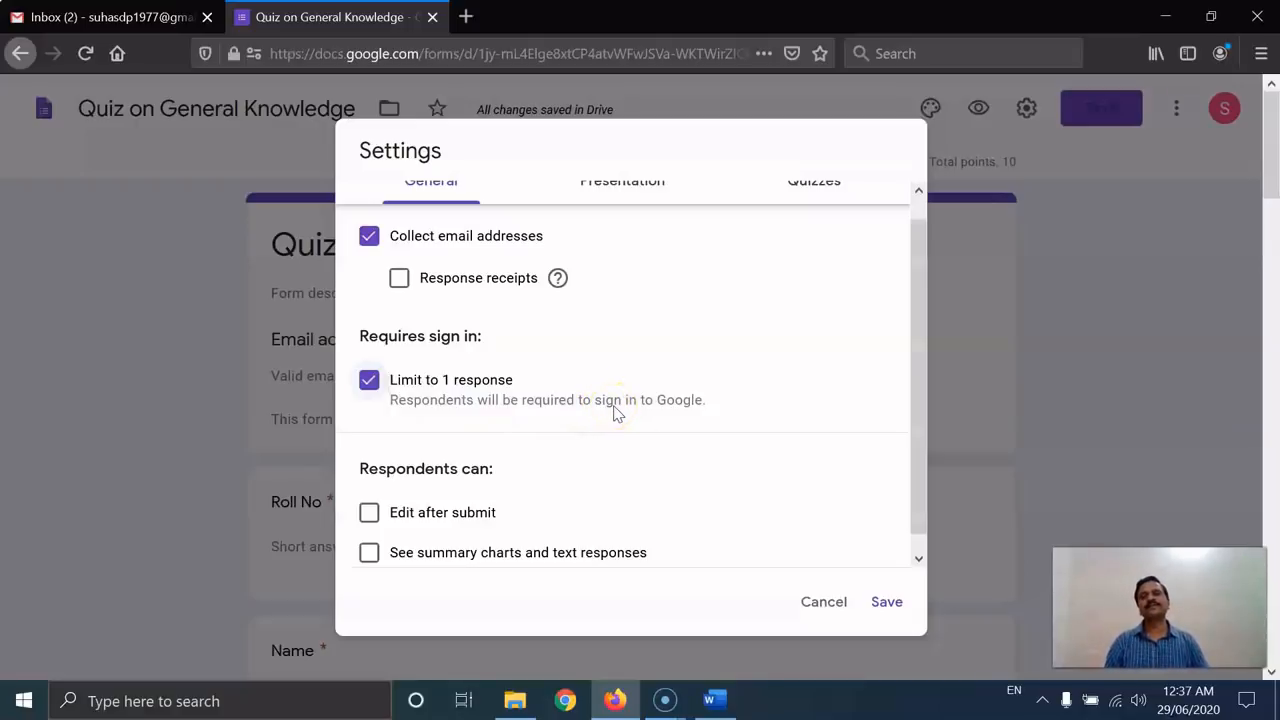
pyautogui.click(408, 385)
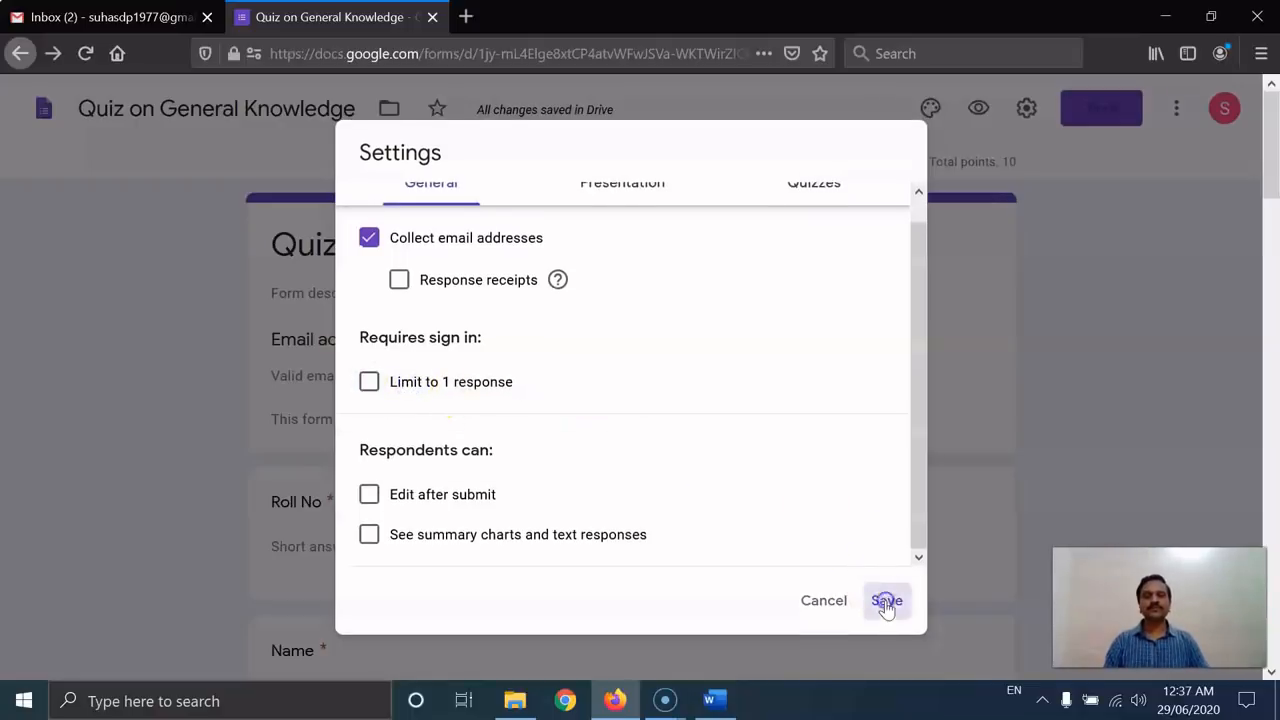
pyautogui.click(886, 601)
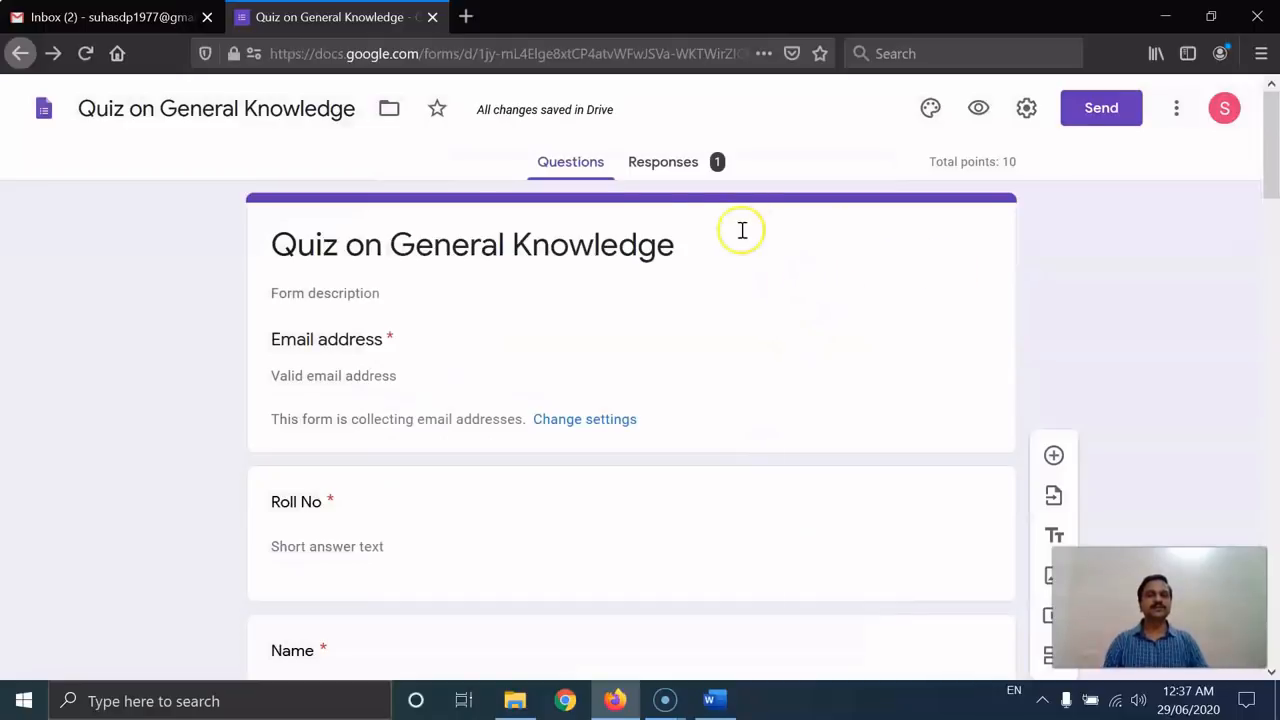
pyautogui.click(676, 172)
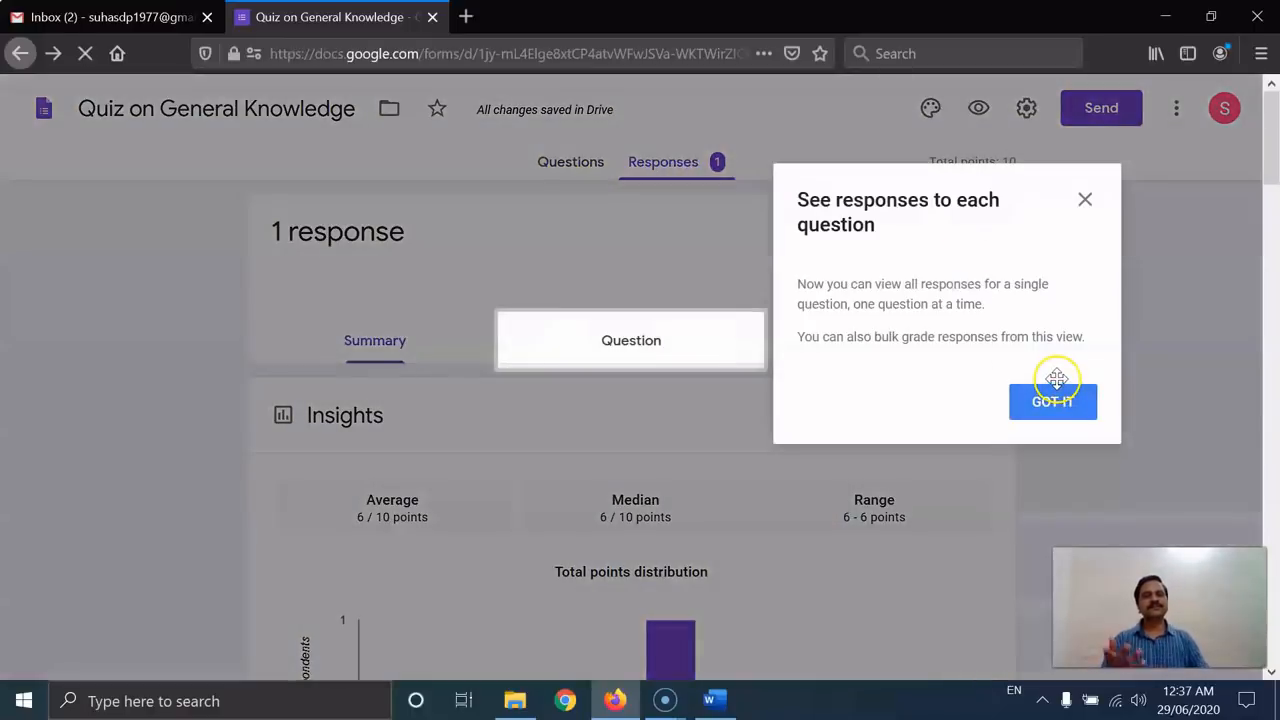
pyautogui.click(1062, 400)
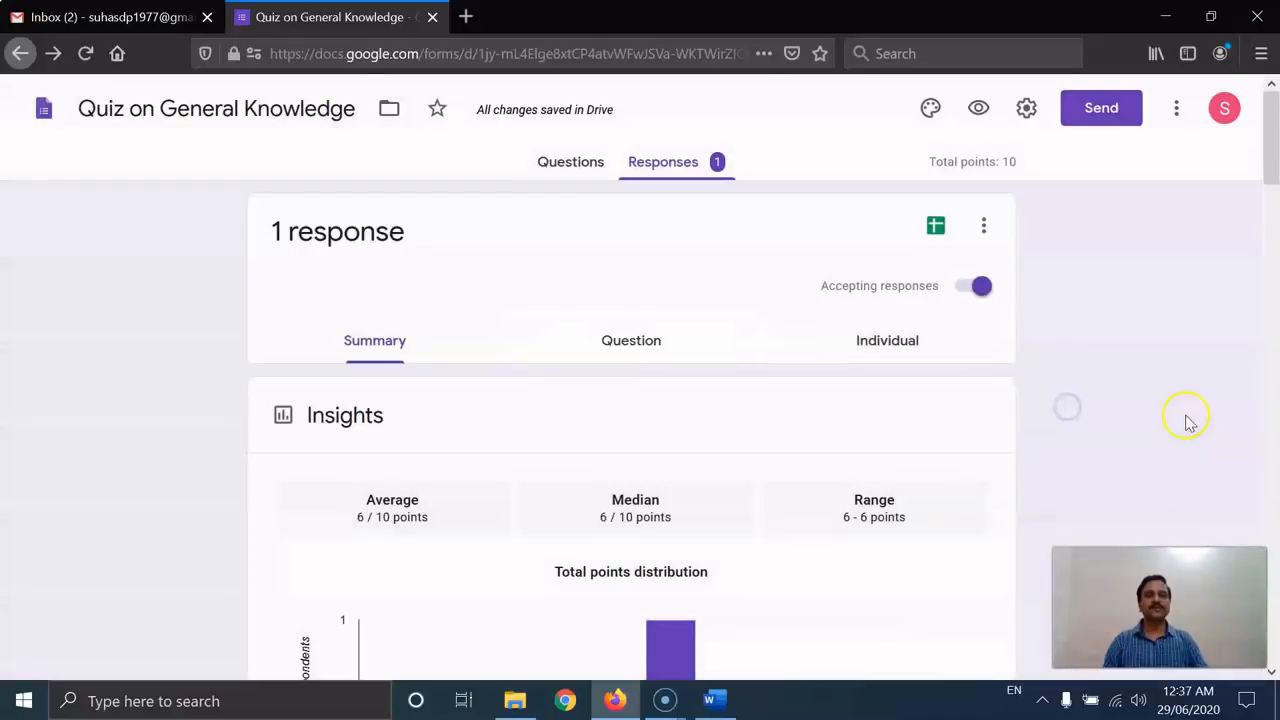
pyautogui.scroll(-1, 1005, 440)
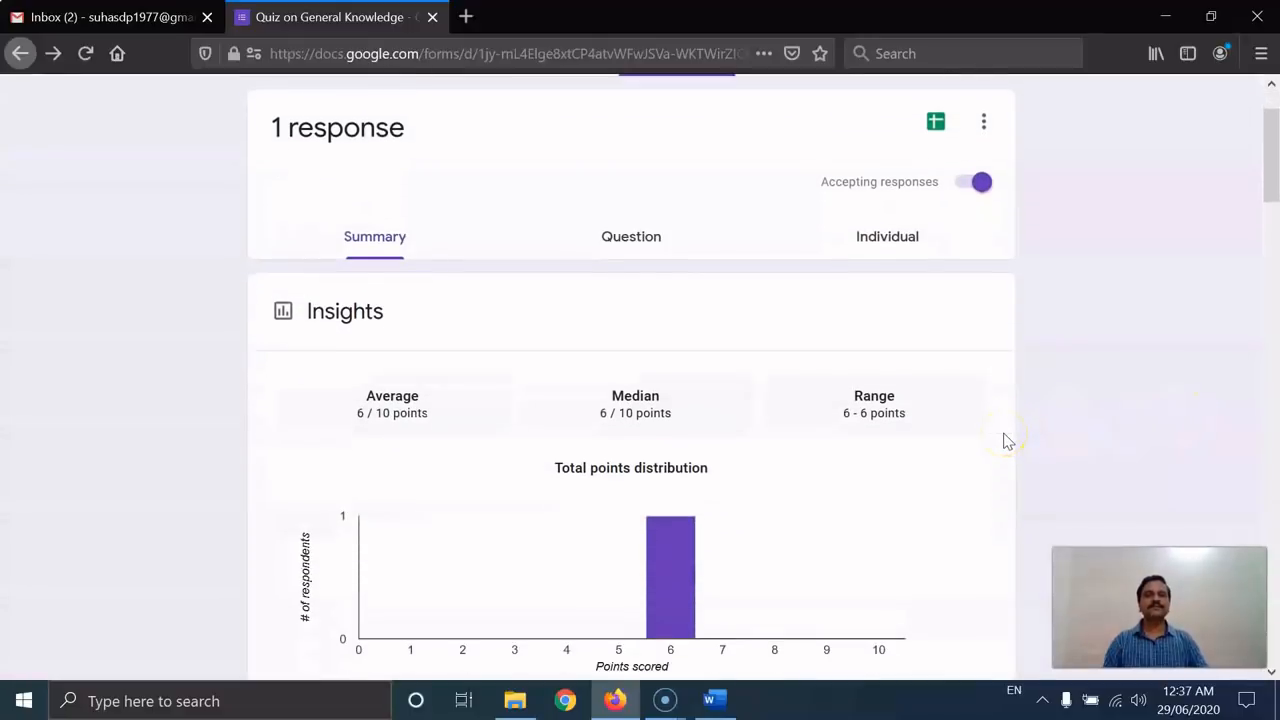
pyautogui.scroll(-1, 1007, 441)
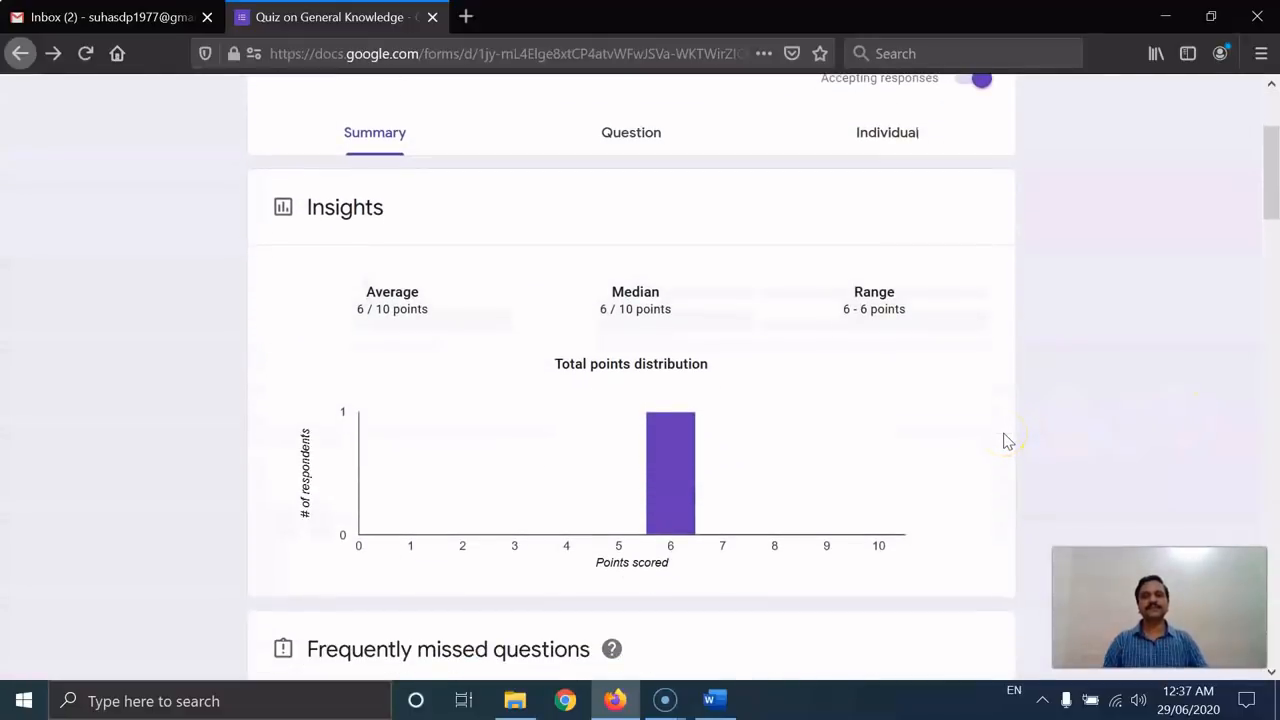
pyautogui.scroll(-1, 1005, 440)
pyautogui.scroll(-1, 966, 431)
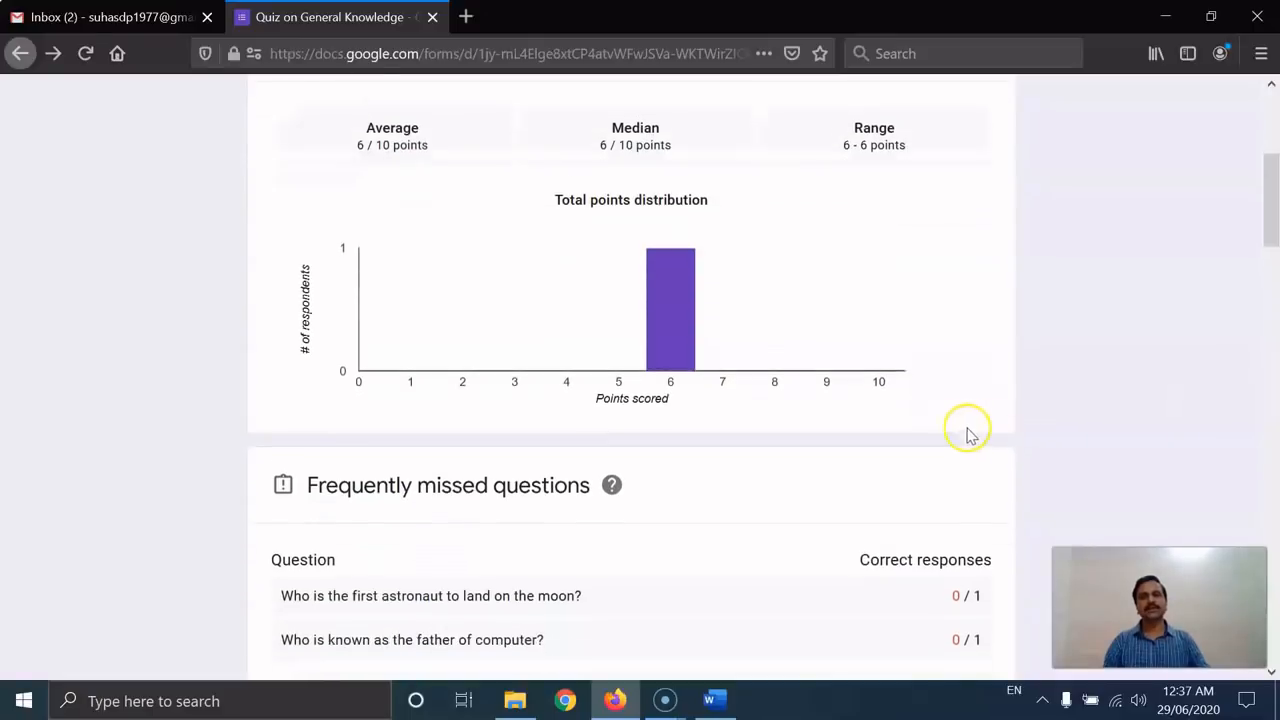
pyautogui.moveTo(668, 278)
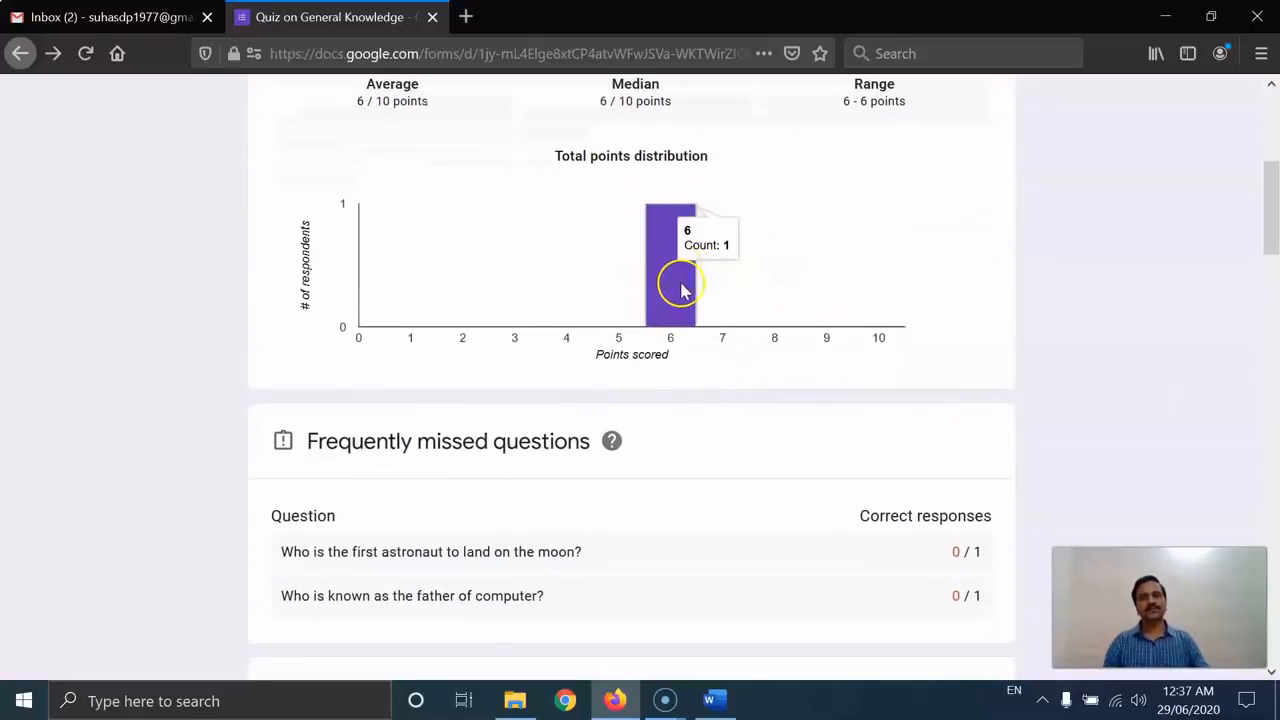
pyautogui.scroll(-1, 690, 320)
pyautogui.scroll(-2, 693, 330)
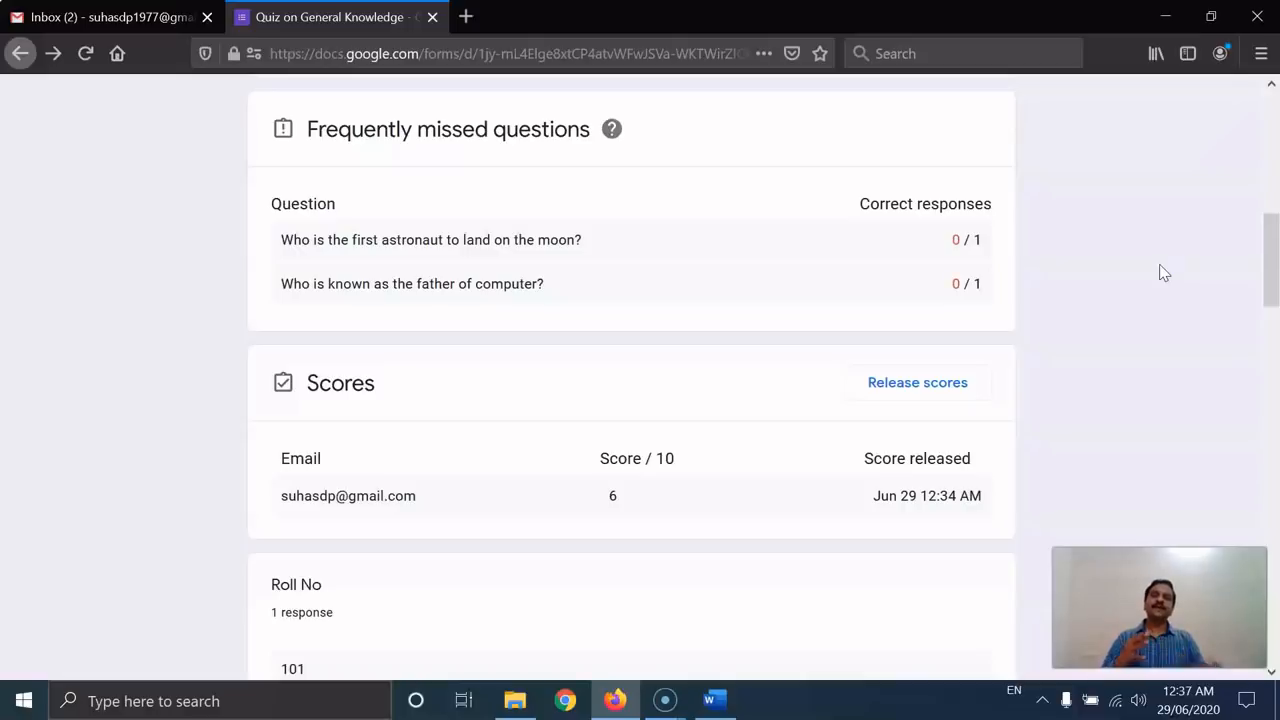
pyautogui.moveTo(306, 129); pyautogui.dragTo(1062, 308)
pyautogui.click(1024, 287)
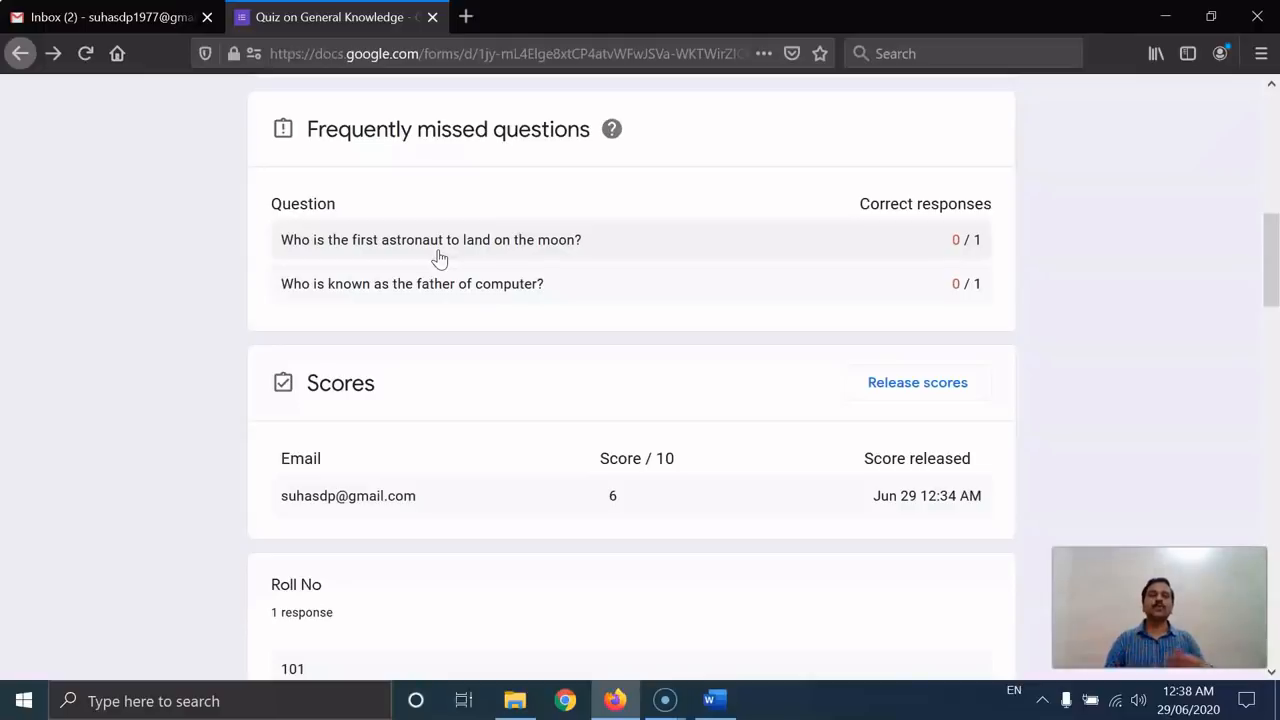
pyautogui.scroll(-2, 508, 471)
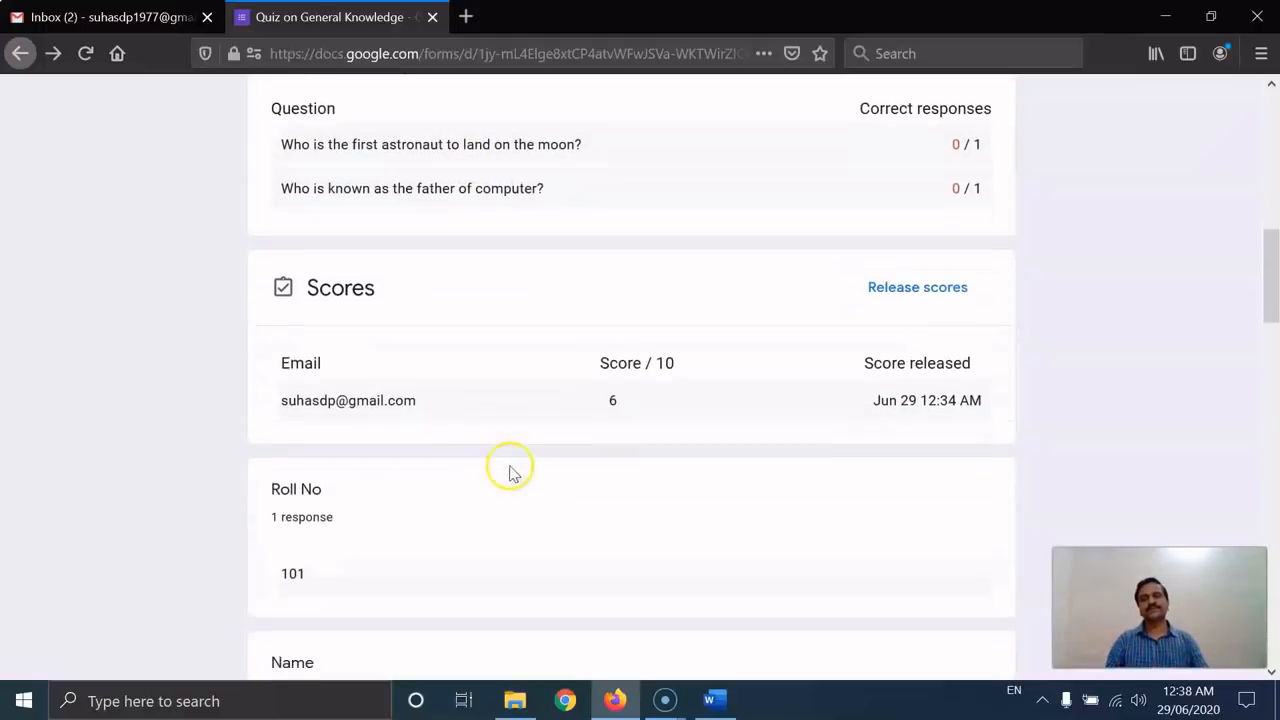
pyautogui.scroll(-1, 670, 372)
pyautogui.scroll(-3, 660, 380)
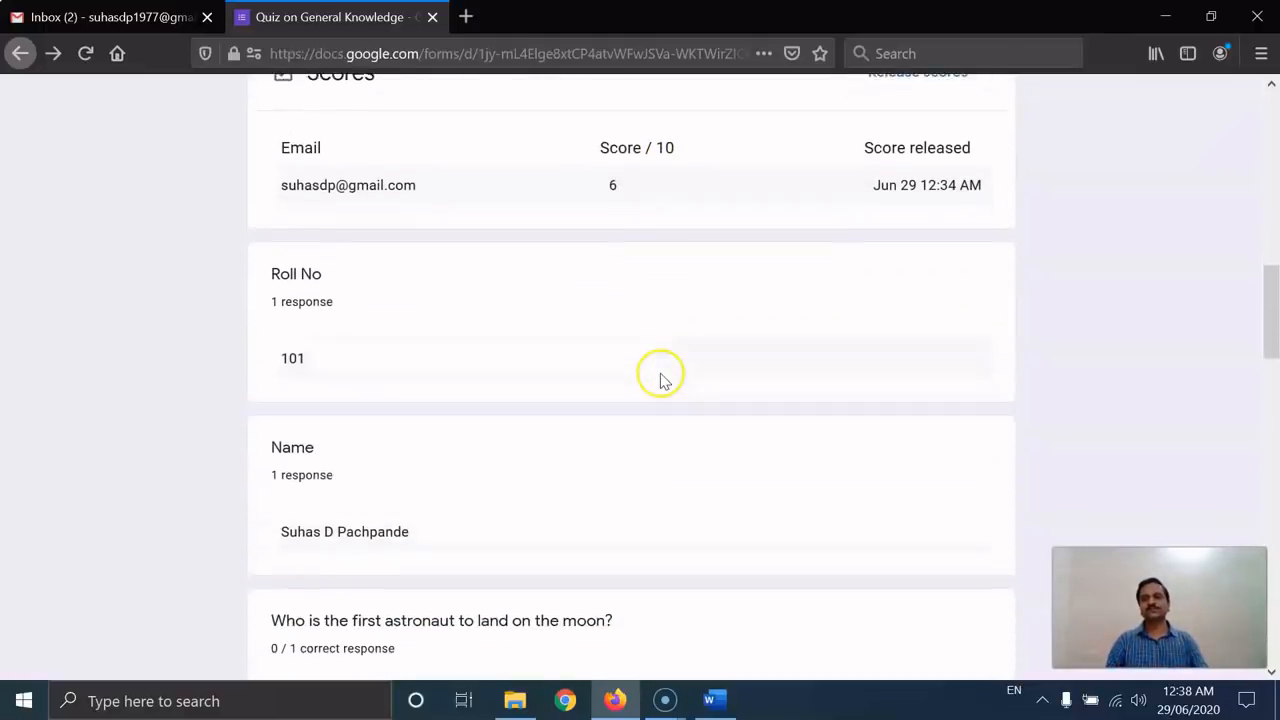
pyautogui.scroll(-2, 409, 354)
pyautogui.scroll(-7, 409, 356)
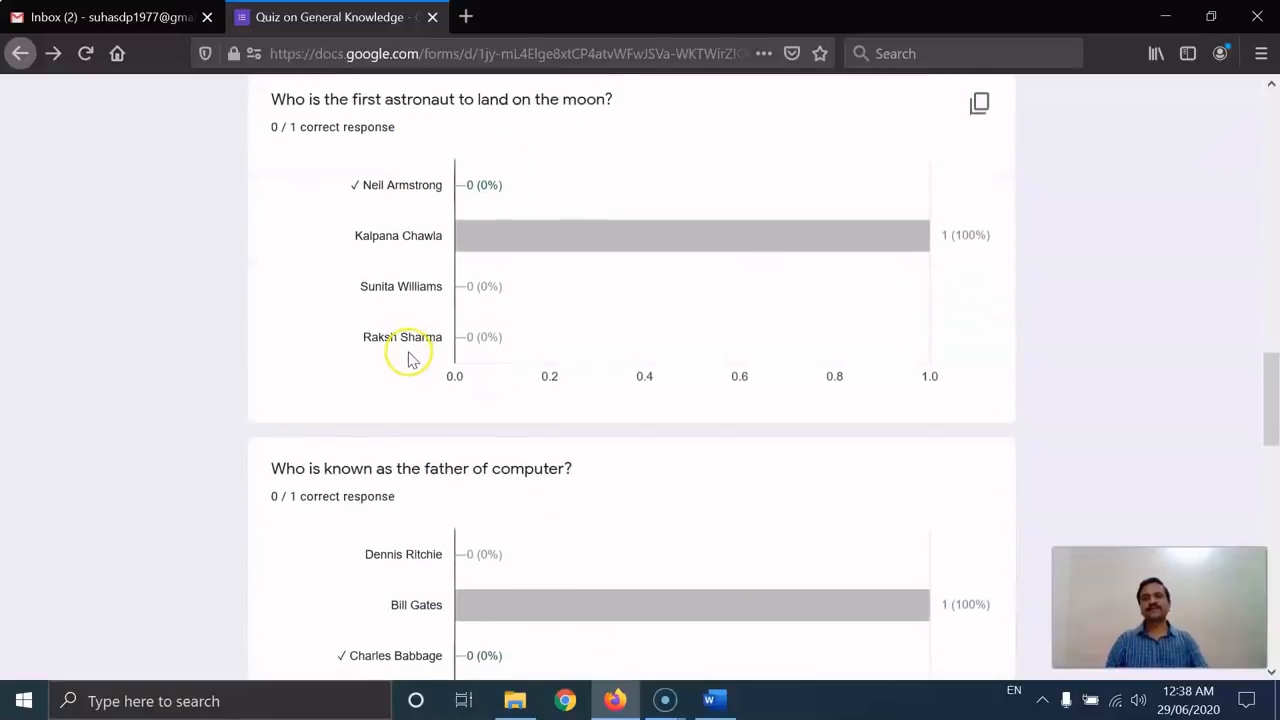
pyautogui.scroll(-2, 409, 356)
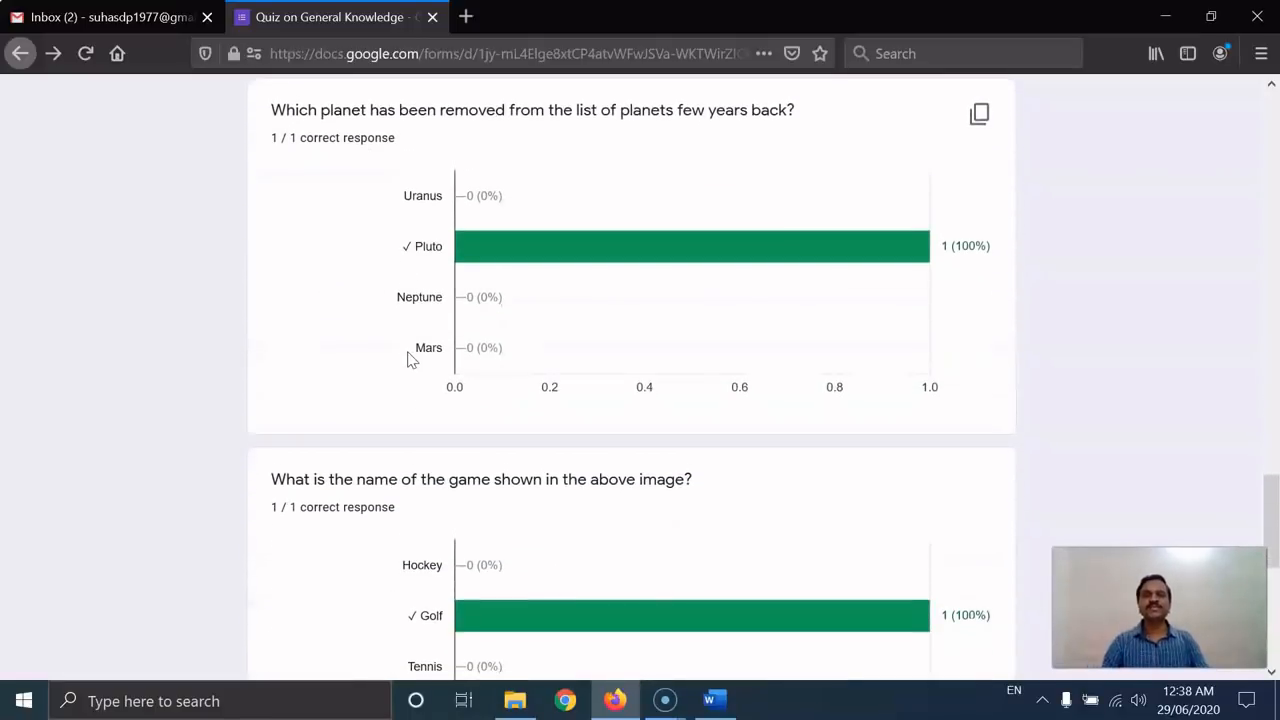
pyautogui.scroll(-1, 409, 356)
pyautogui.scroll(1, 409, 356)
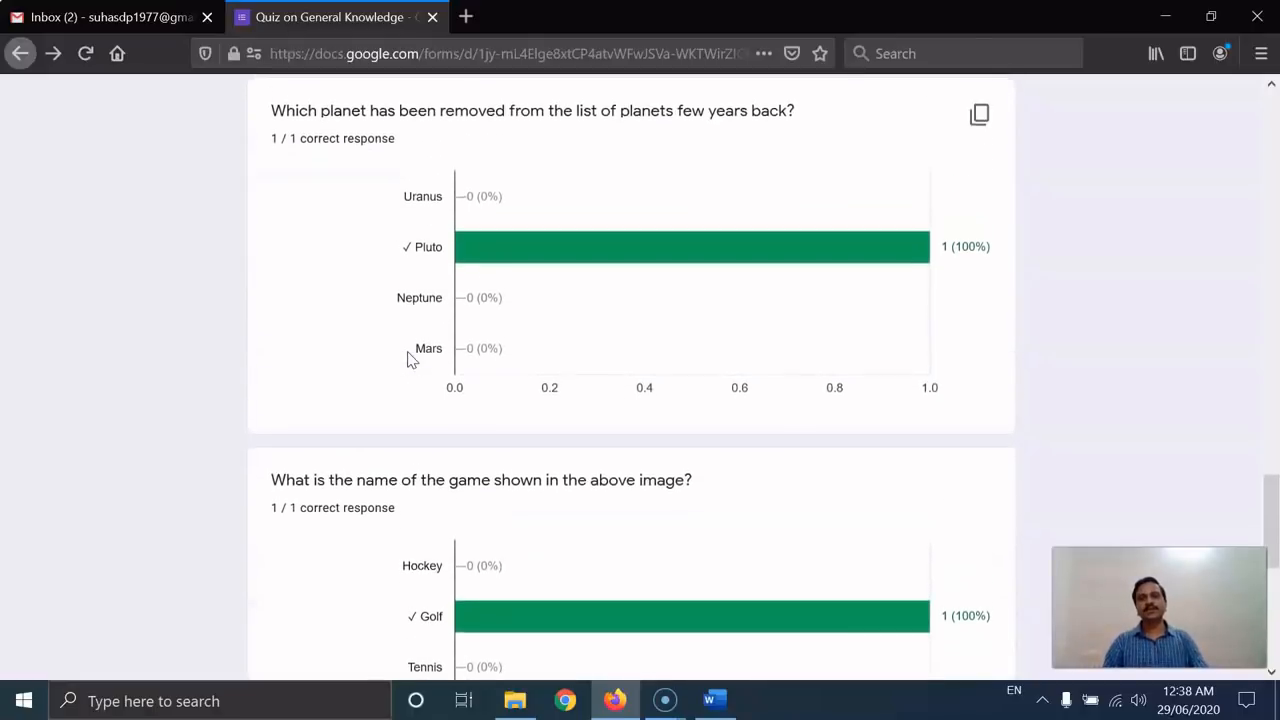
pyautogui.scroll(1, 409, 356)
pyautogui.click(278, 214)
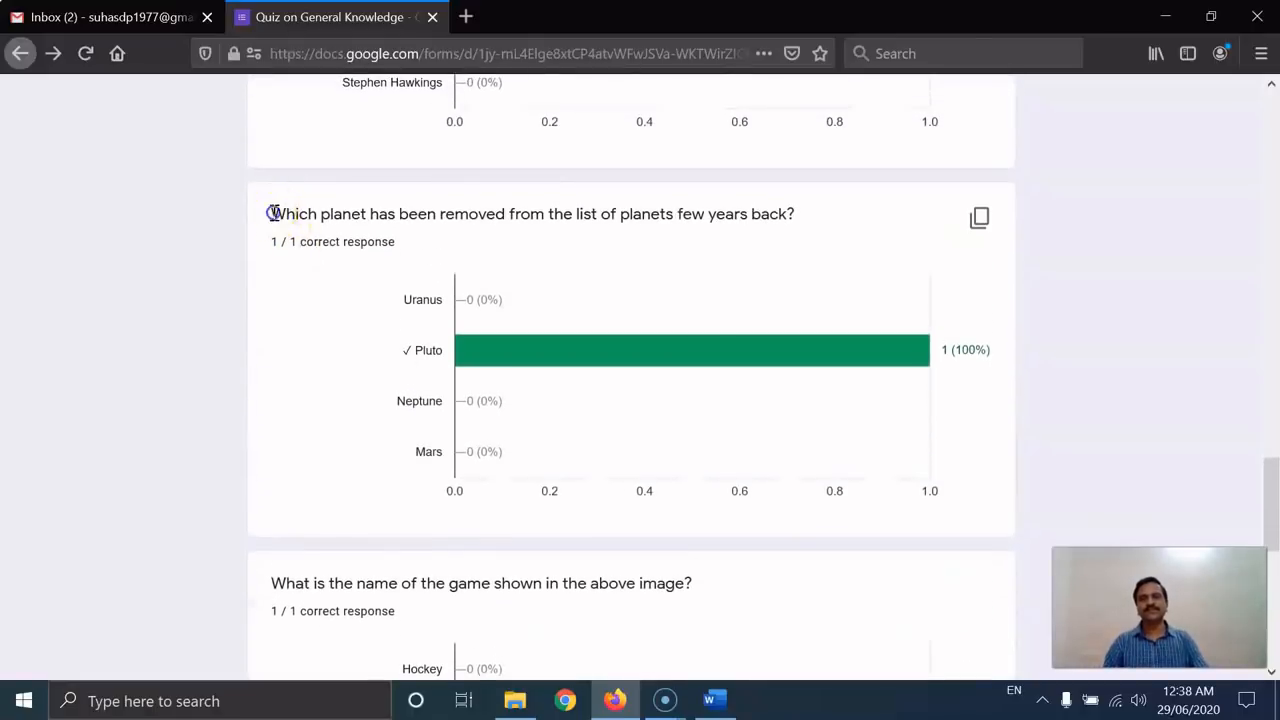
pyautogui.moveTo(272, 214); pyautogui.dragTo(822, 232)
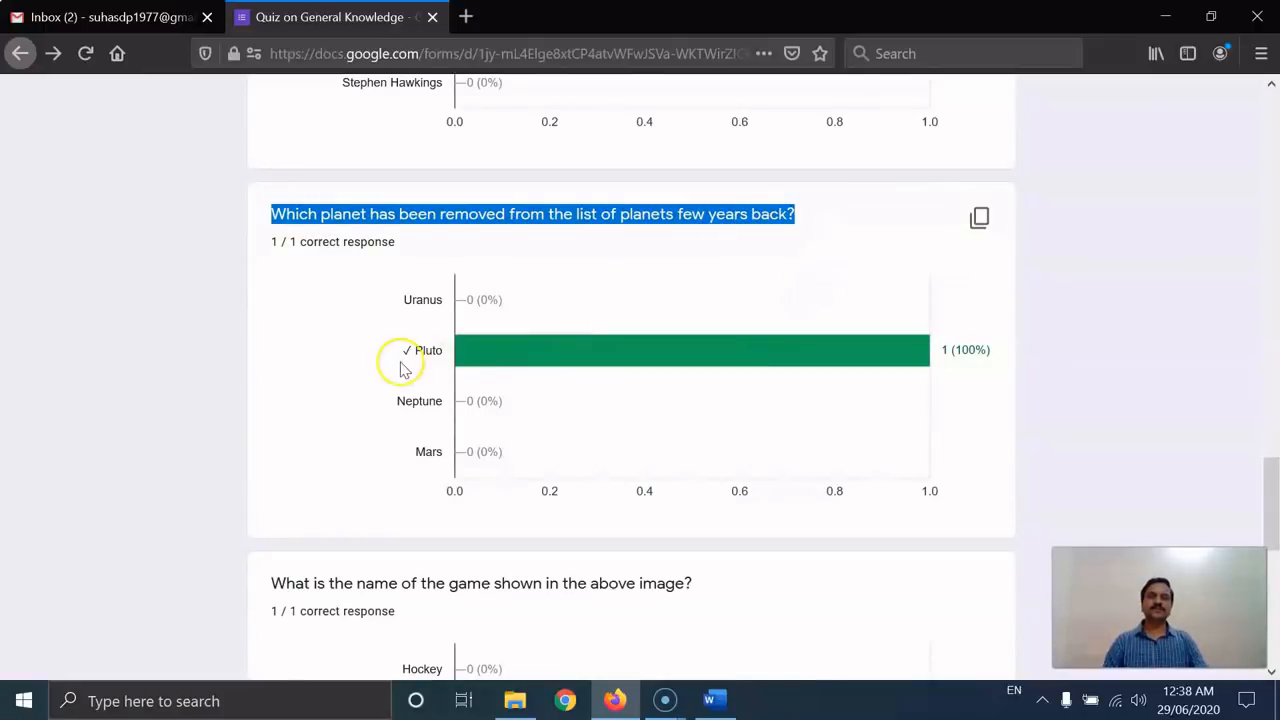
pyautogui.moveTo(567, 350)
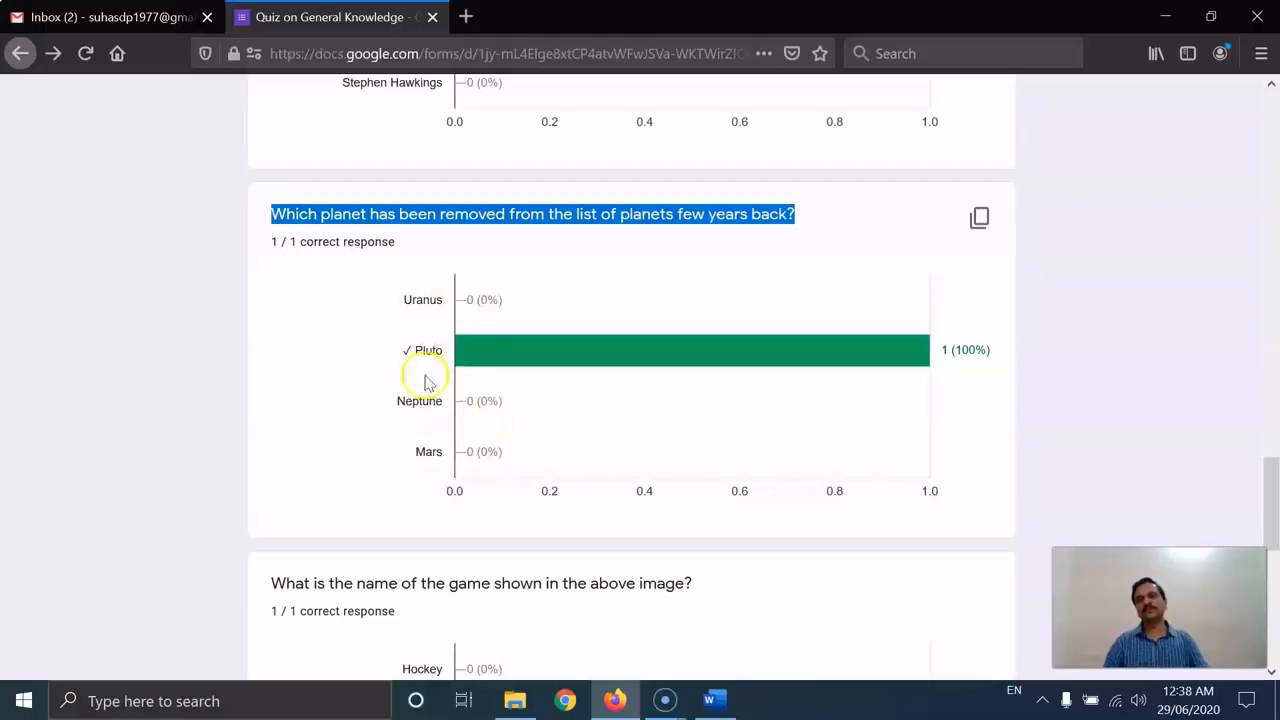
pyautogui.scroll(-1, 436, 420)
pyautogui.scroll(-12, 434, 418)
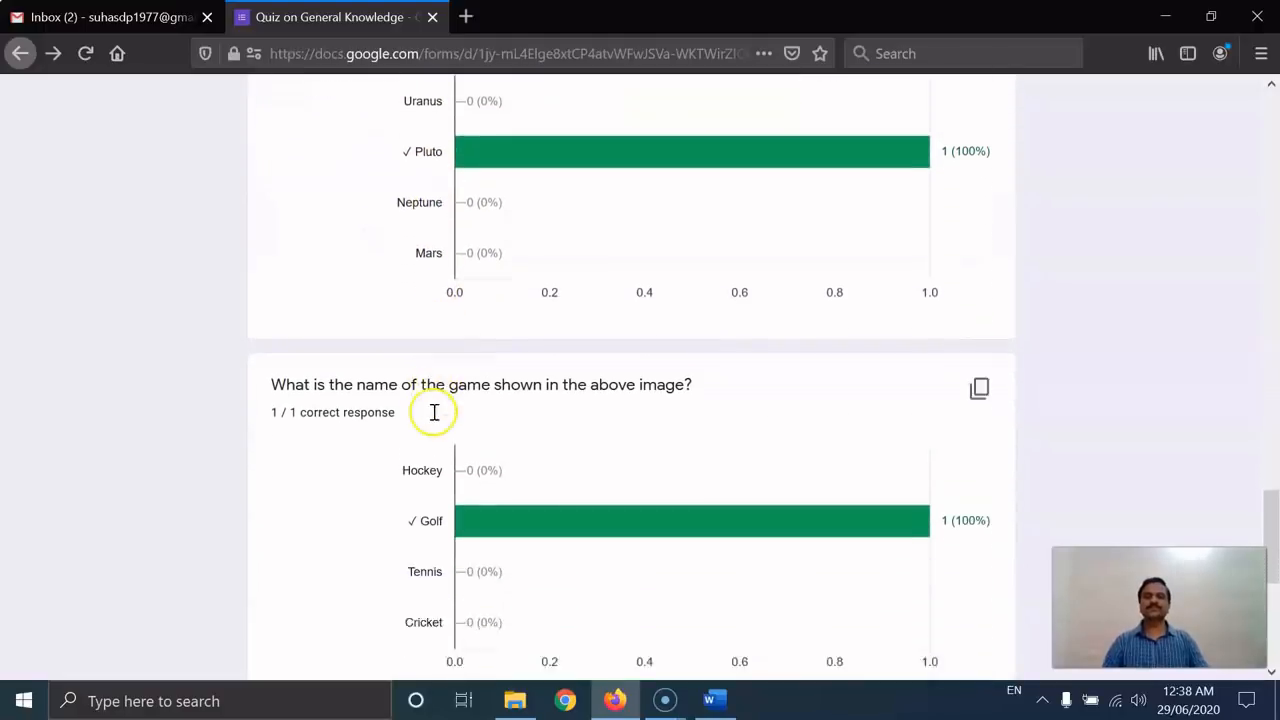
pyautogui.scroll(-1, 435, 414)
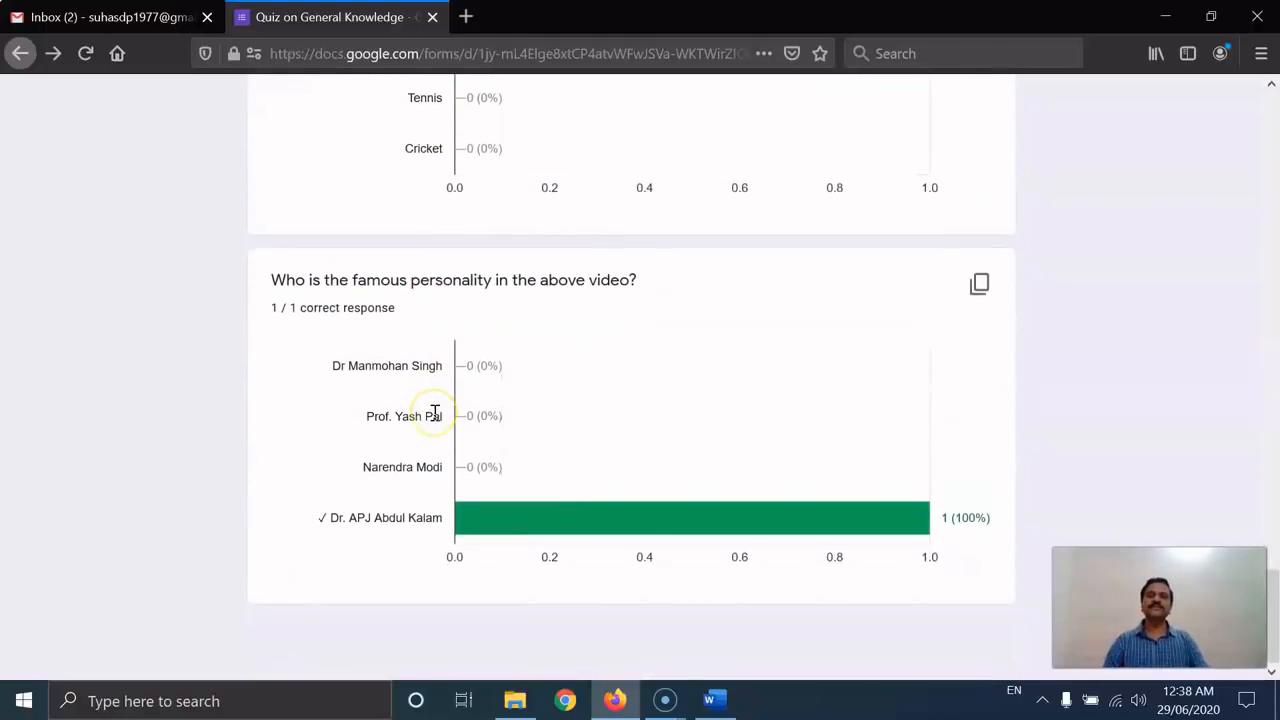
pyautogui.scroll(20, 435, 414)
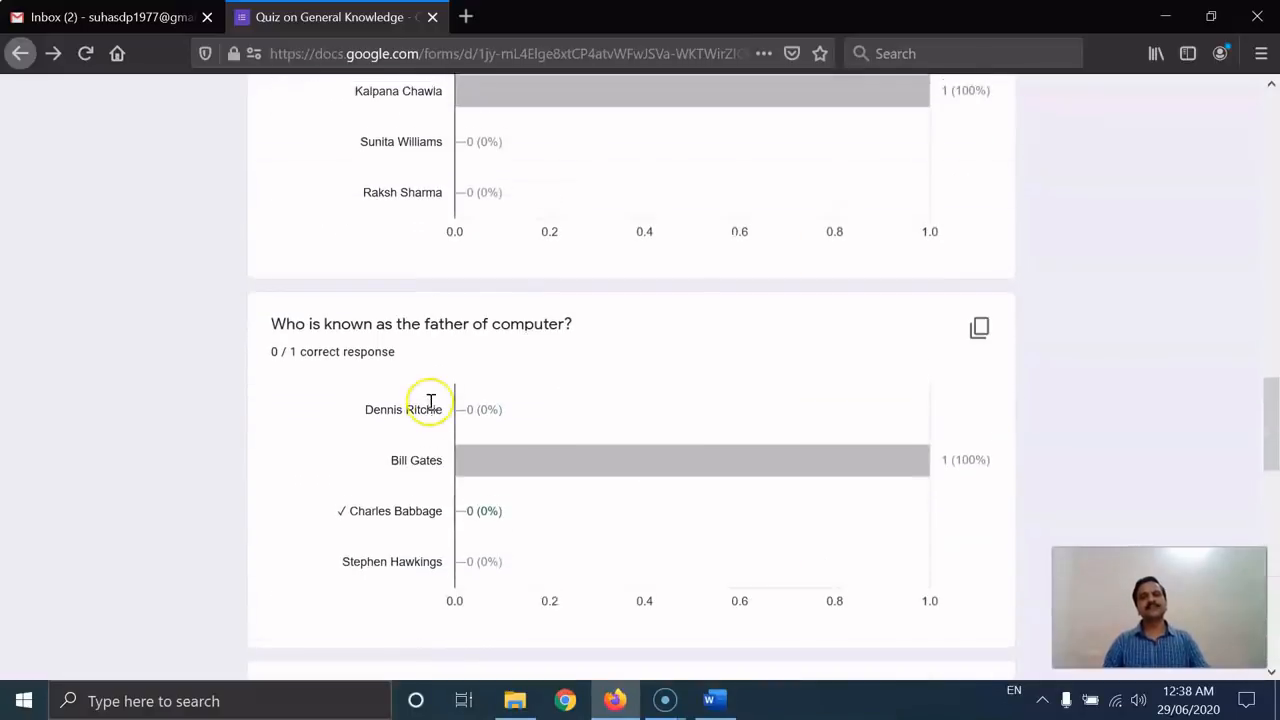
pyautogui.scroll(15, 433, 408)
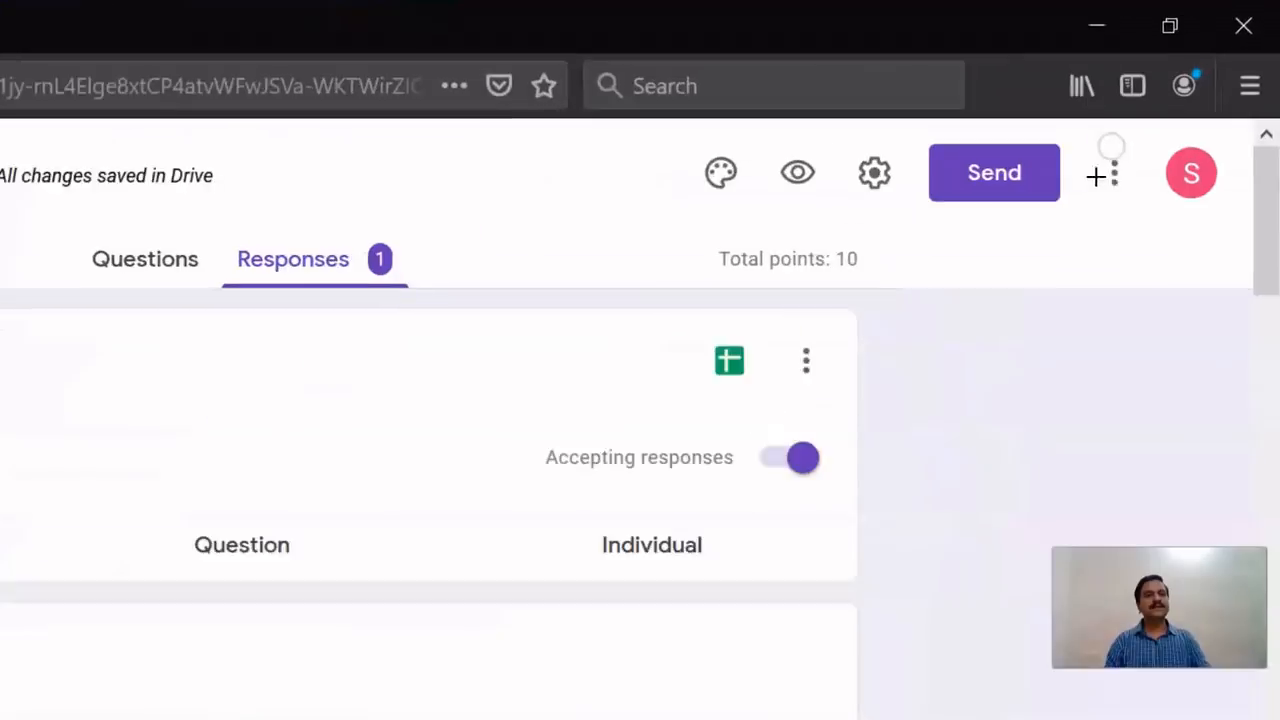
# Open the Send form options for the quiz
pyautogui.moveTo(897, 290)
pyautogui.mouseDown()
pyautogui.moveTo(809, 217)
pyautogui.moveTo(909, 149)
pyautogui.moveTo(1063, 214)
pyautogui.moveTo(944, 303)
pyautogui.moveTo(878, 294)
pyautogui.mouseUp()
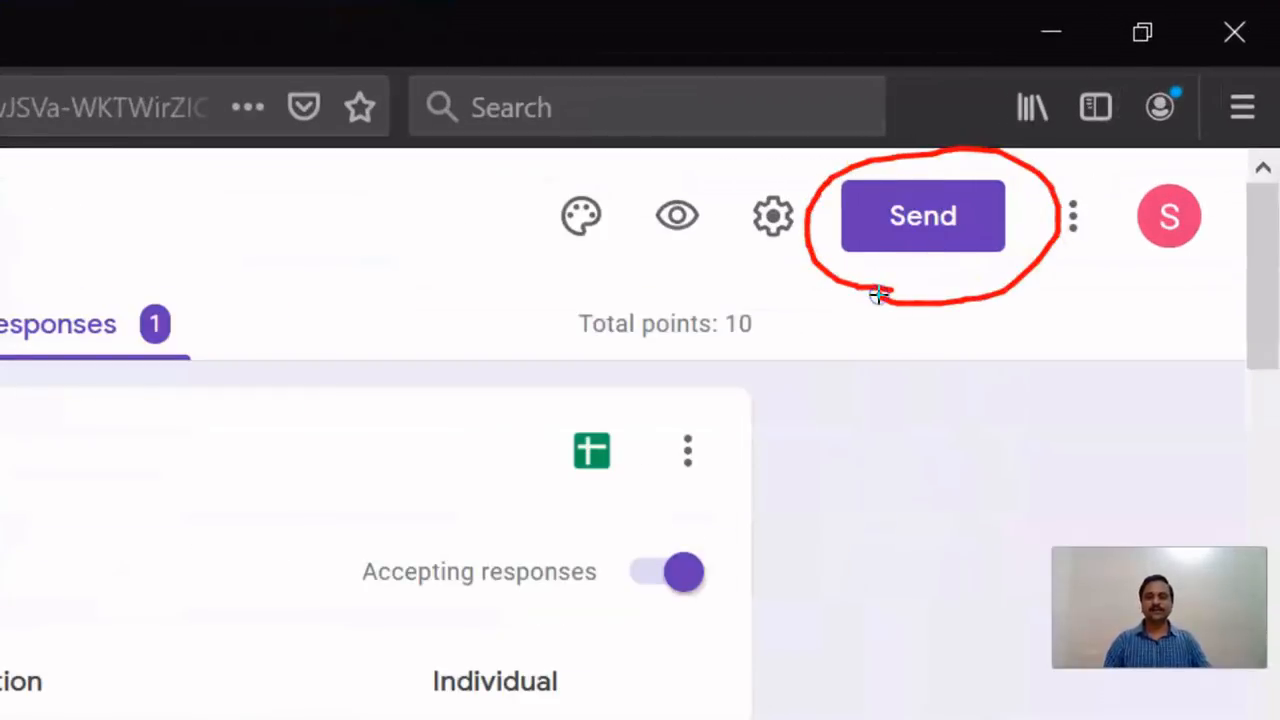
pyautogui.press('Escape')
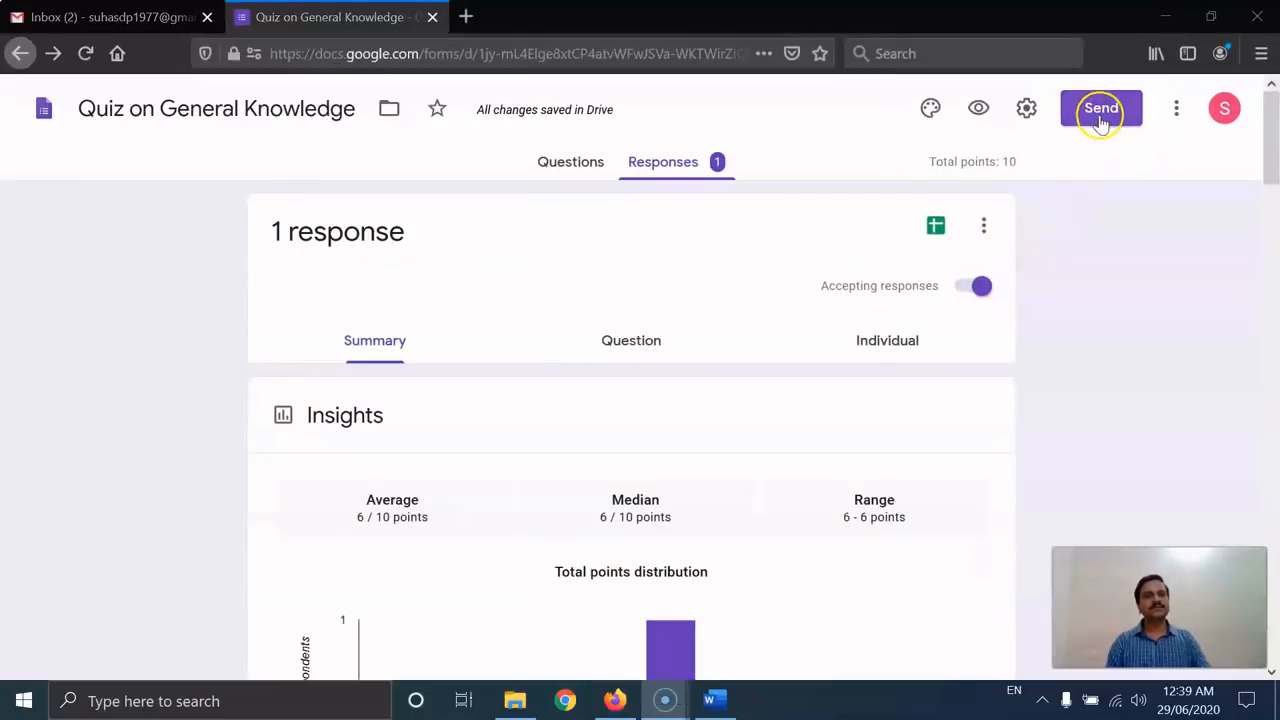
pyautogui.click(1101, 110)
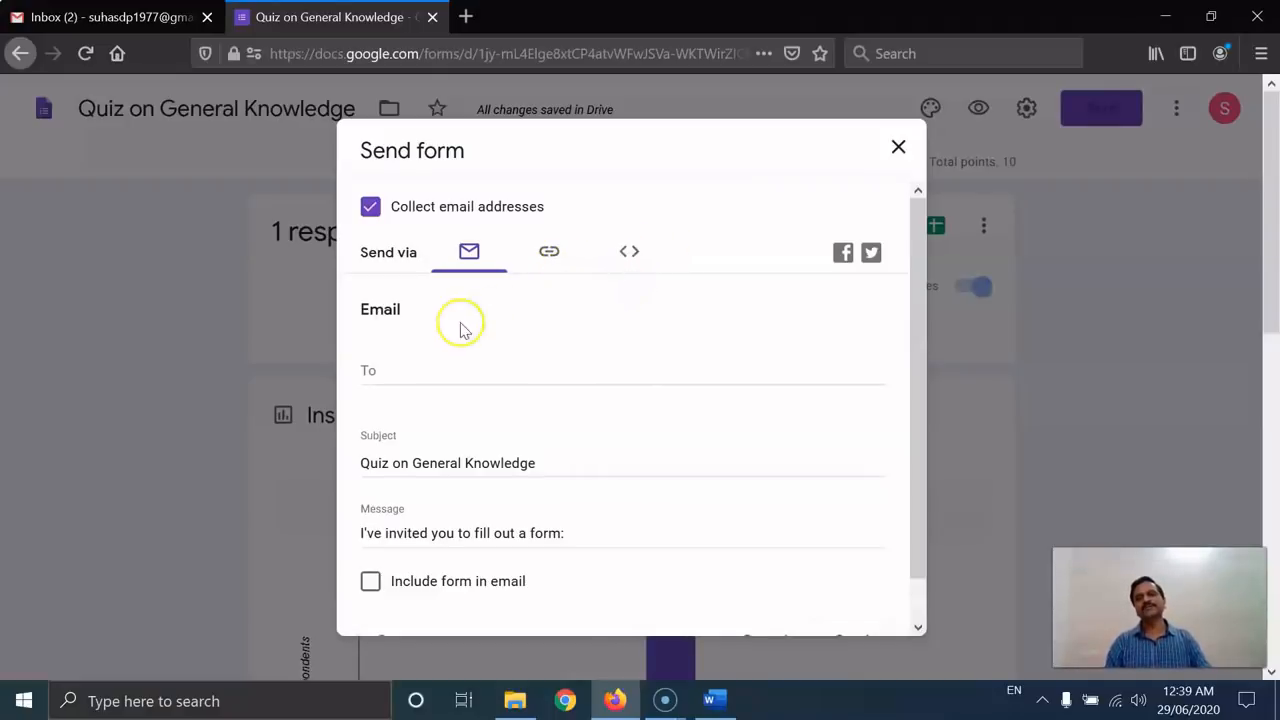
# Add a suggested recipient address, then delete it to leave the To field empty
pyautogui.click(400, 366)
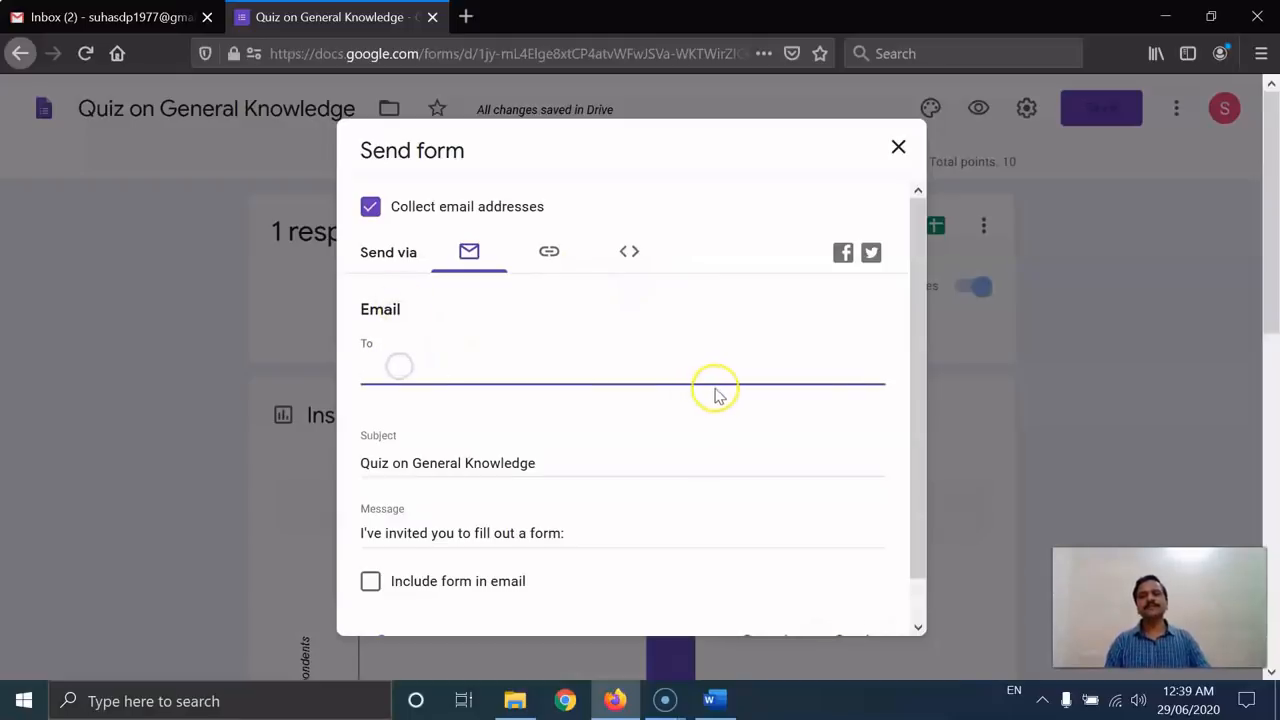
pyautogui.write('suhas')
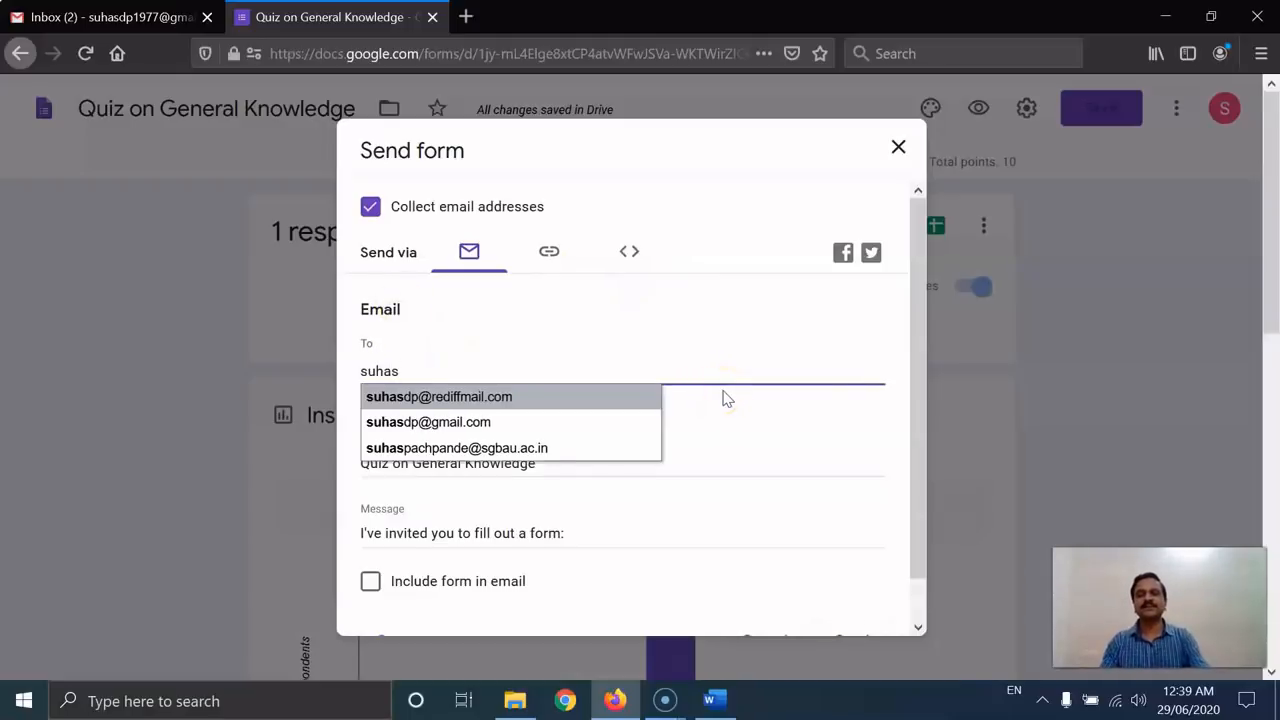
pyautogui.click(526, 404)
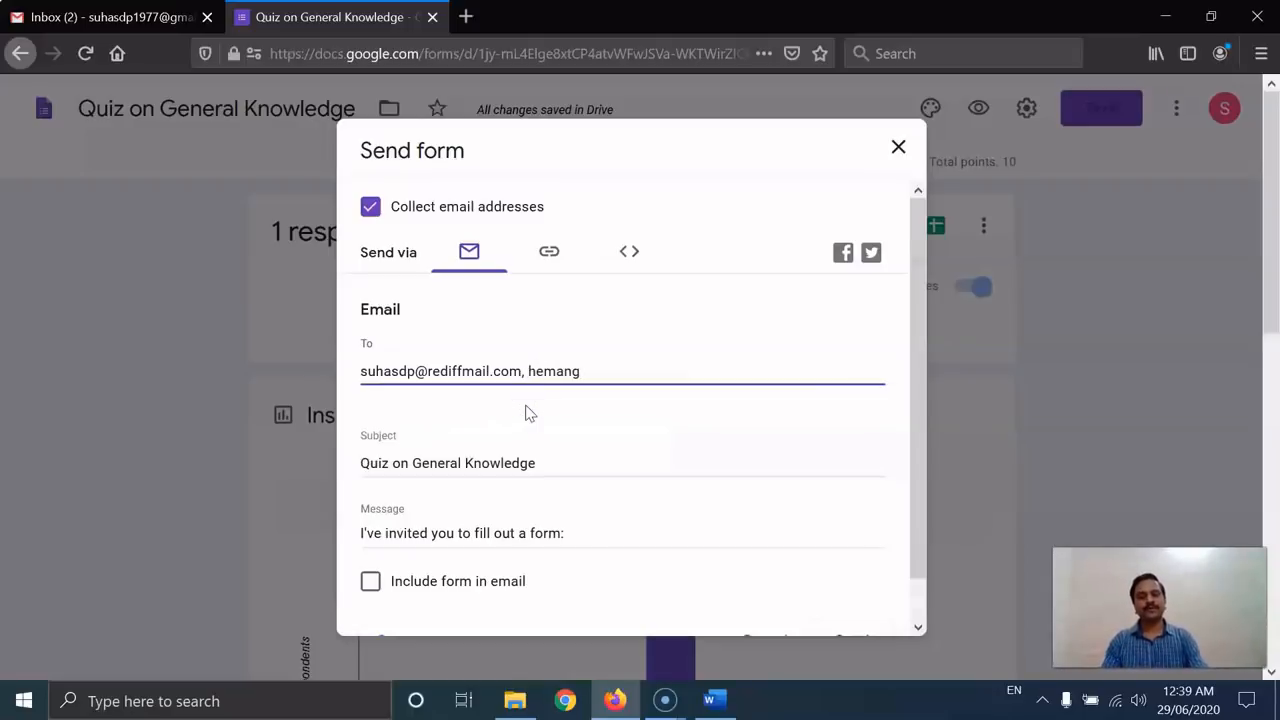
pyautogui.press('BackSpace')
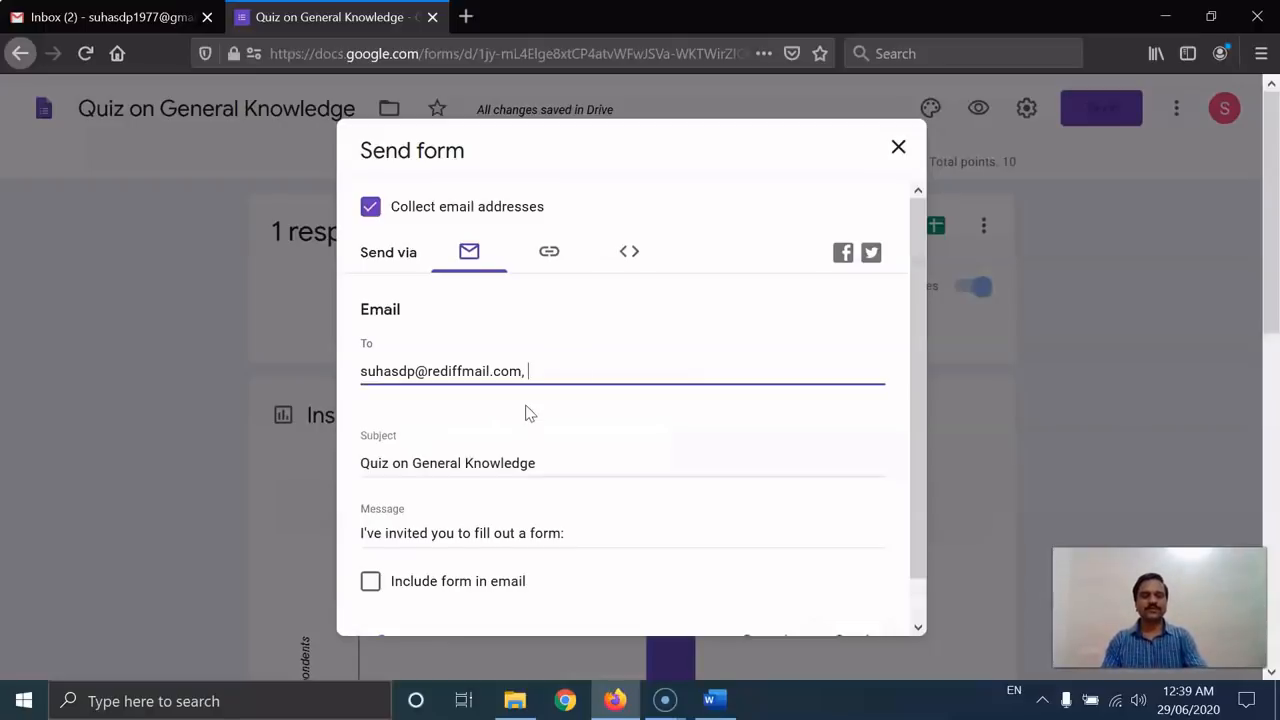
pyautogui.hotkey('ctrl', 'a')
pyautogui.press('BackSpace')
pyautogui.click(520, 410)
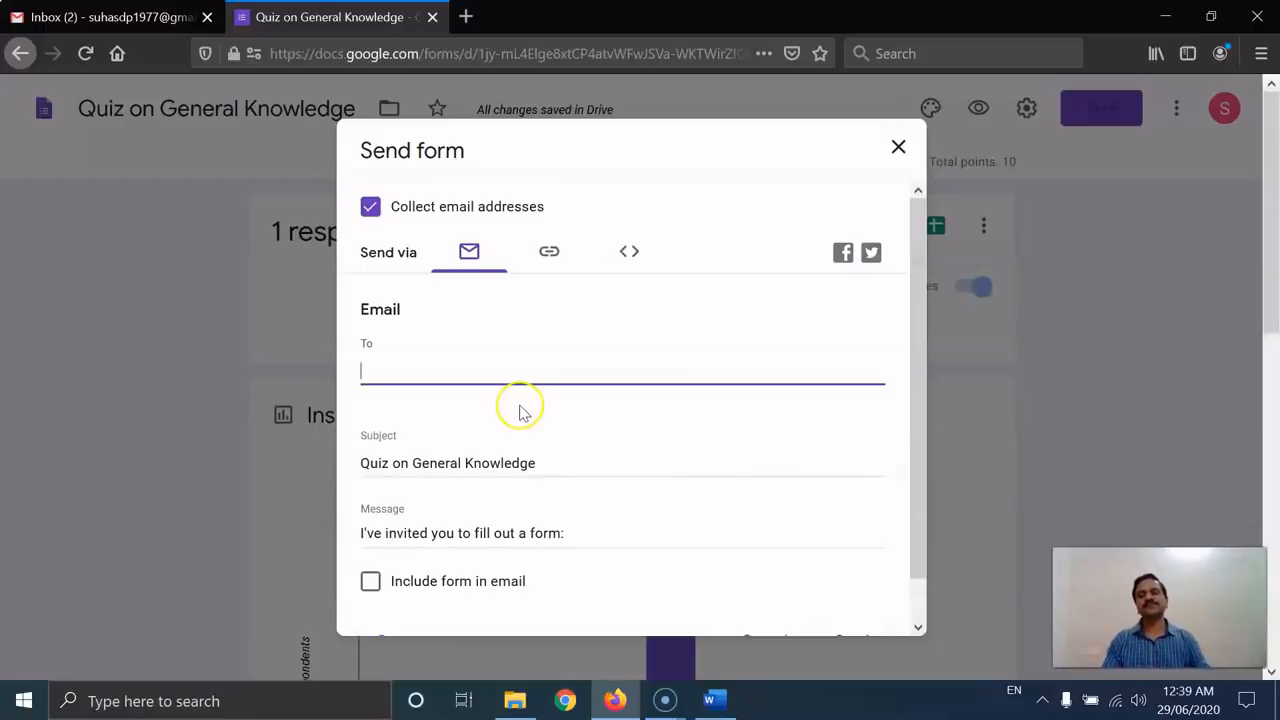
pyautogui.scroll(-1, 523, 442)
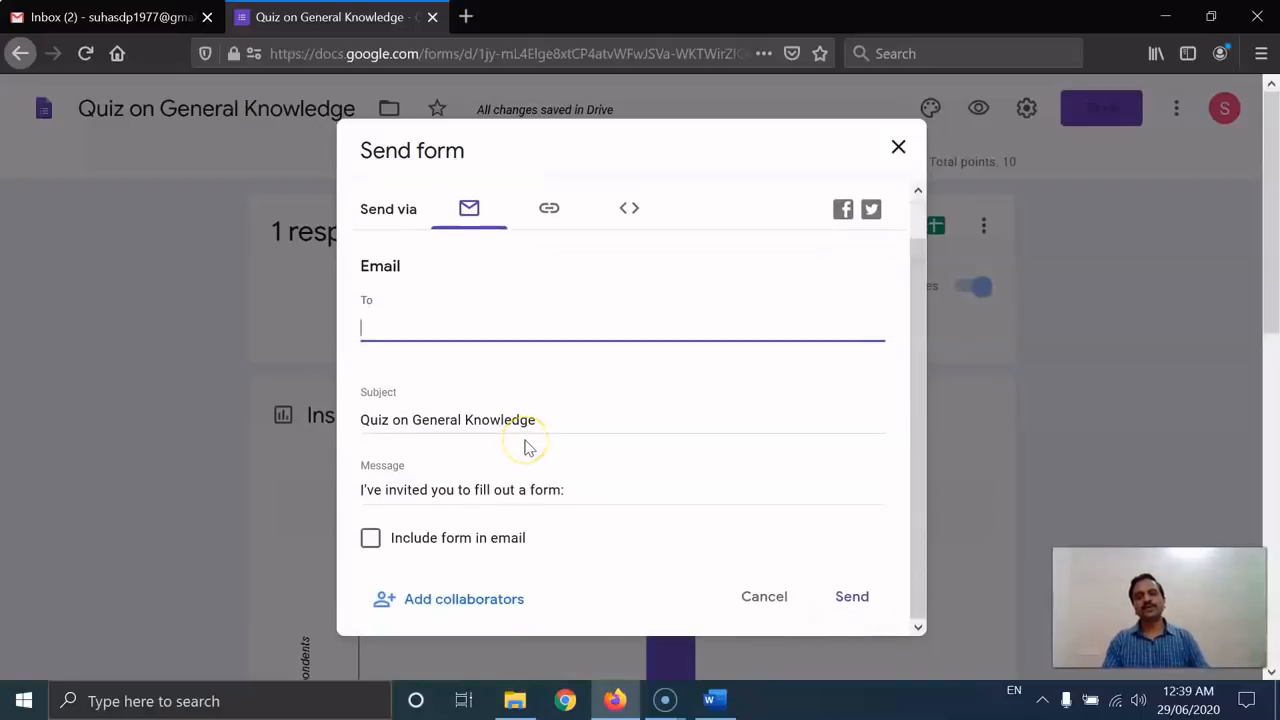
pyautogui.click(428, 336)
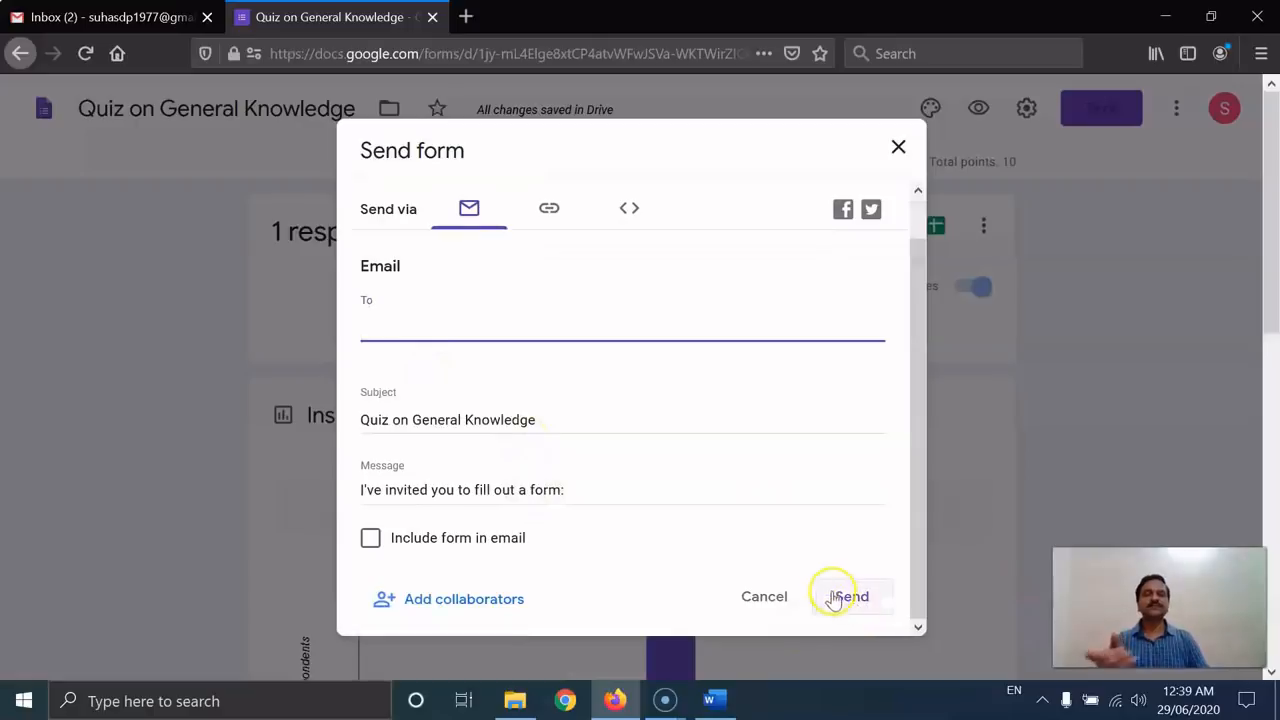
pyautogui.scroll(1, 646, 515)
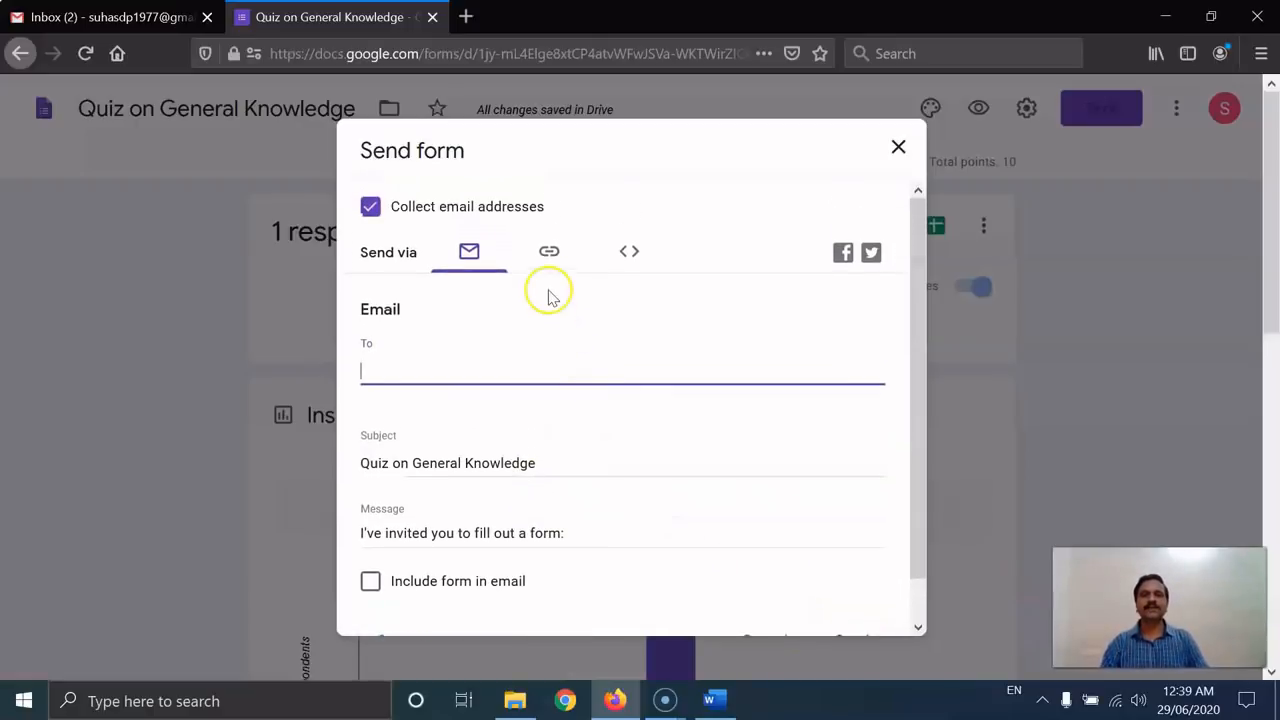
# Show the form's link, tick Shorten URL and copy the forms.gle link
pyautogui.click(552, 258)
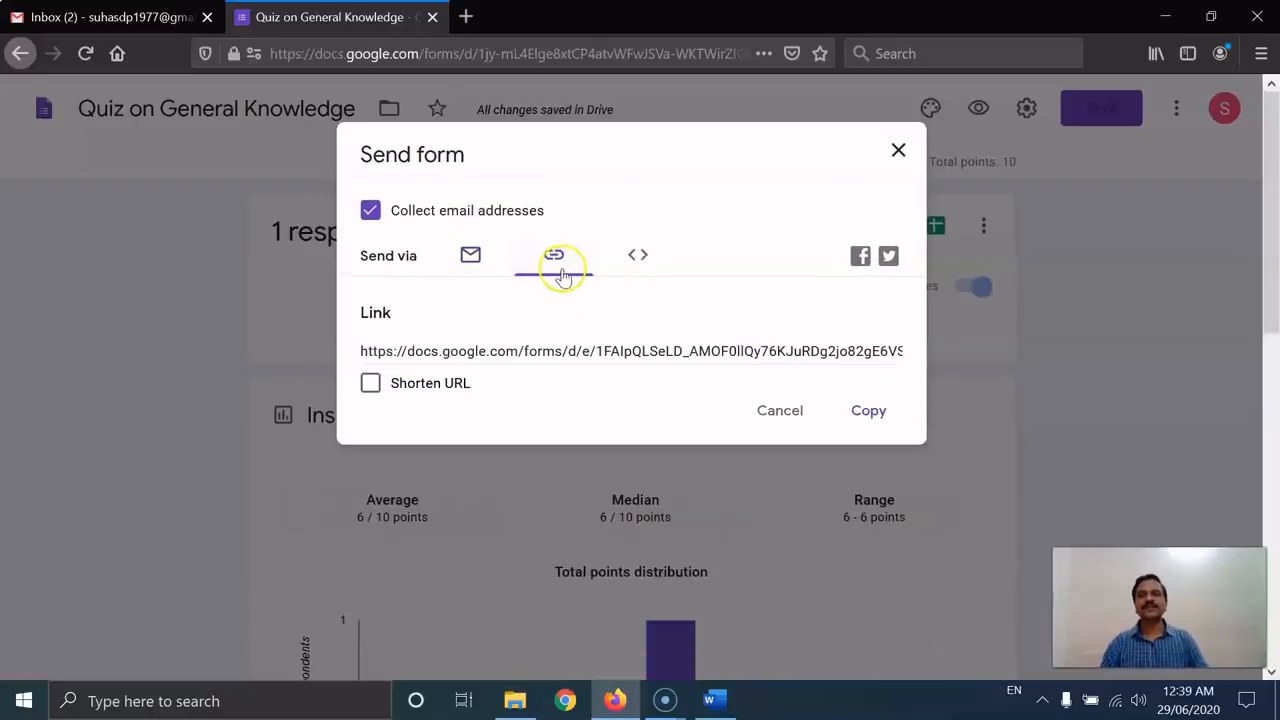
pyautogui.click(440, 358)
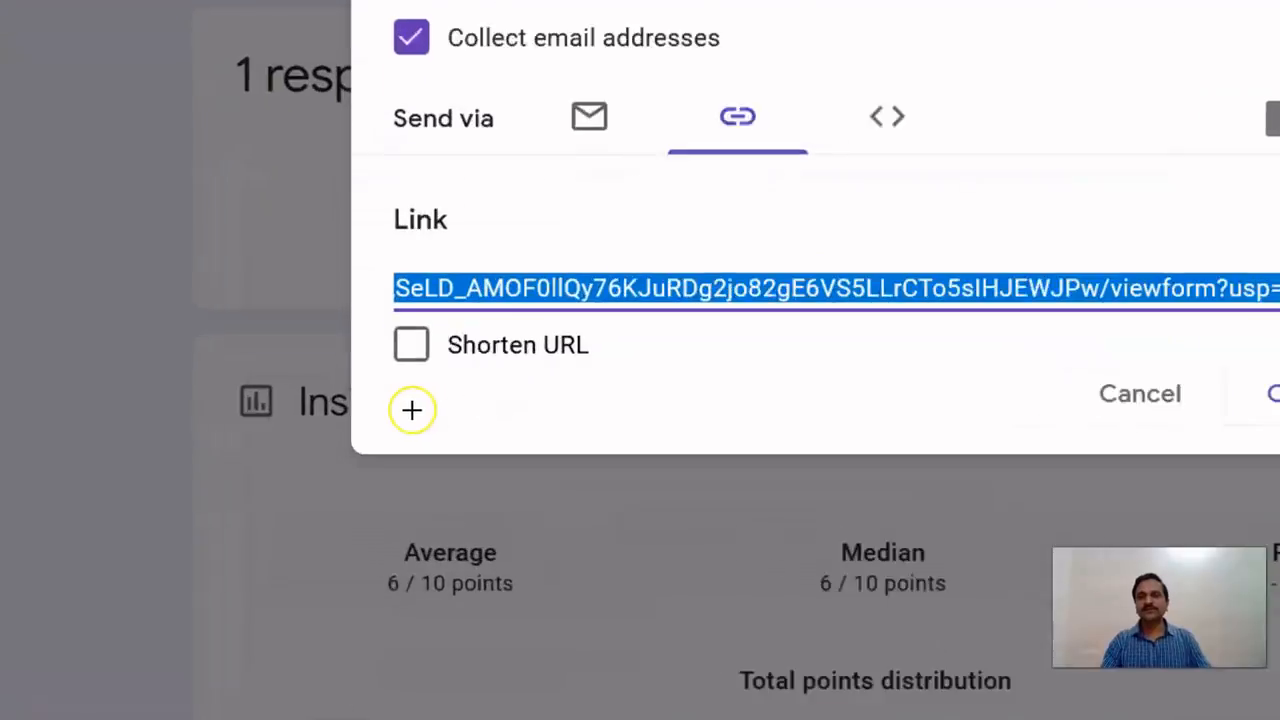
pyautogui.moveTo(405, 333); pyautogui.dragTo(486, 304)
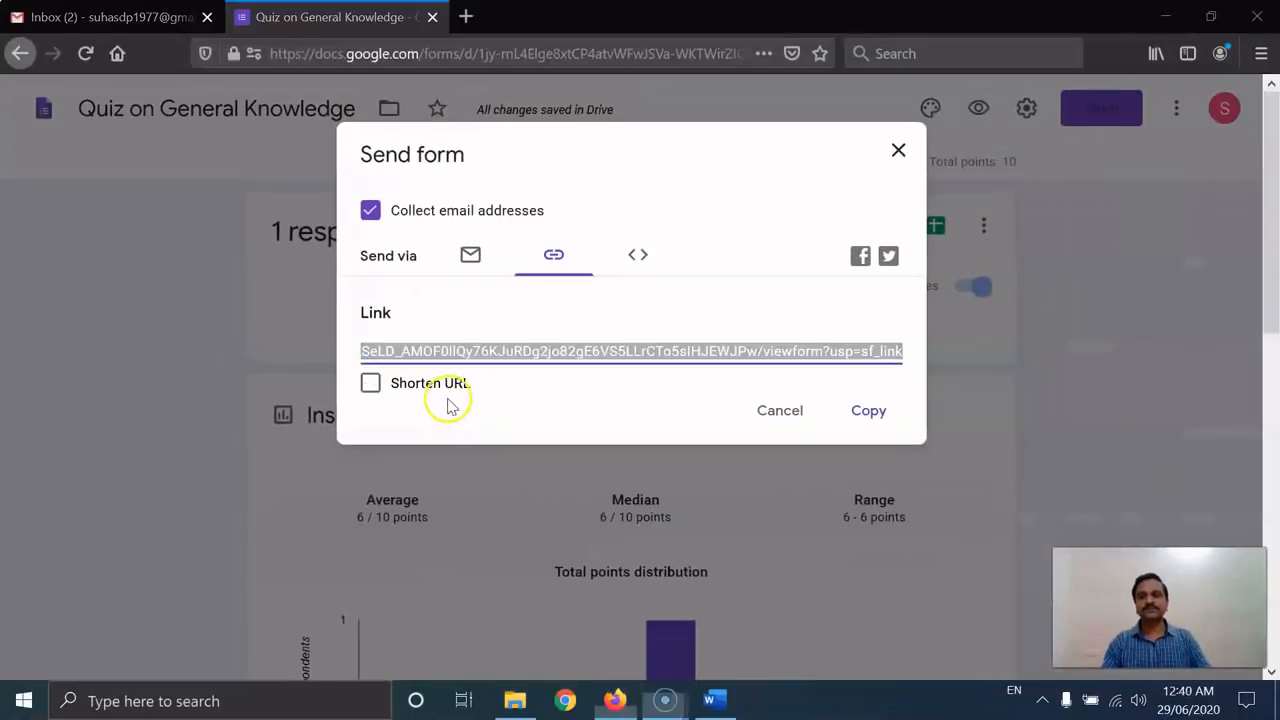
pyautogui.click(371, 385)
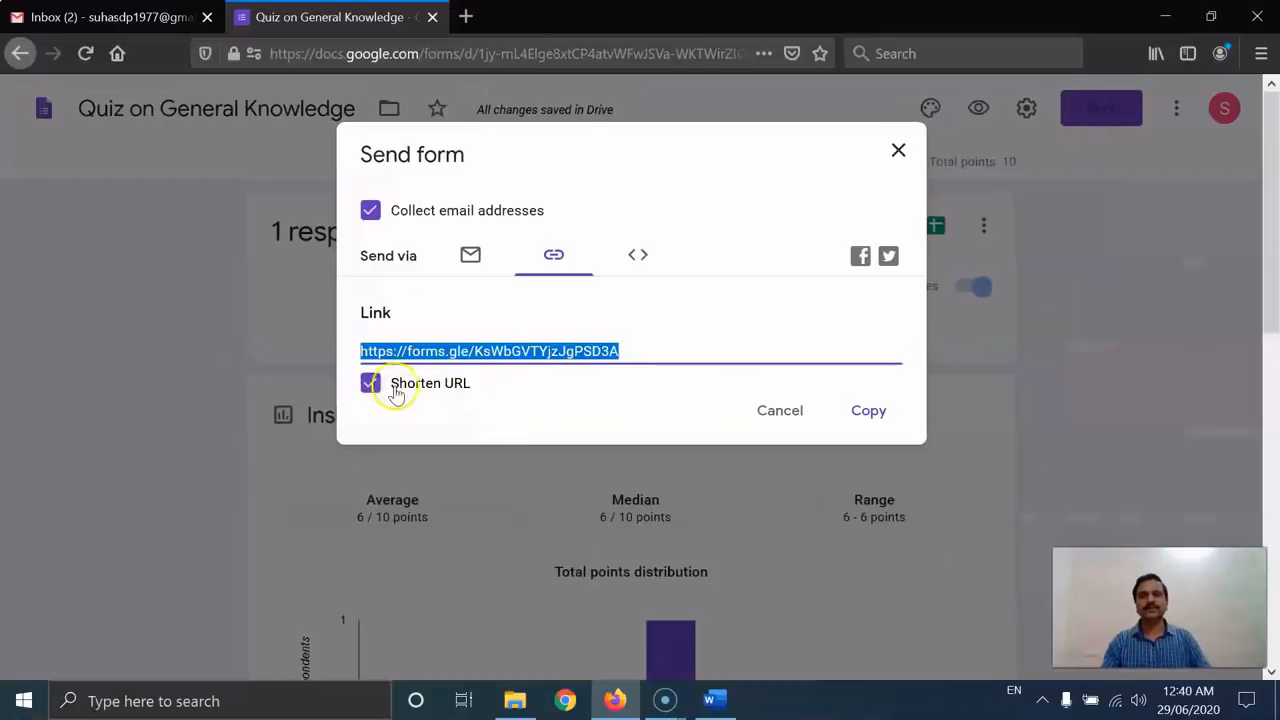
pyautogui.click(868, 414)
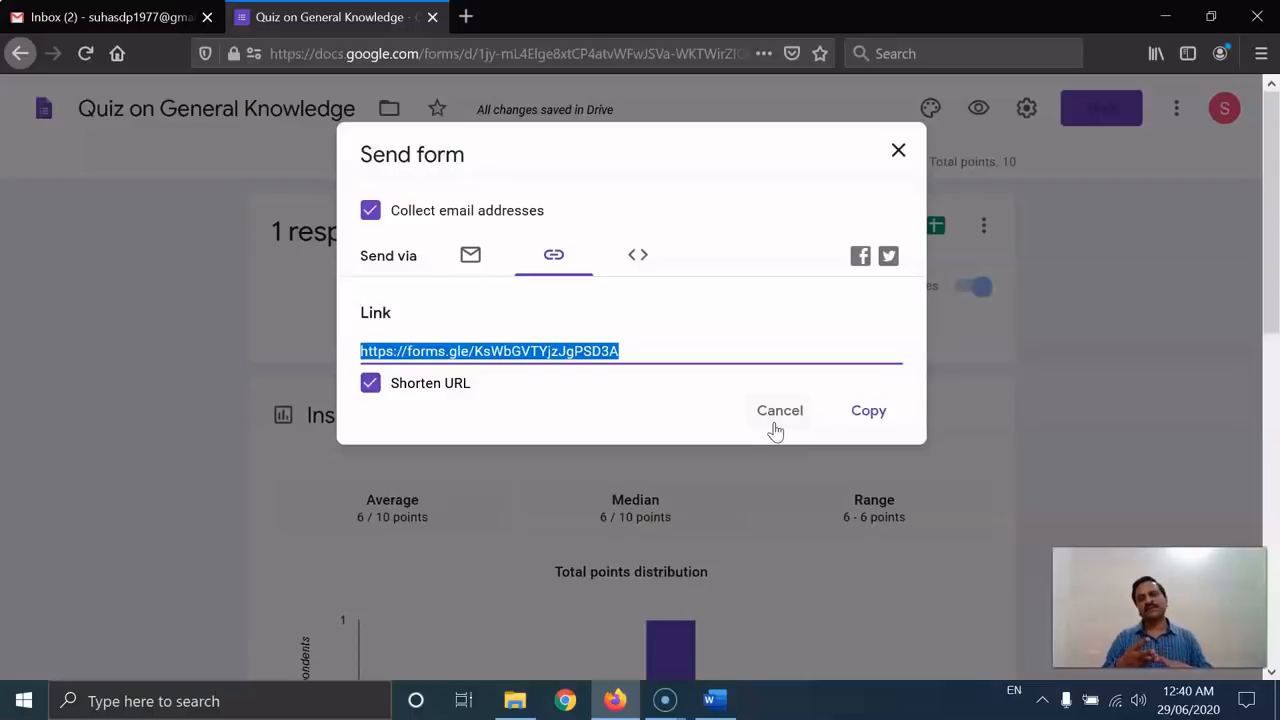
pyautogui.click(636, 256)
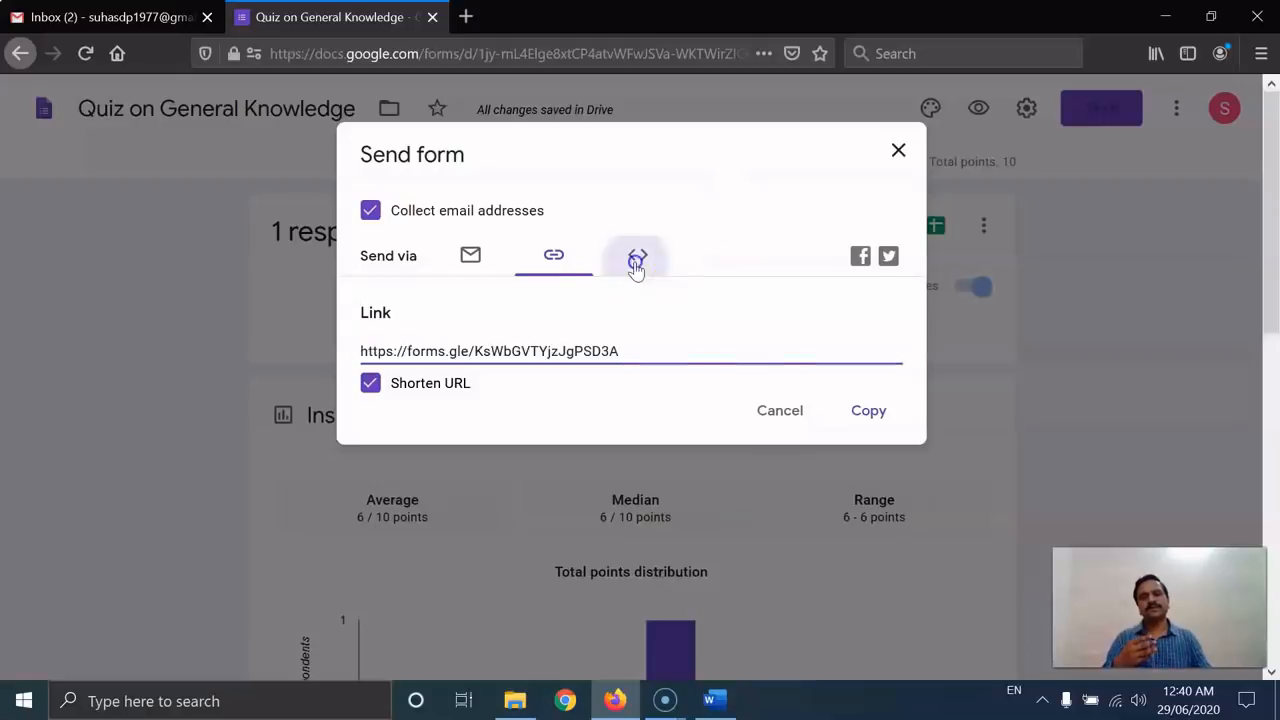
# Select the 640 by 2694 px iframe embed code, then cancel the Send form dialog
pyautogui.click(410, 352)
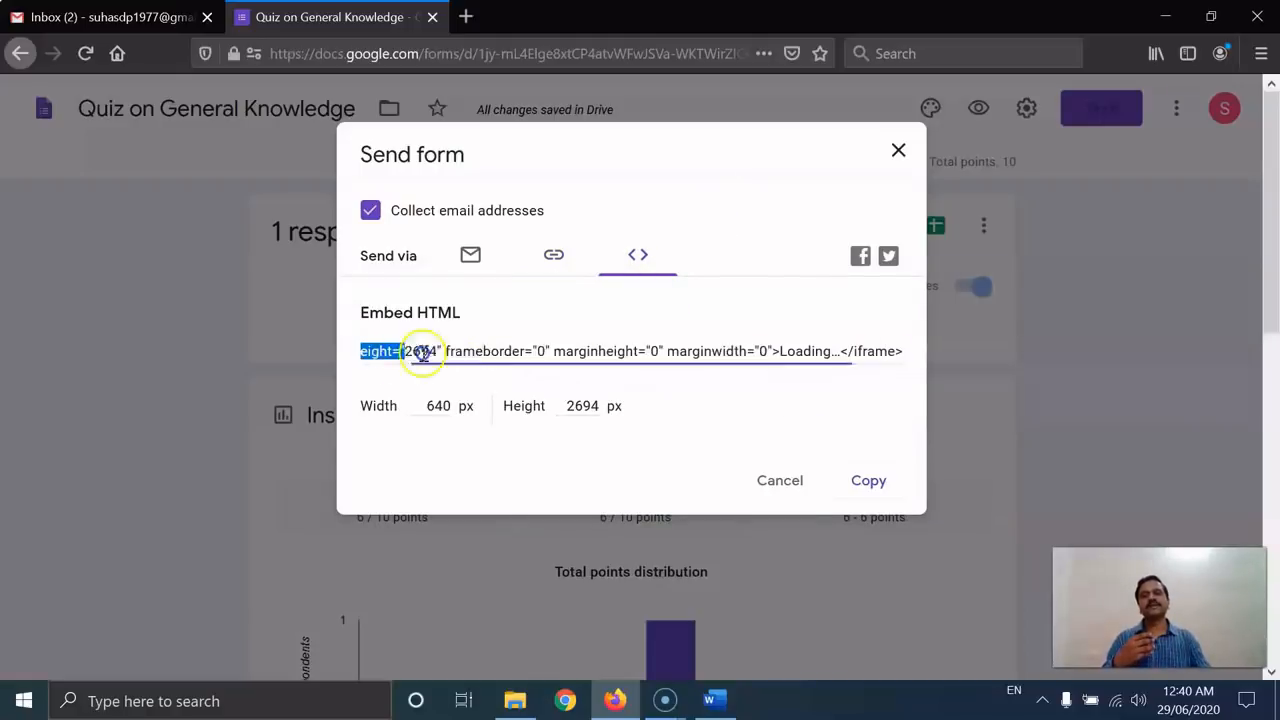
pyautogui.tripleClick(718, 350)
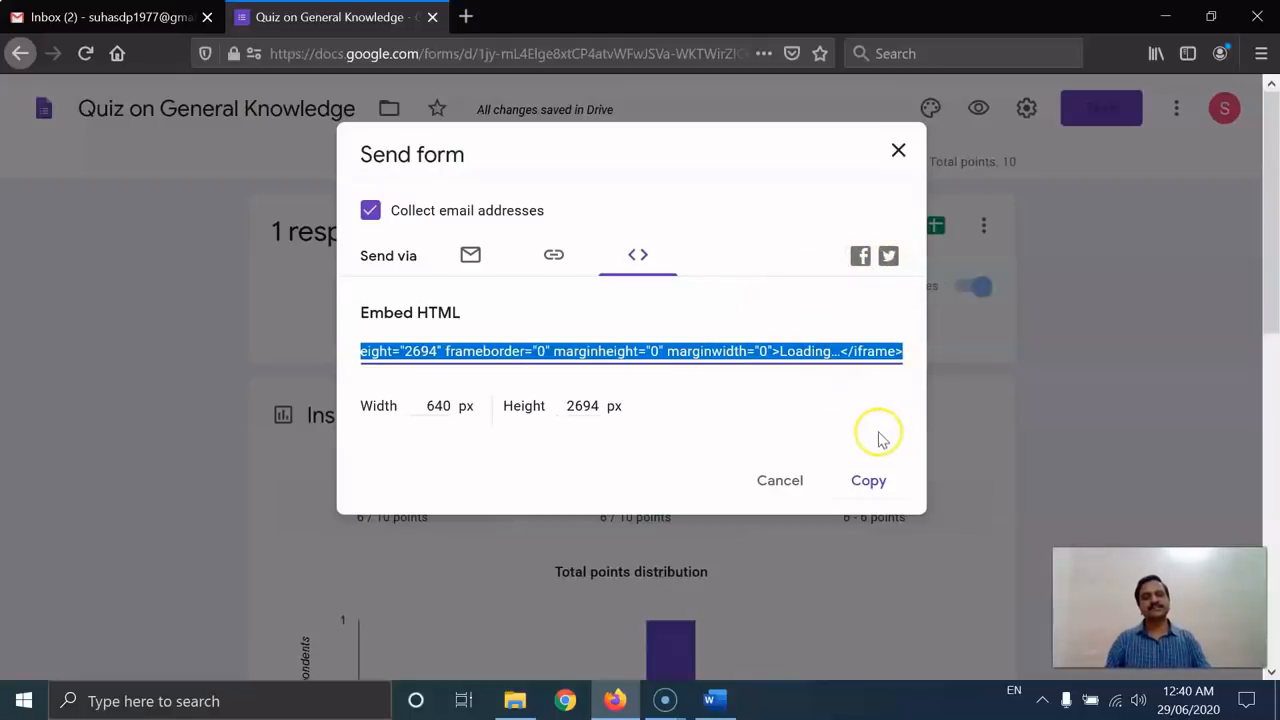
pyautogui.click(795, 483)
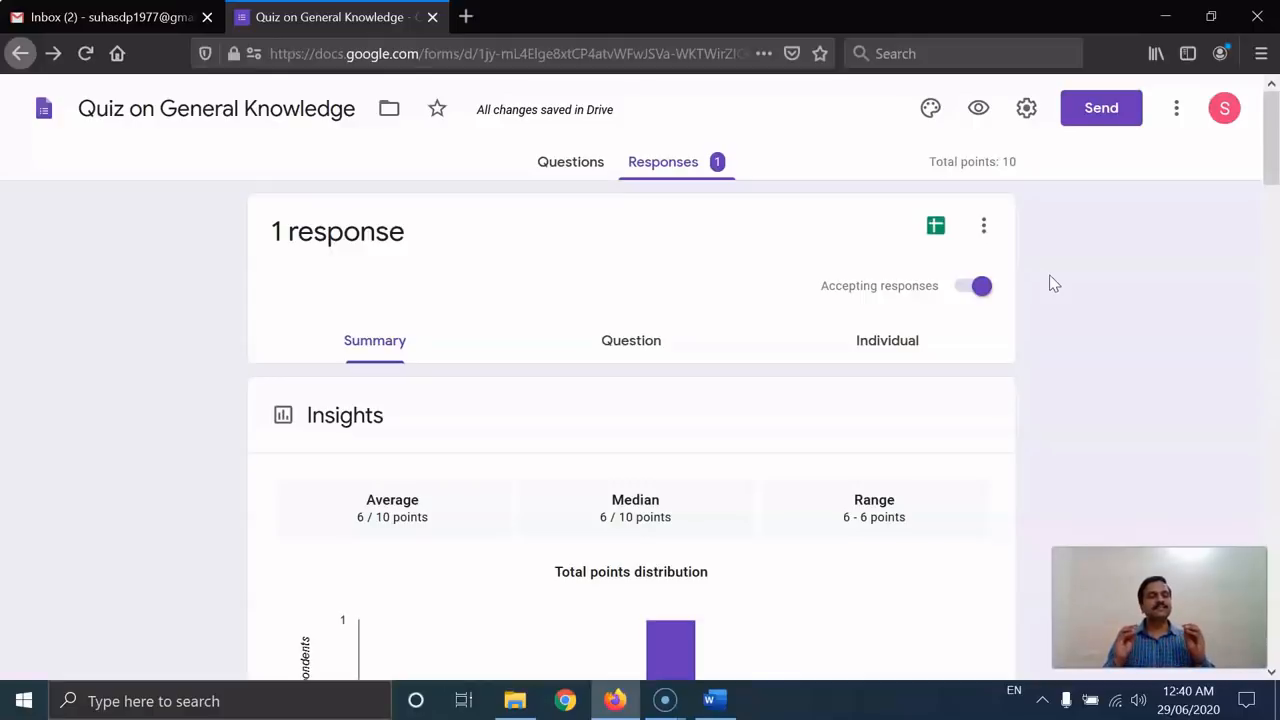
# Link responses to a new spreadsheet named 'Quiz on General Knowledge (Responses)'
pyautogui.click(935, 227)
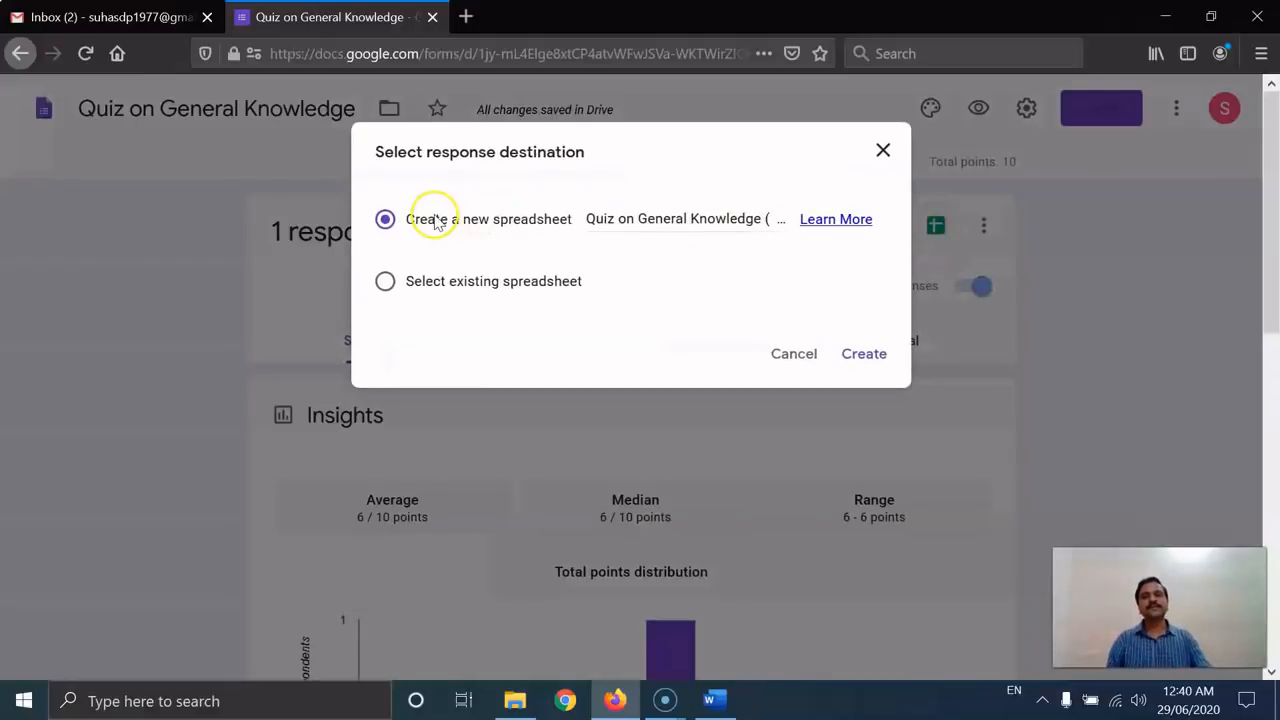
pyautogui.moveTo(592, 220); pyautogui.dragTo(800, 224)
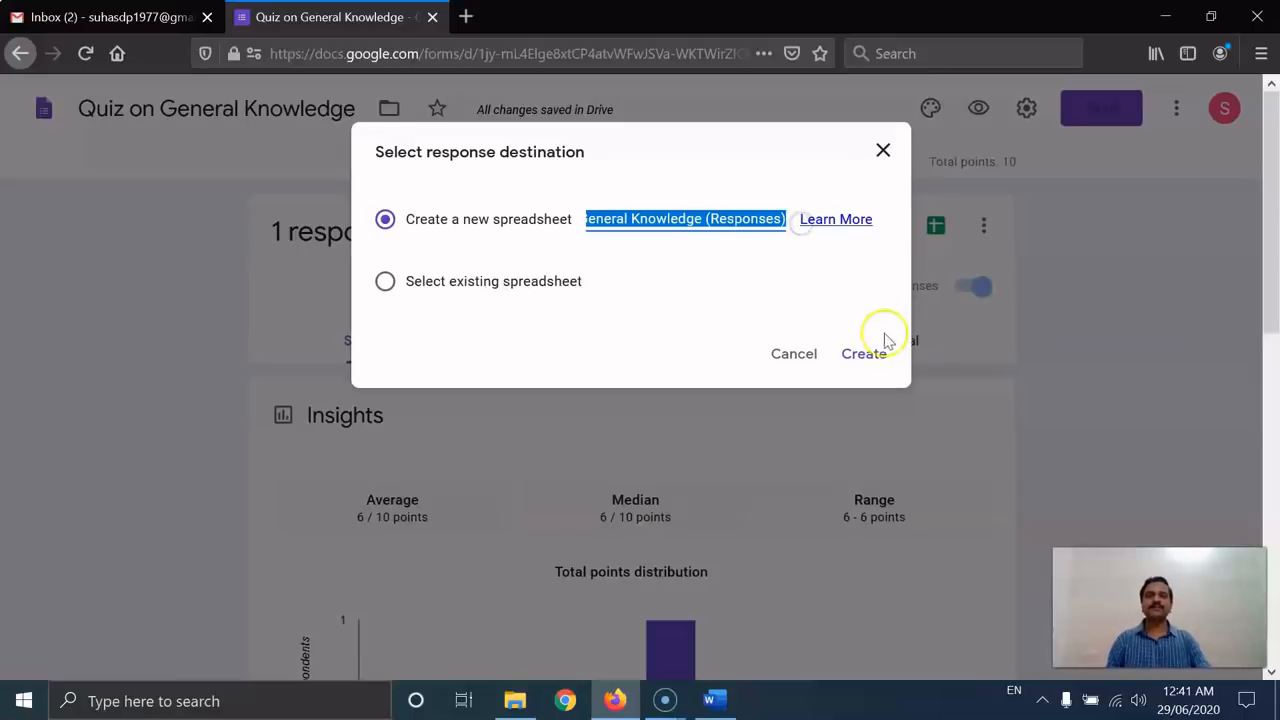
pyautogui.click(866, 356)
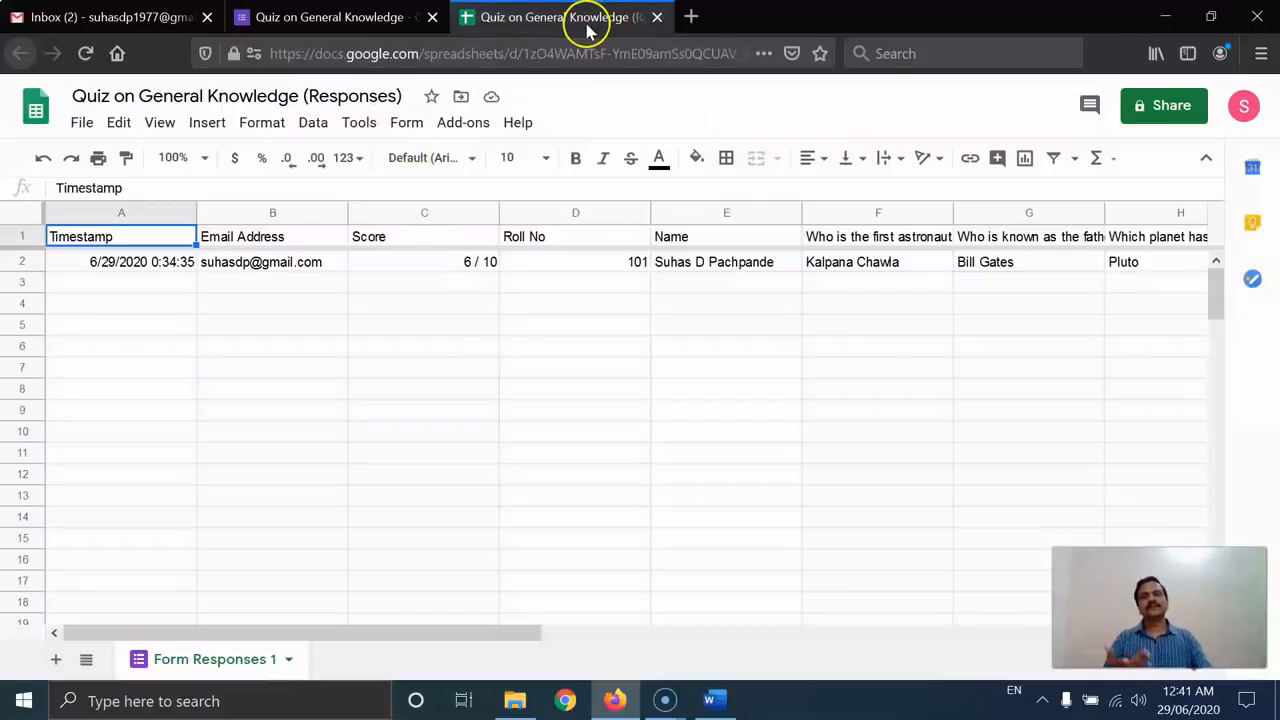
# Close the responses spreadsheet tab, then preview the quiz and close the preview tab
pyautogui.click(657, 17)
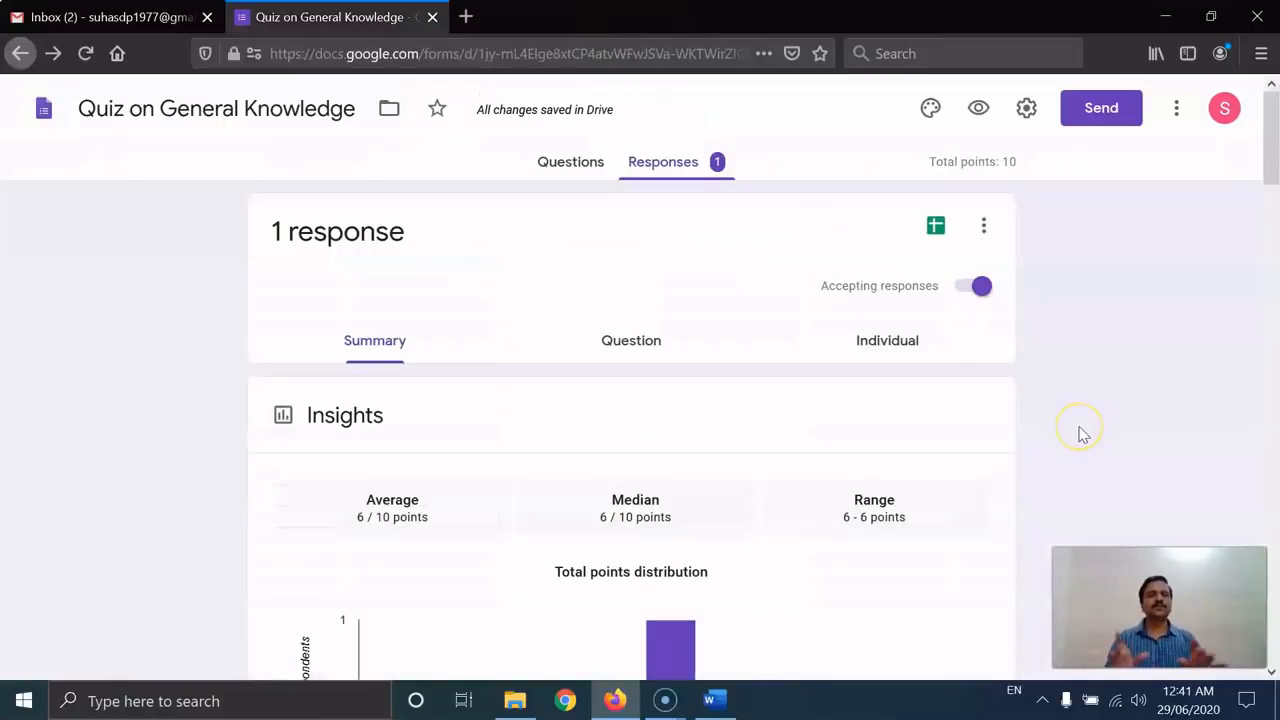
pyautogui.click(979, 108)
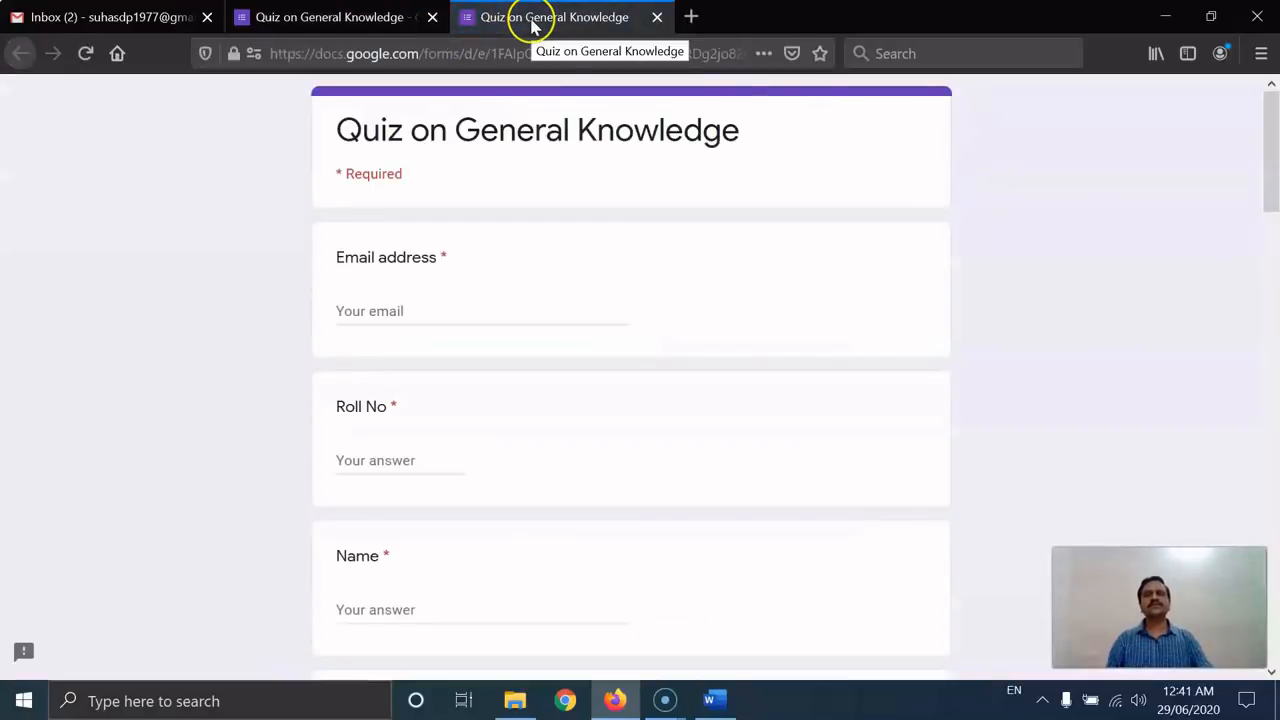
pyautogui.middleClick(530, 23)
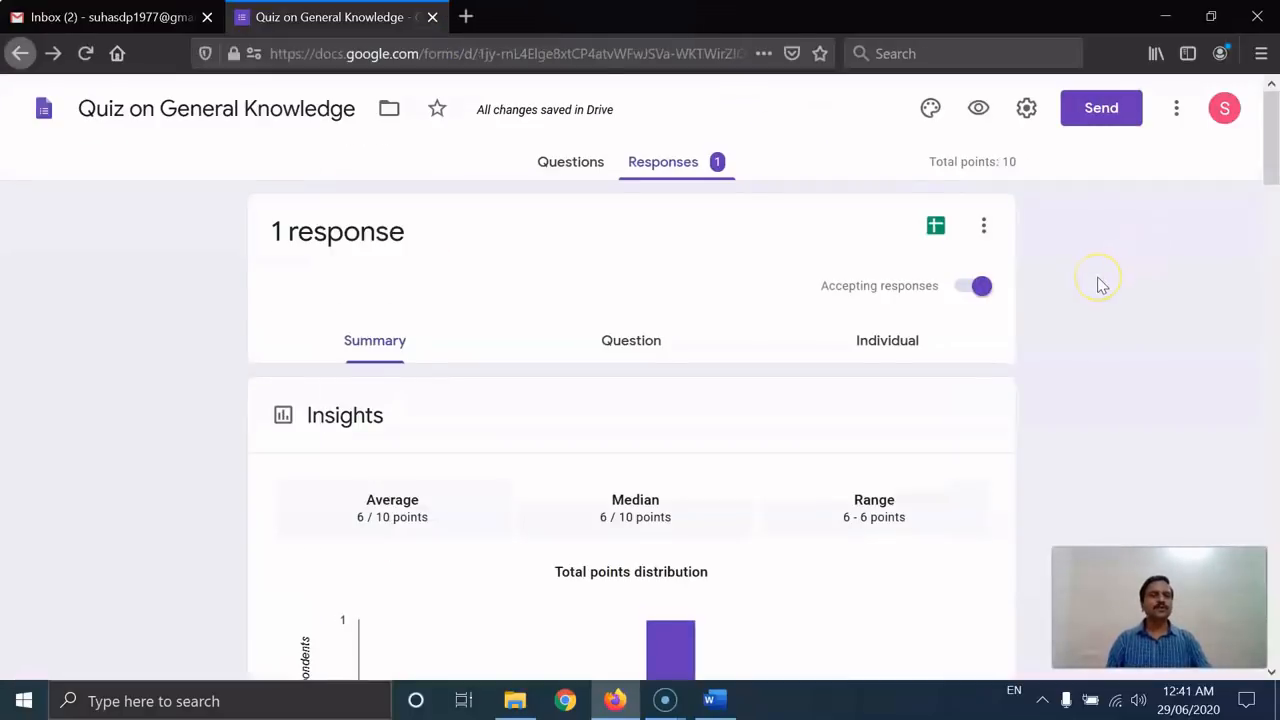